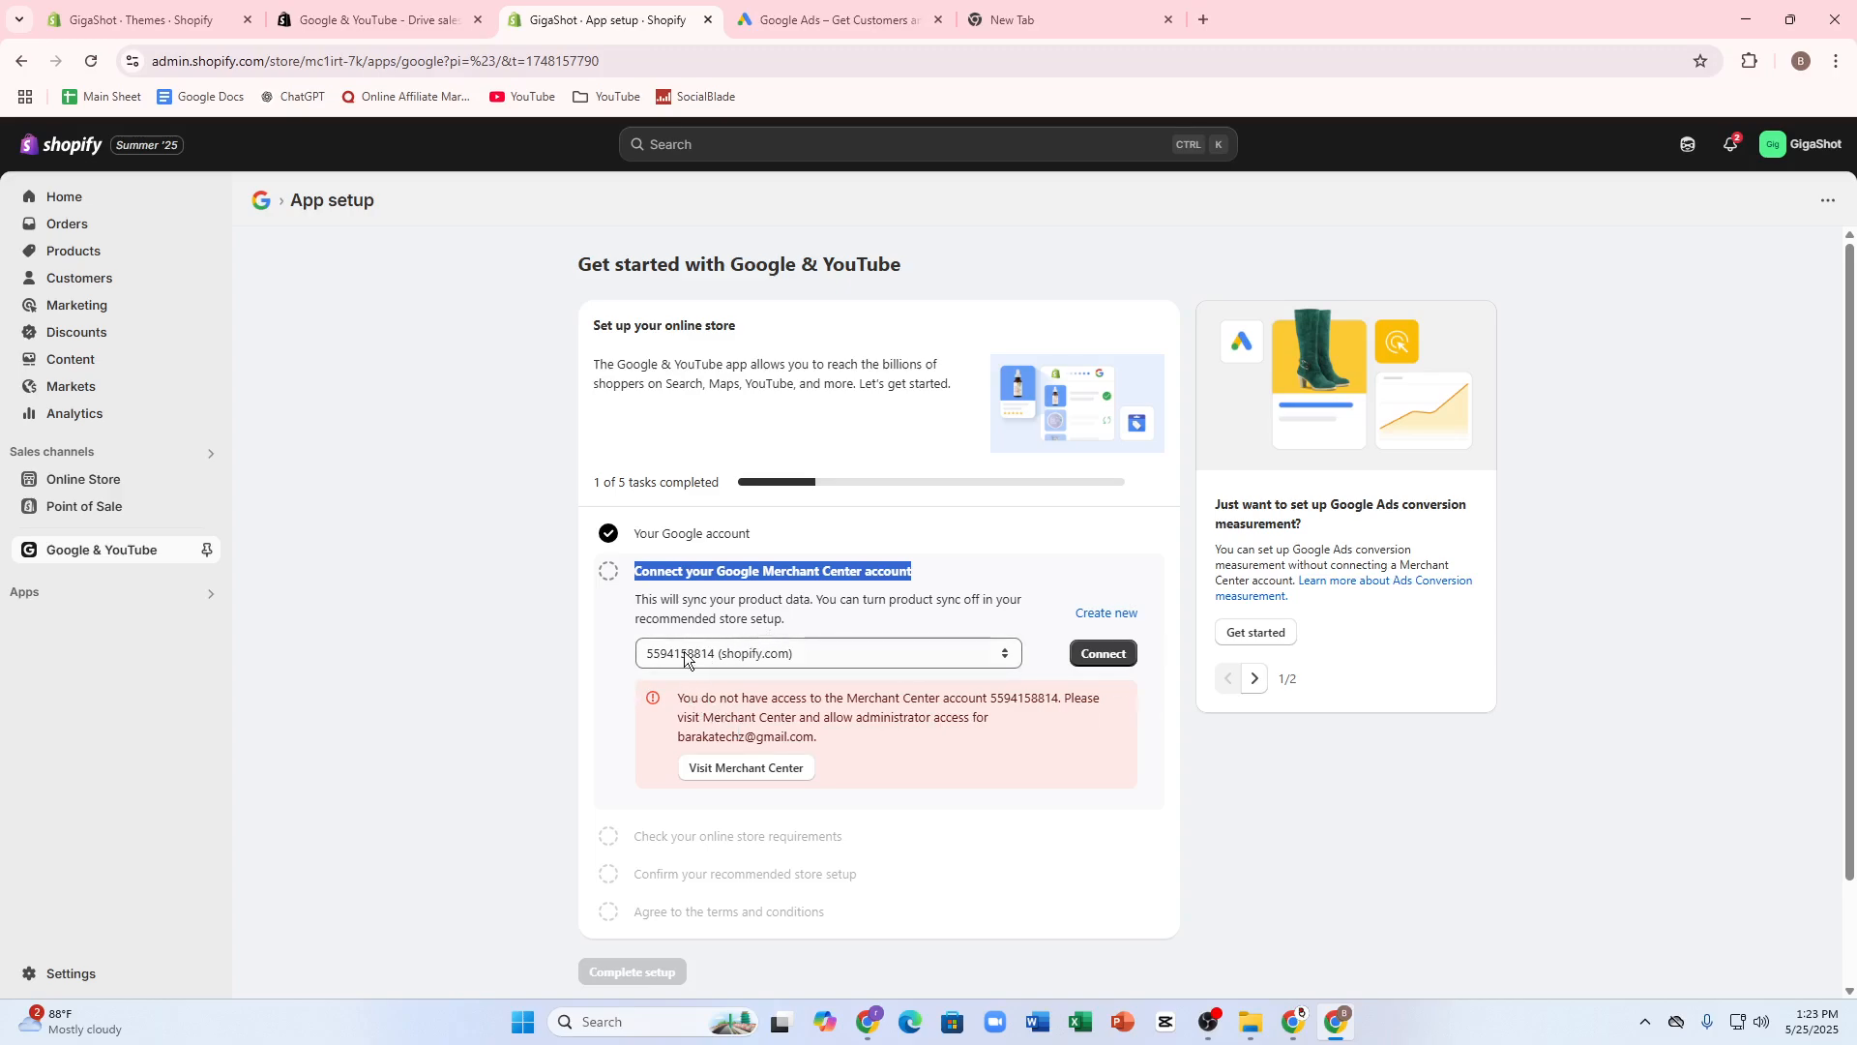
- Copy the Merchant Center account number from the access notice in the Google & YouTube app setup
{"action": "left_click", "coordinate": [688, 657]}
{"action": "left_click", "coordinate": [688, 657]}
{"action": "left_click", "coordinate": [687, 657]}
{"action": "left_click", "coordinate": [1000, 722]}
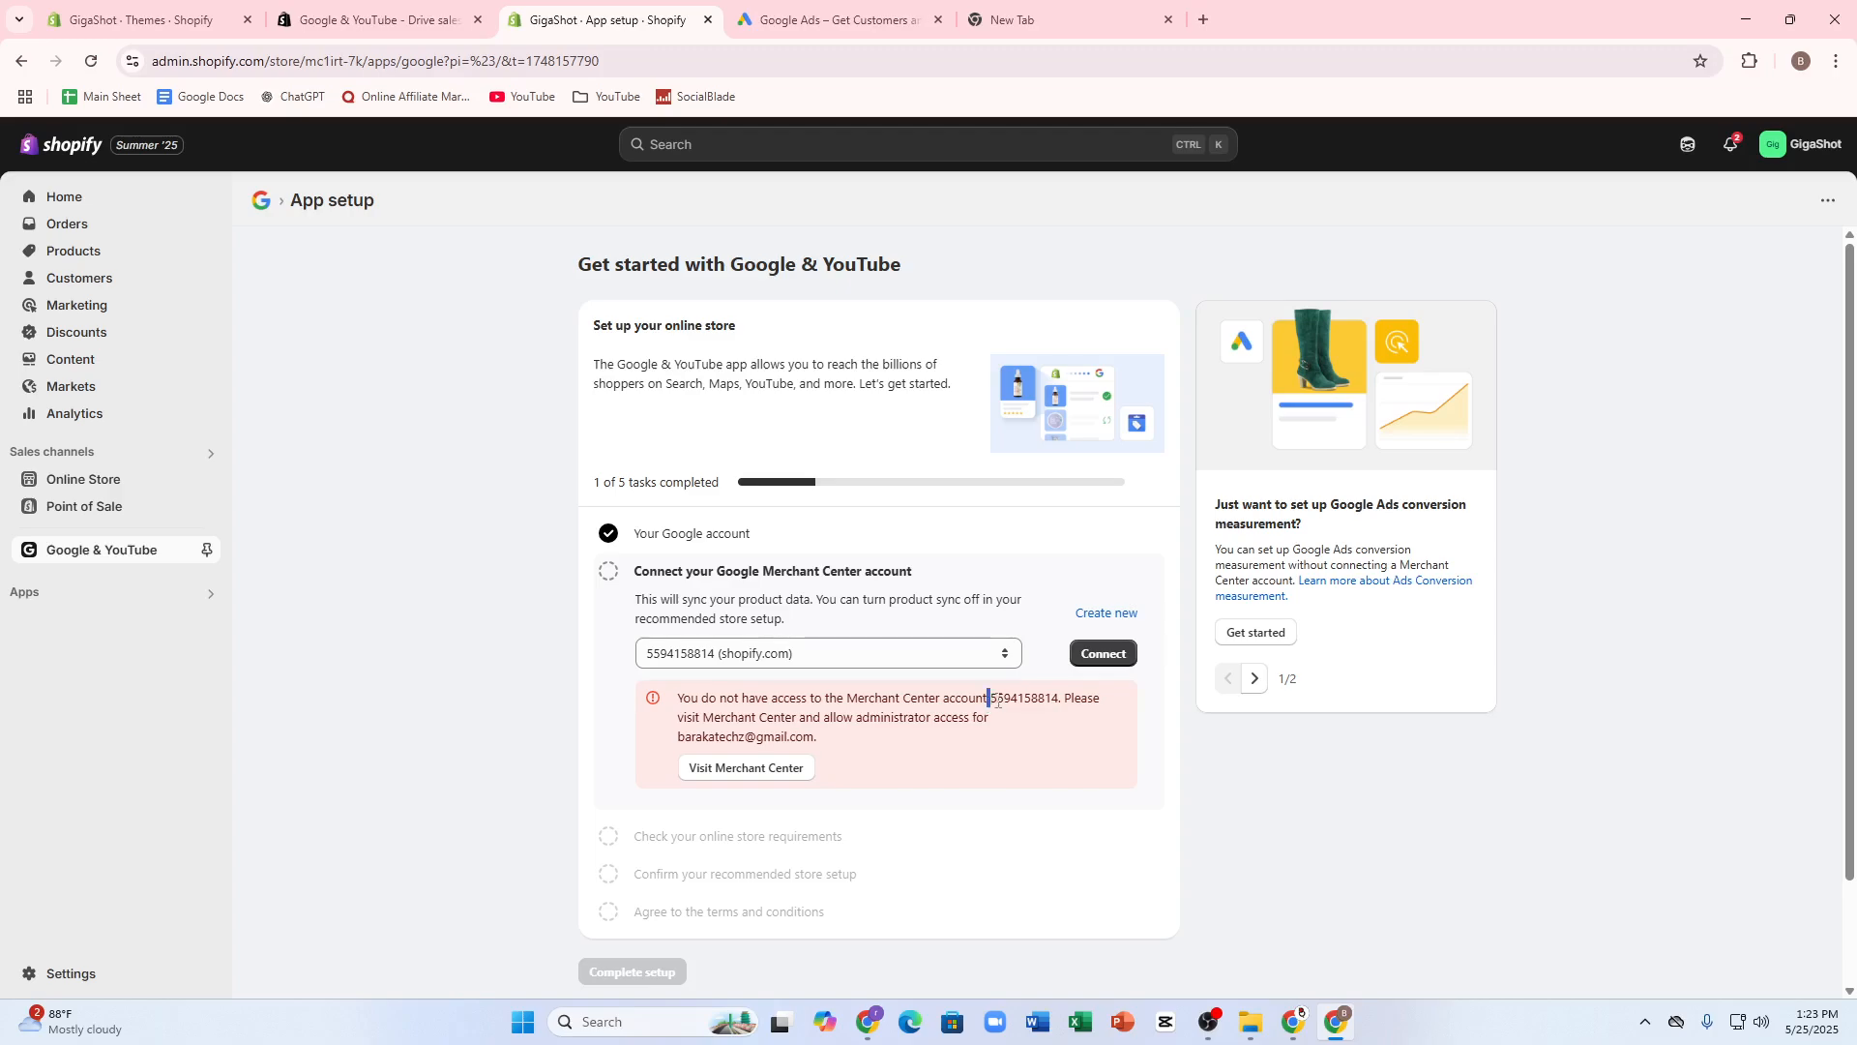
{"action": "left_click_drag", "start_coordinate": [998, 702], "coordinate": [1045, 702]}
{"action": "right_click", "coordinate": [1055, 703]}
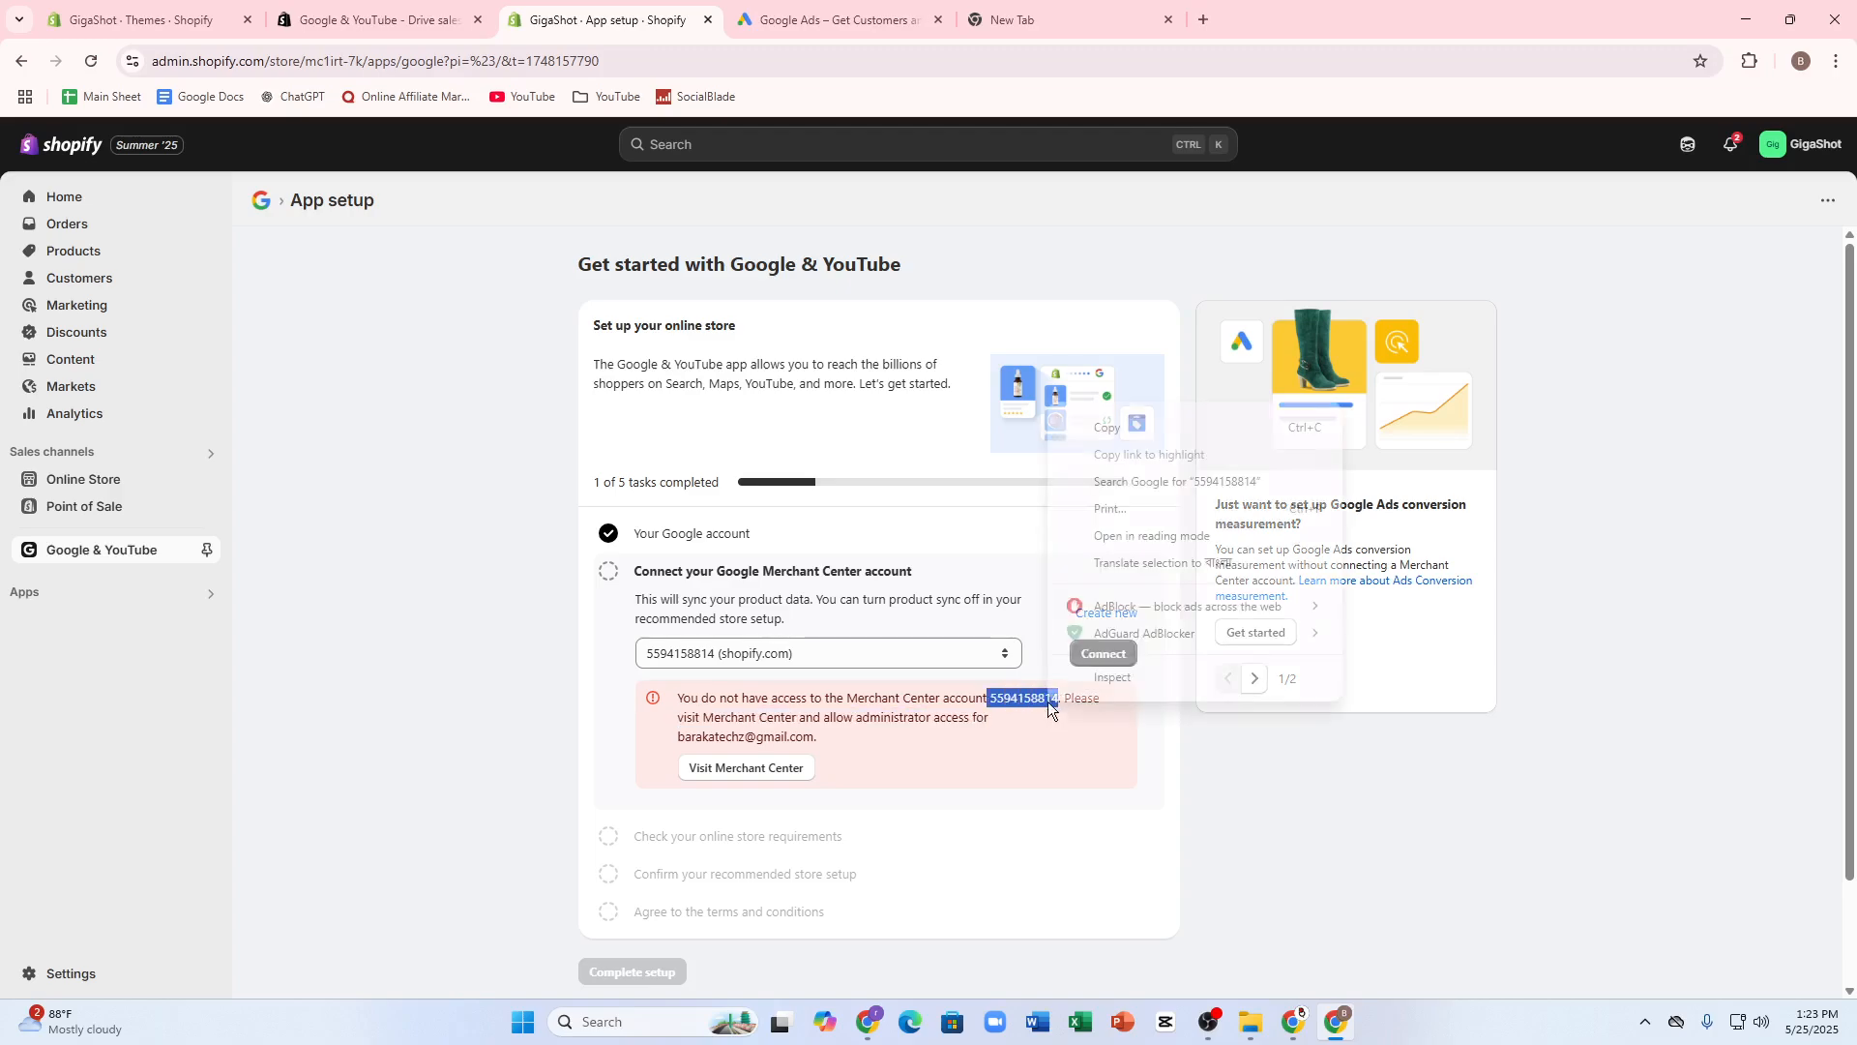
{"action": "left_click", "coordinate": [1101, 425]}
- Switch to Google Ads, start creating the first campaign and enter the business name fgbgh
{"action": "left_click", "coordinate": [914, 7]}
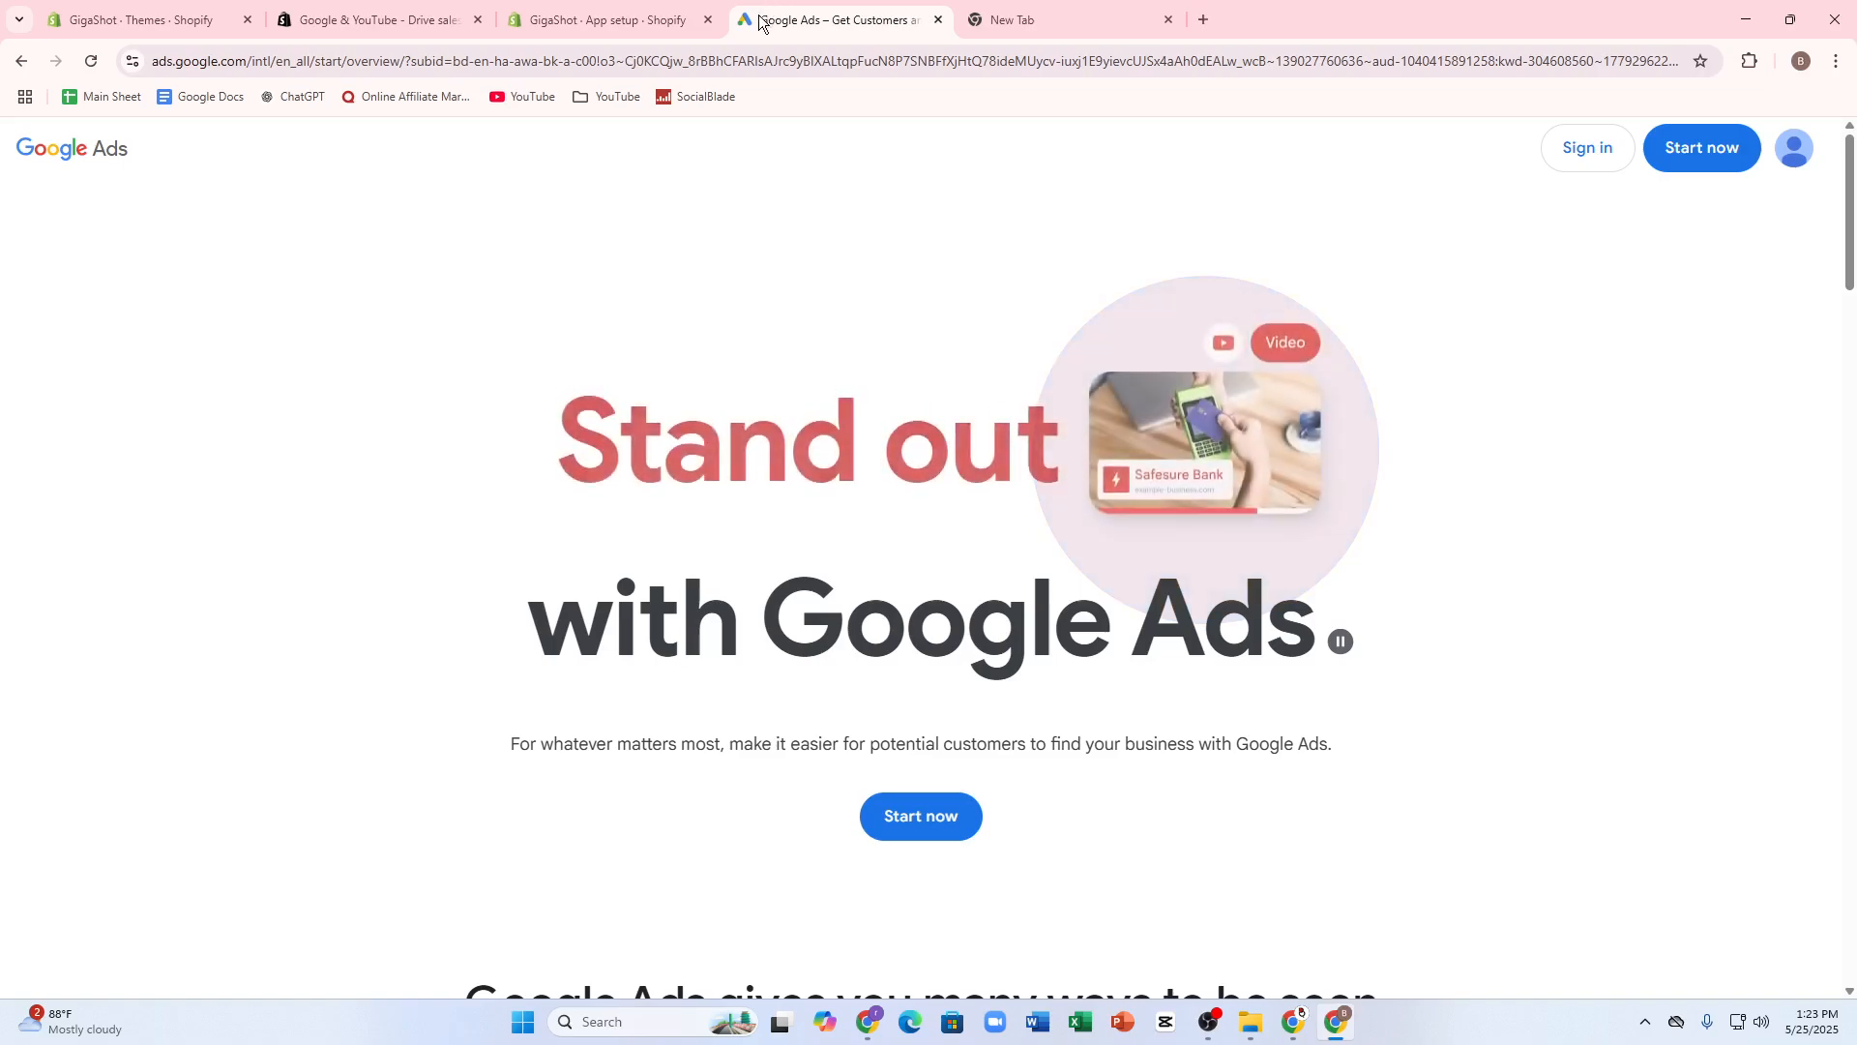
{"action": "left_click", "coordinate": [1664, 167]}
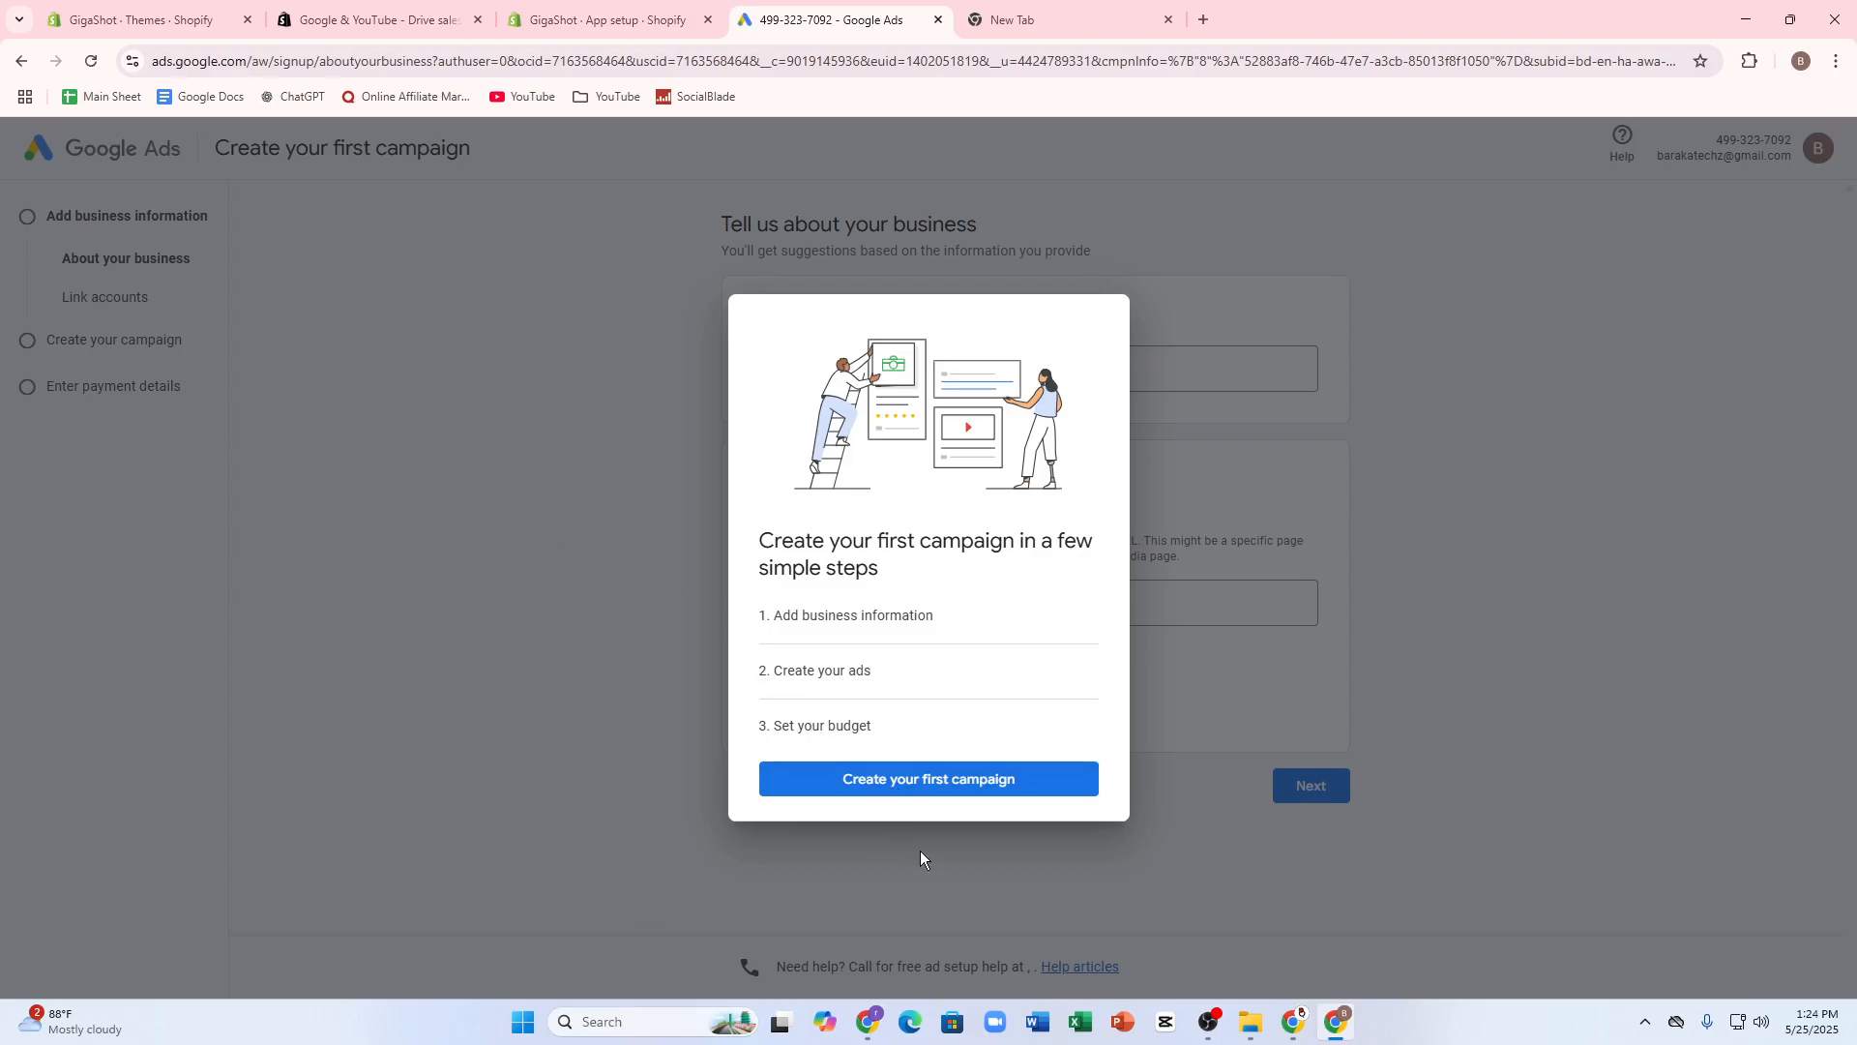
{"action": "left_click", "coordinate": [908, 788]}
{"action": "left_click", "coordinate": [822, 380]}
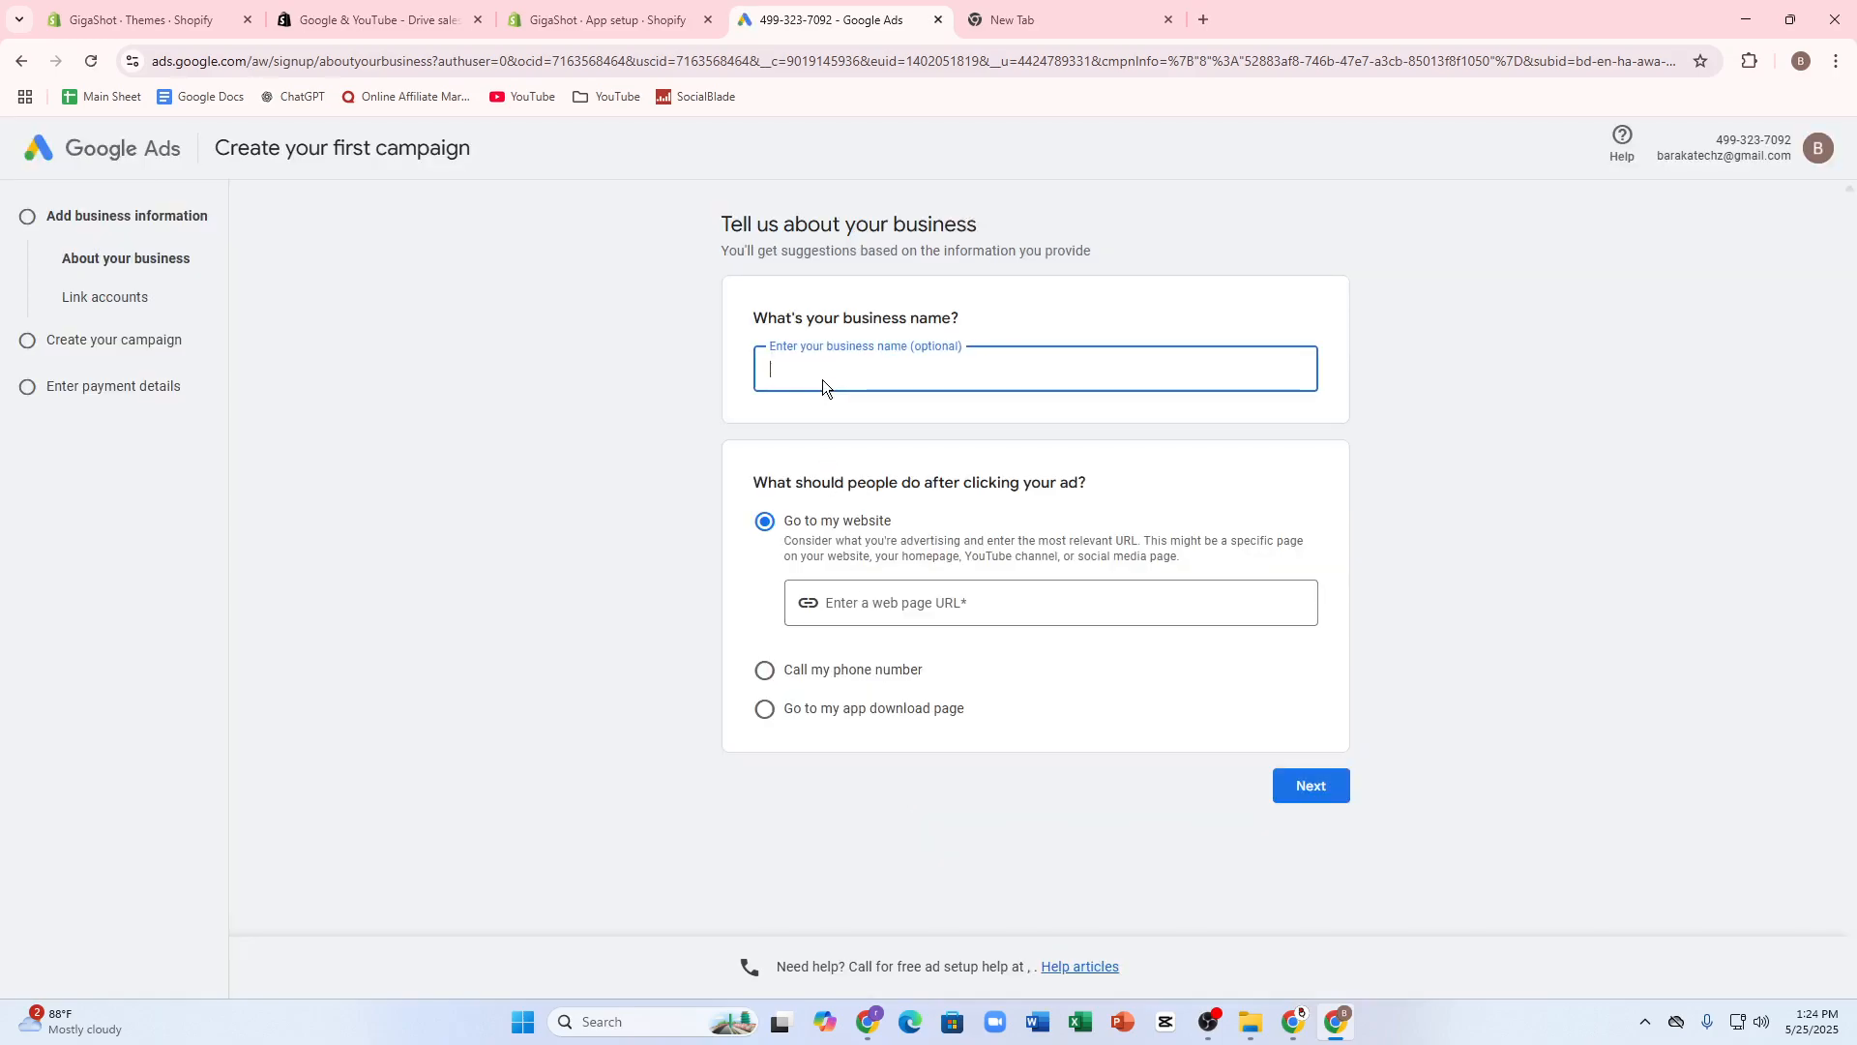
{"action": "type", "text": "fgbgh"}
- Copy the web address of the GigaShot store's Shopify admin home page for the campaign's web page URL
{"action": "left_click", "coordinate": [965, 602]}
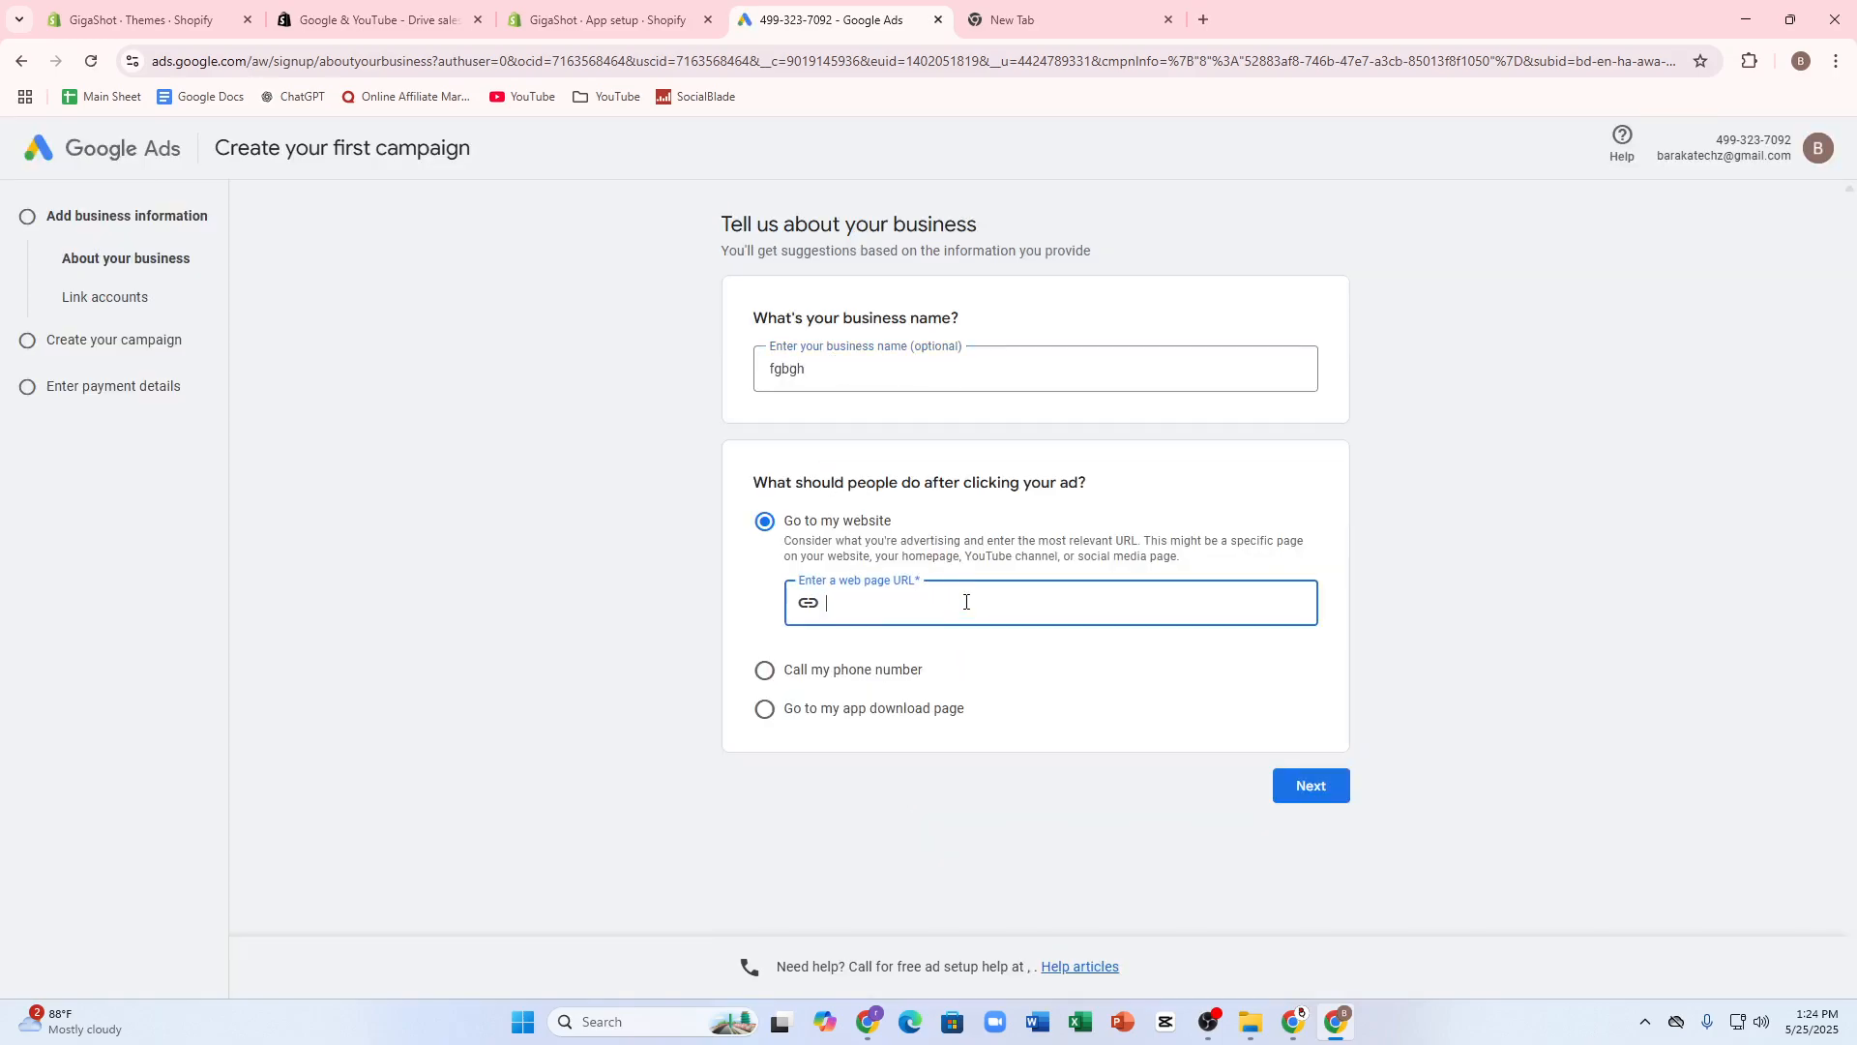
{"action": "left_click", "coordinate": [362, 19]}
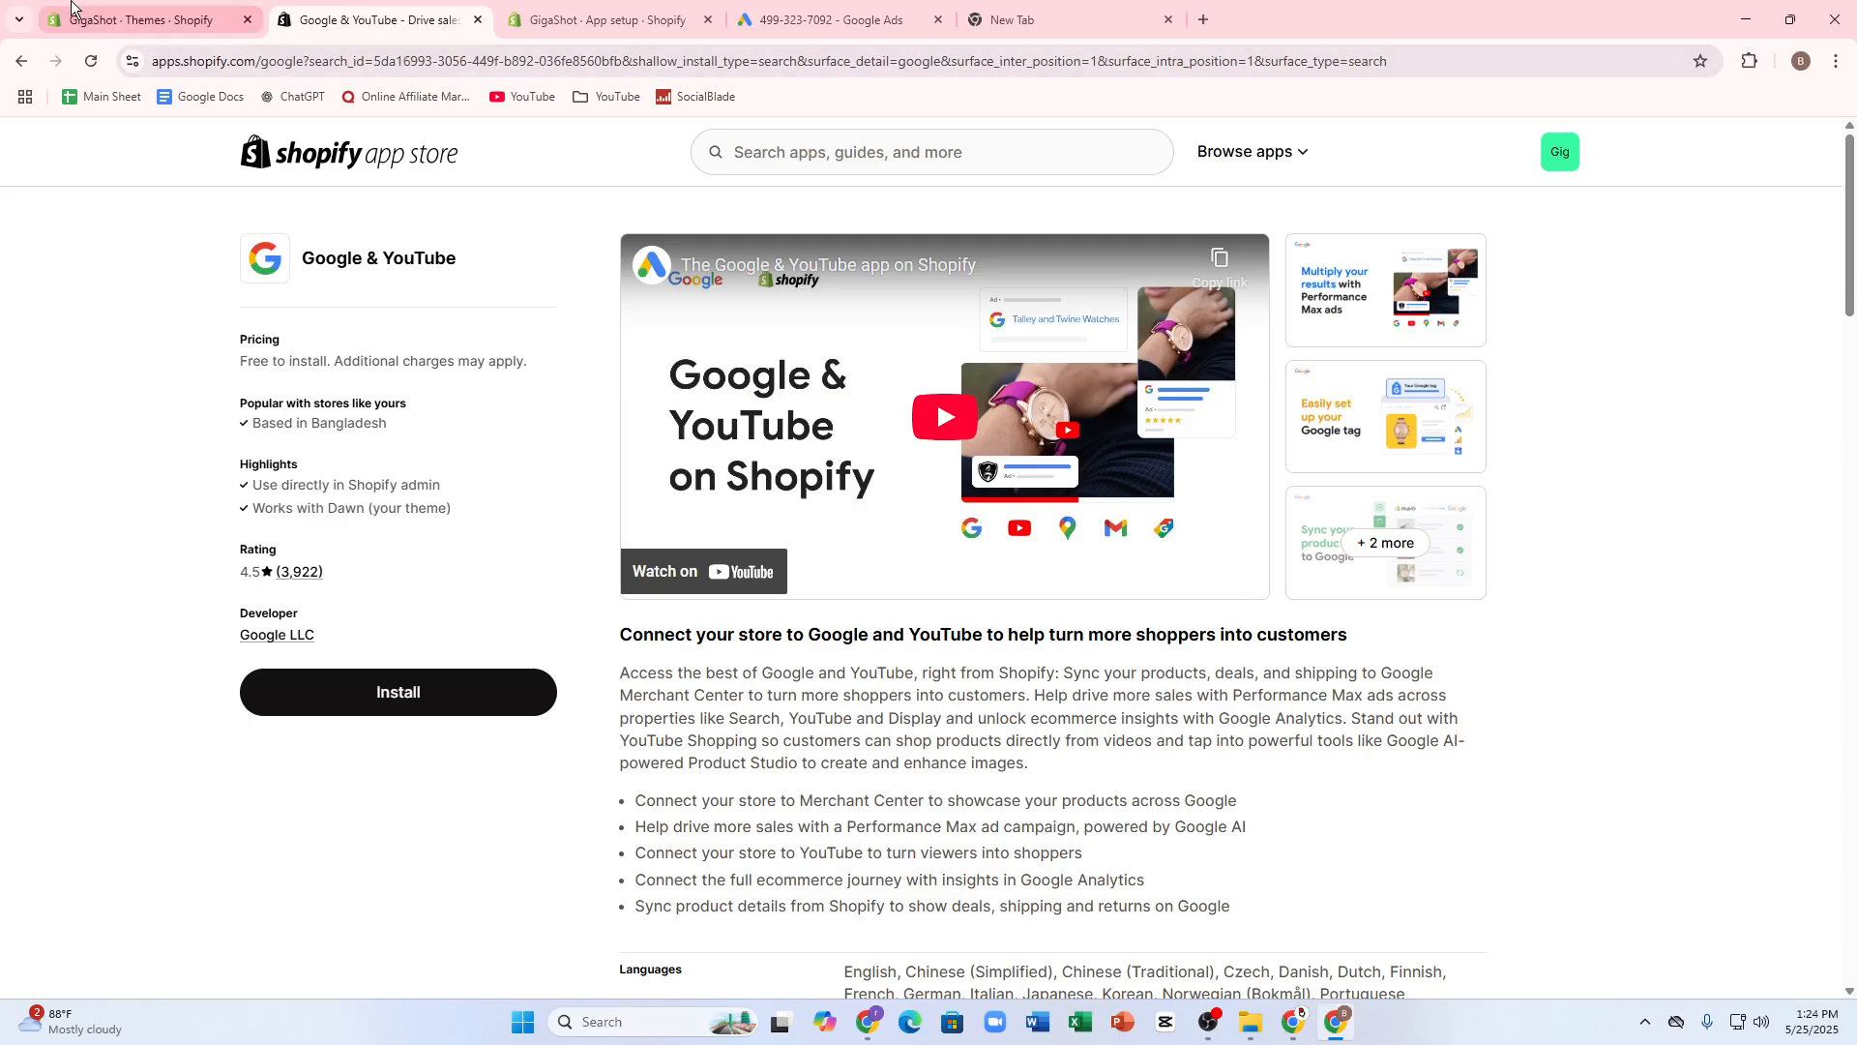
{"action": "left_click", "coordinate": [199, 20]}
{"action": "left_click", "coordinate": [223, 64]}
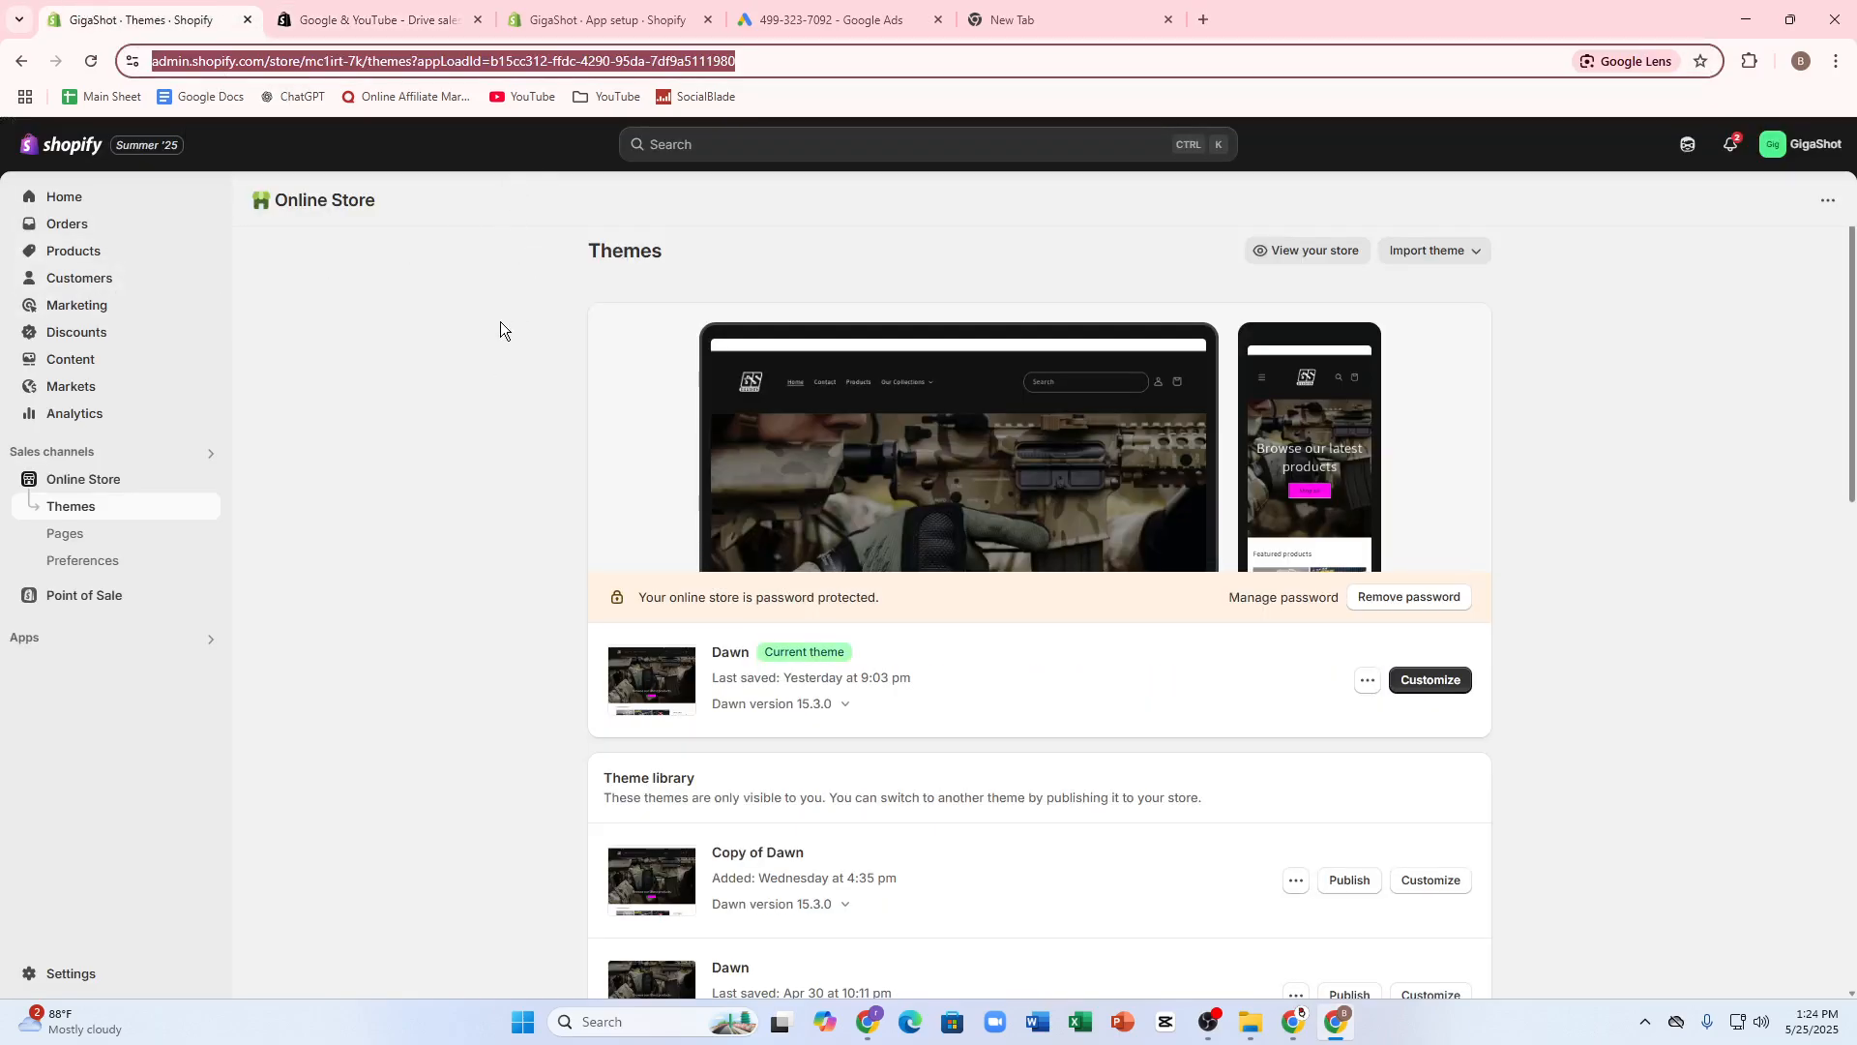
{"action": "left_click", "coordinate": [58, 198]}
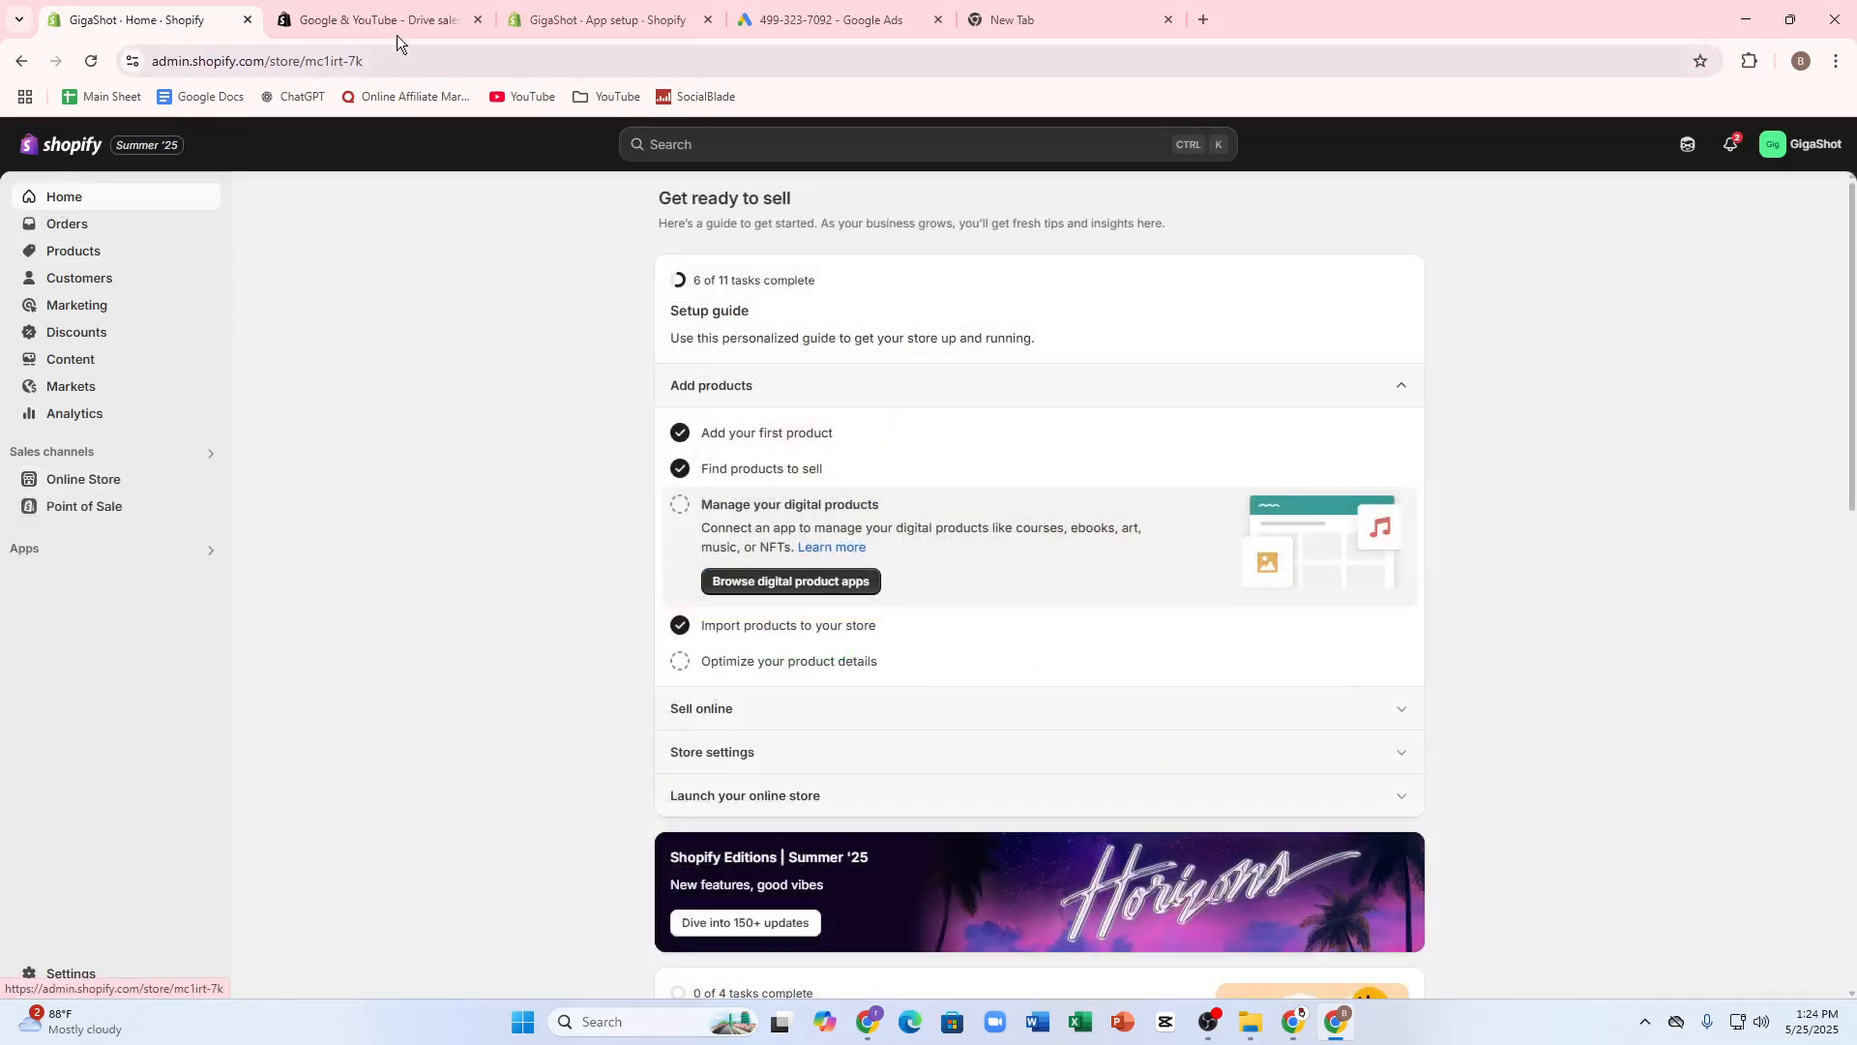
{"action": "left_click", "coordinate": [534, 22]}
{"action": "left_click", "coordinate": [150, 11]}
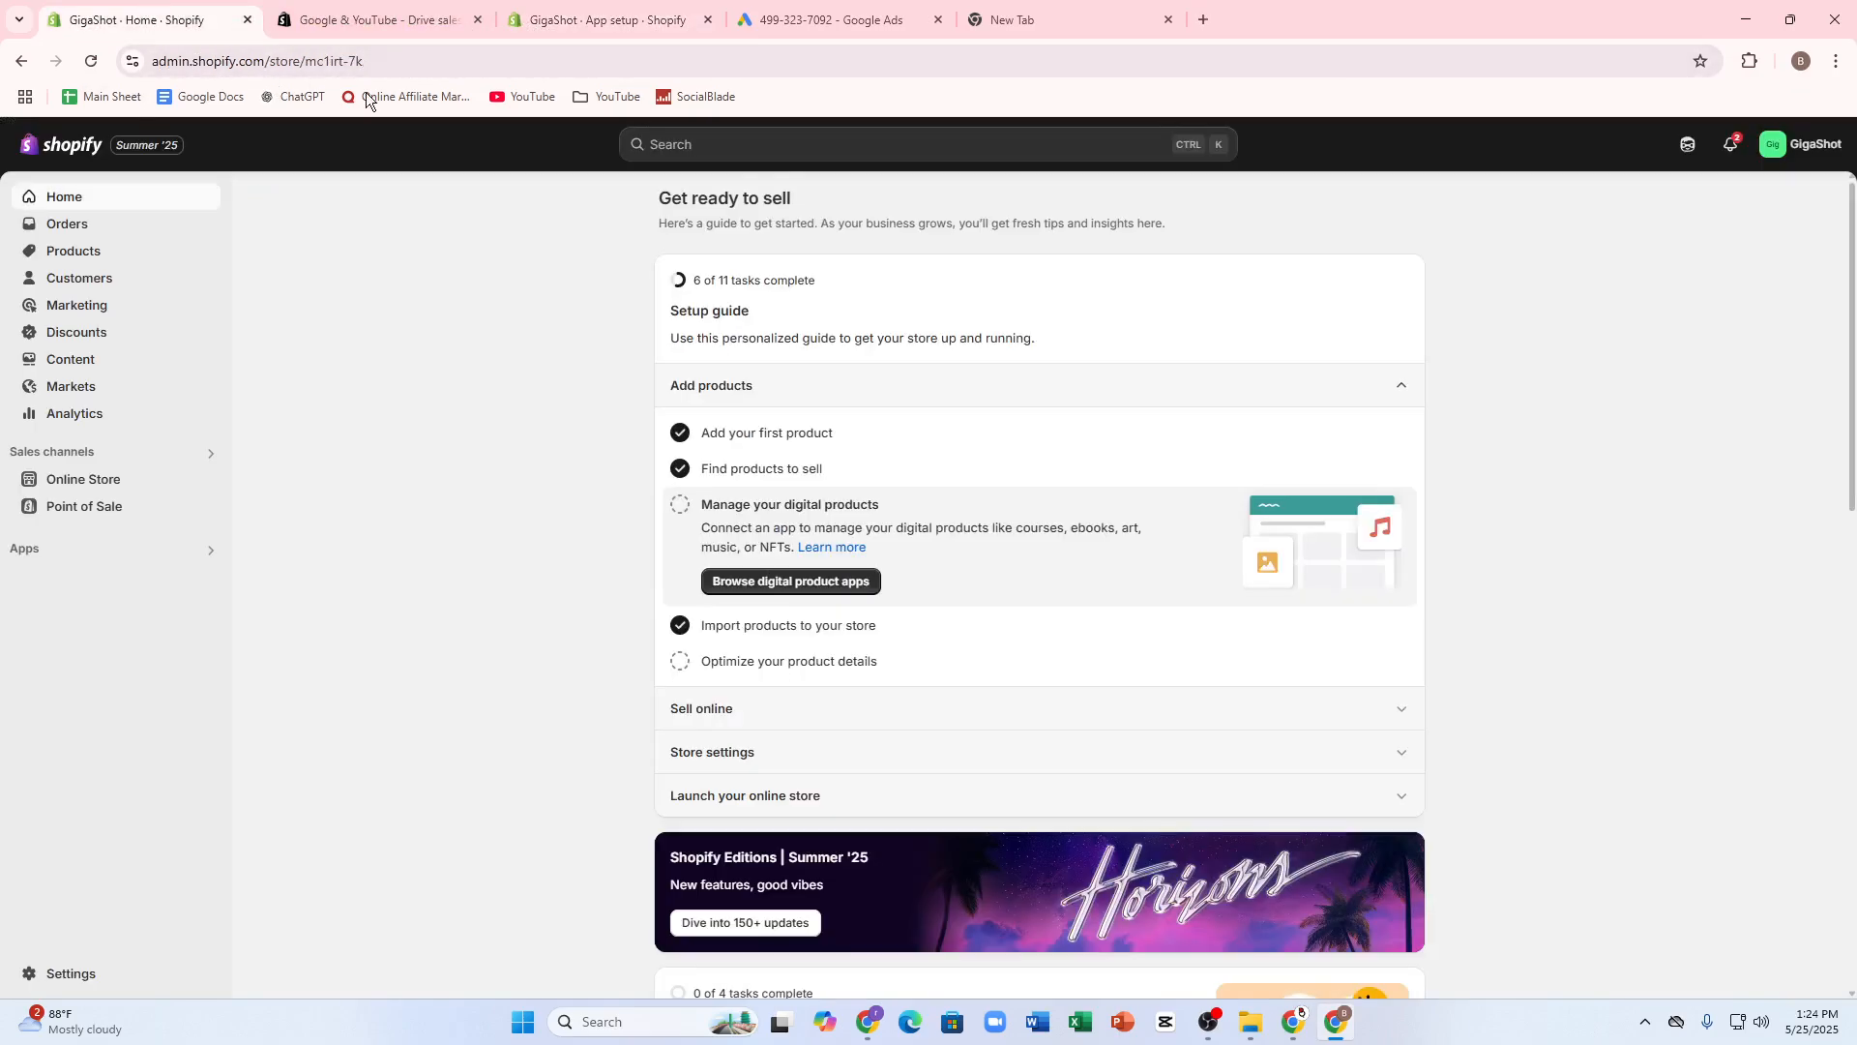
{"action": "left_click", "coordinate": [387, 61]}
{"action": "right_click", "coordinate": [387, 61]}
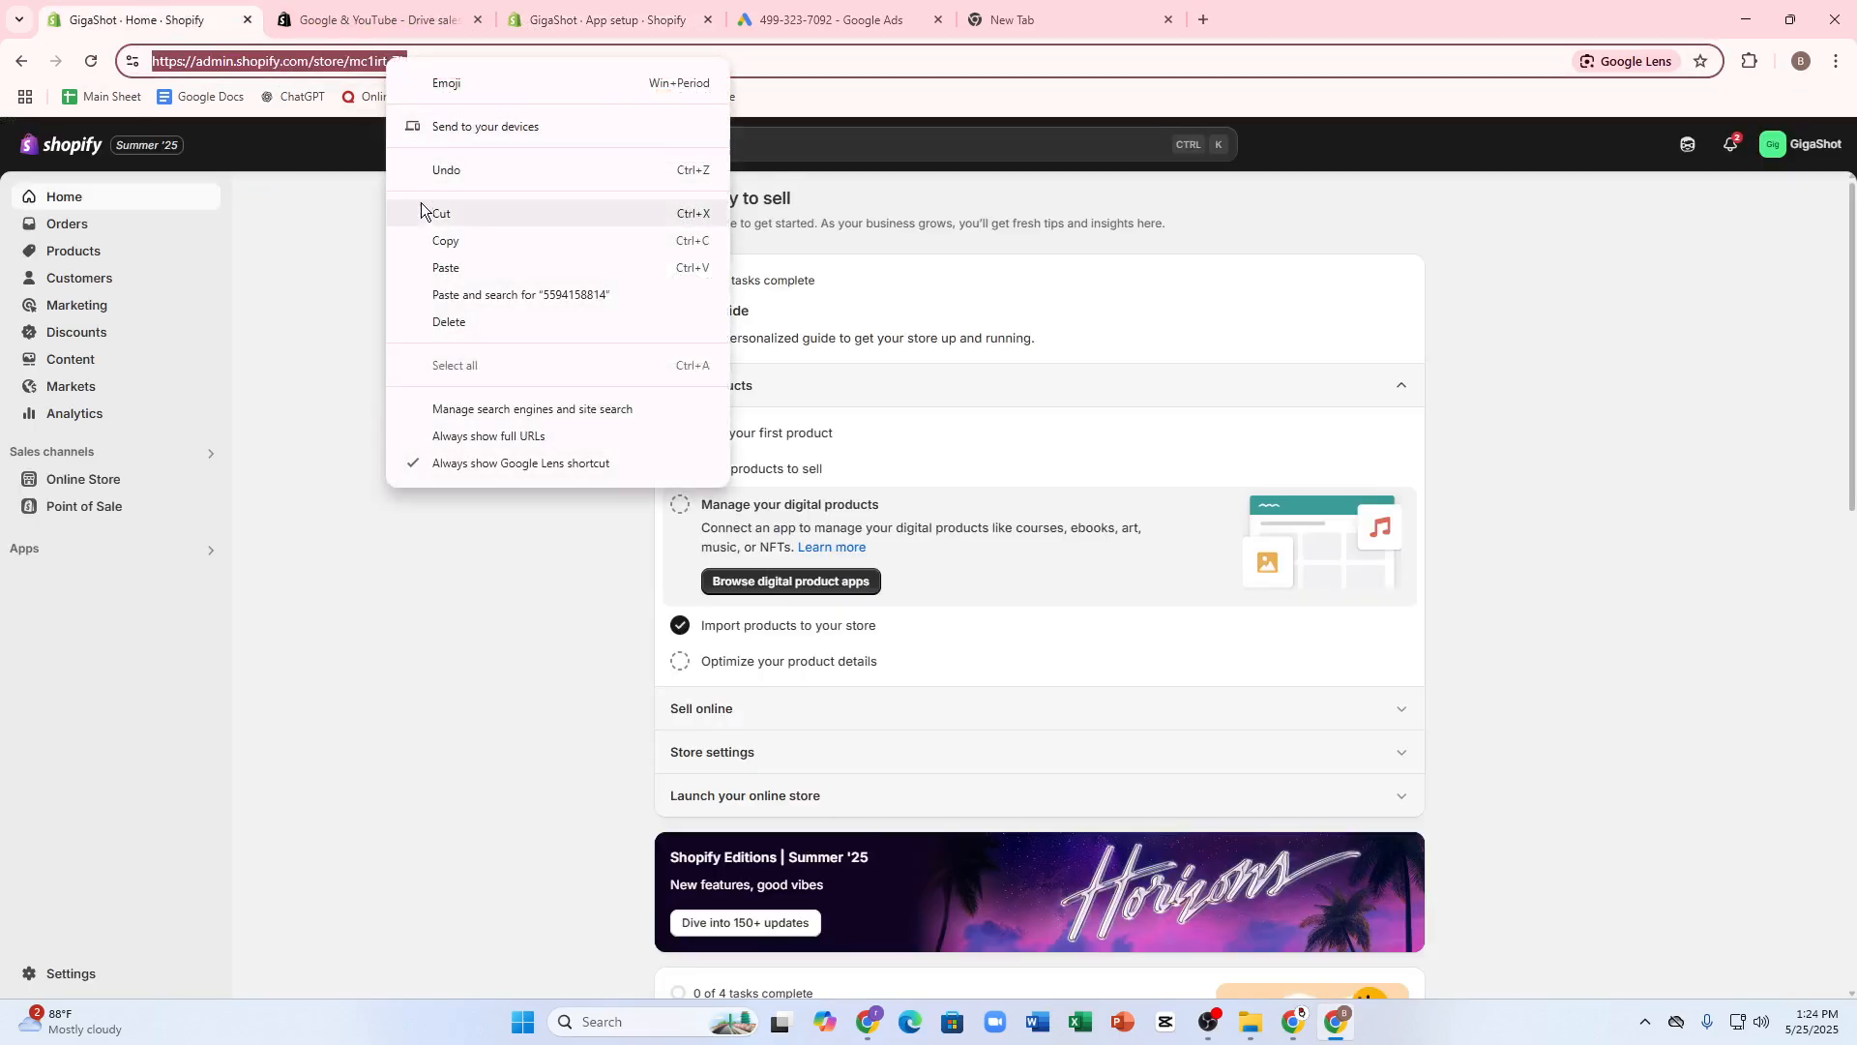
{"action": "left_click", "coordinate": [437, 238]}
{"action": "left_click", "coordinate": [870, 12]}
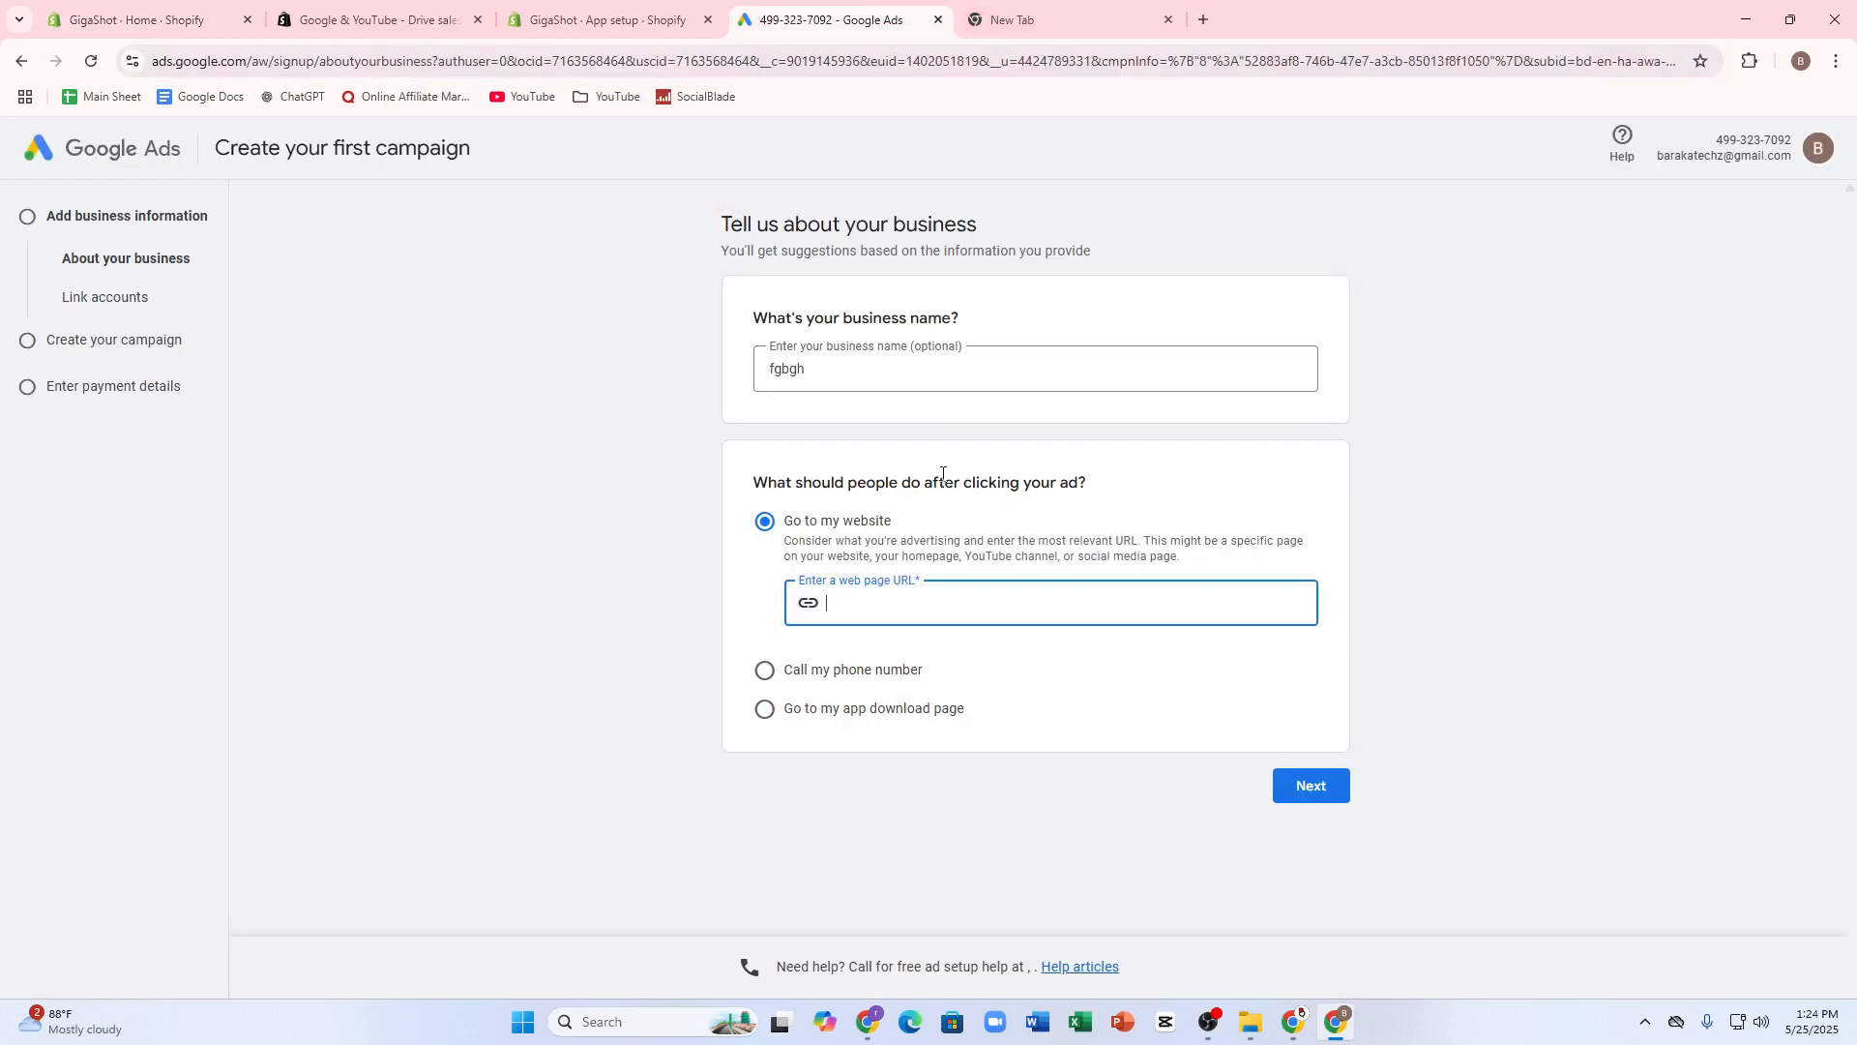
{"action": "key", "text": "ctrl+v"}
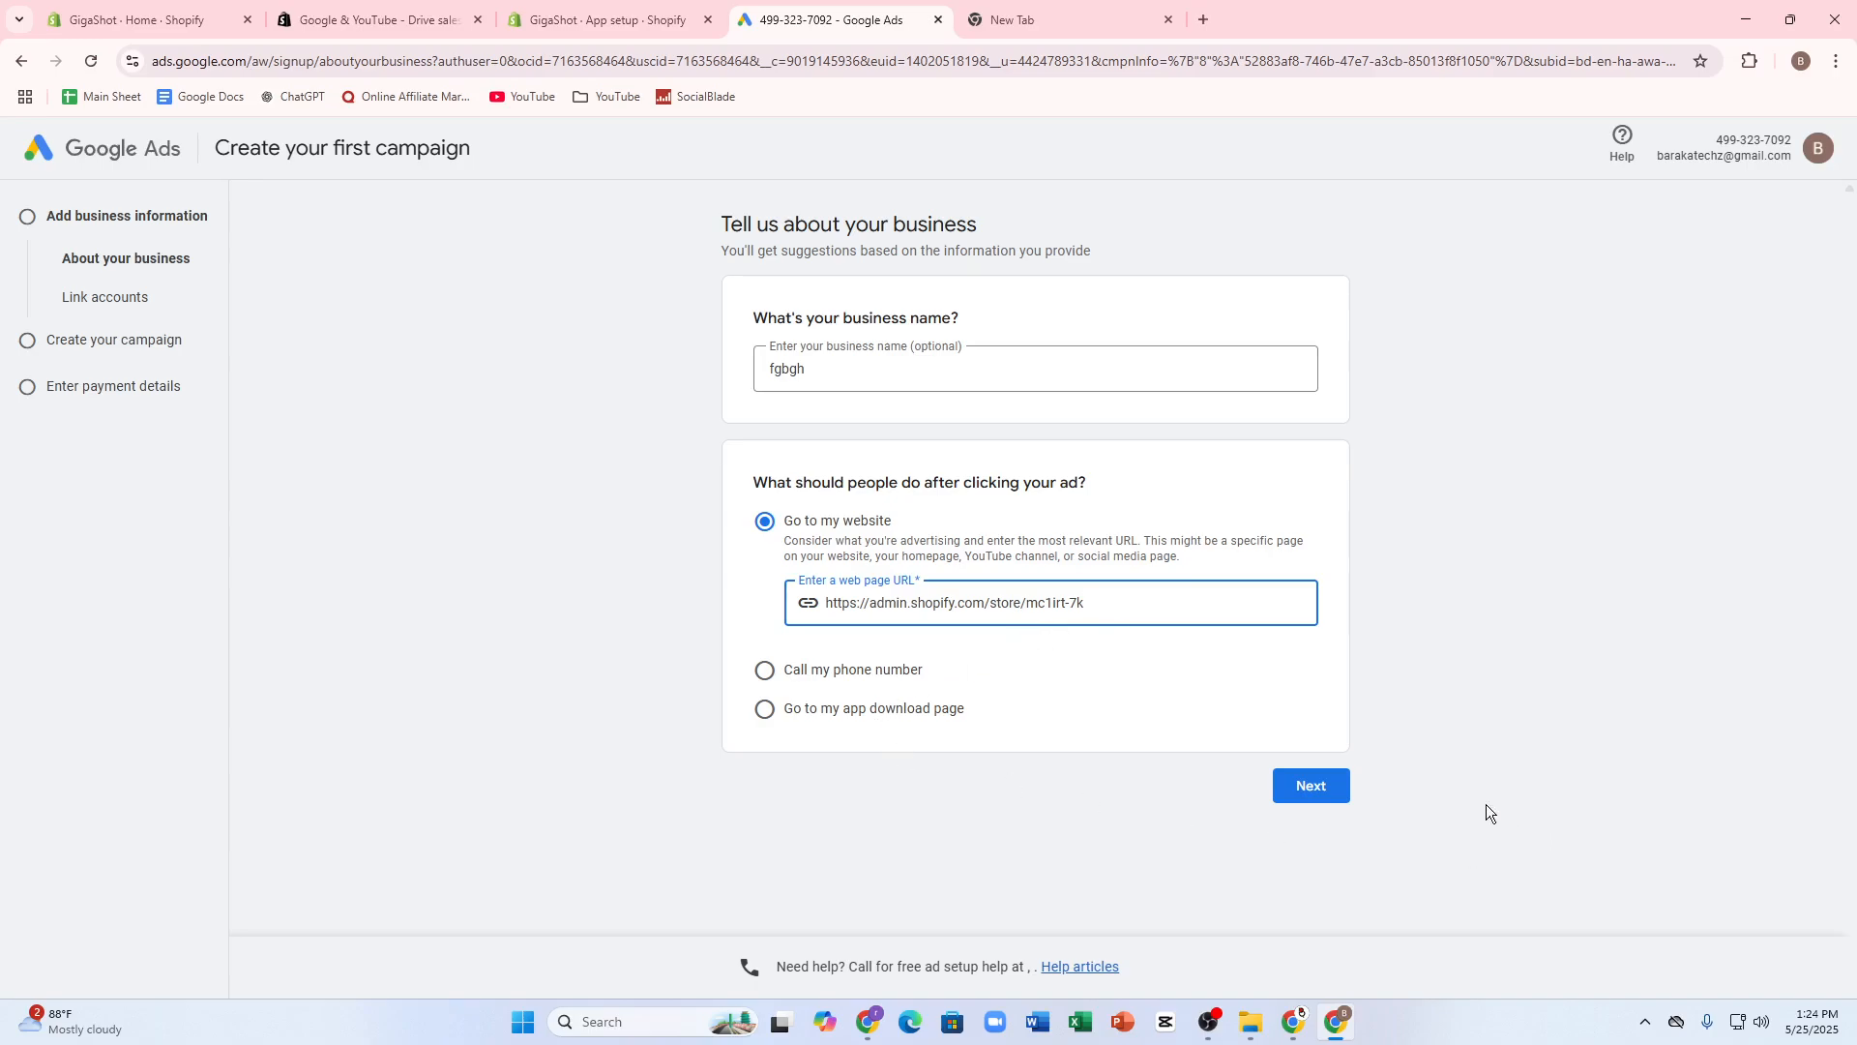
{"action": "left_click", "coordinate": [1335, 781]}
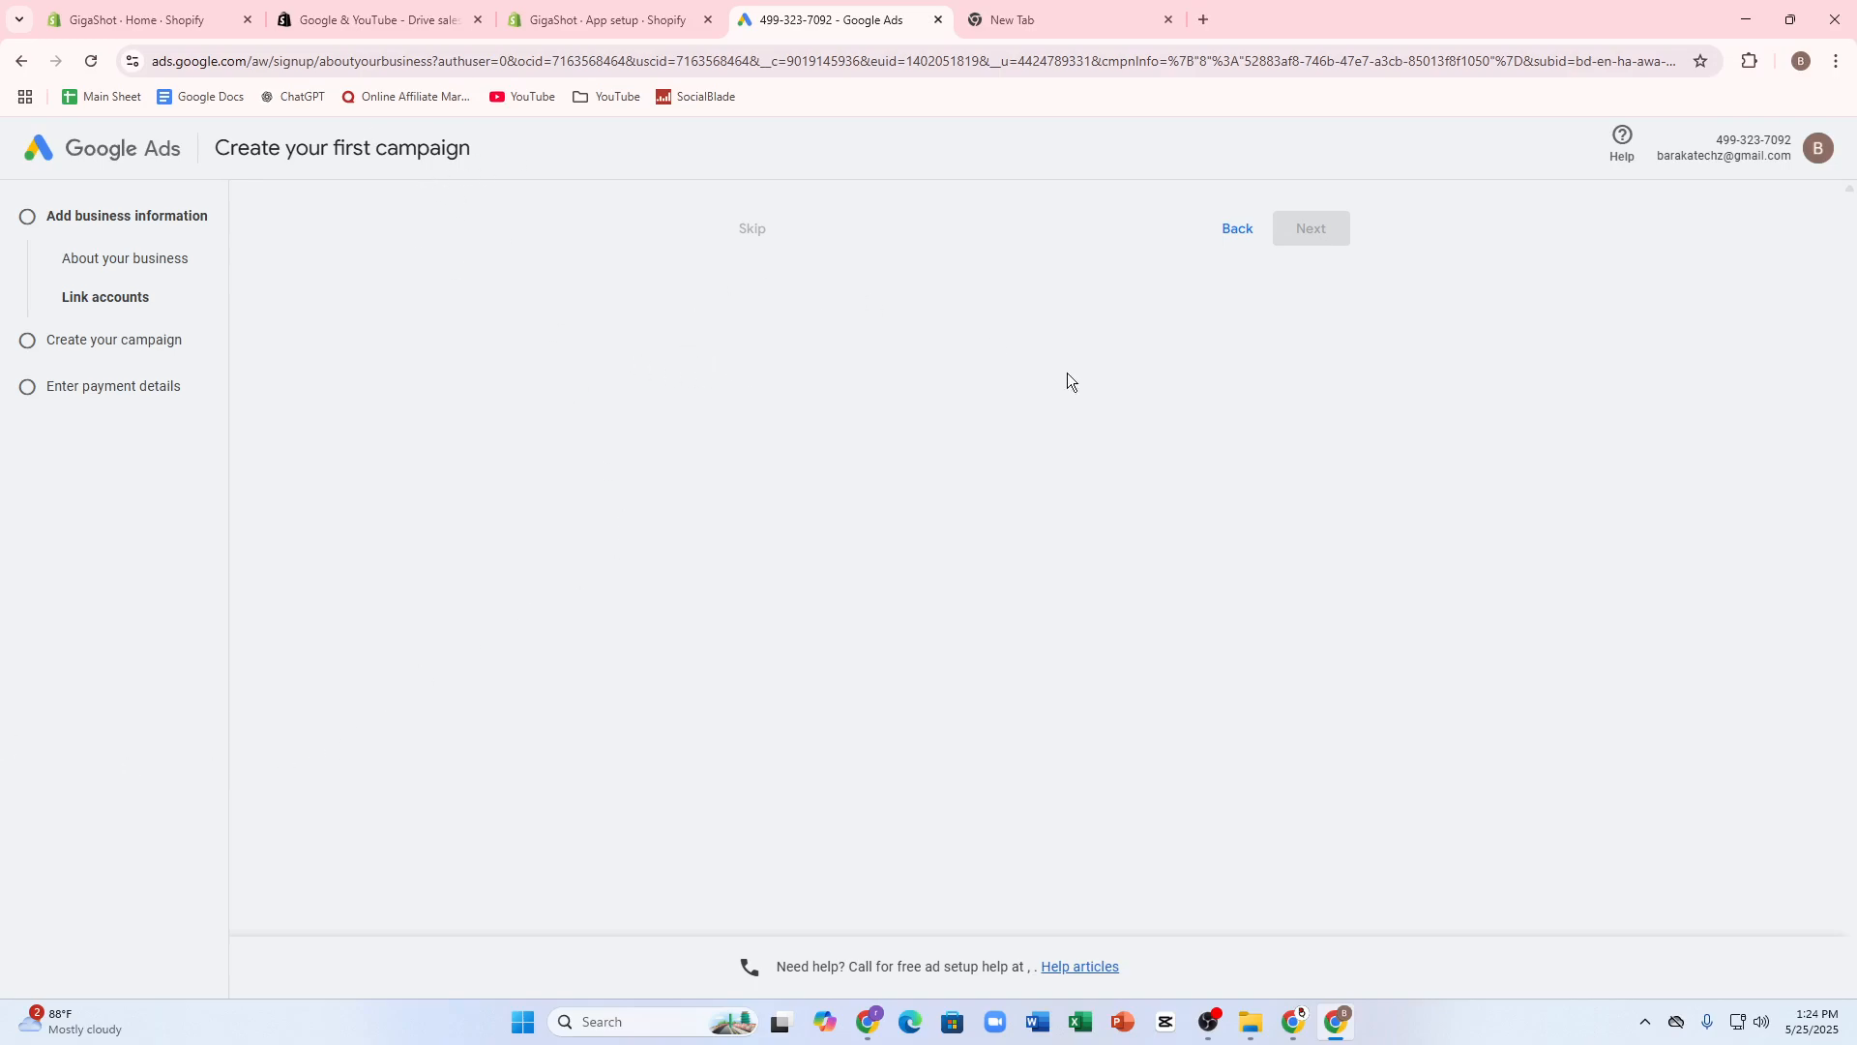
{"action": "left_click", "coordinate": [97, 22]}
{"action": "left_click", "coordinate": [76, 480]}
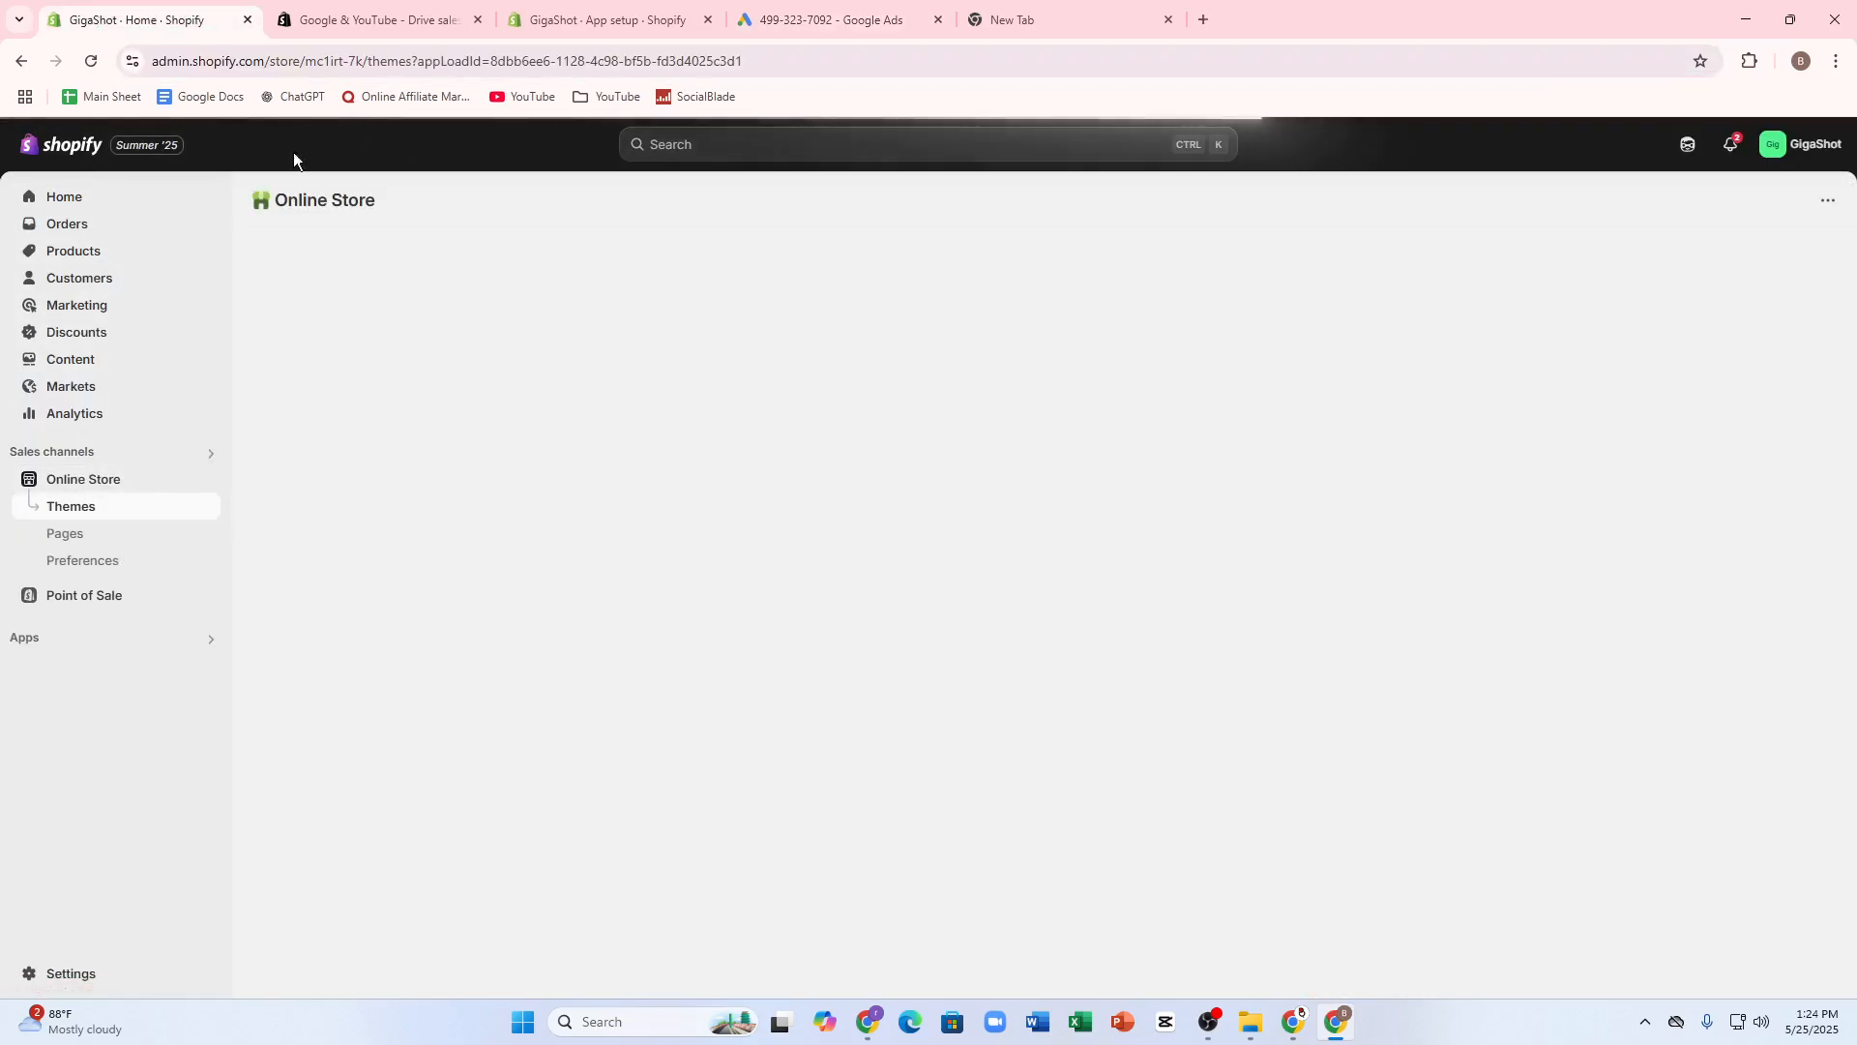
{"action": "left_click", "coordinate": [408, 19]}
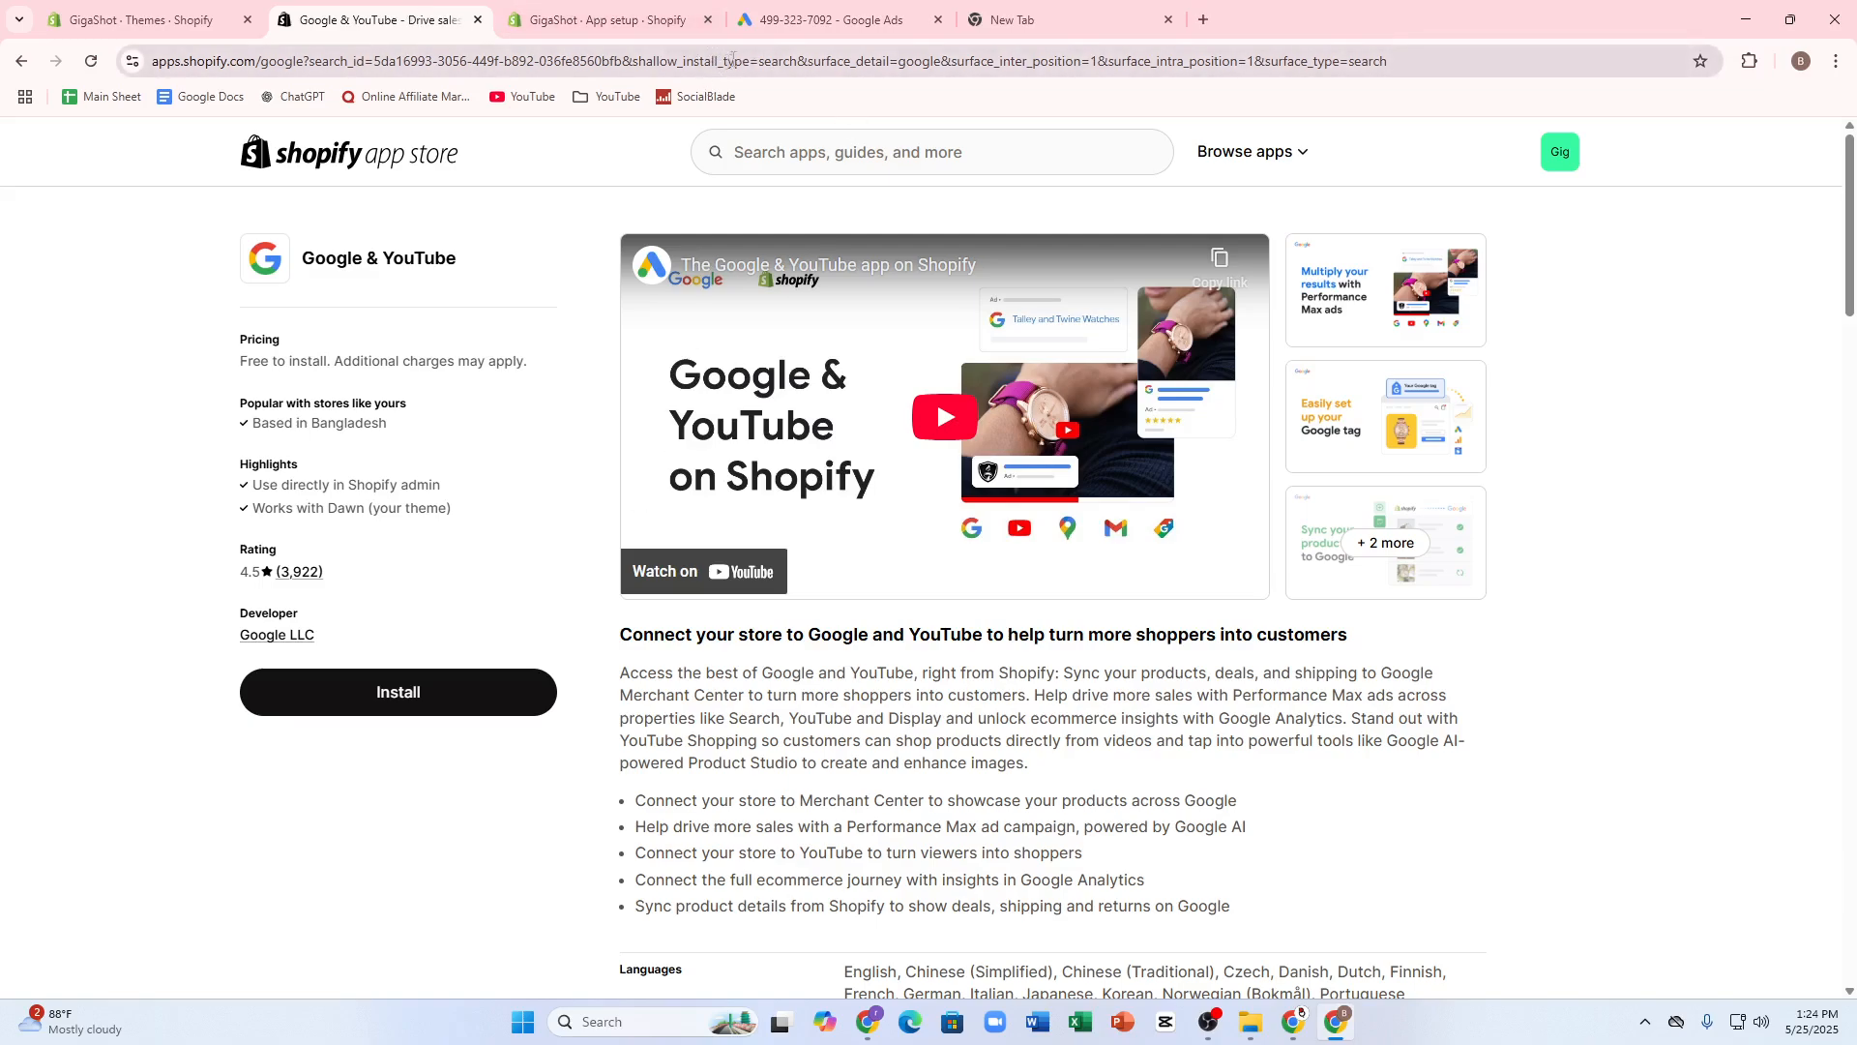
{"action": "left_click", "coordinate": [900, 6]}
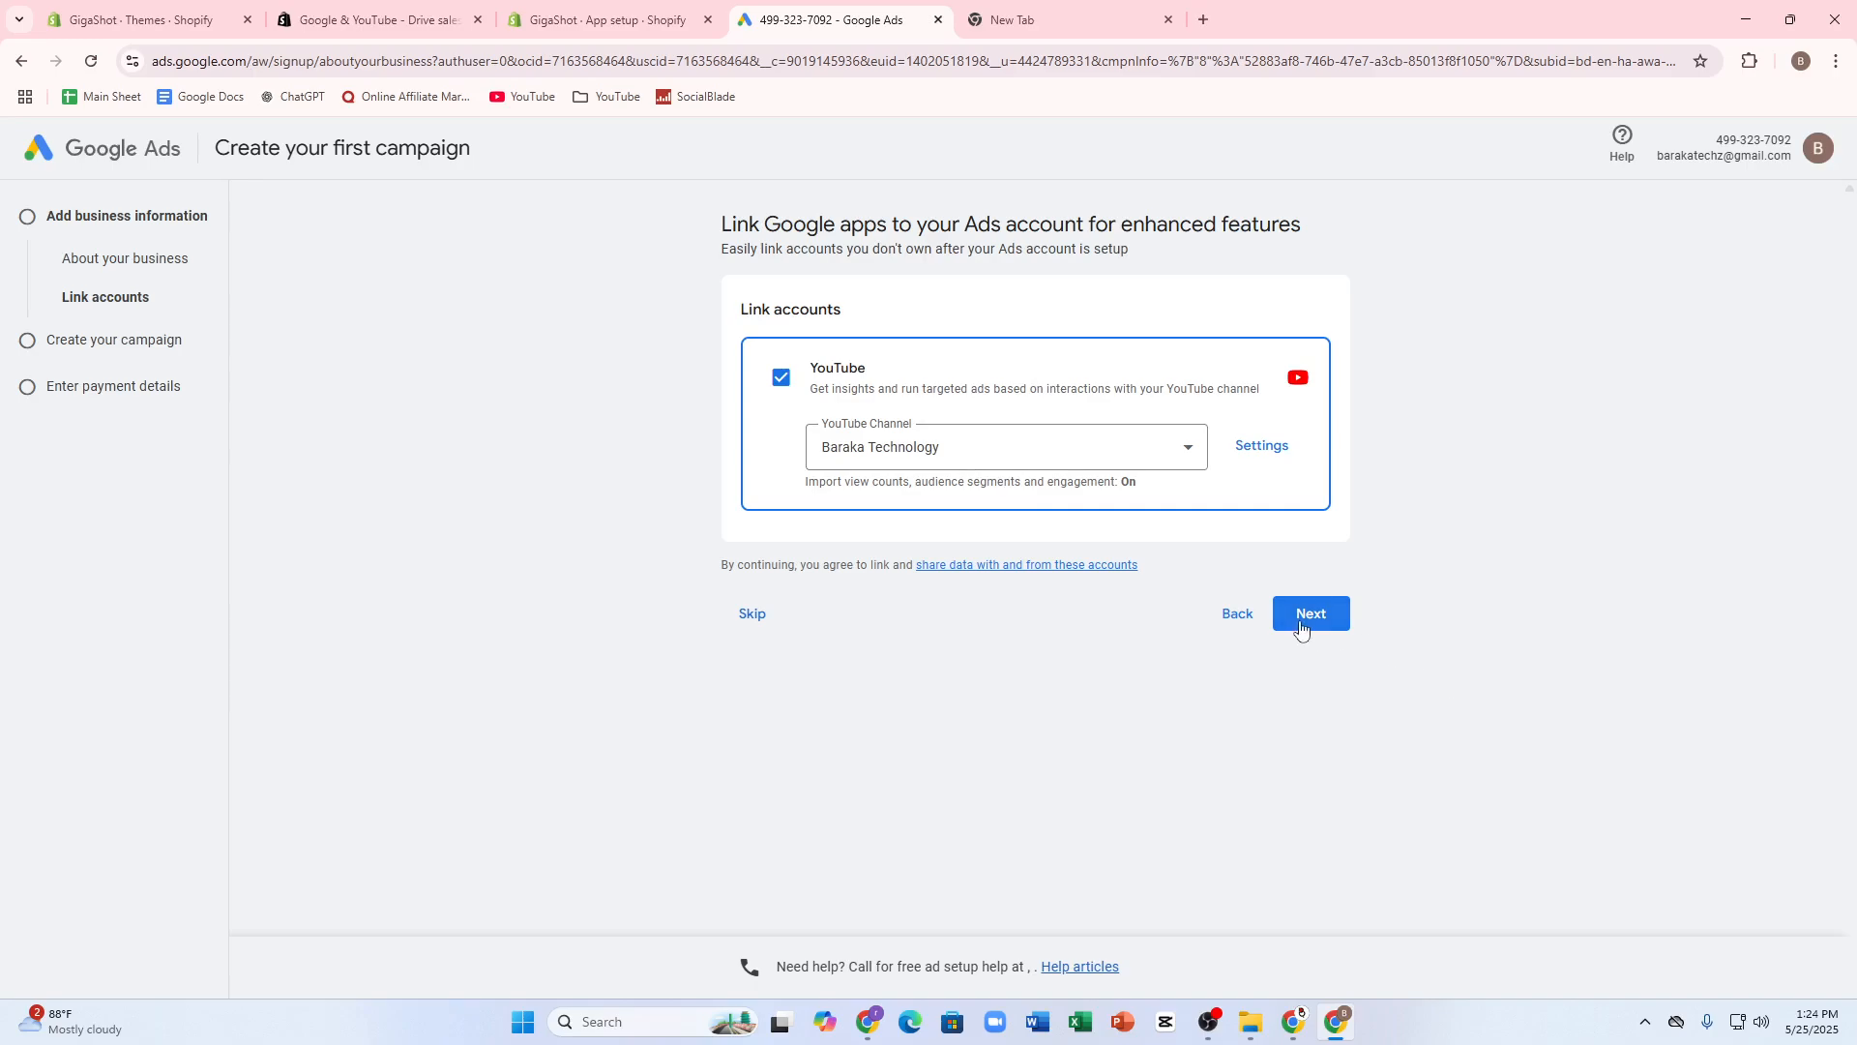
- Accept linking the Baraka Technology YouTube channel and skip choosing a campaign goal
{"action": "left_click_drag", "start_coordinate": [820, 486], "coordinate": [1031, 496]}
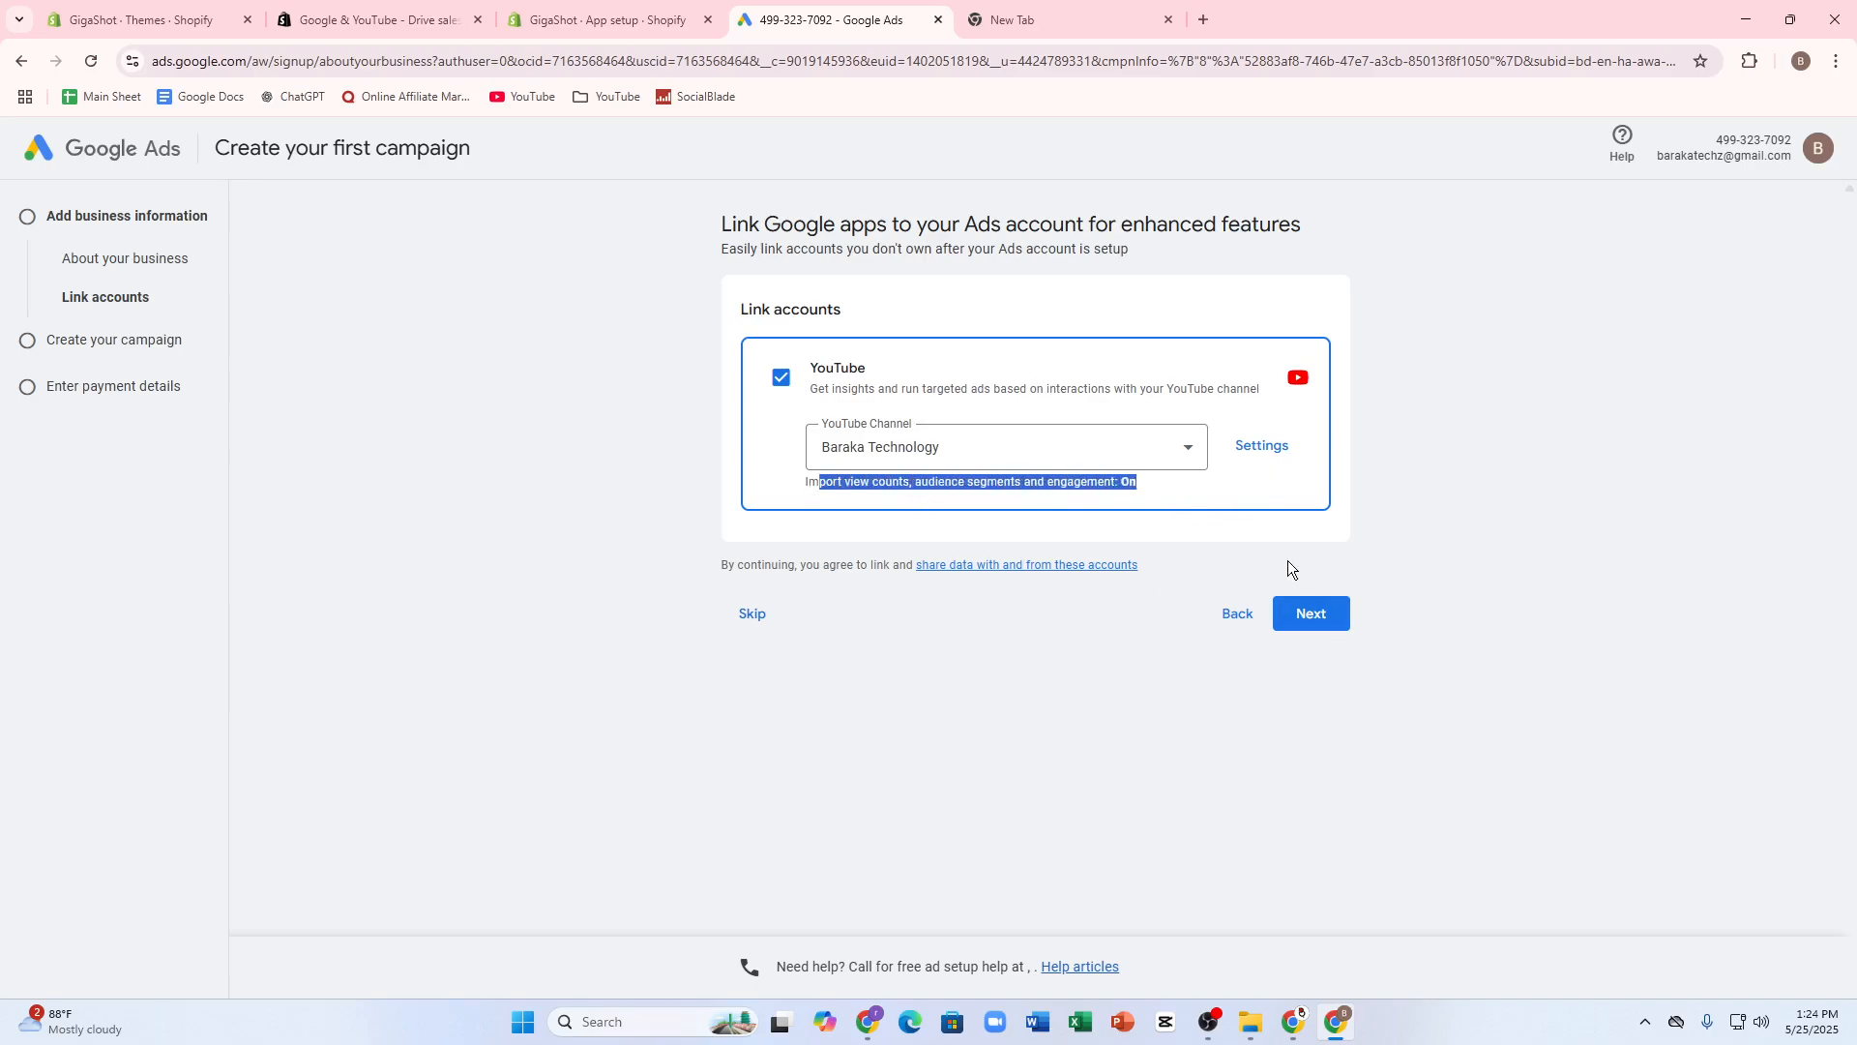
{"action": "left_click", "coordinate": [1297, 611]}
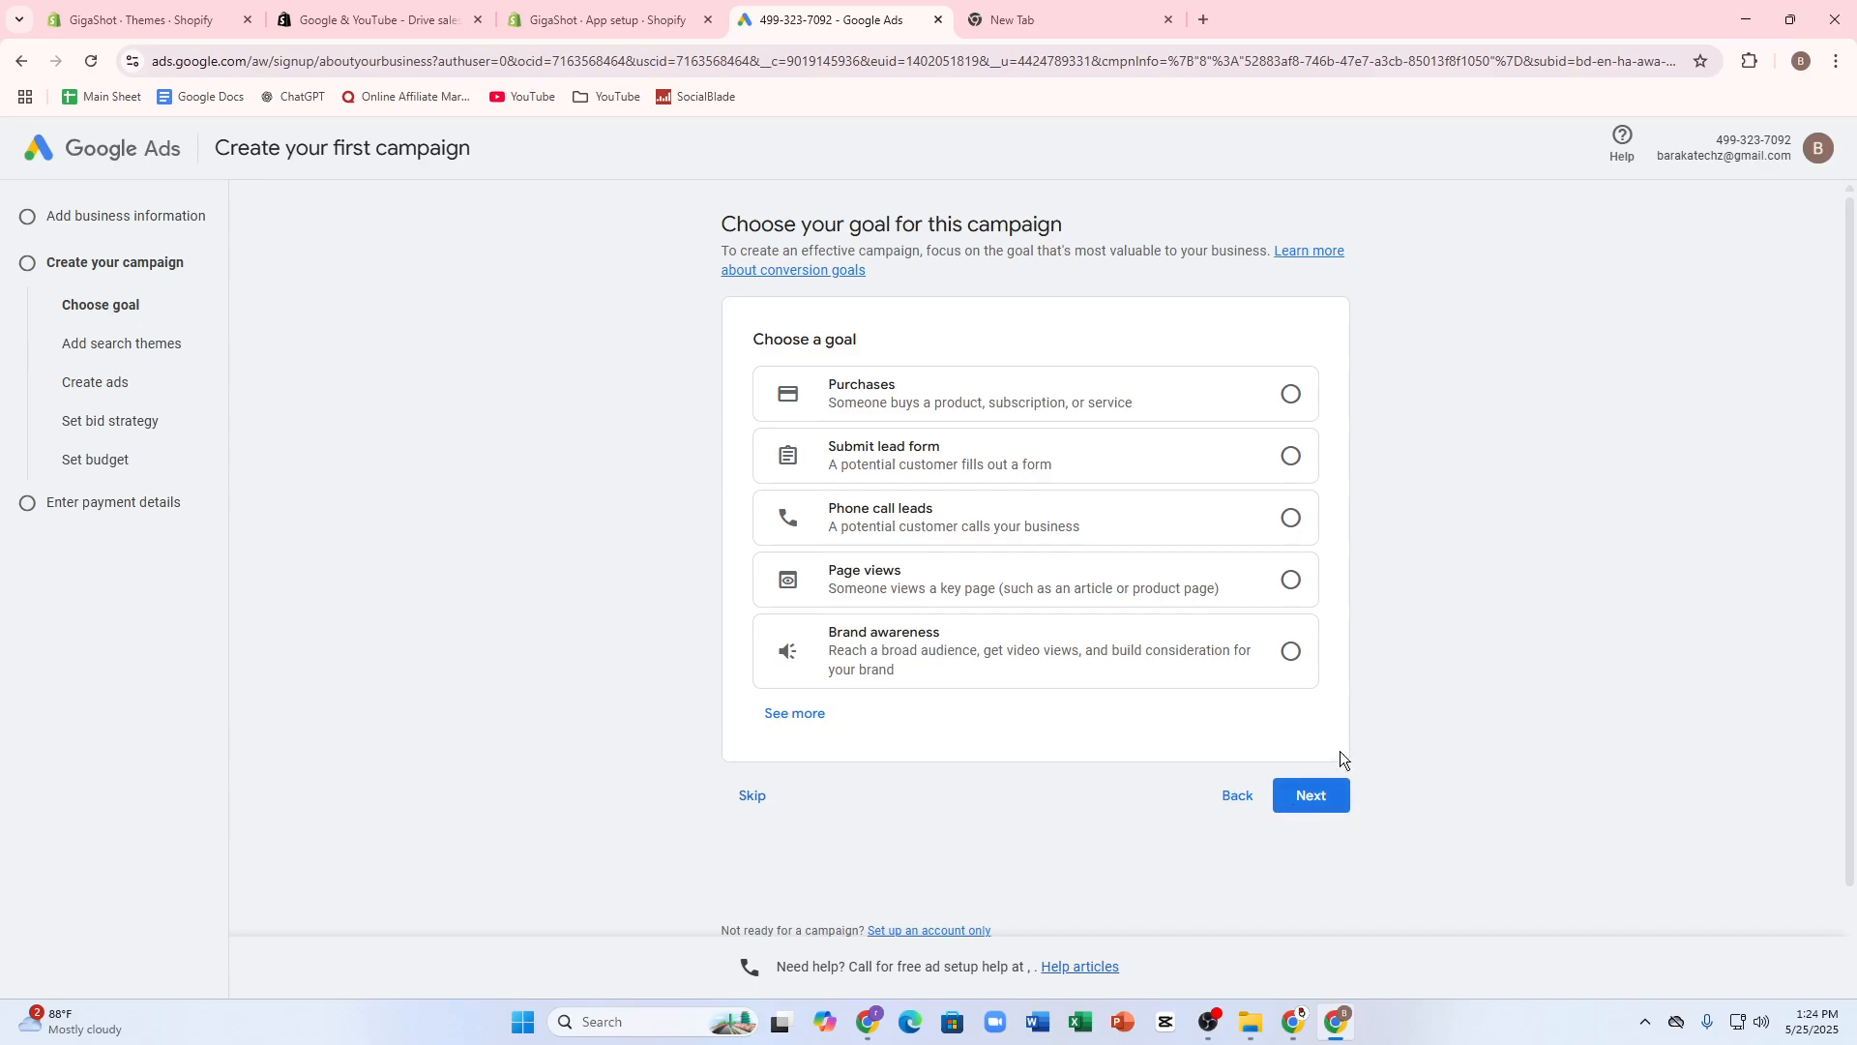
{"action": "left_click", "coordinate": [750, 797]}
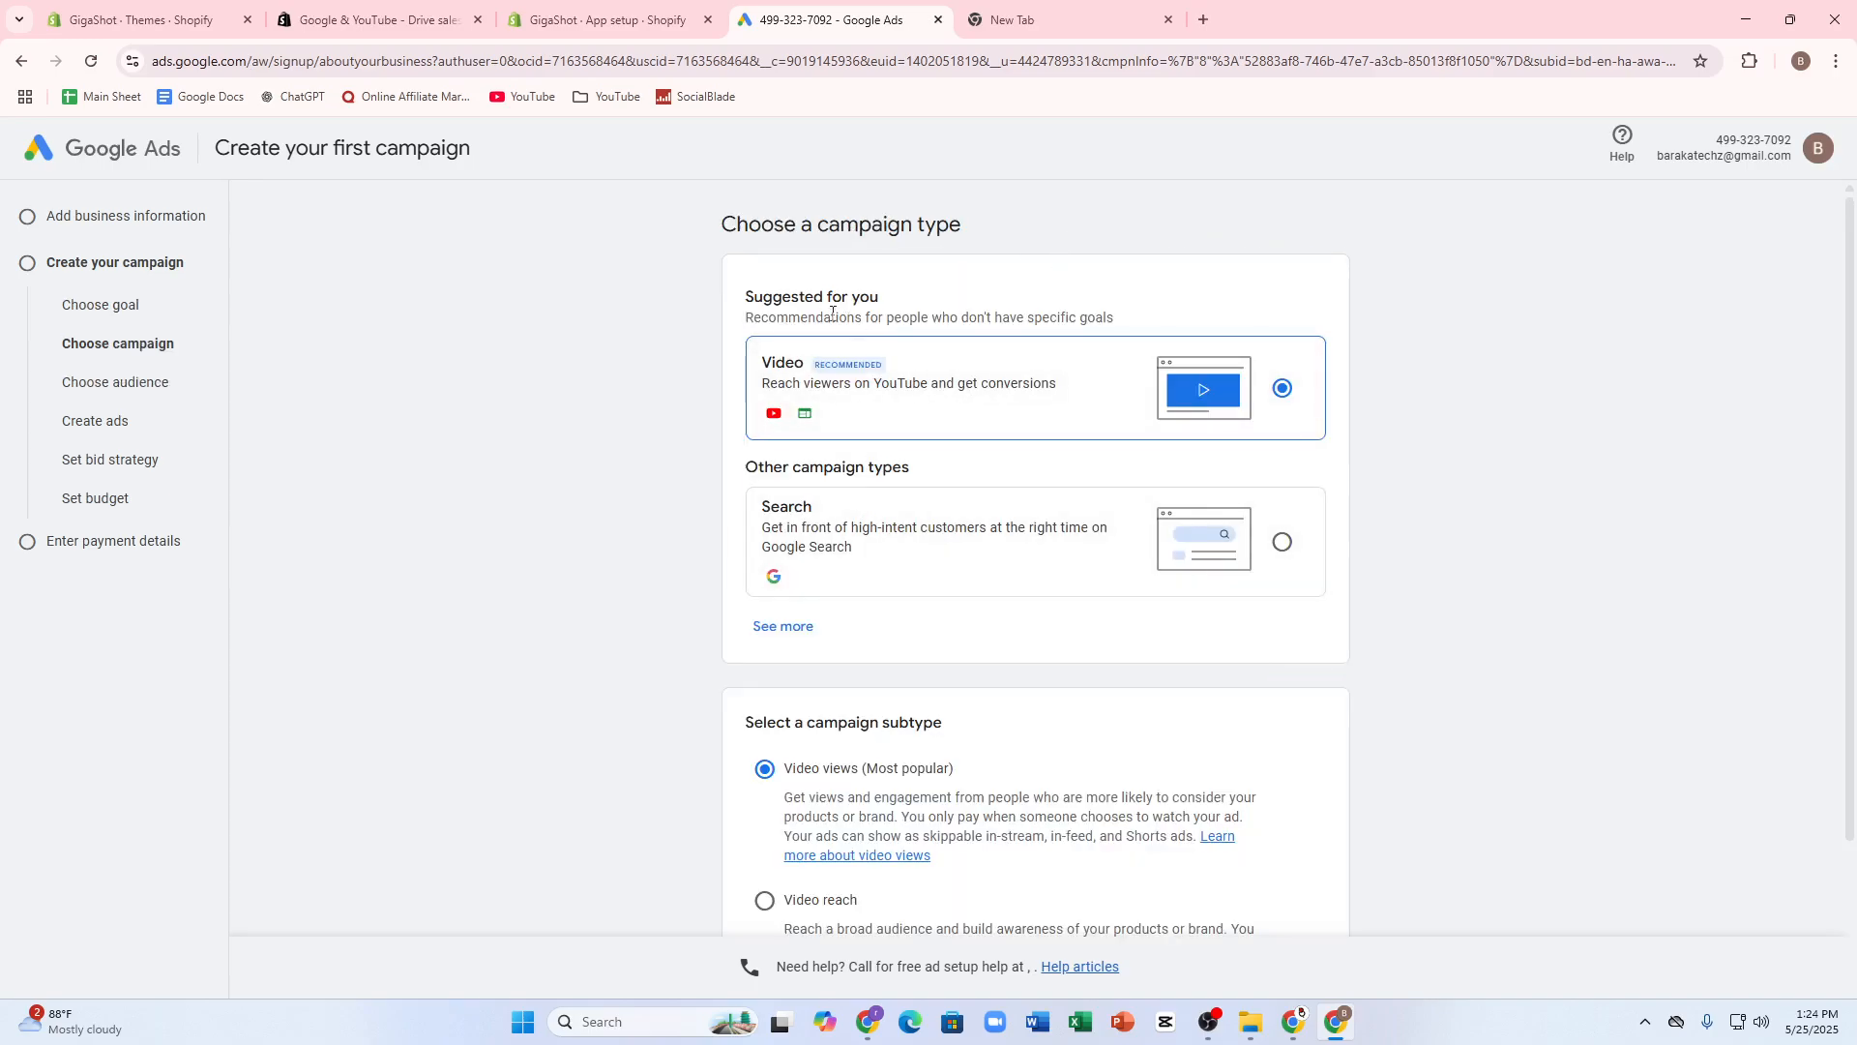
- Choose Search as the campaign type, continue to the keyword page and activate the keyword entry area
{"action": "left_click_drag", "start_coordinate": [747, 295], "coordinate": [1019, 331]}
{"action": "scroll", "coordinate": [1043, 507], "scroll_direction": "down", "scroll_amount": 2}
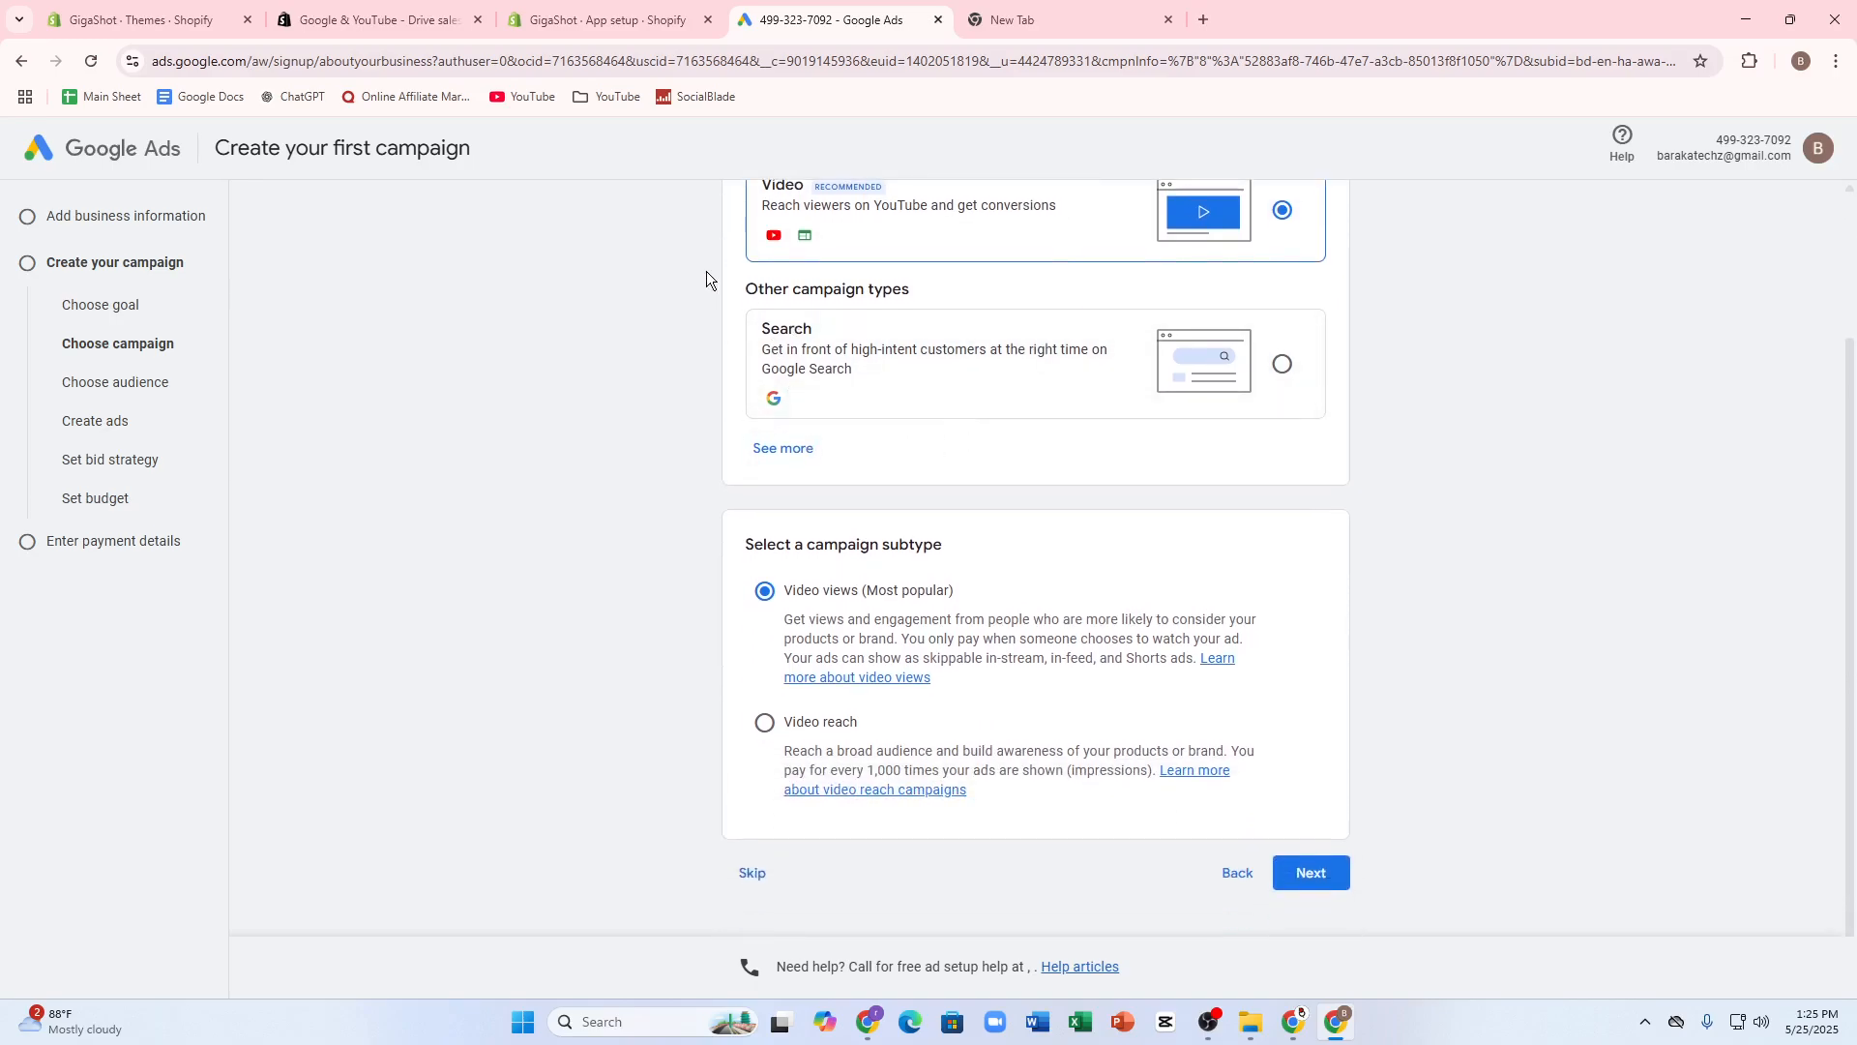
{"action": "left_click_drag", "start_coordinate": [706, 273], "coordinate": [844, 356]}
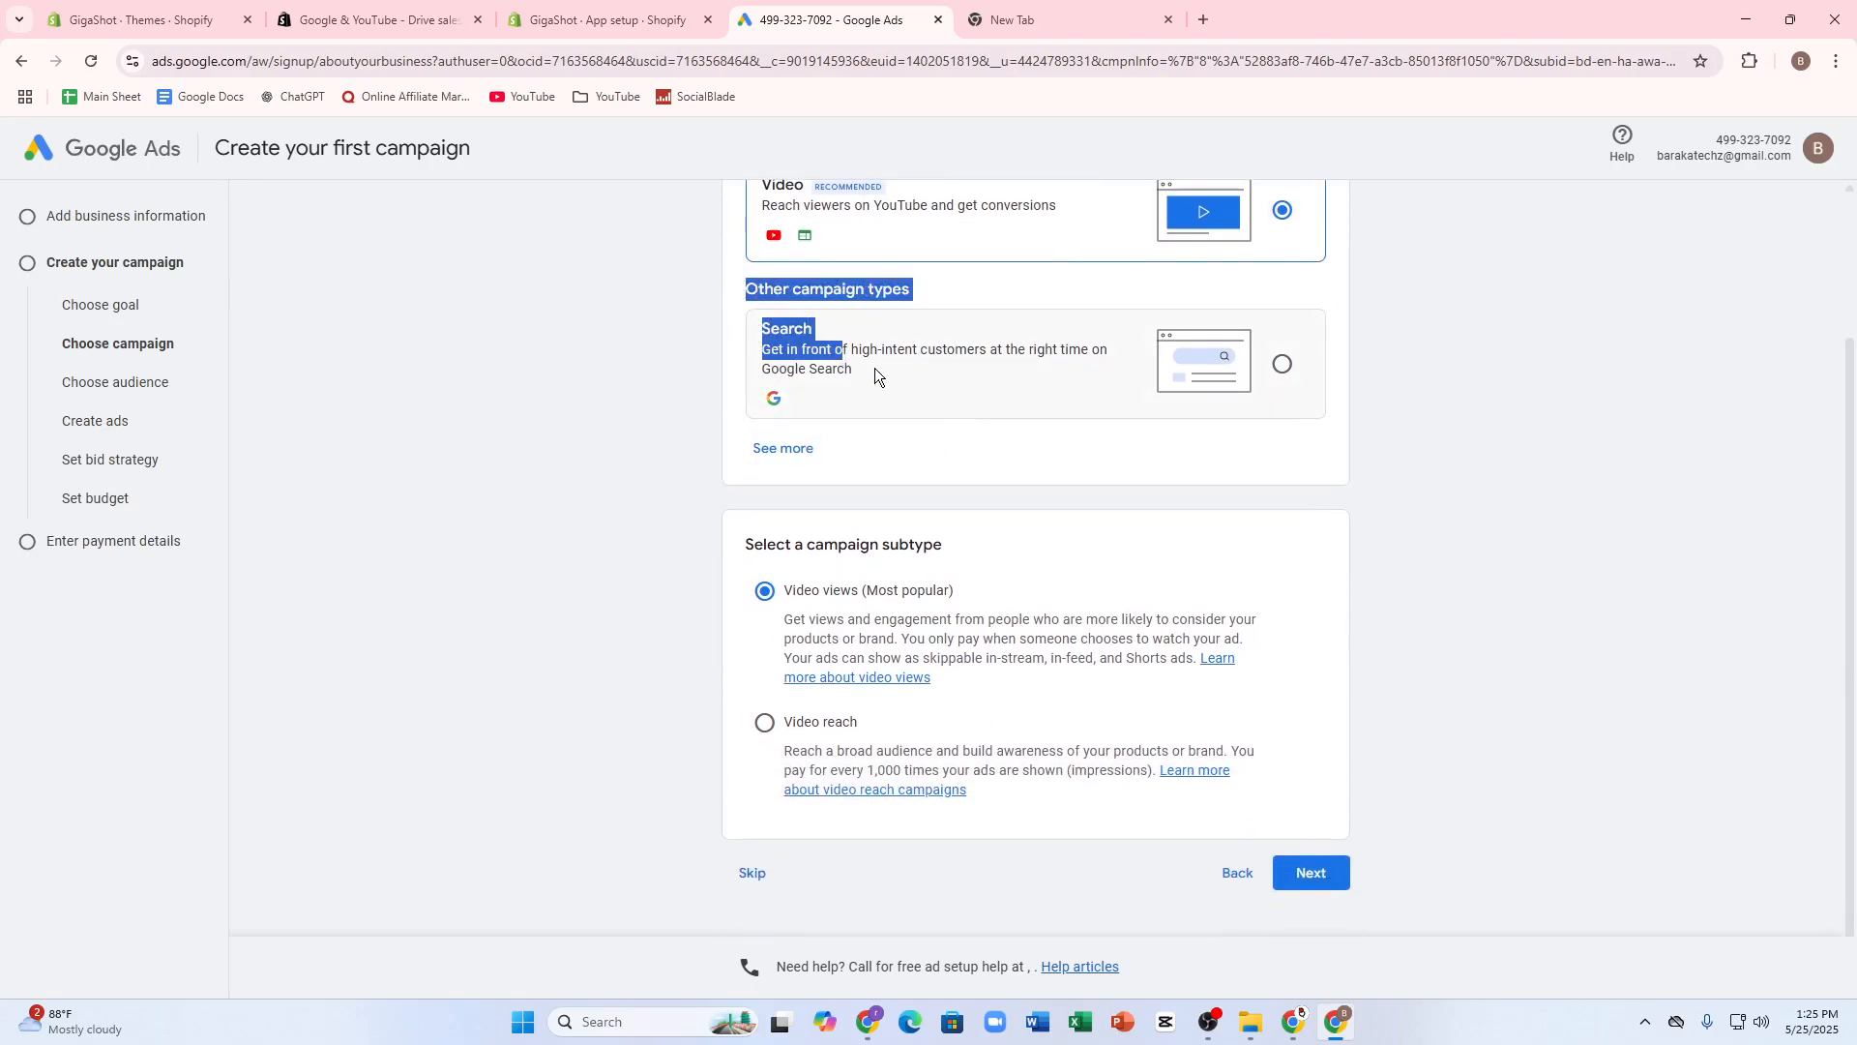
{"action": "left_click", "coordinate": [874, 369]}
{"action": "left_click", "coordinate": [1321, 696]}
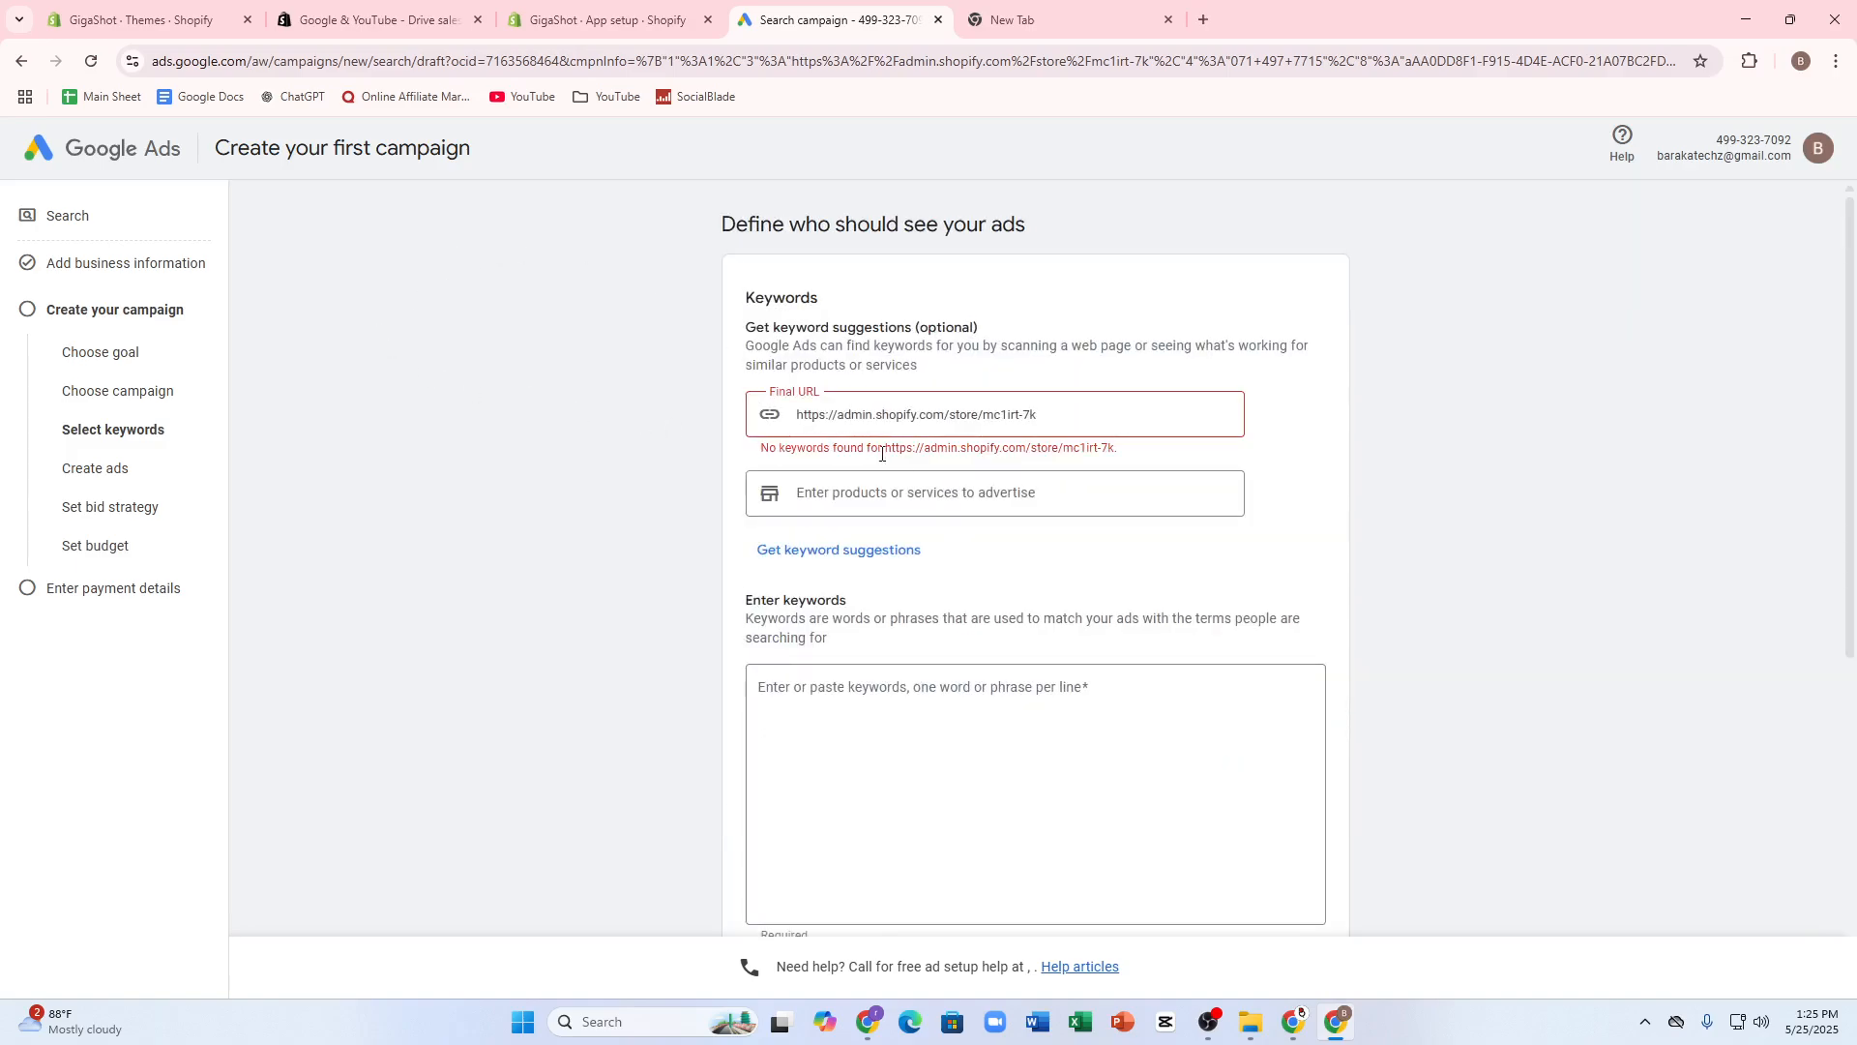
{"action": "scroll", "coordinate": [922, 627], "scroll_direction": "down", "scroll_amount": 1}
{"action": "left_click", "coordinate": [879, 622]}
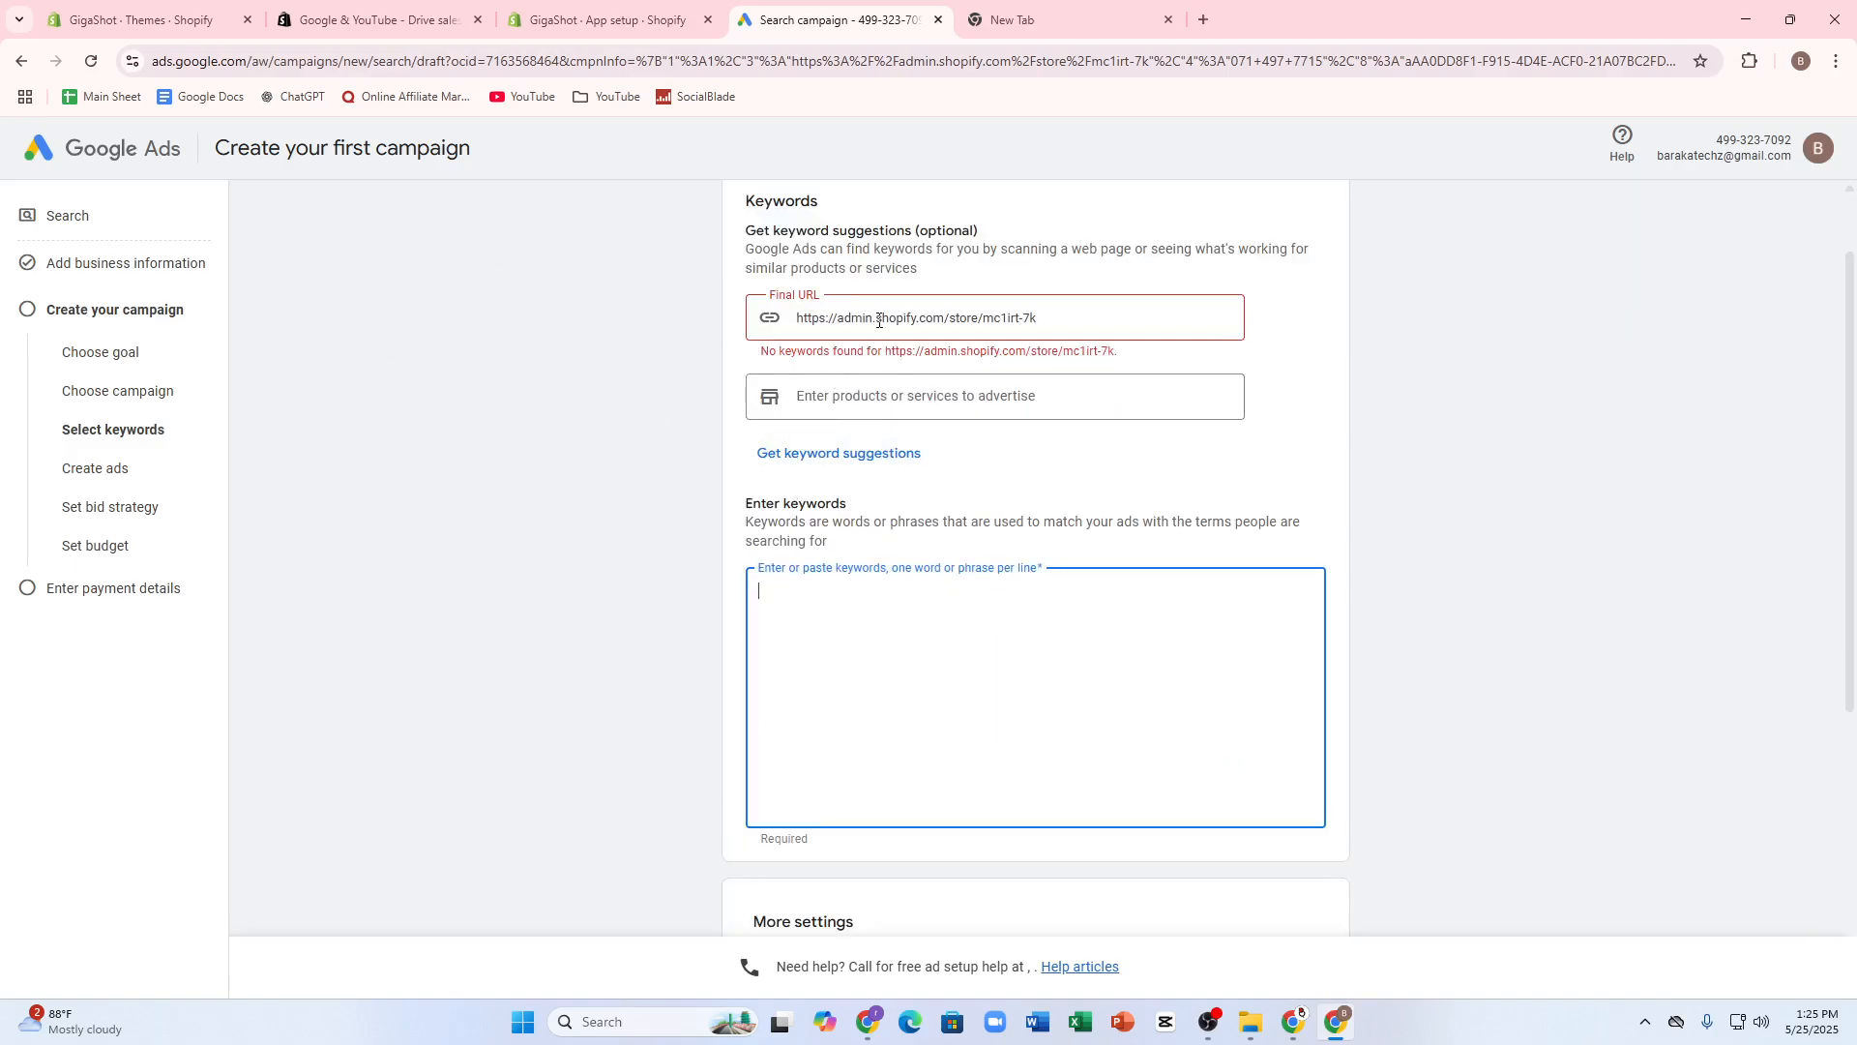
- Open the Ares G2 Vector airsoft gun from the product list in the Shopify admin
{"action": "left_click", "coordinate": [155, 17]}
{"action": "left_click", "coordinate": [323, 8]}
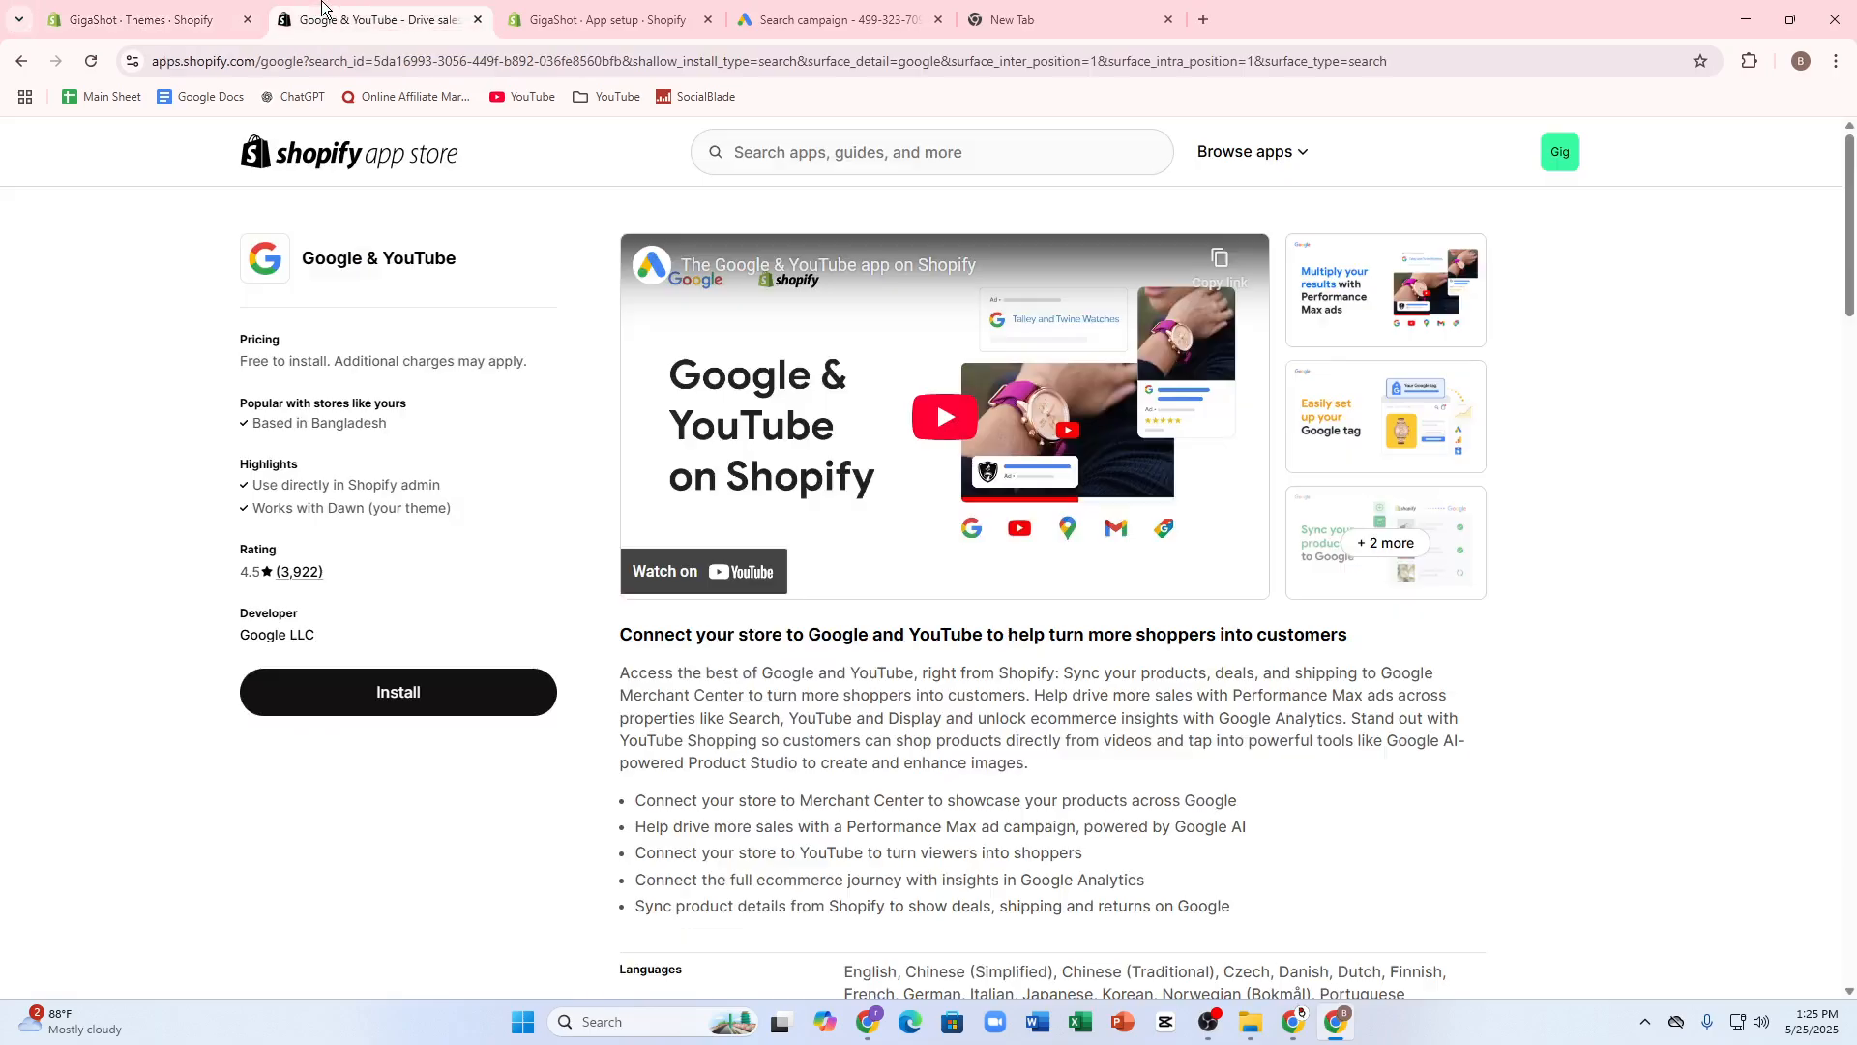
{"action": "left_click", "coordinate": [146, 22]}
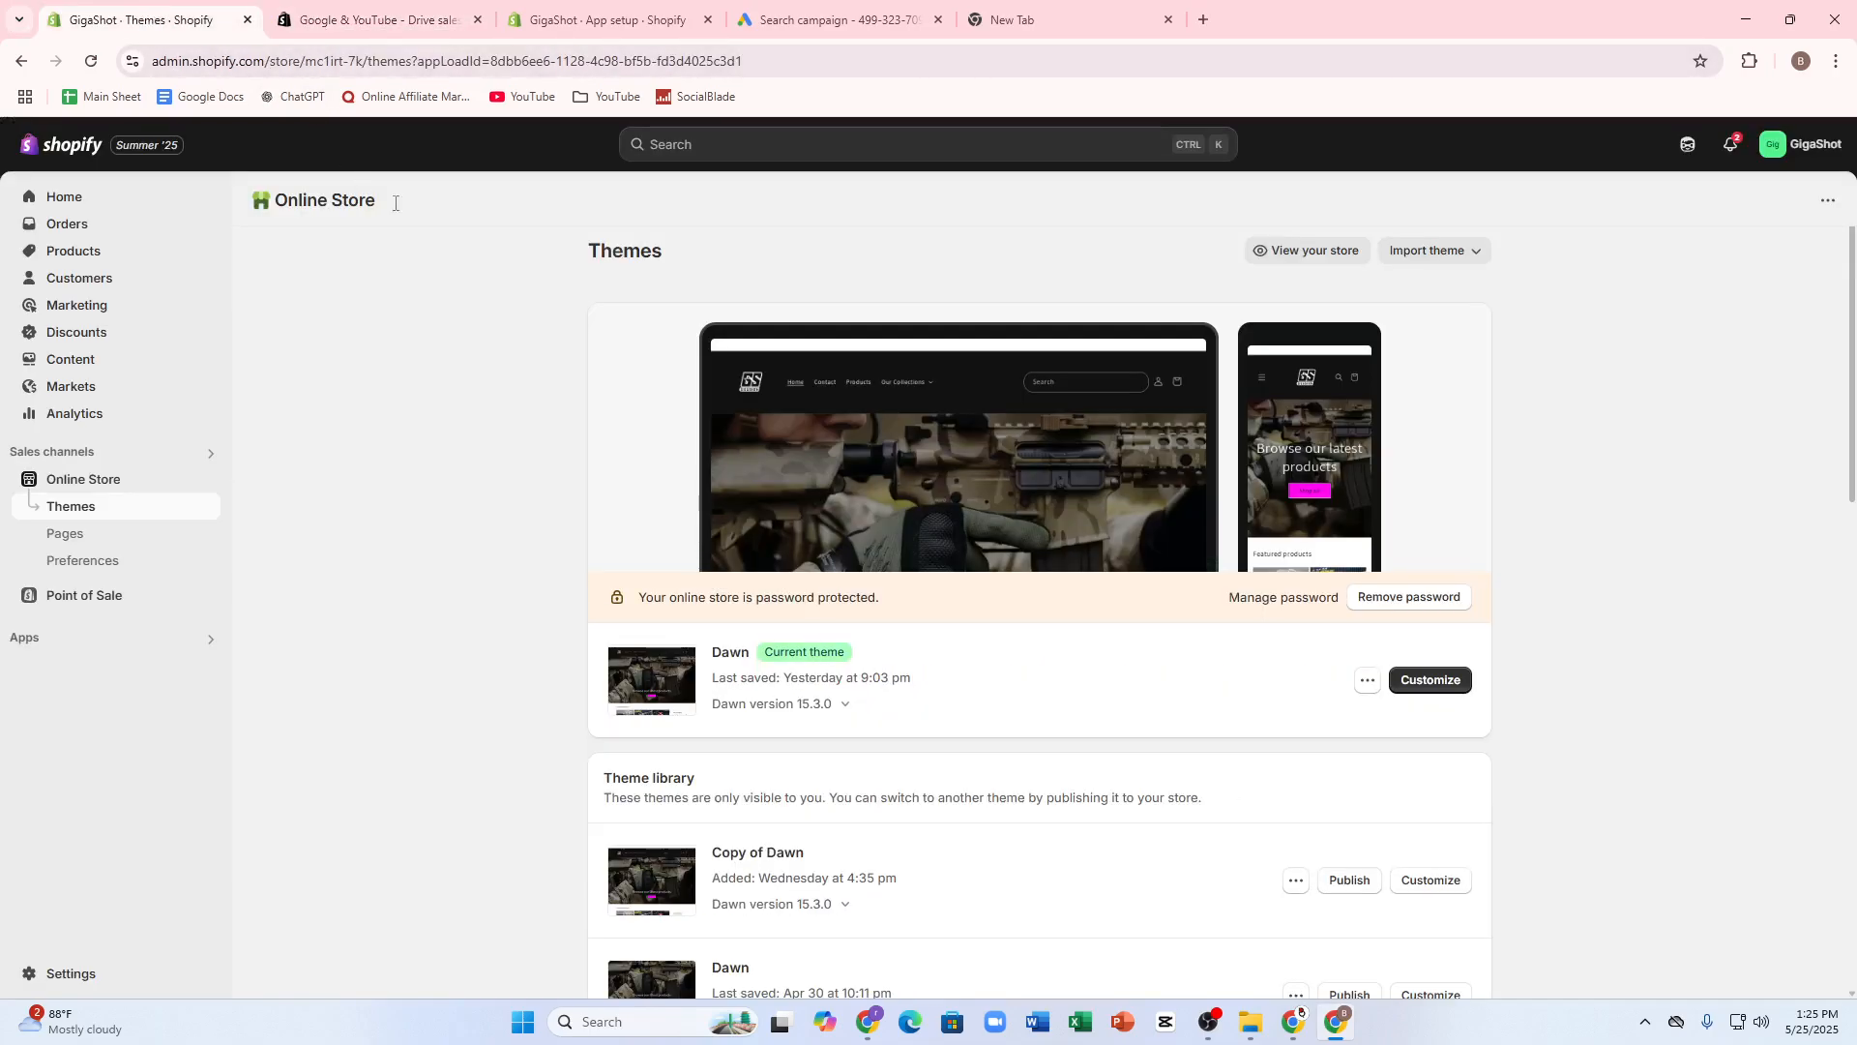
{"action": "left_click", "coordinate": [60, 146]}
{"action": "left_click", "coordinate": [1803, 151]}
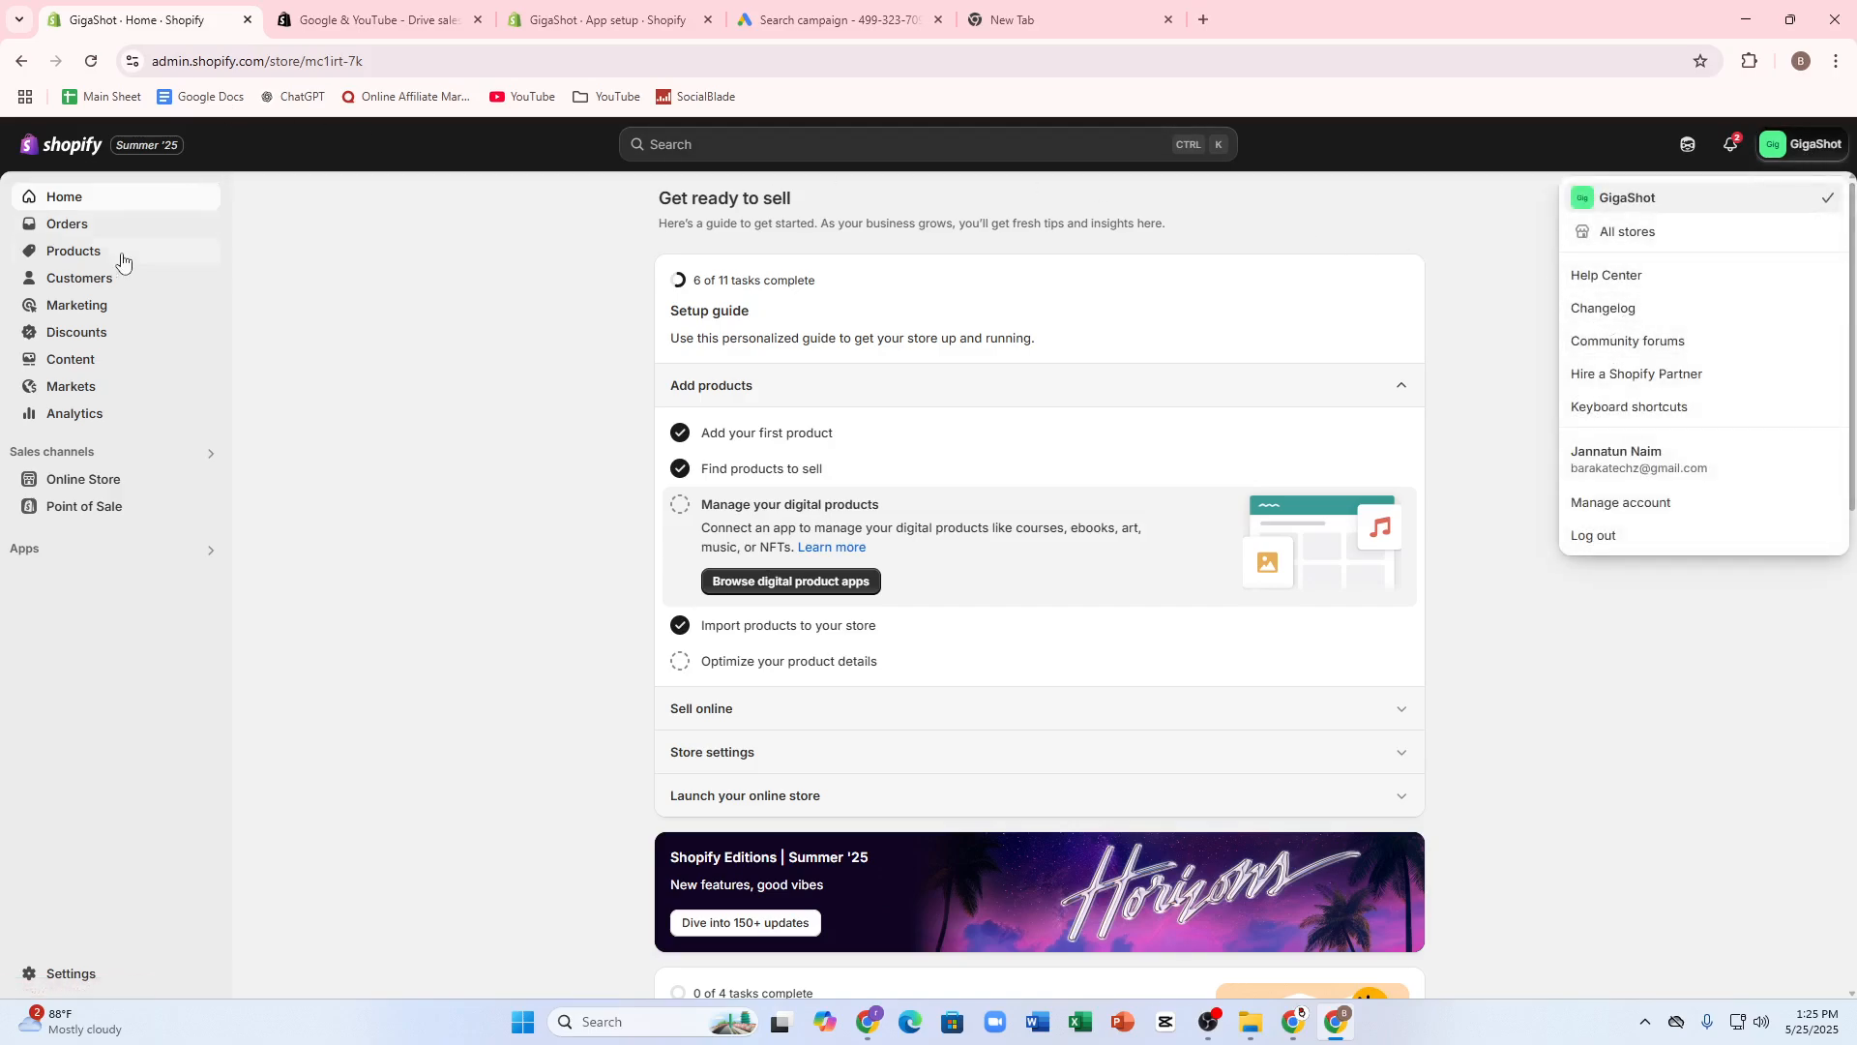
{"action": "left_click", "coordinate": [67, 254]}
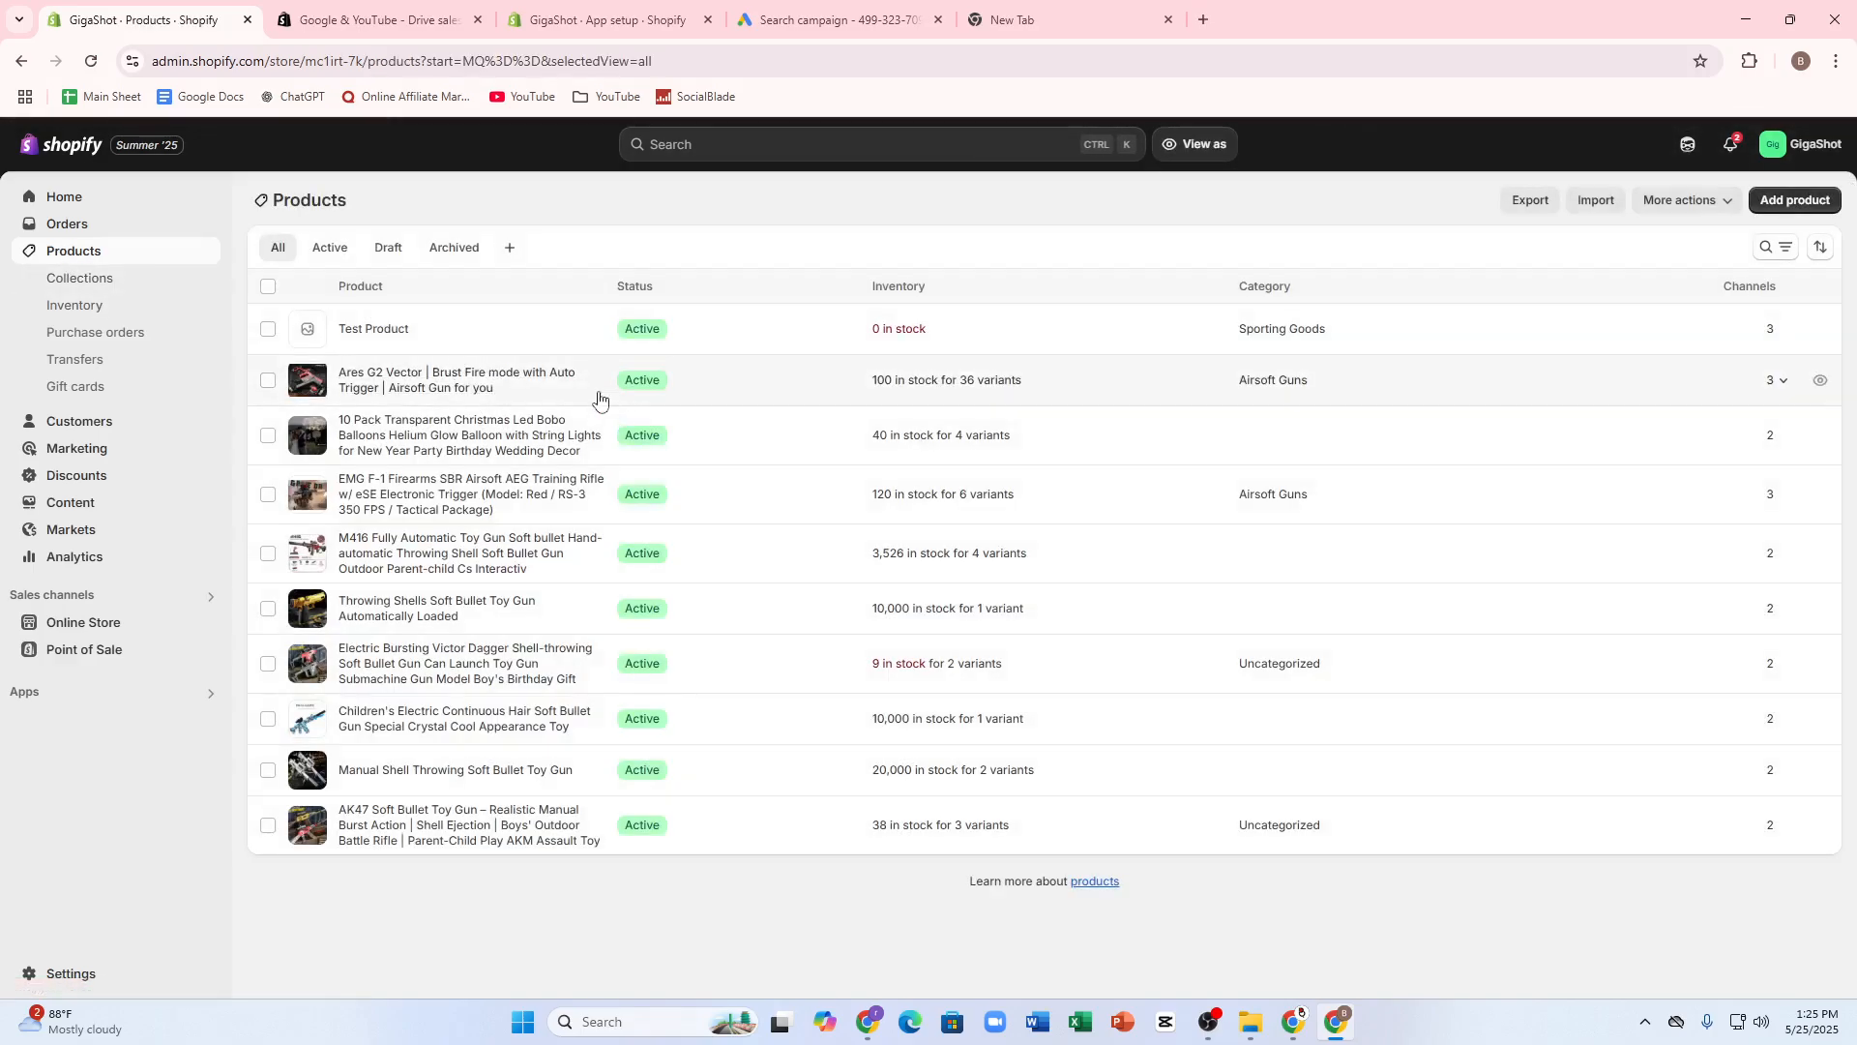
{"action": "left_click", "coordinate": [455, 377]}
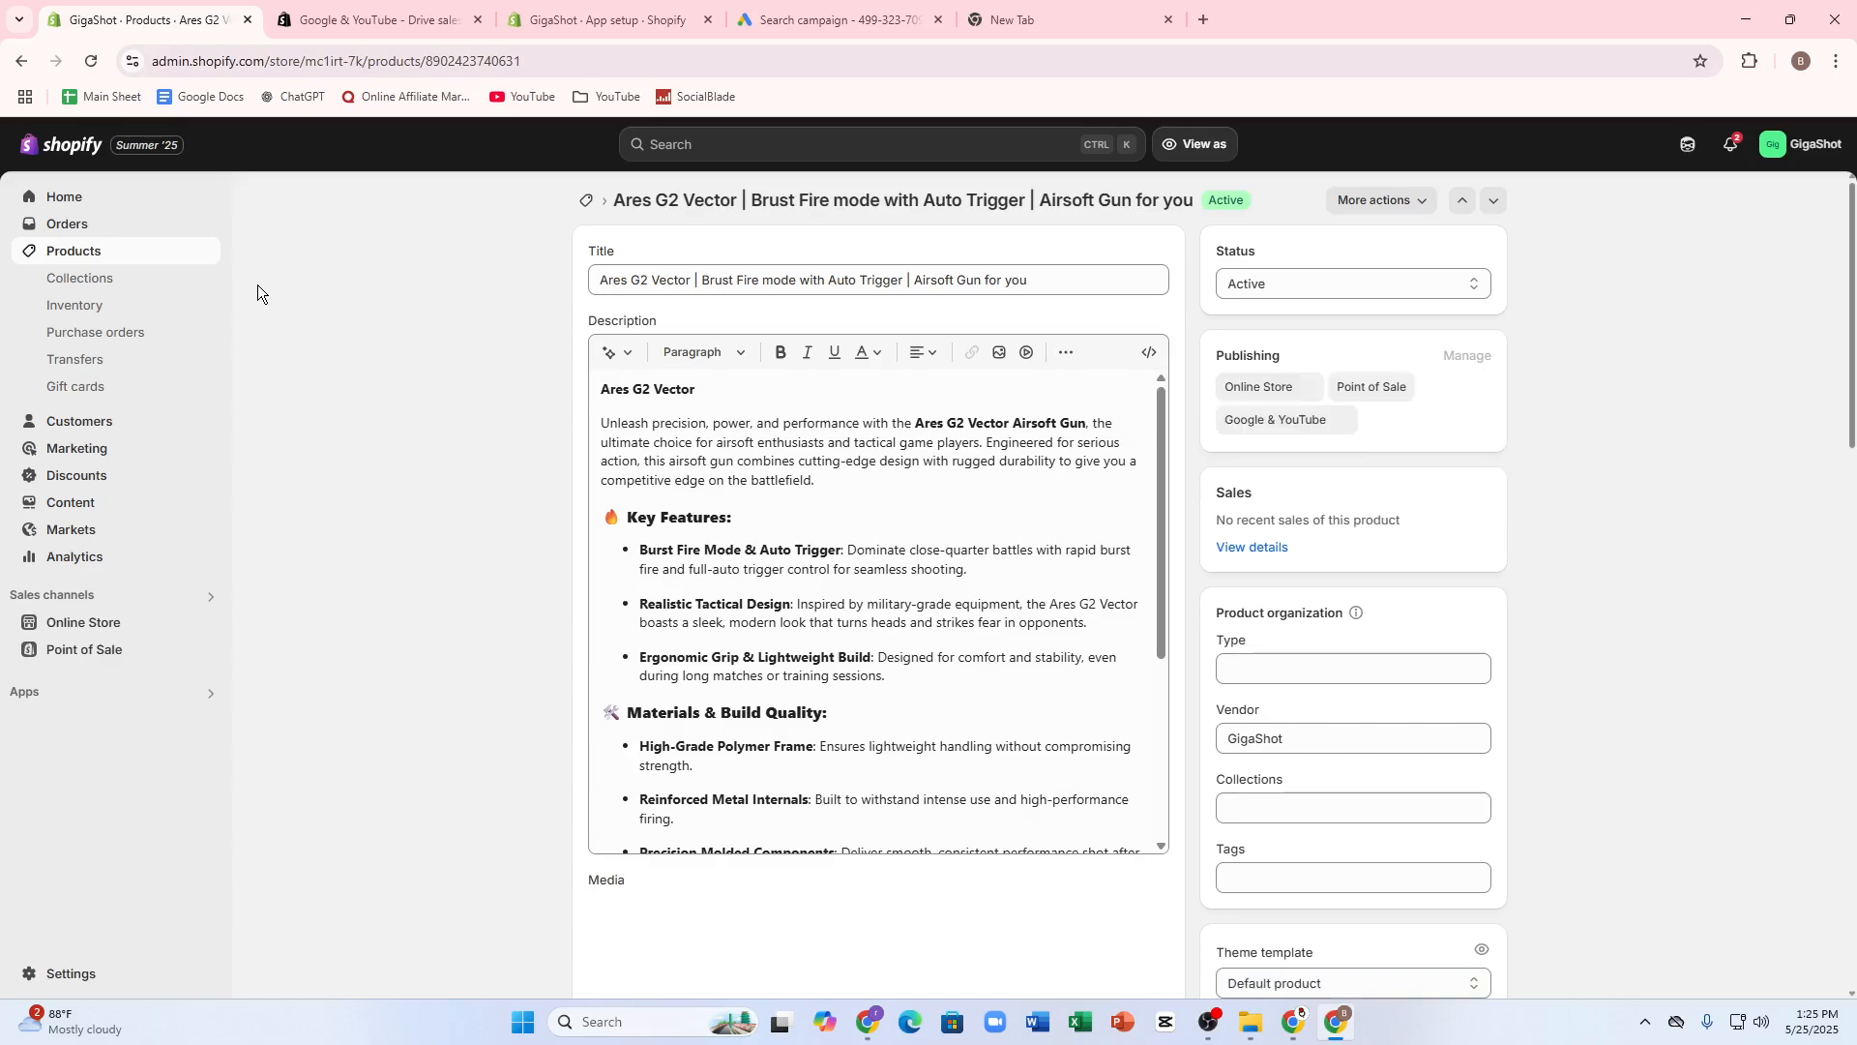
{"action": "left_click", "coordinate": [1094, 8]}
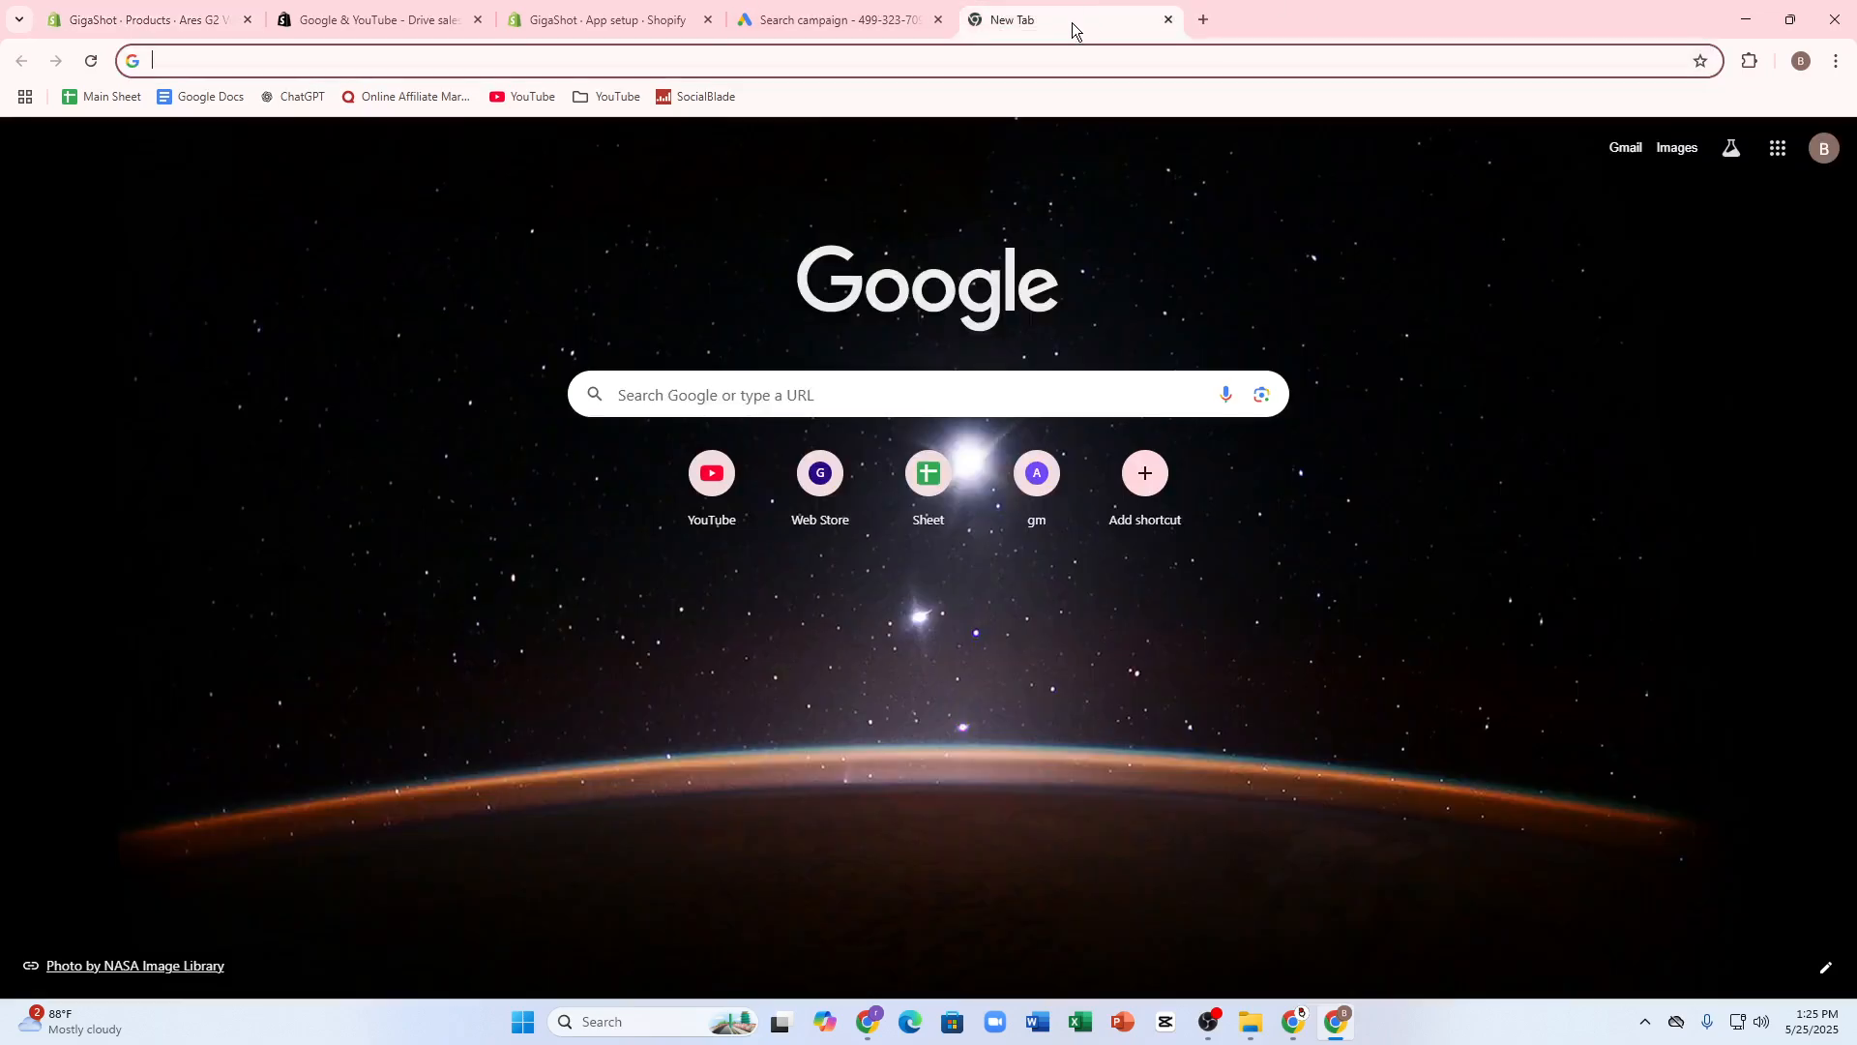
{"action": "type", "text": "https://admin.shopify.com/store/mc1irt-7k"}
{"action": "key", "text": "Return"}
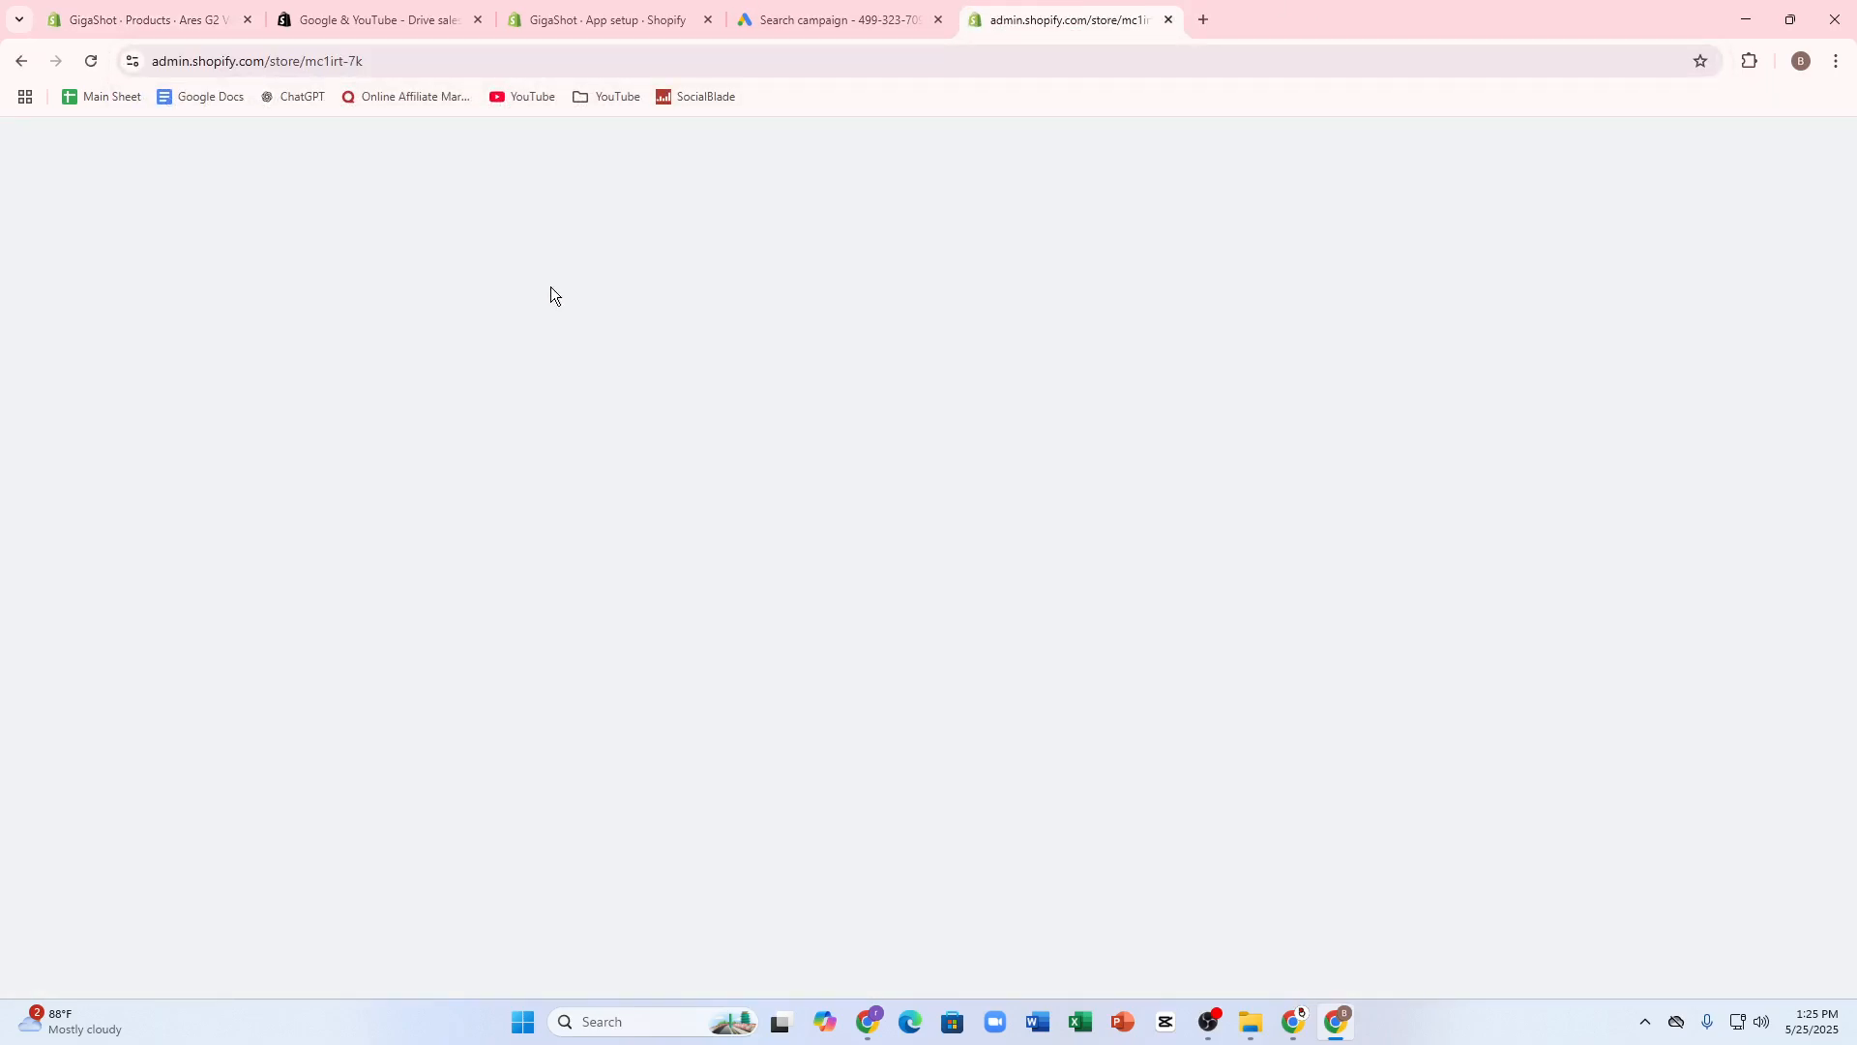
{"action": "left_click", "coordinate": [17, 62]}
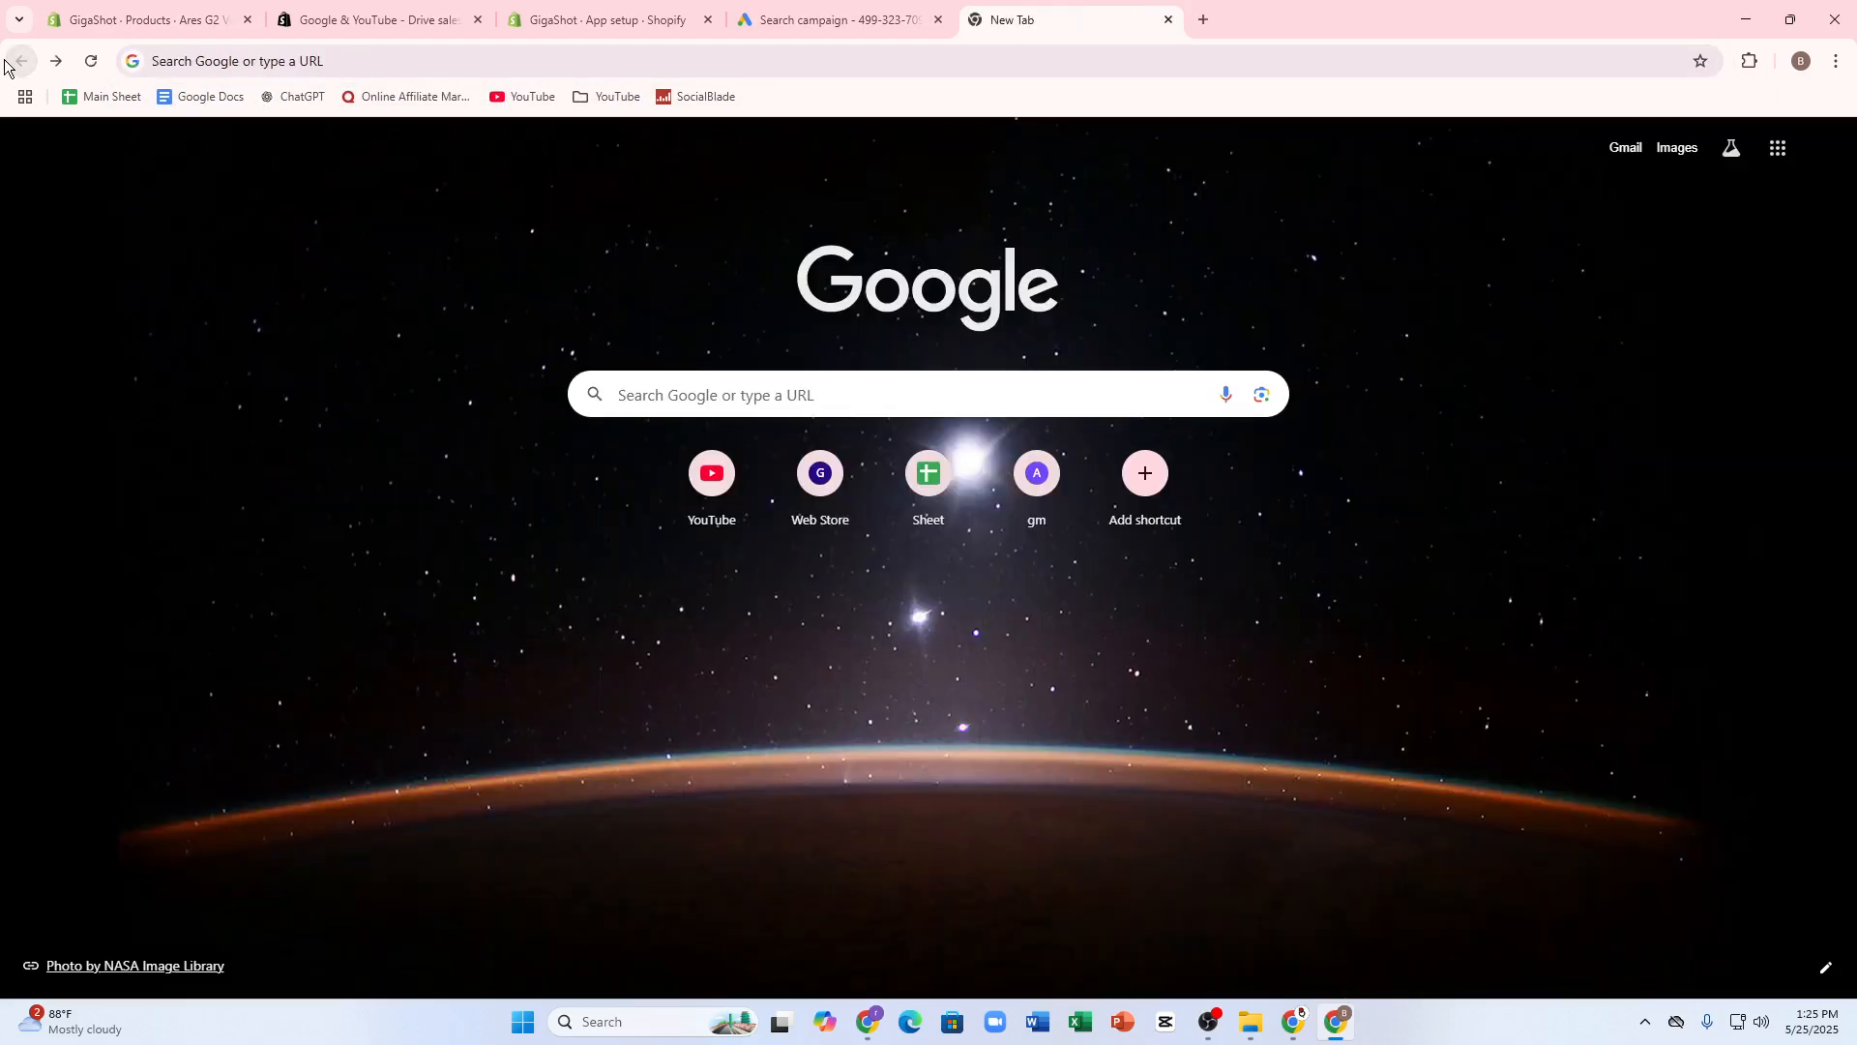
- Switch to the Google Ads campaign and enter jhjhjhjh as the keyword, leaving the products or services to advertise blank
{"action": "left_click", "coordinate": [818, 12]}
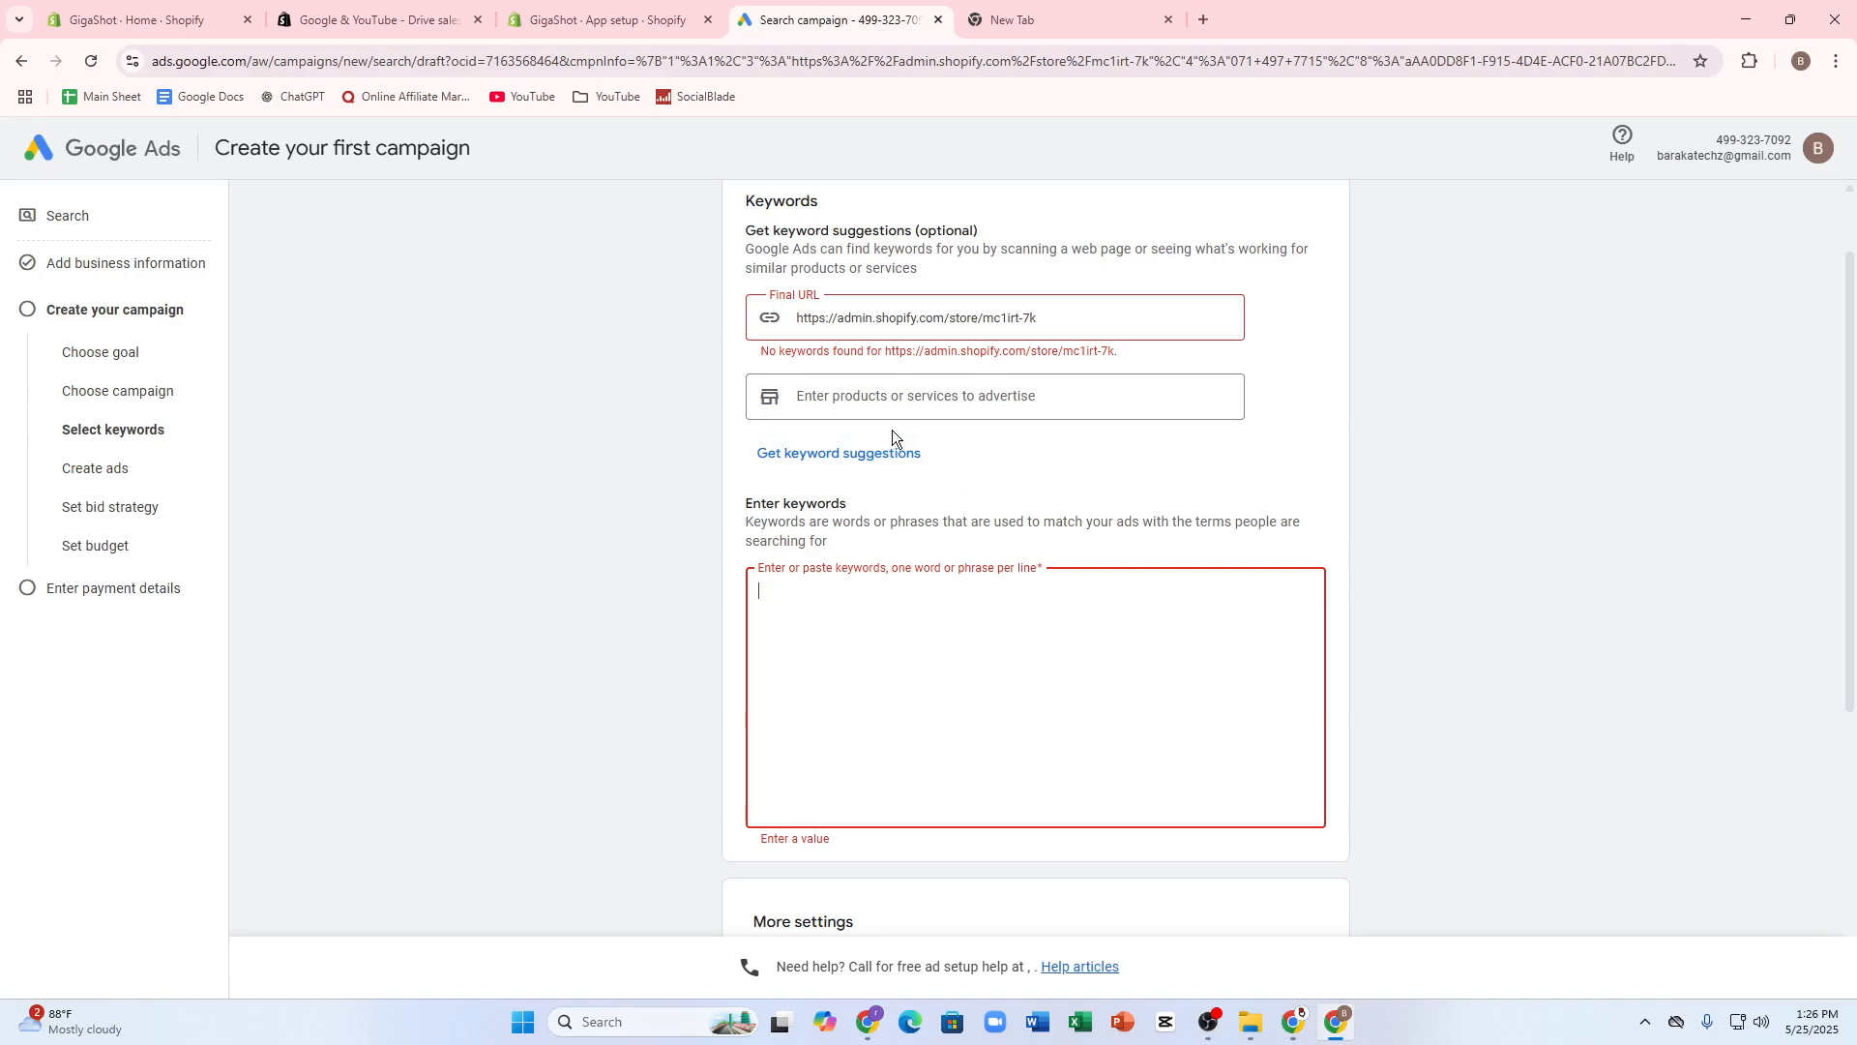
{"action": "left_click", "coordinate": [854, 396]}
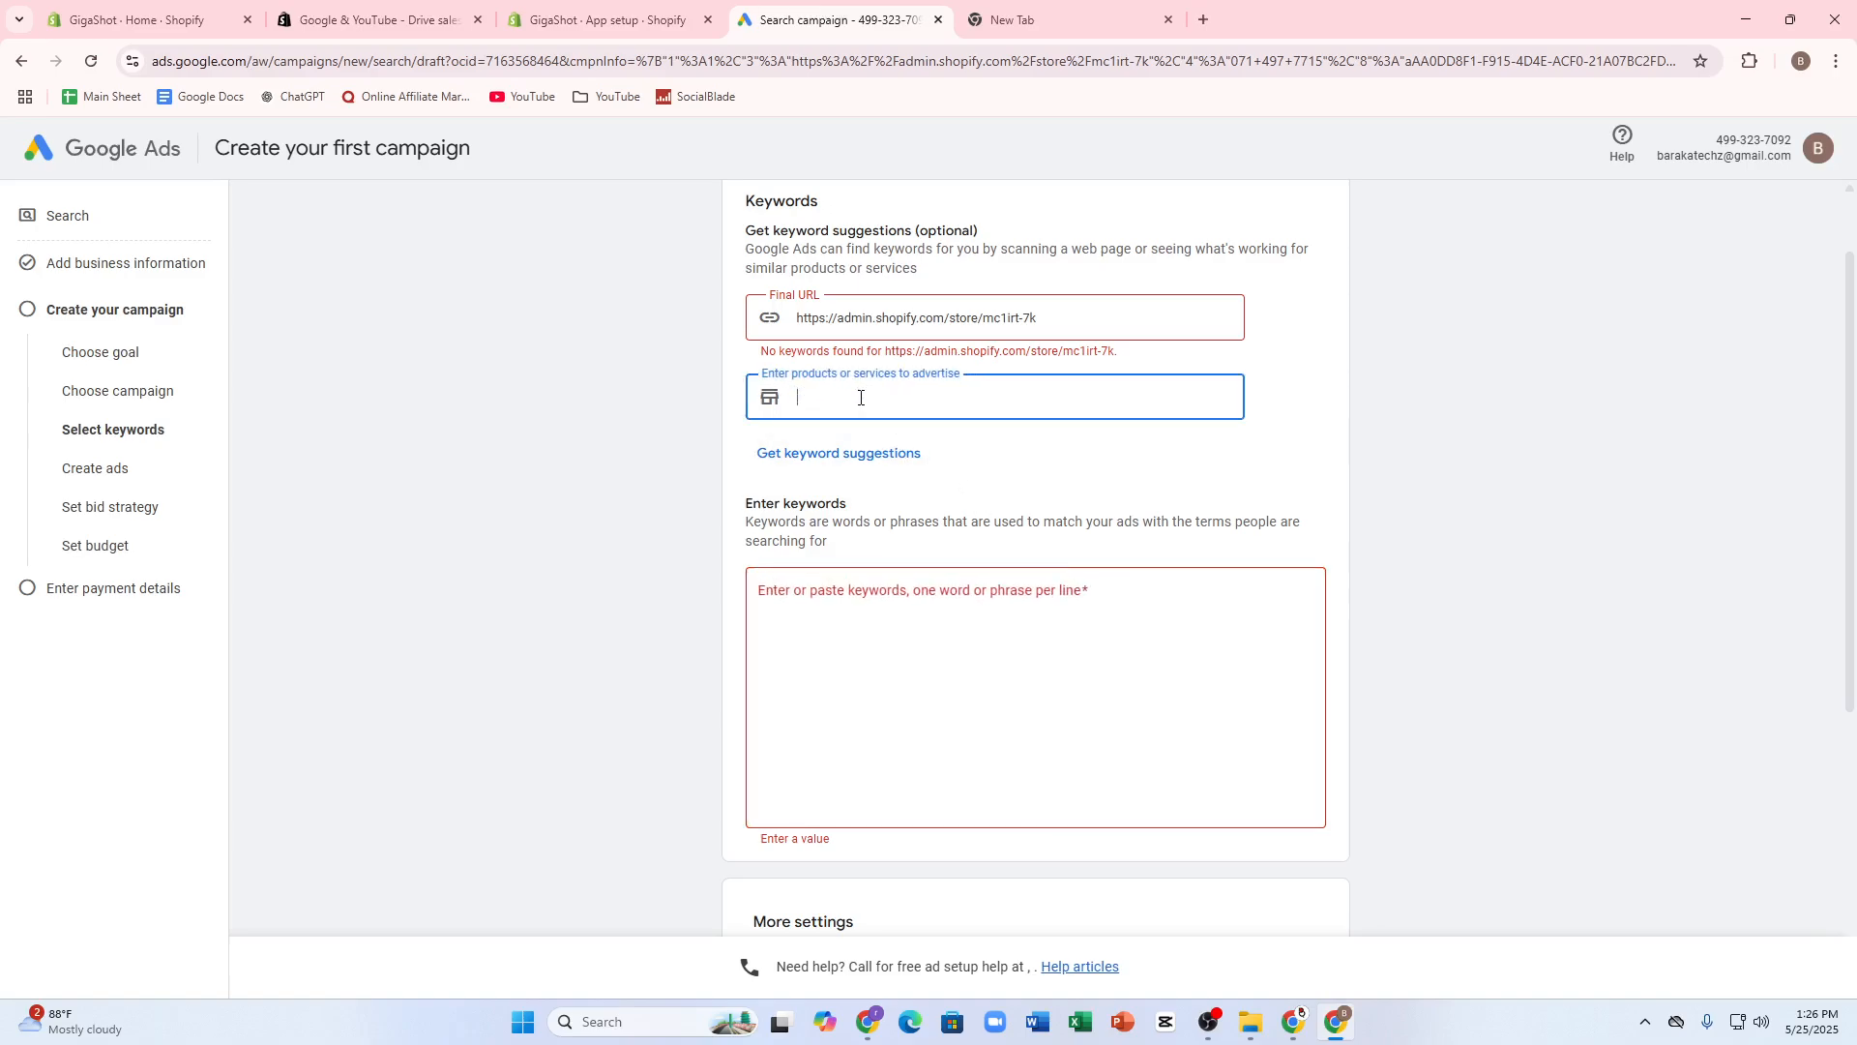
{"action": "left_click", "coordinate": [940, 746]}
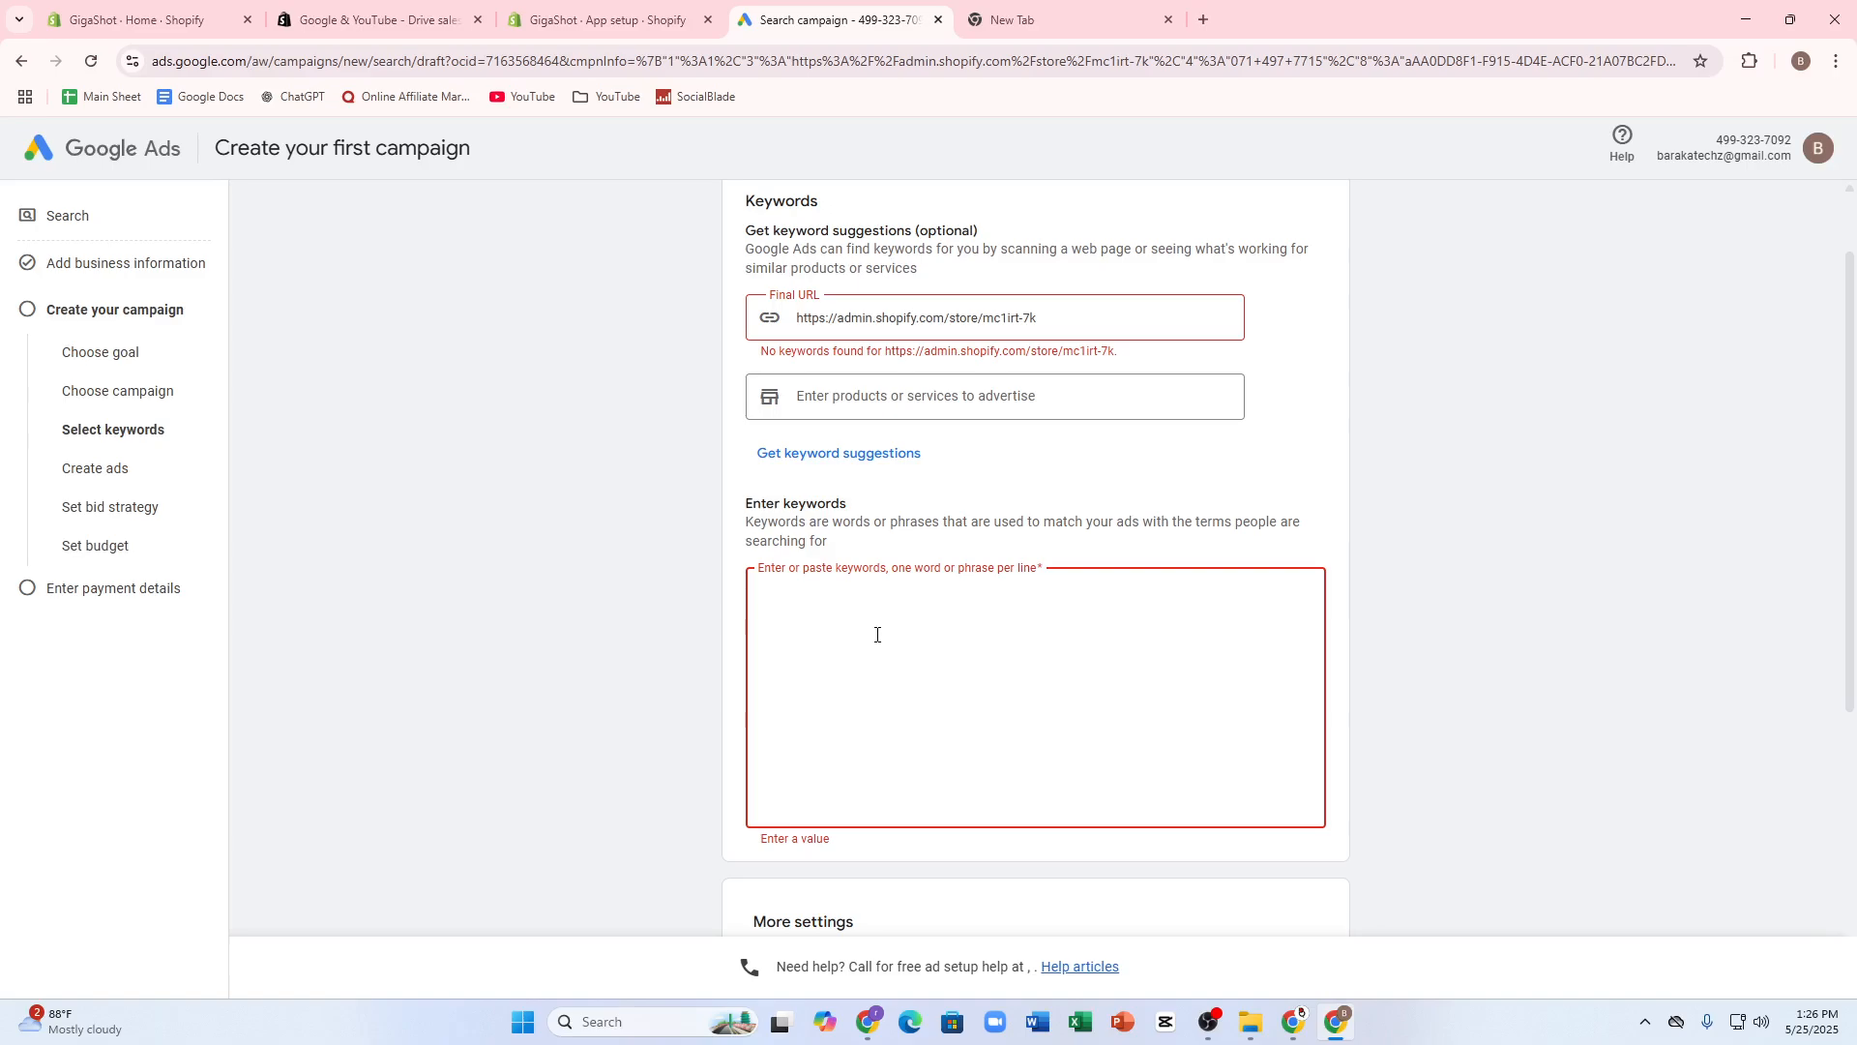
{"action": "type", "text": "jhjhjhjh"}
{"action": "scroll", "coordinate": [966, 605], "scroll_direction": "down", "scroll_amount": 5}
{"action": "scroll", "coordinate": [775, 584], "scroll_direction": "up", "scroll_amount": 5}
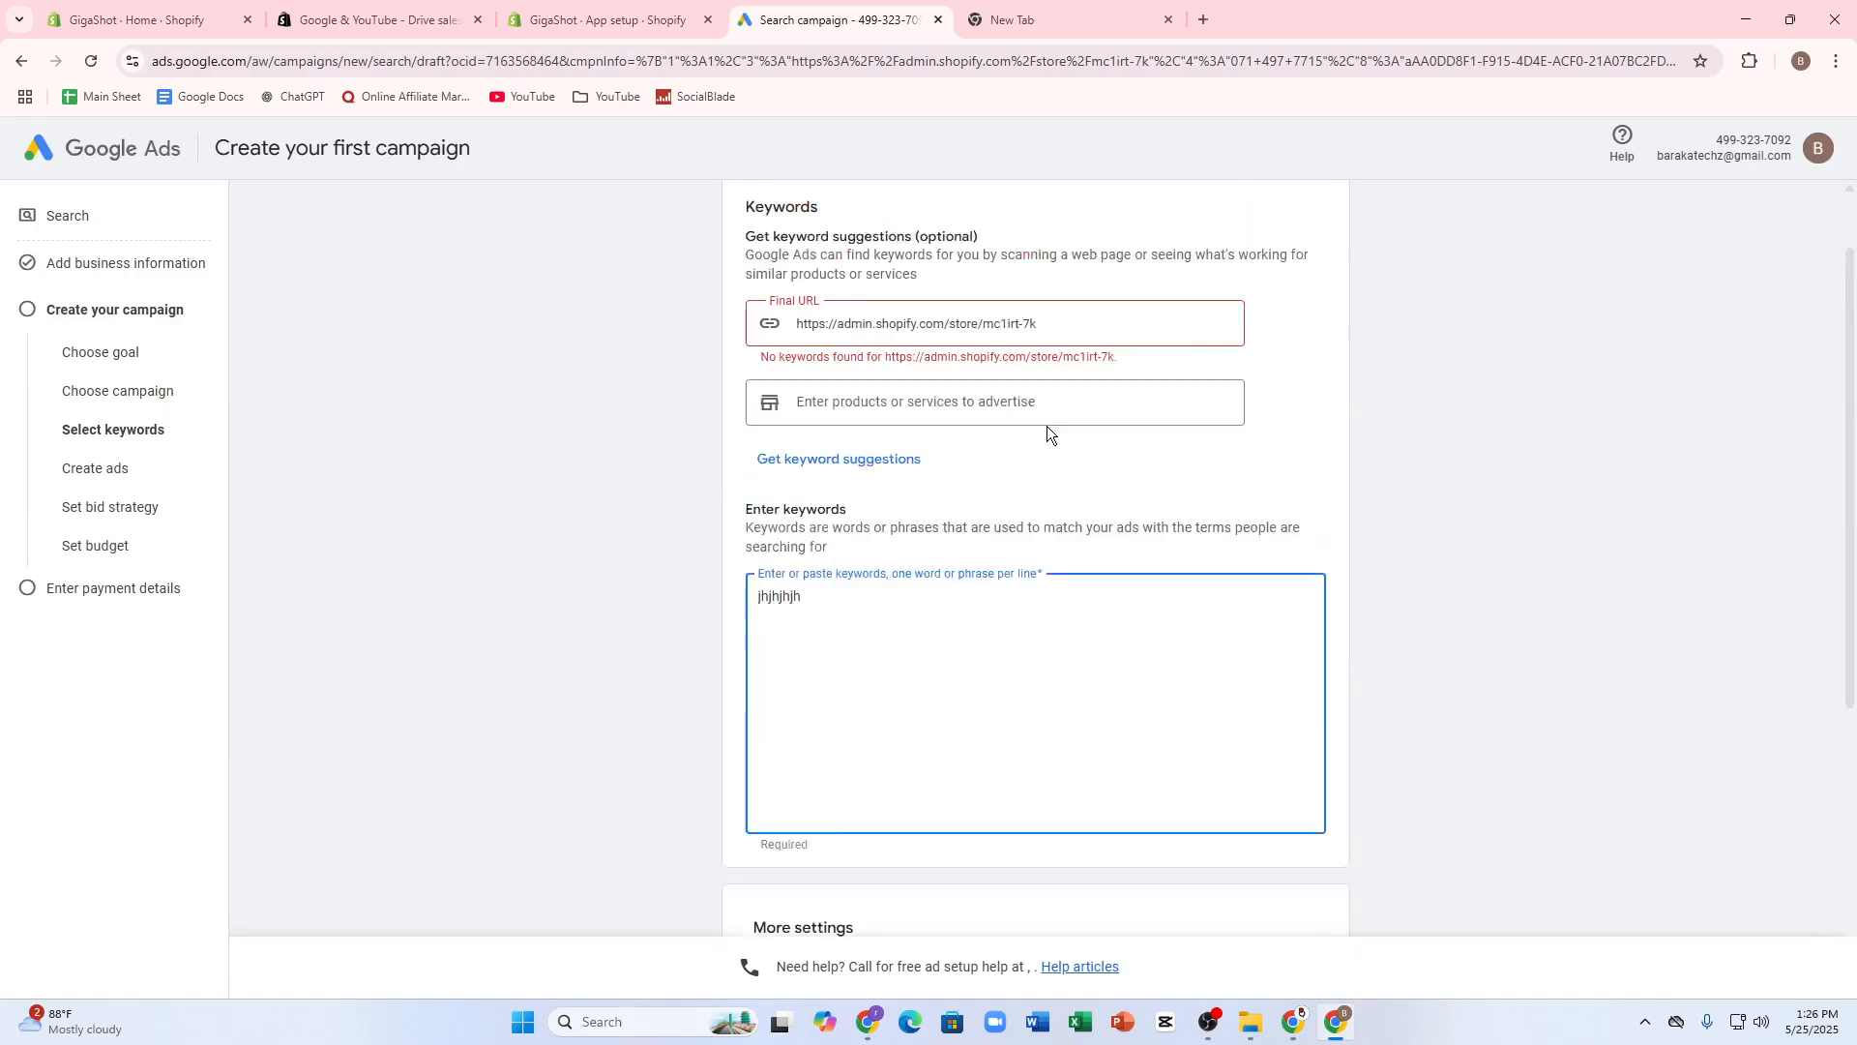
{"action": "scroll", "coordinate": [920, 671], "scroll_direction": "up", "scroll_amount": 1}
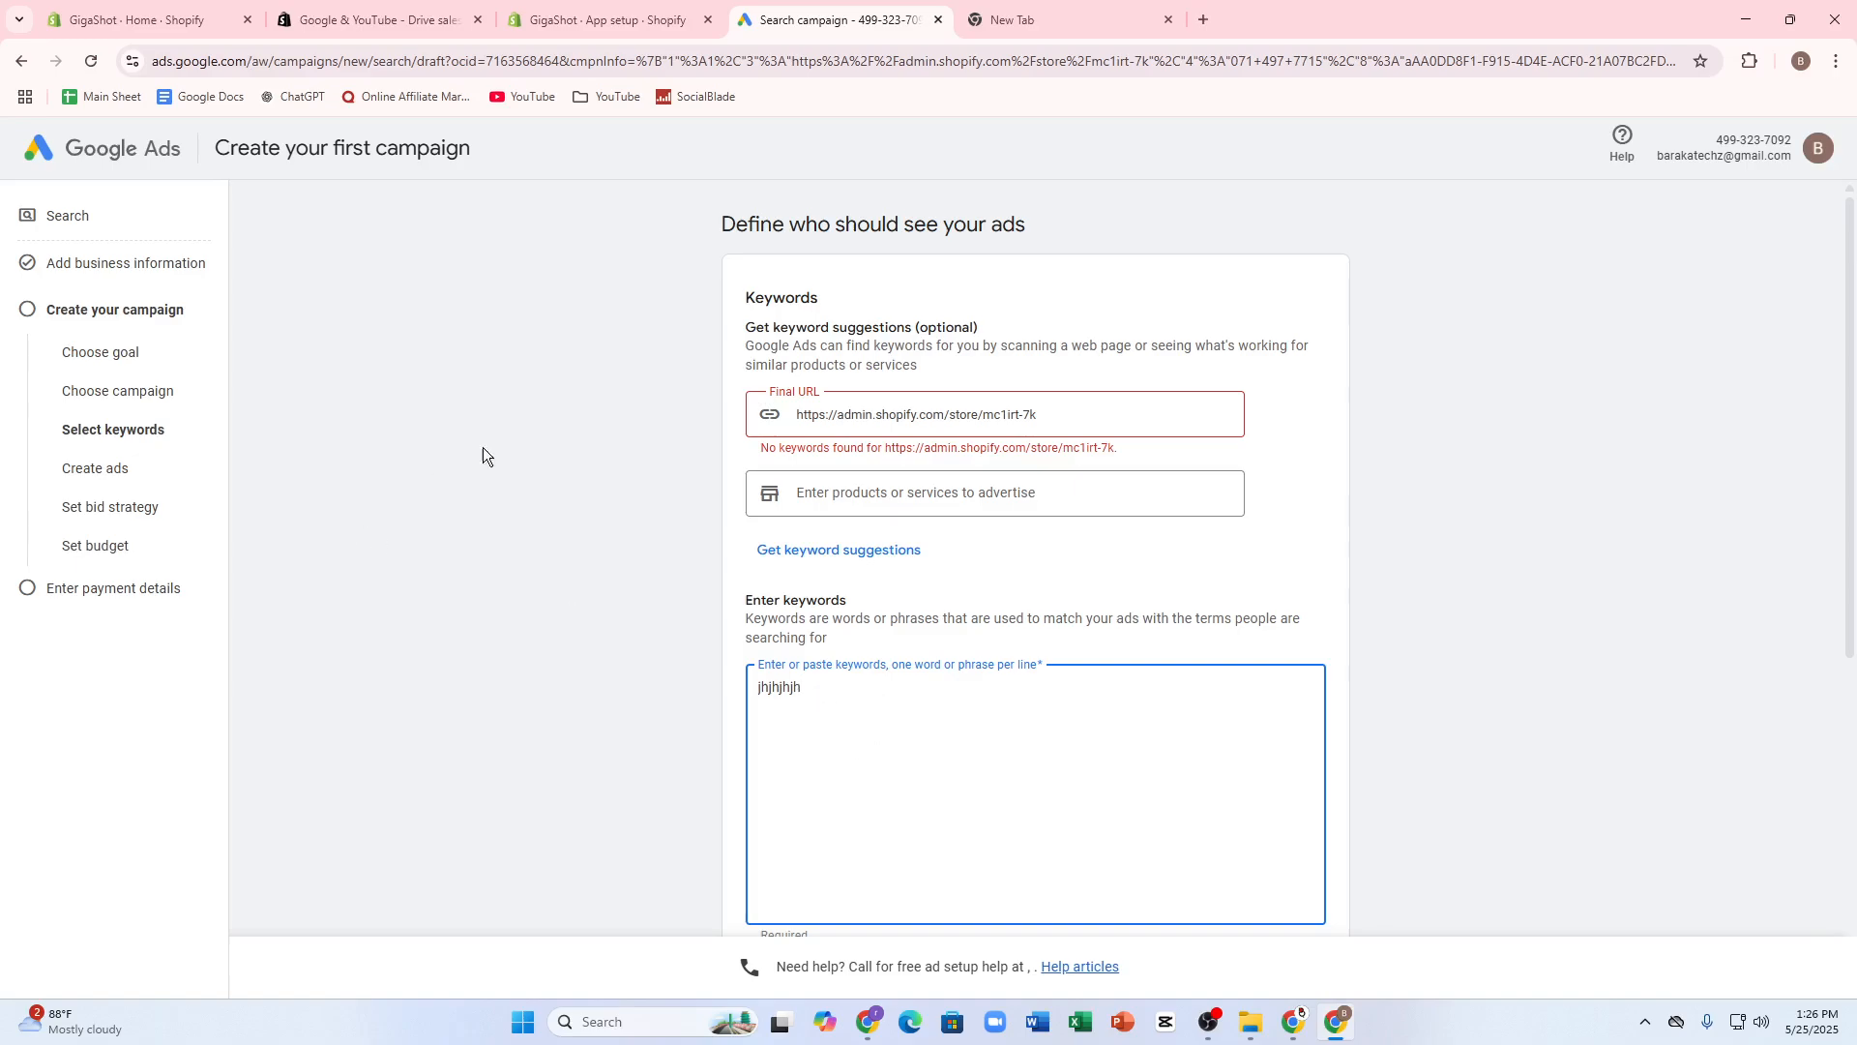
{"action": "left_click_drag", "start_coordinate": [60, 474], "coordinate": [90, 469]}
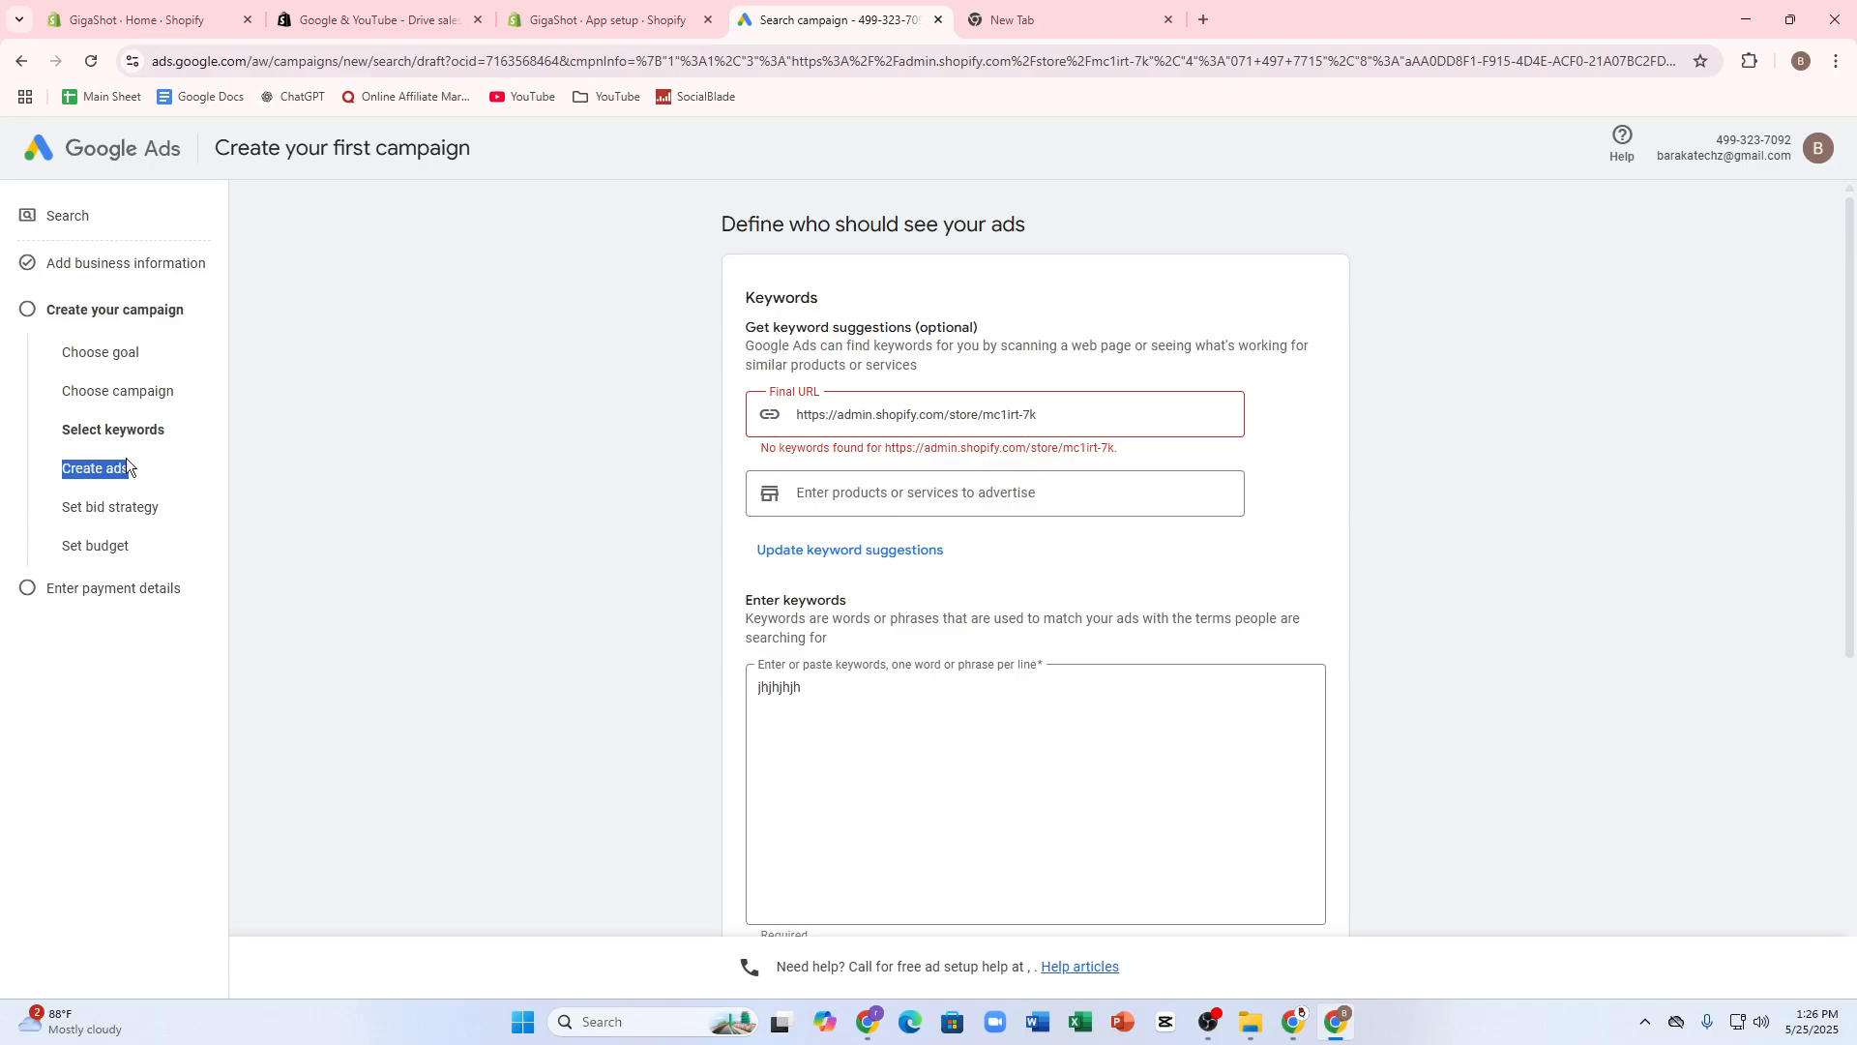
{"action": "mouse_move", "coordinate": [60, 507]}
{"action": "left_mouse_down"}
{"action": "mouse_move", "coordinate": [199, 497]}
{"action": "mouse_move", "coordinate": [128, 543]}
{"action": "mouse_move", "coordinate": [60, 501]}
{"action": "left_mouse_up"}
- Switch to the Shopify admin and look through its products, orders and online store pages
{"action": "left_click", "coordinate": [184, 20]}
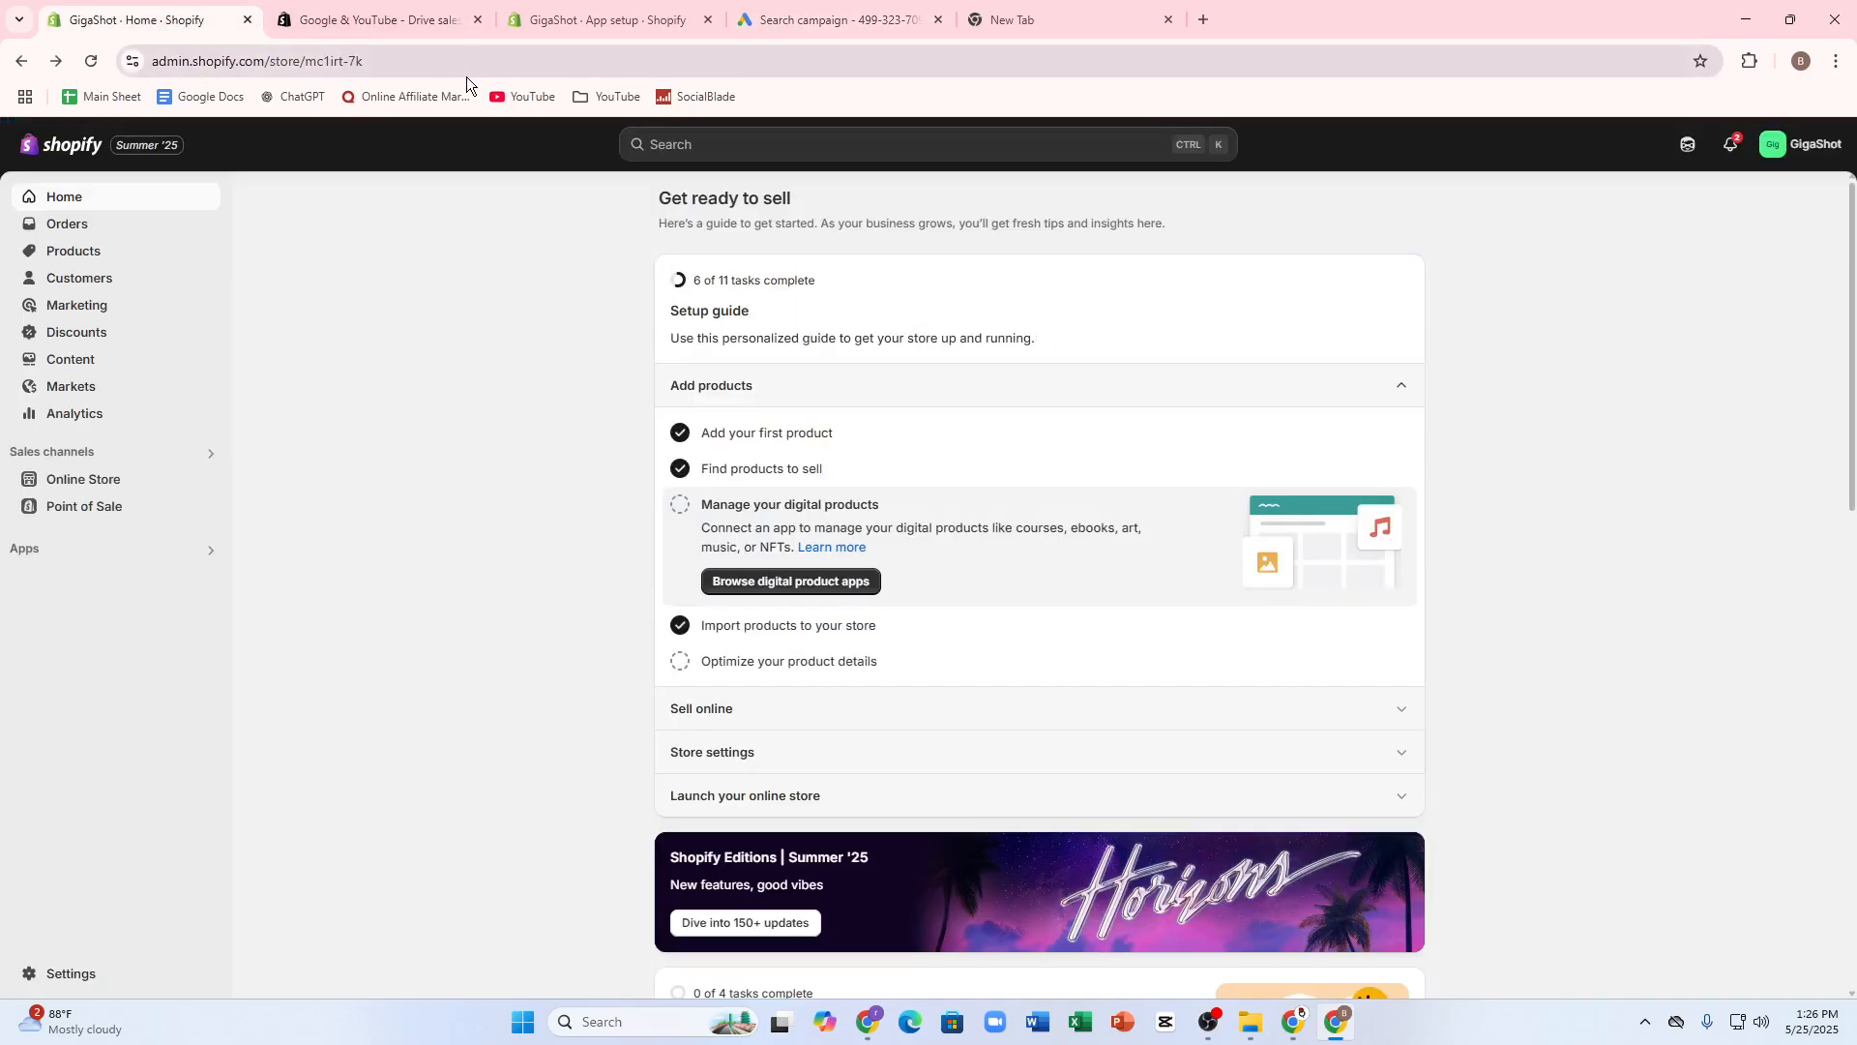
{"action": "left_click", "coordinate": [122, 247]}
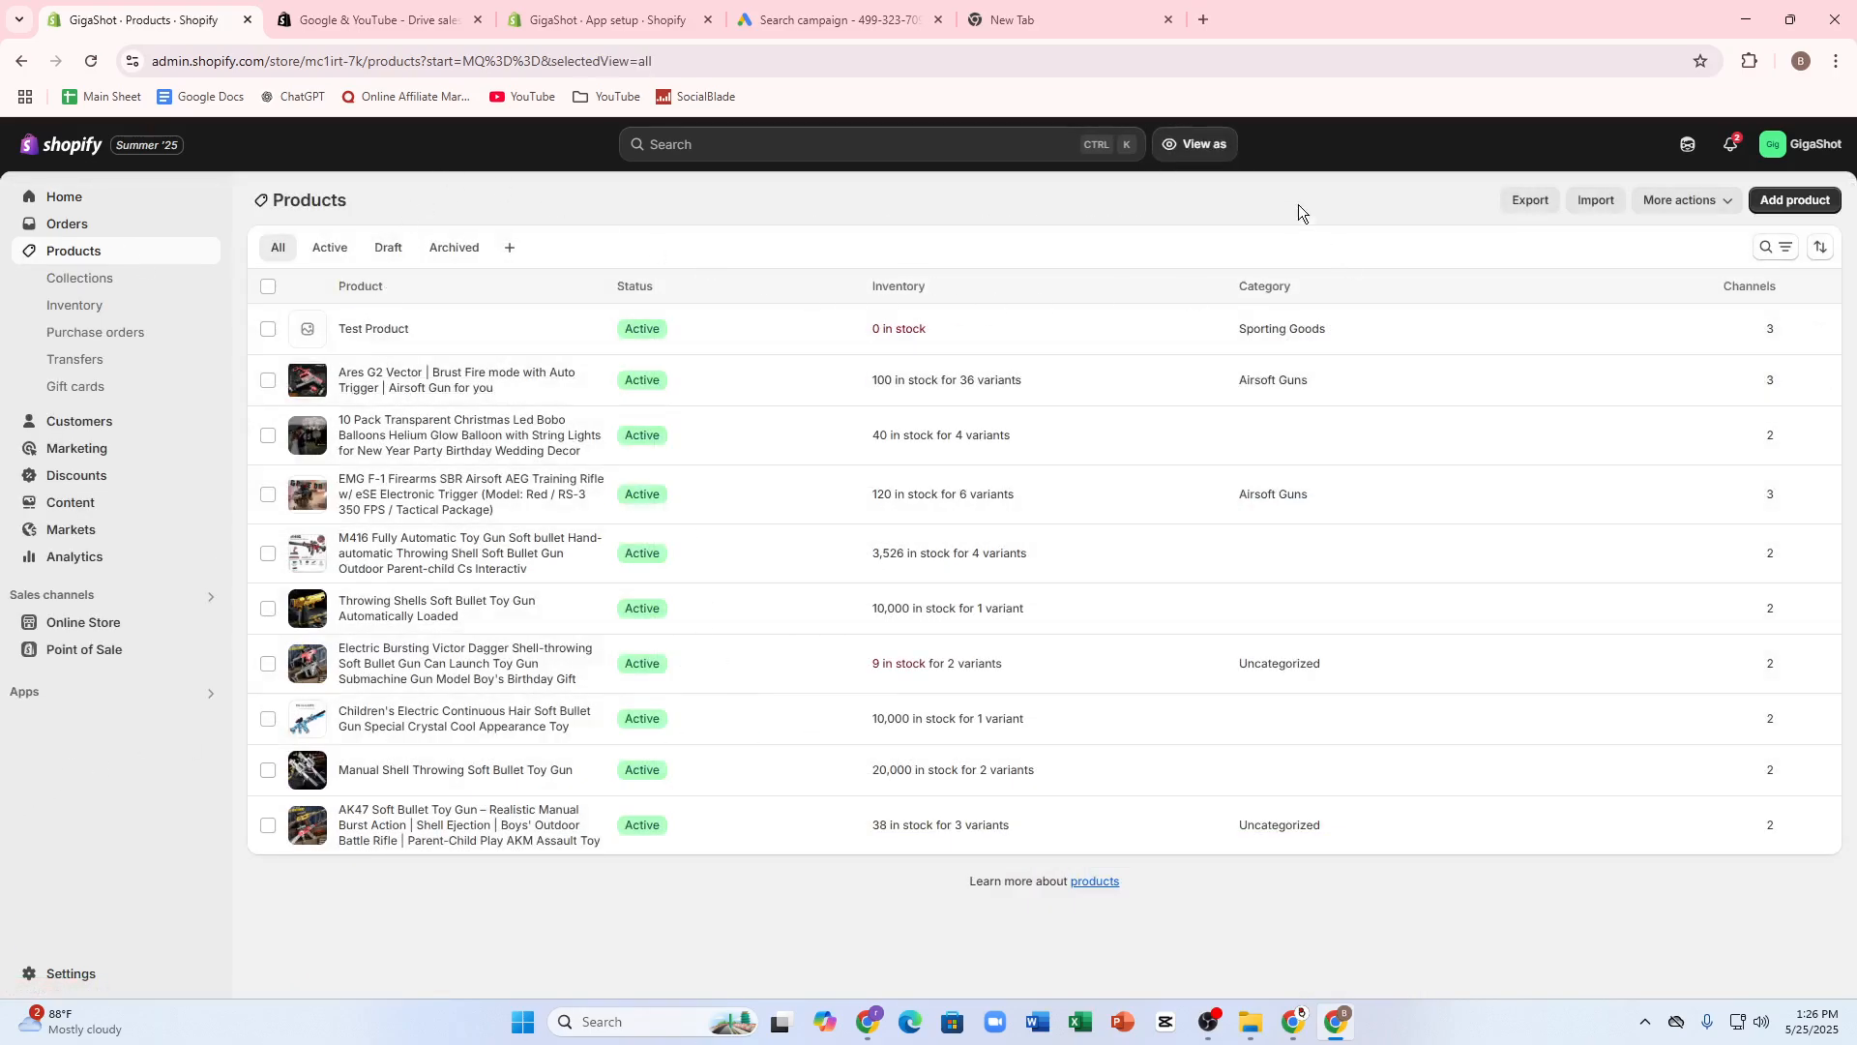
{"action": "left_click", "coordinate": [1200, 144]}
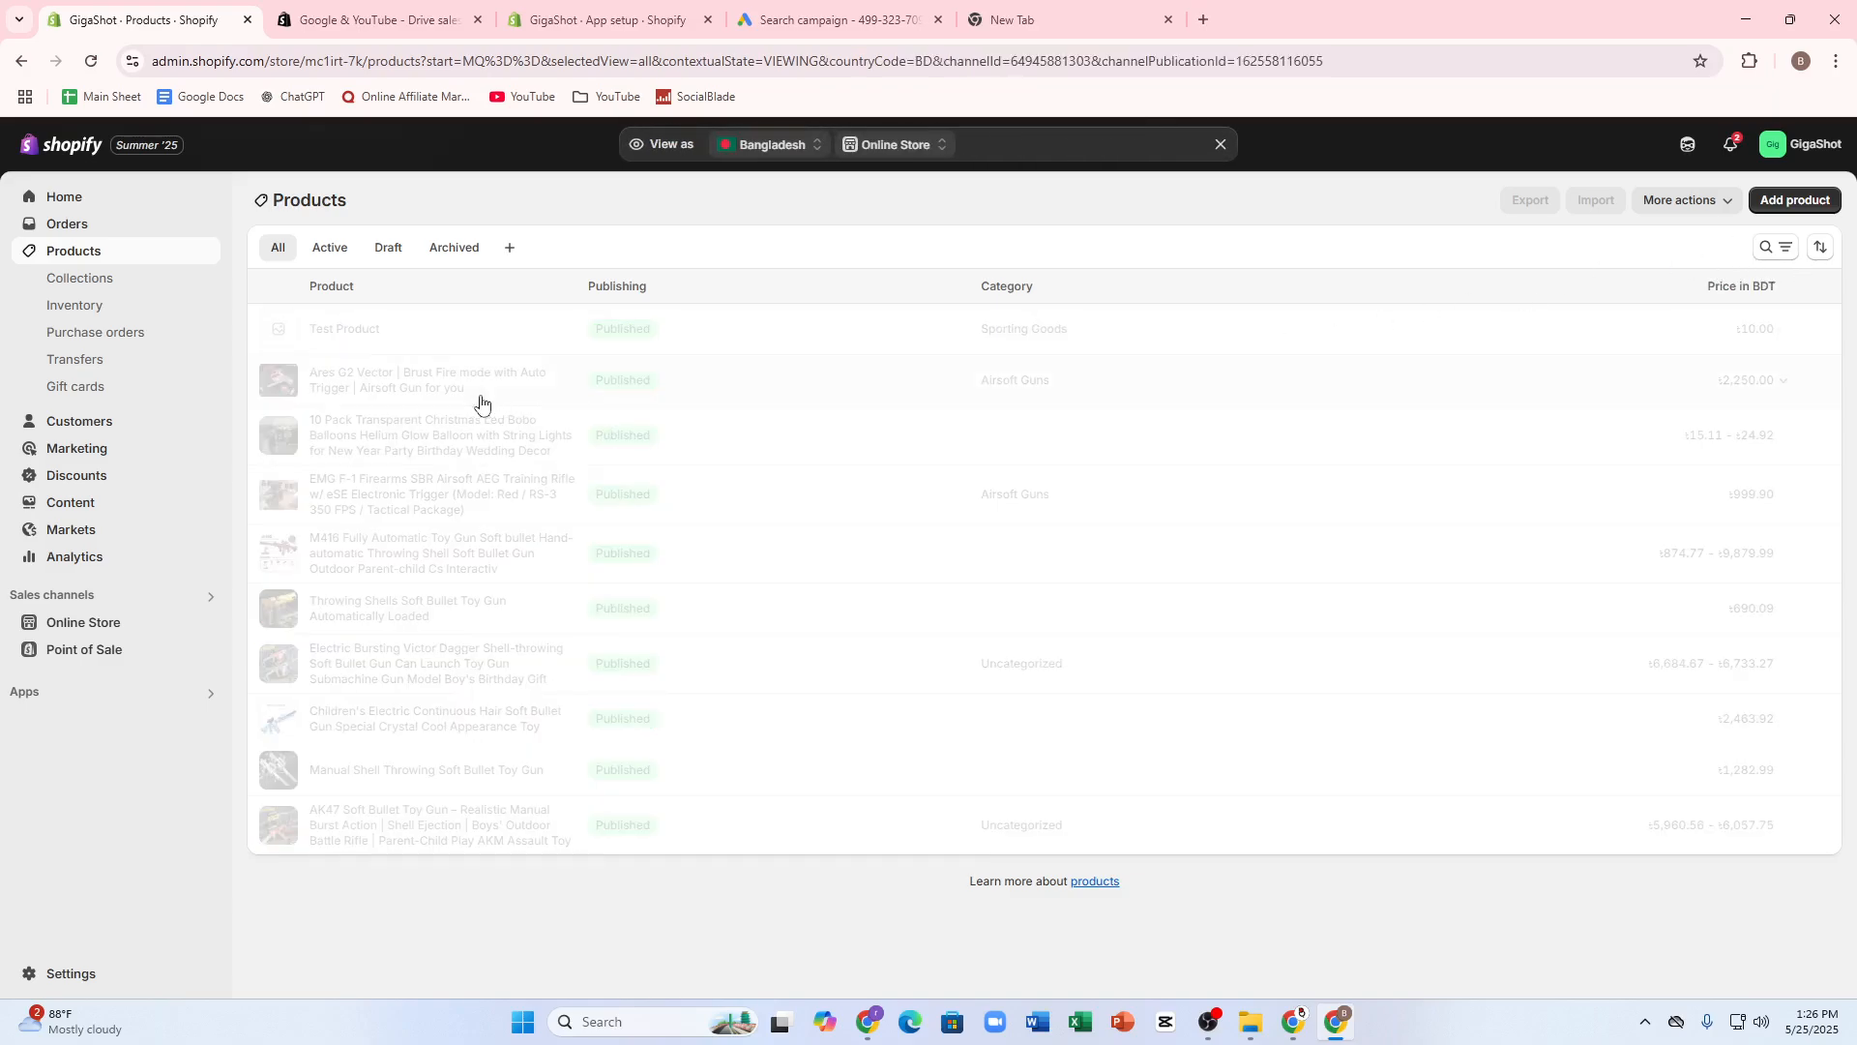
{"action": "left_click", "coordinate": [41, 228]}
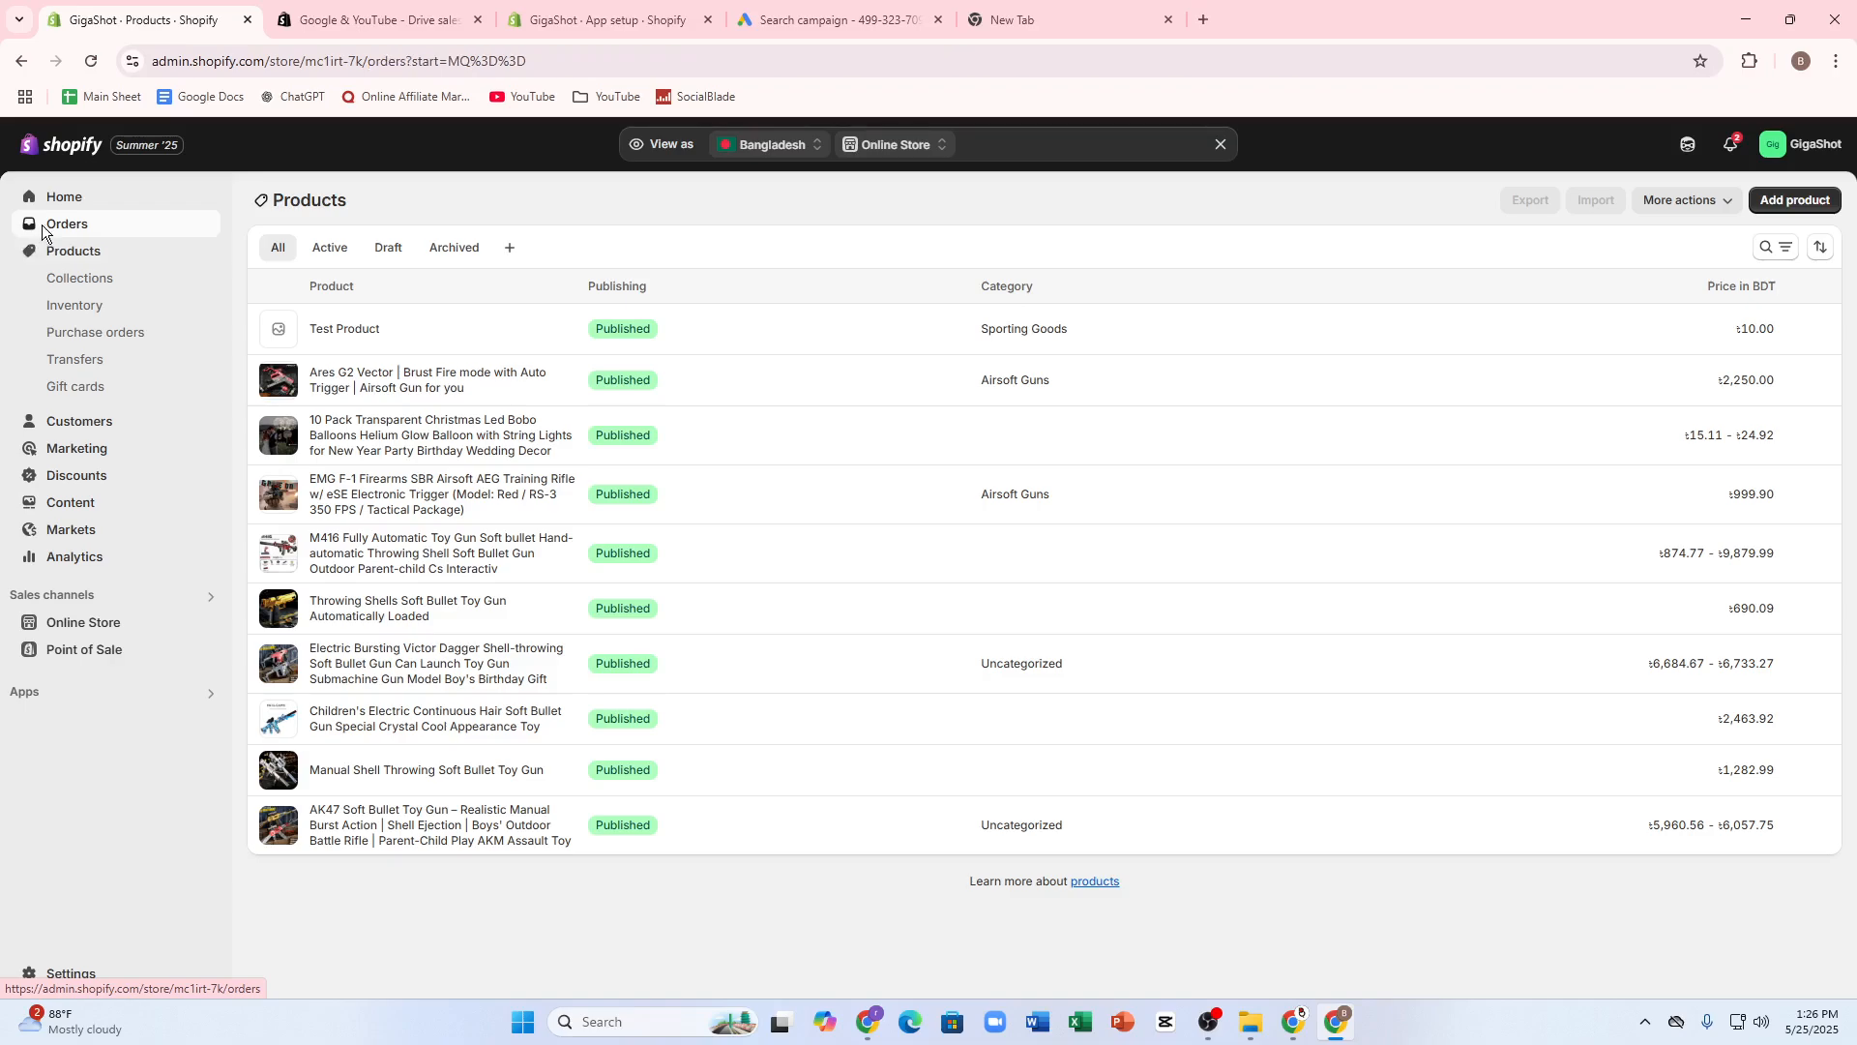
{"action": "left_click", "coordinate": [85, 542]}
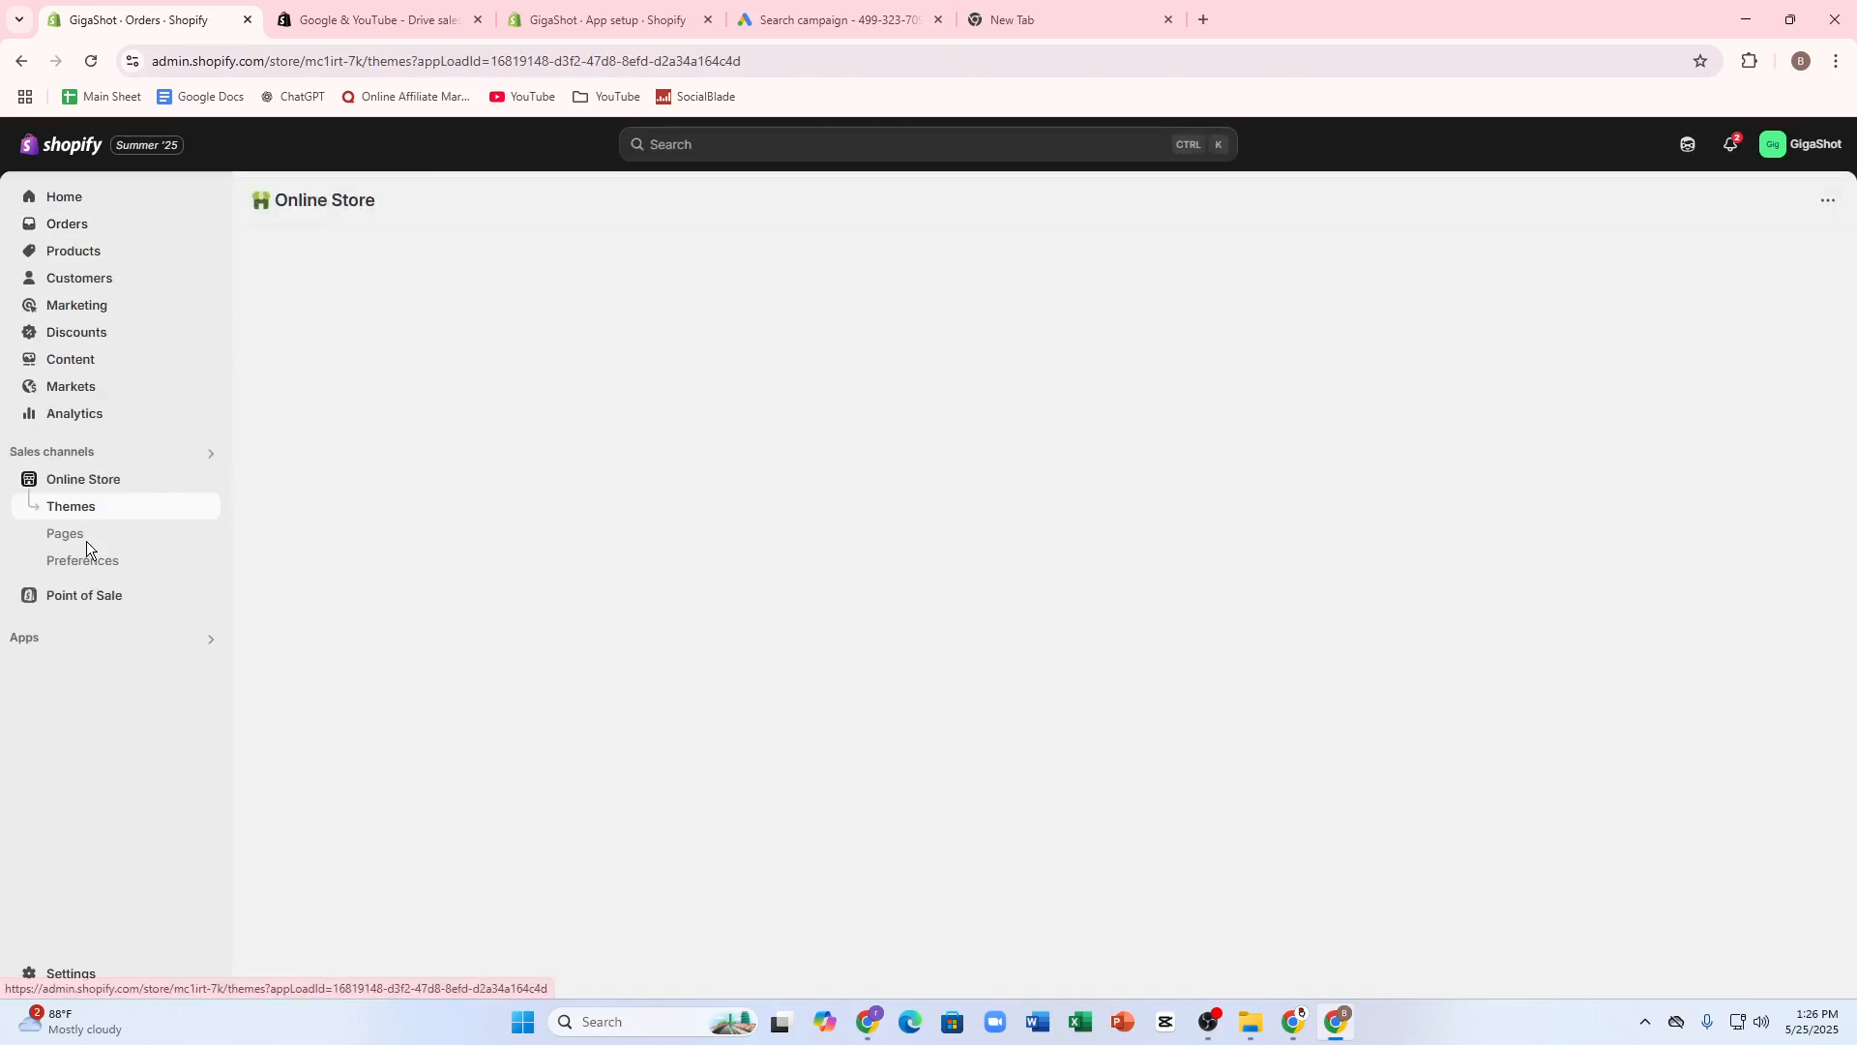
{"action": "left_click", "coordinate": [94, 535]}
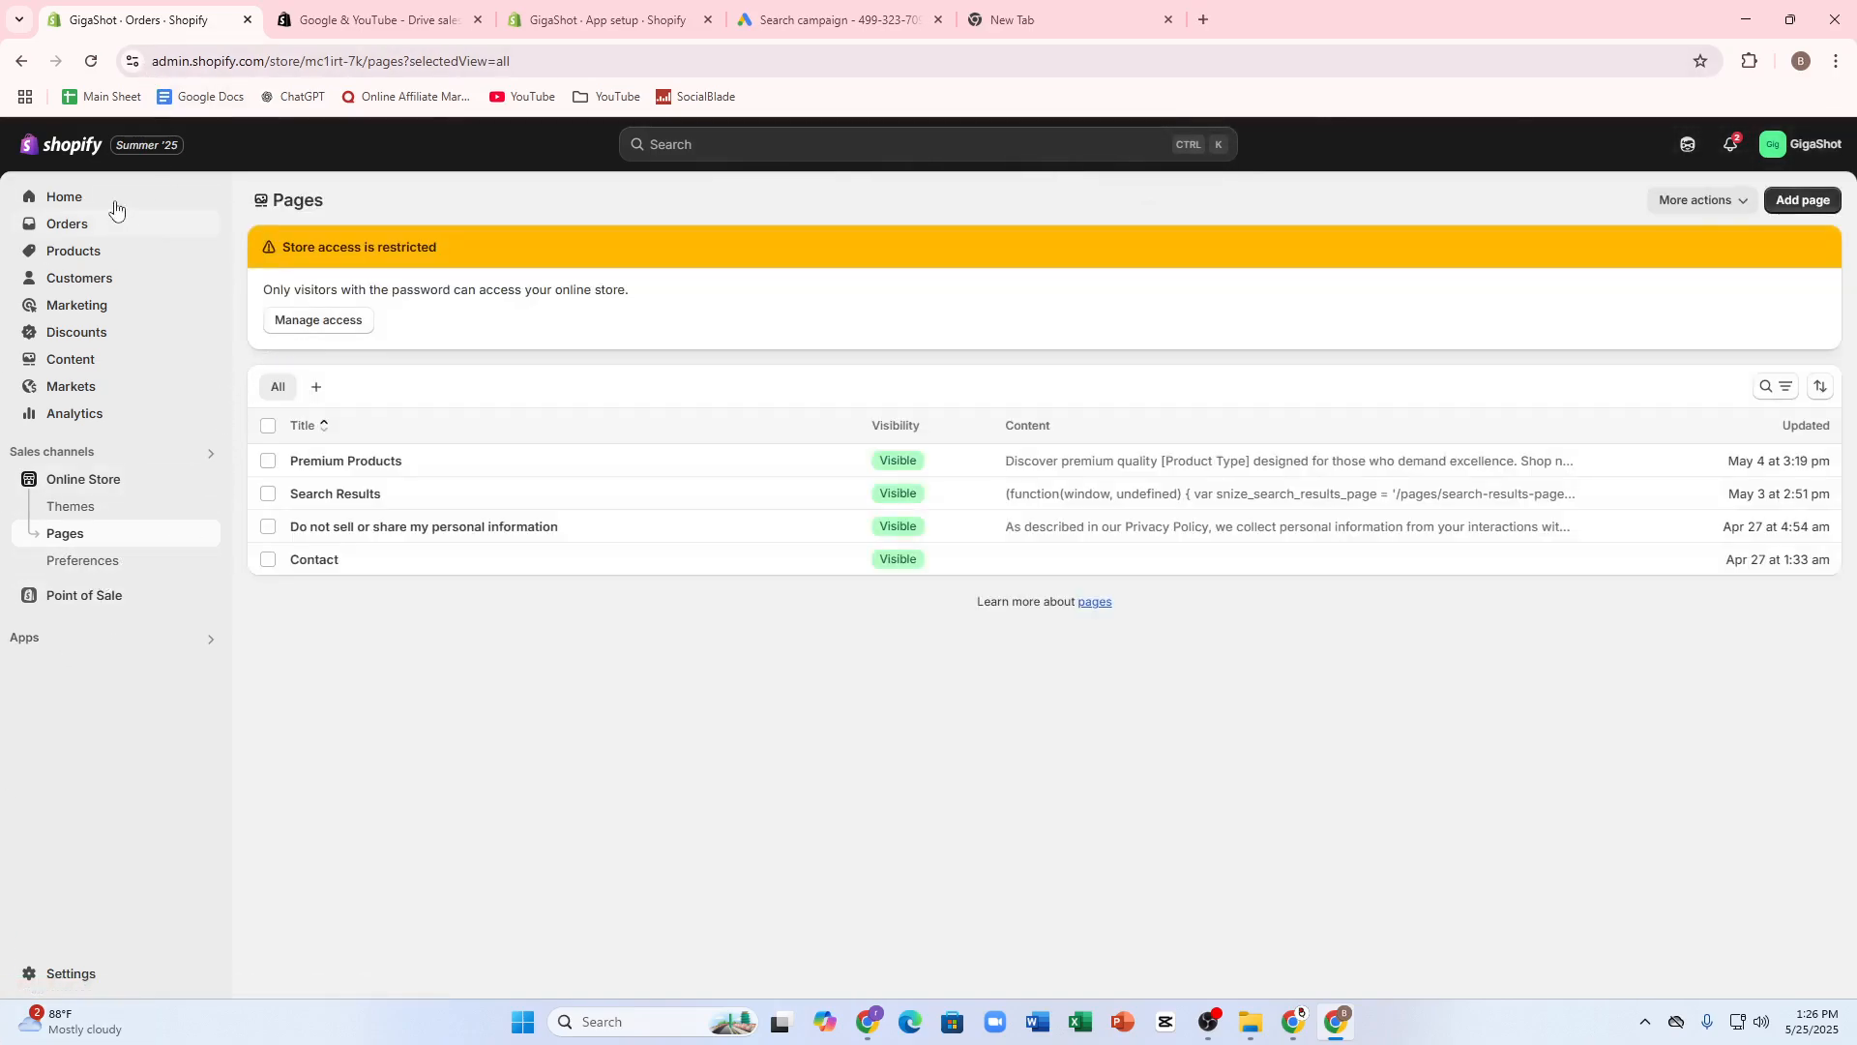
{"action": "left_click", "coordinate": [126, 146]}
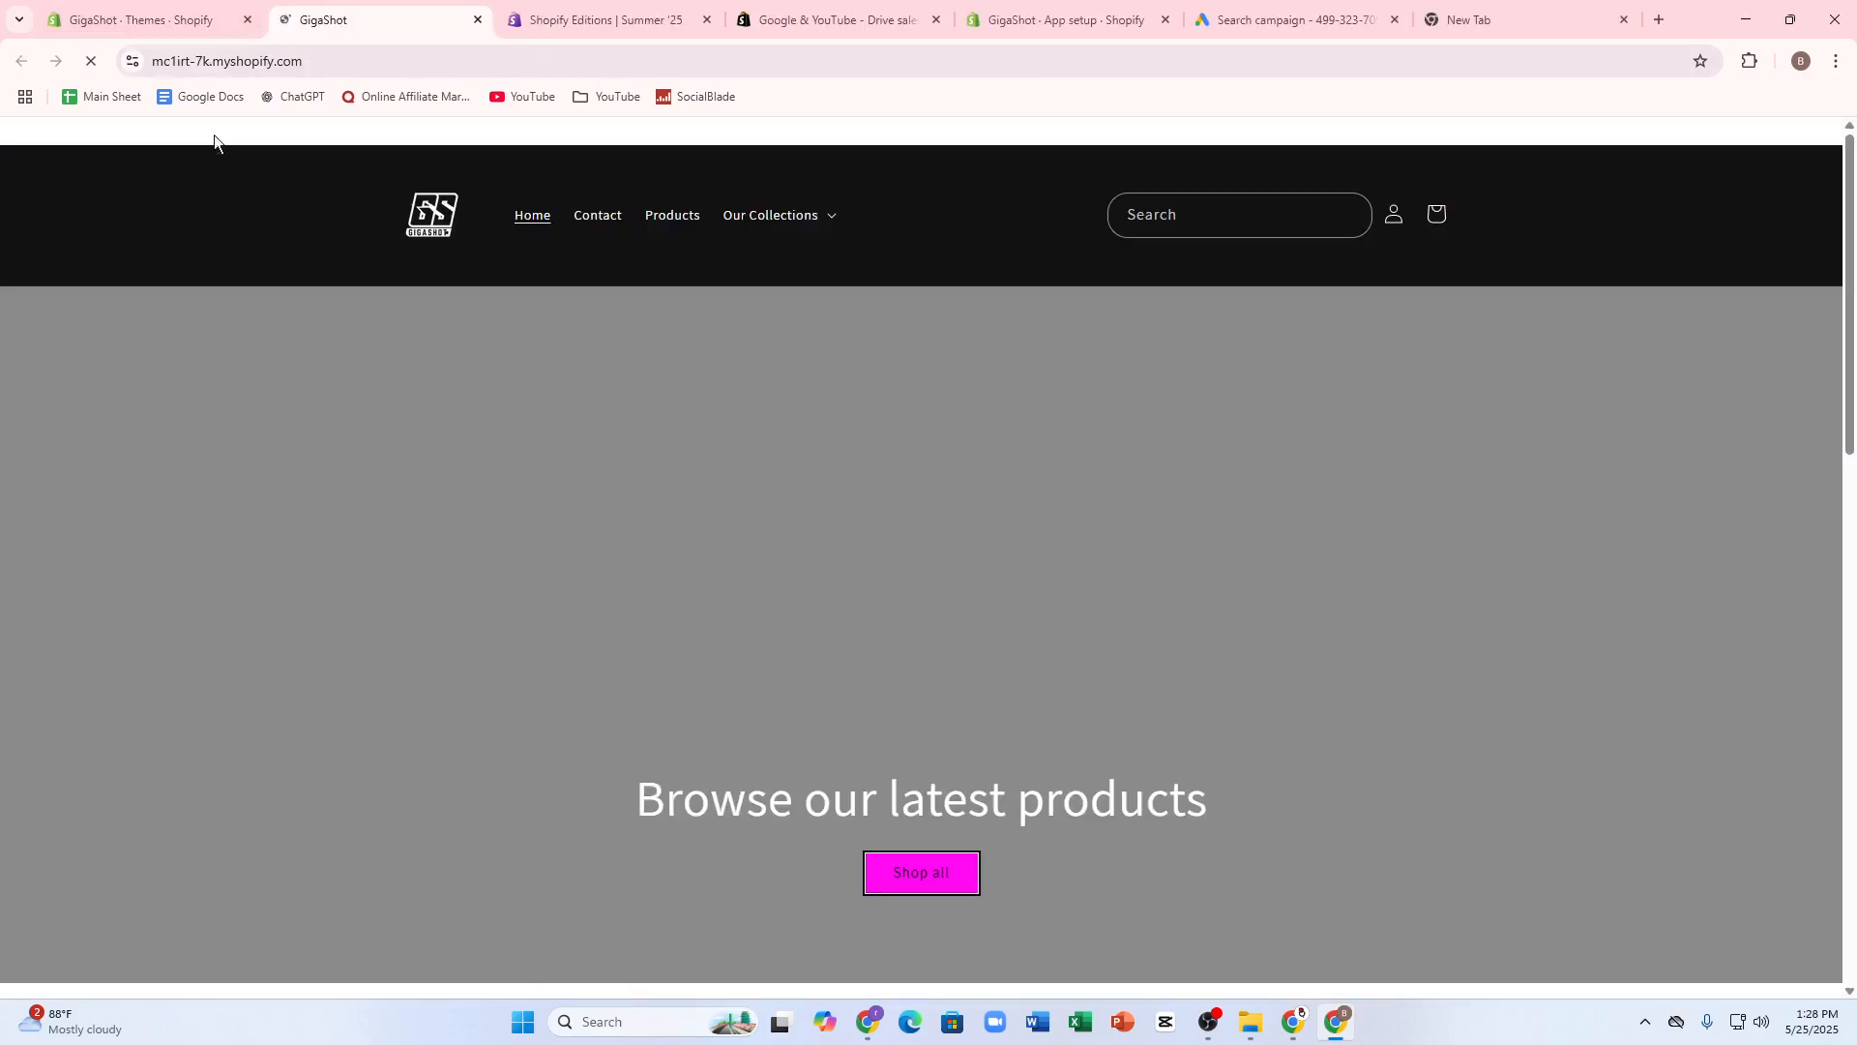
{"action": "left_click", "coordinate": [250, 62]}
{"action": "right_click", "coordinate": [250, 62]}
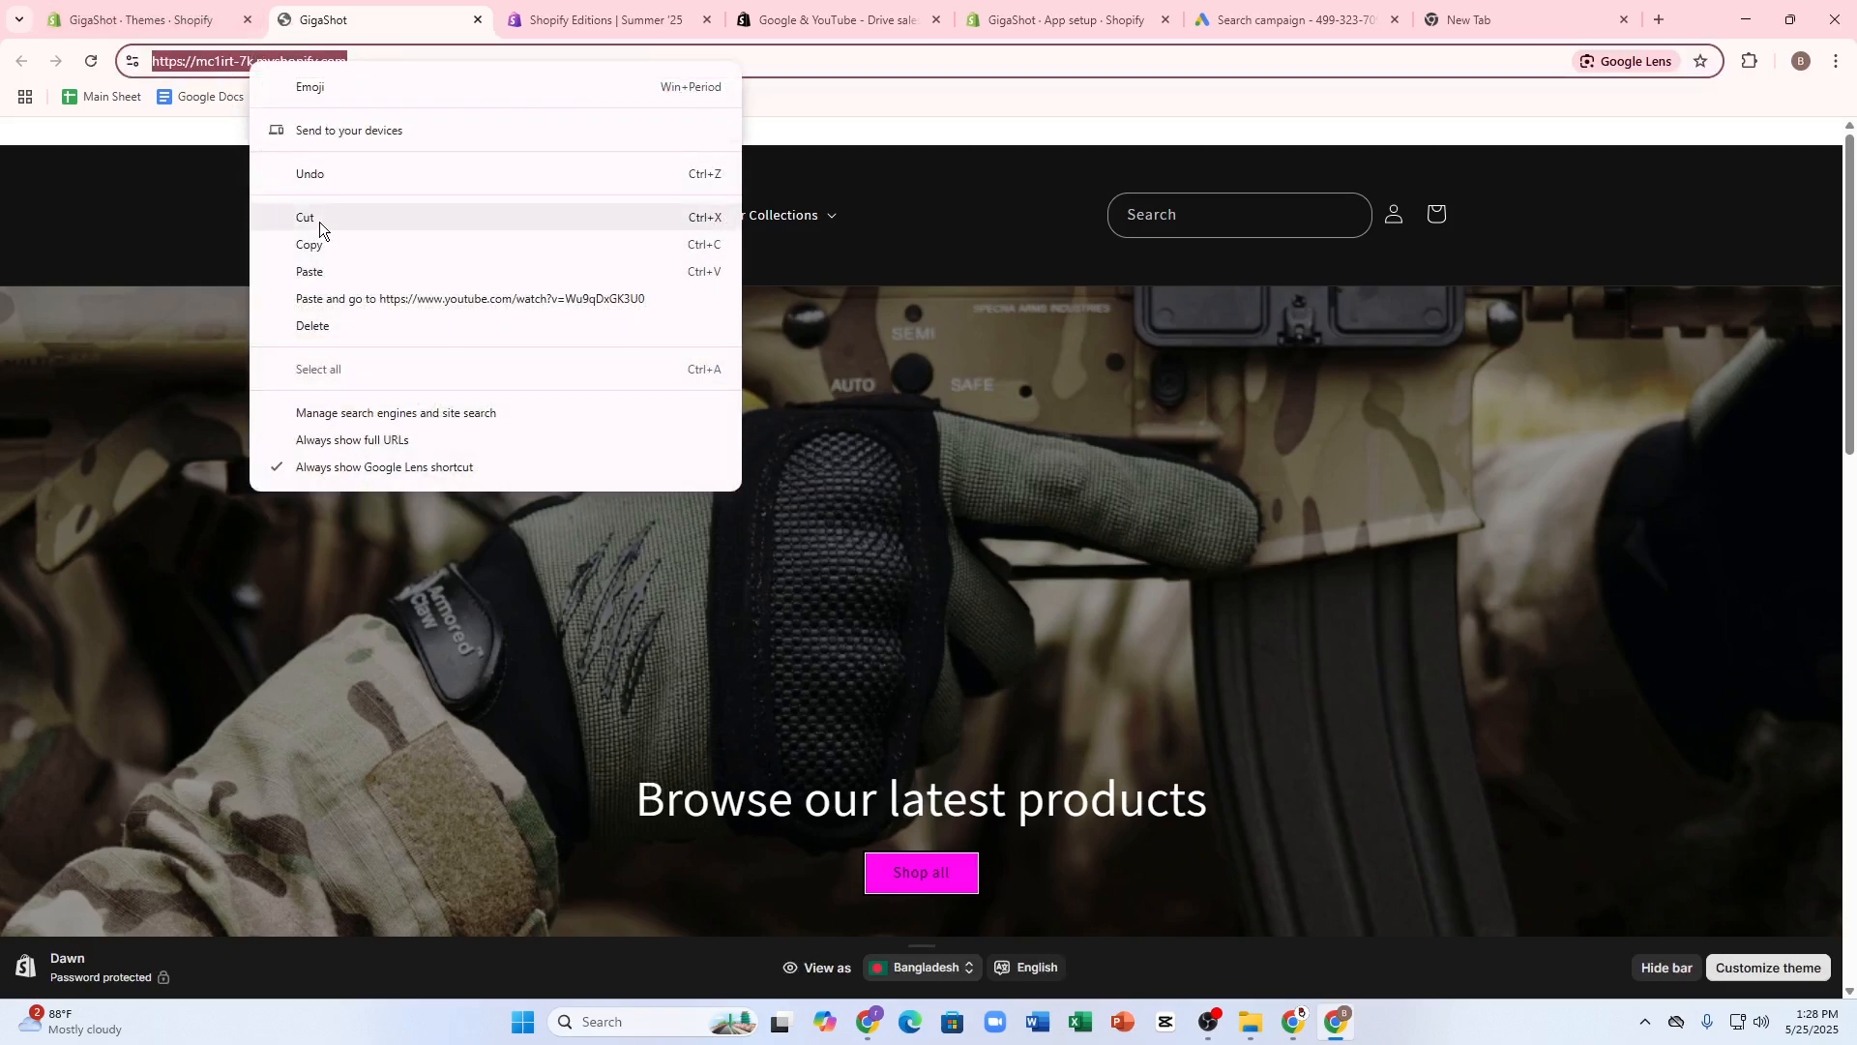
{"action": "left_click", "coordinate": [327, 246]}
{"action": "left_click", "coordinate": [1279, 20]}
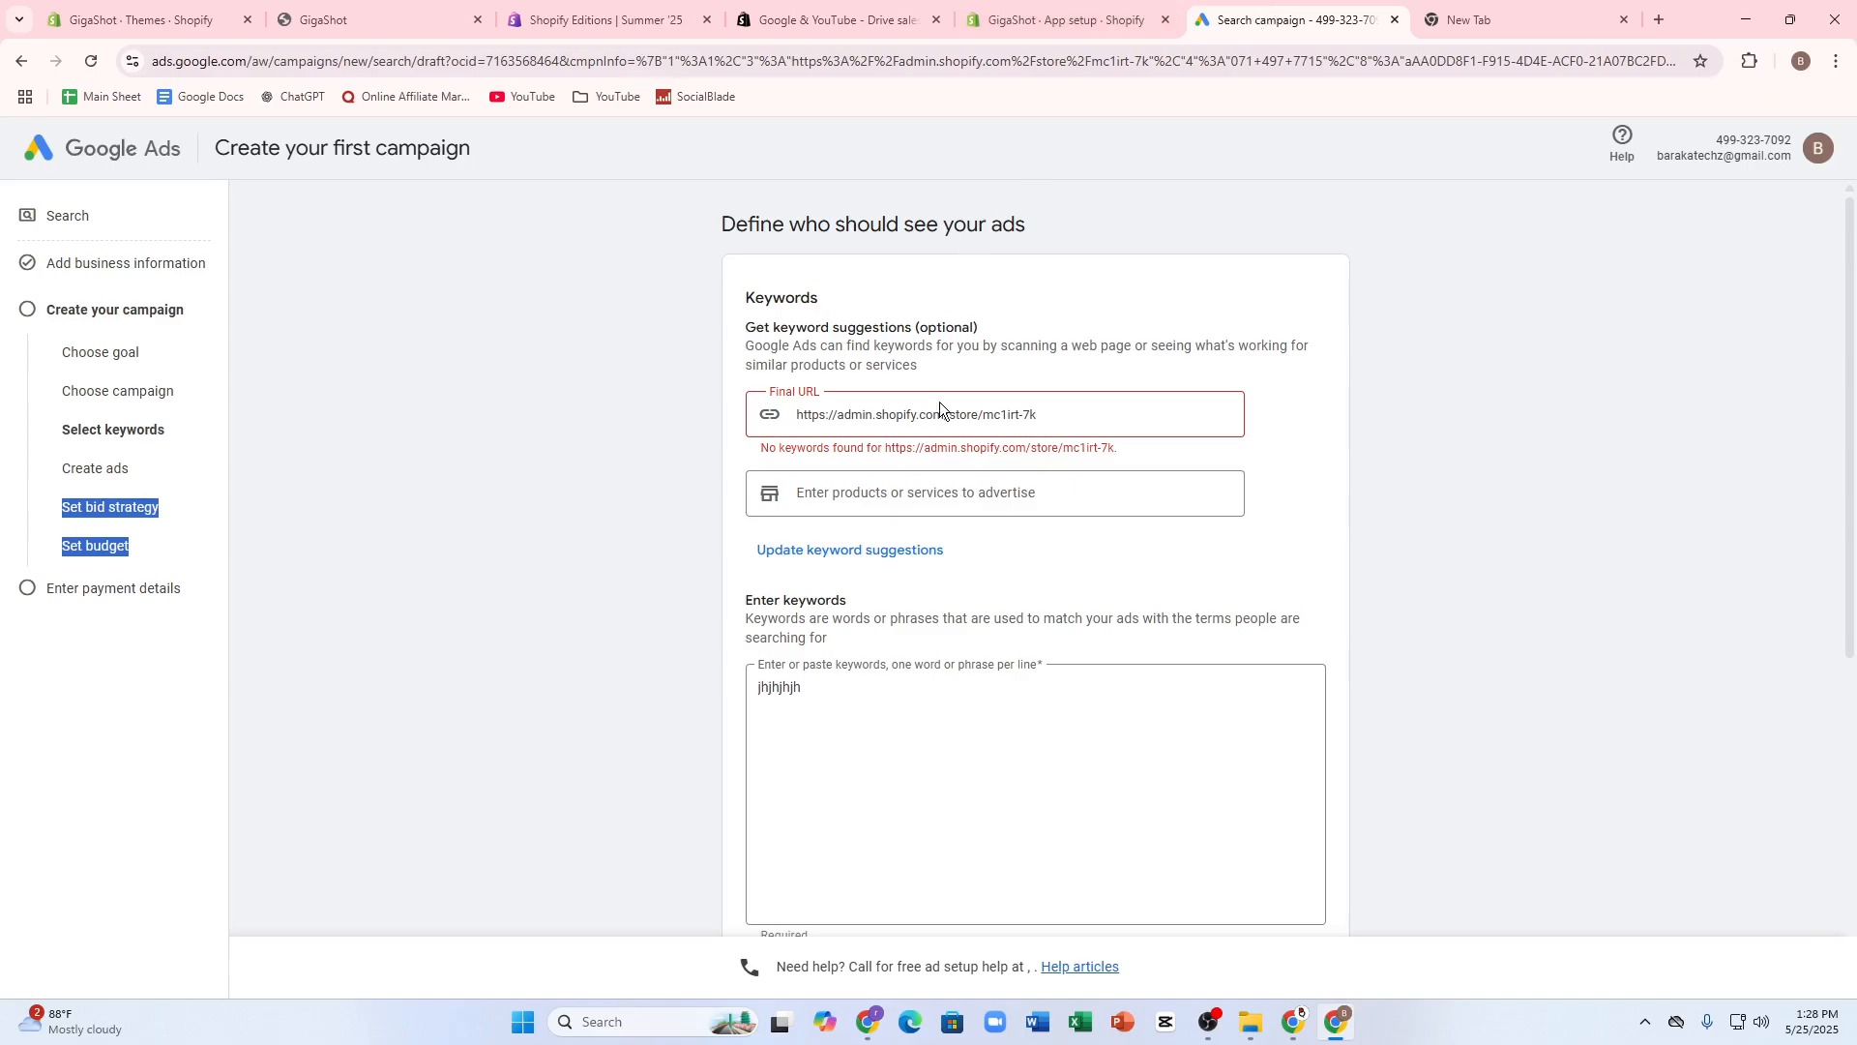
{"action": "left_click_drag", "start_coordinate": [1067, 426], "coordinate": [549, 410]}
{"action": "key", "text": "ctrl+v"}
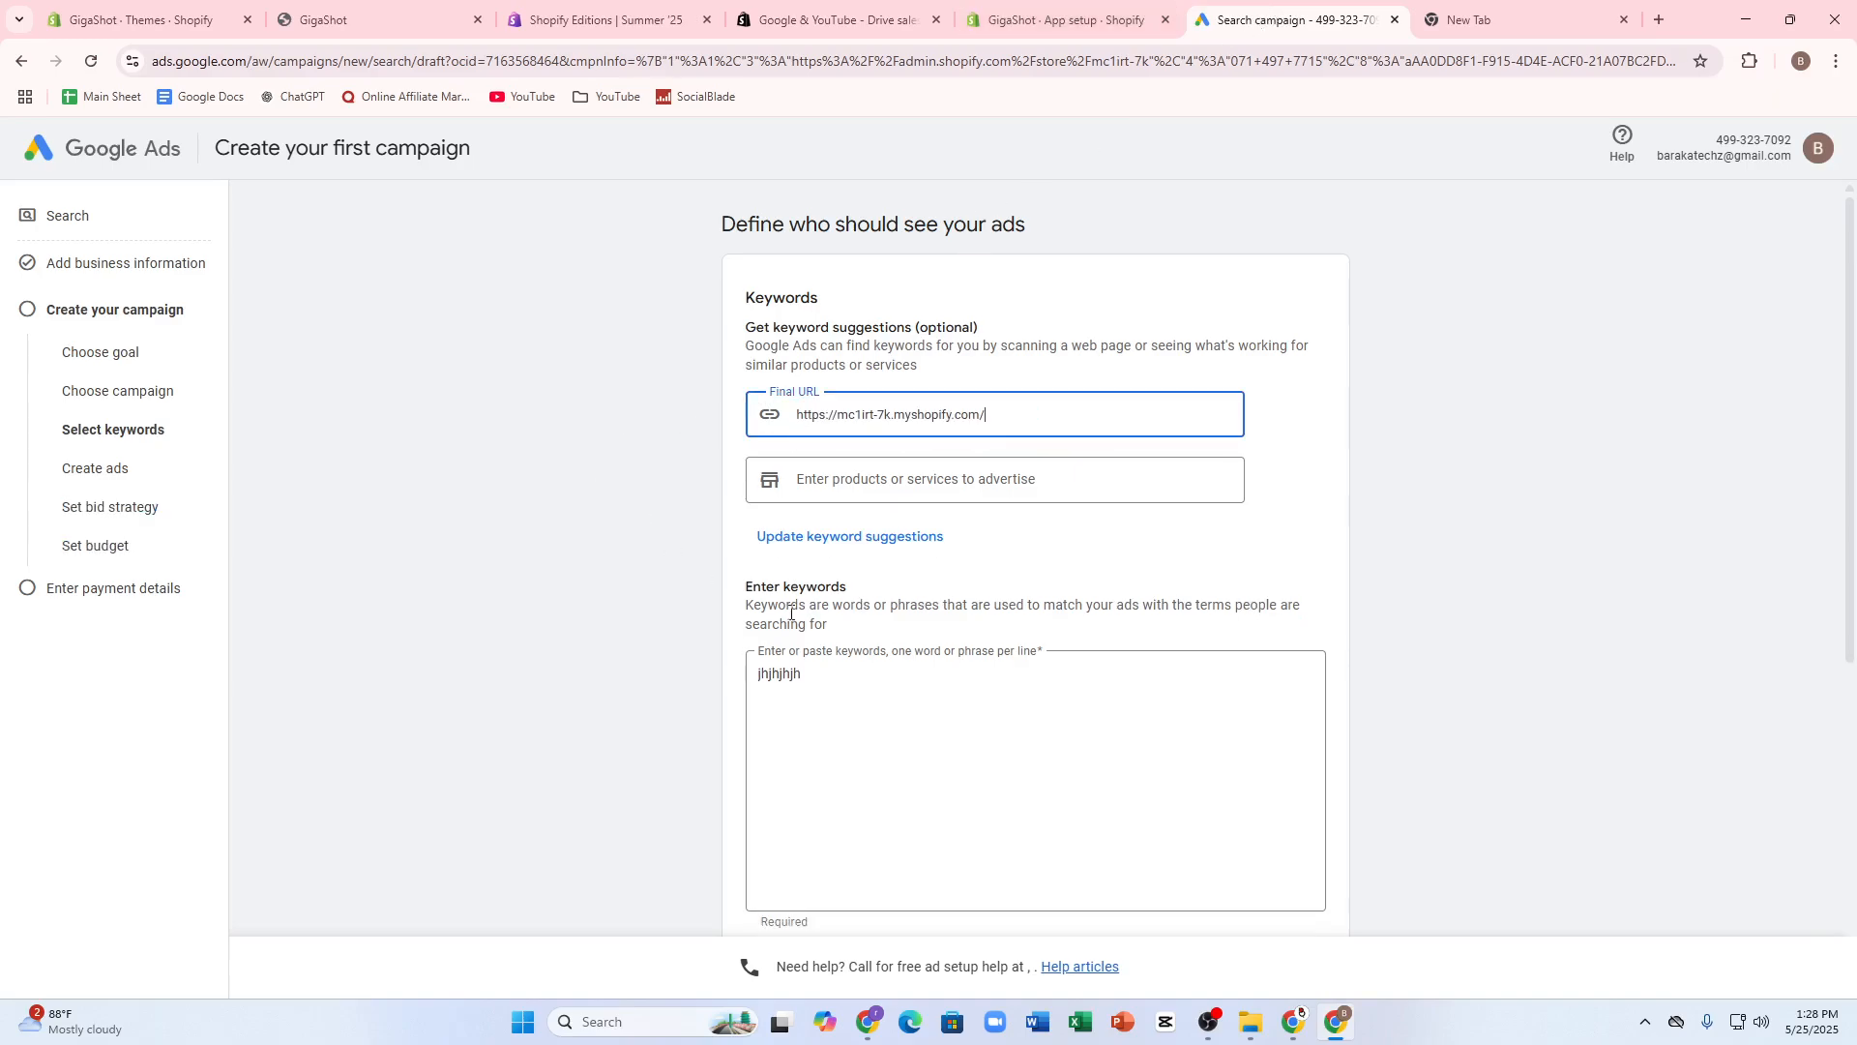
- Request updated keyword suggestions for the storefront URL, but cancel replacing the current keywords
{"action": "scroll", "coordinate": [1031, 654], "scroll_direction": "down", "scroll_amount": 2}
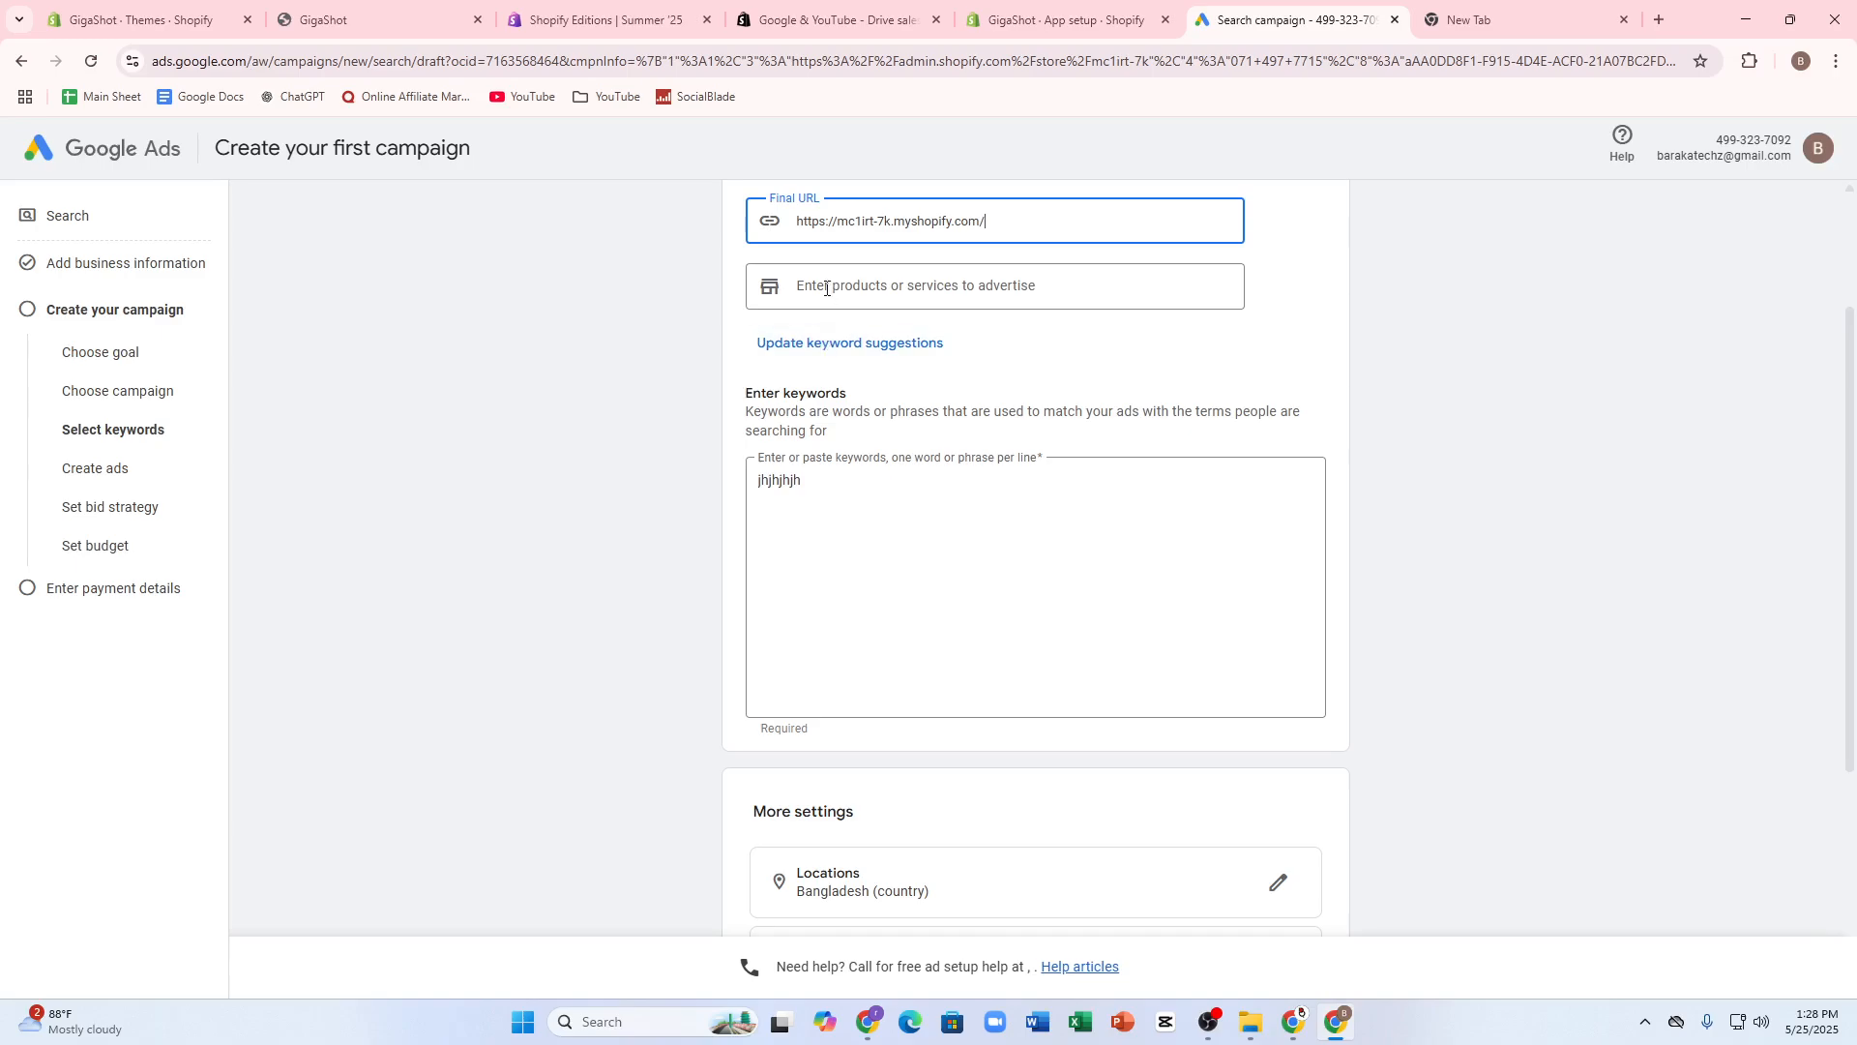
{"action": "left_click", "coordinate": [935, 299]}
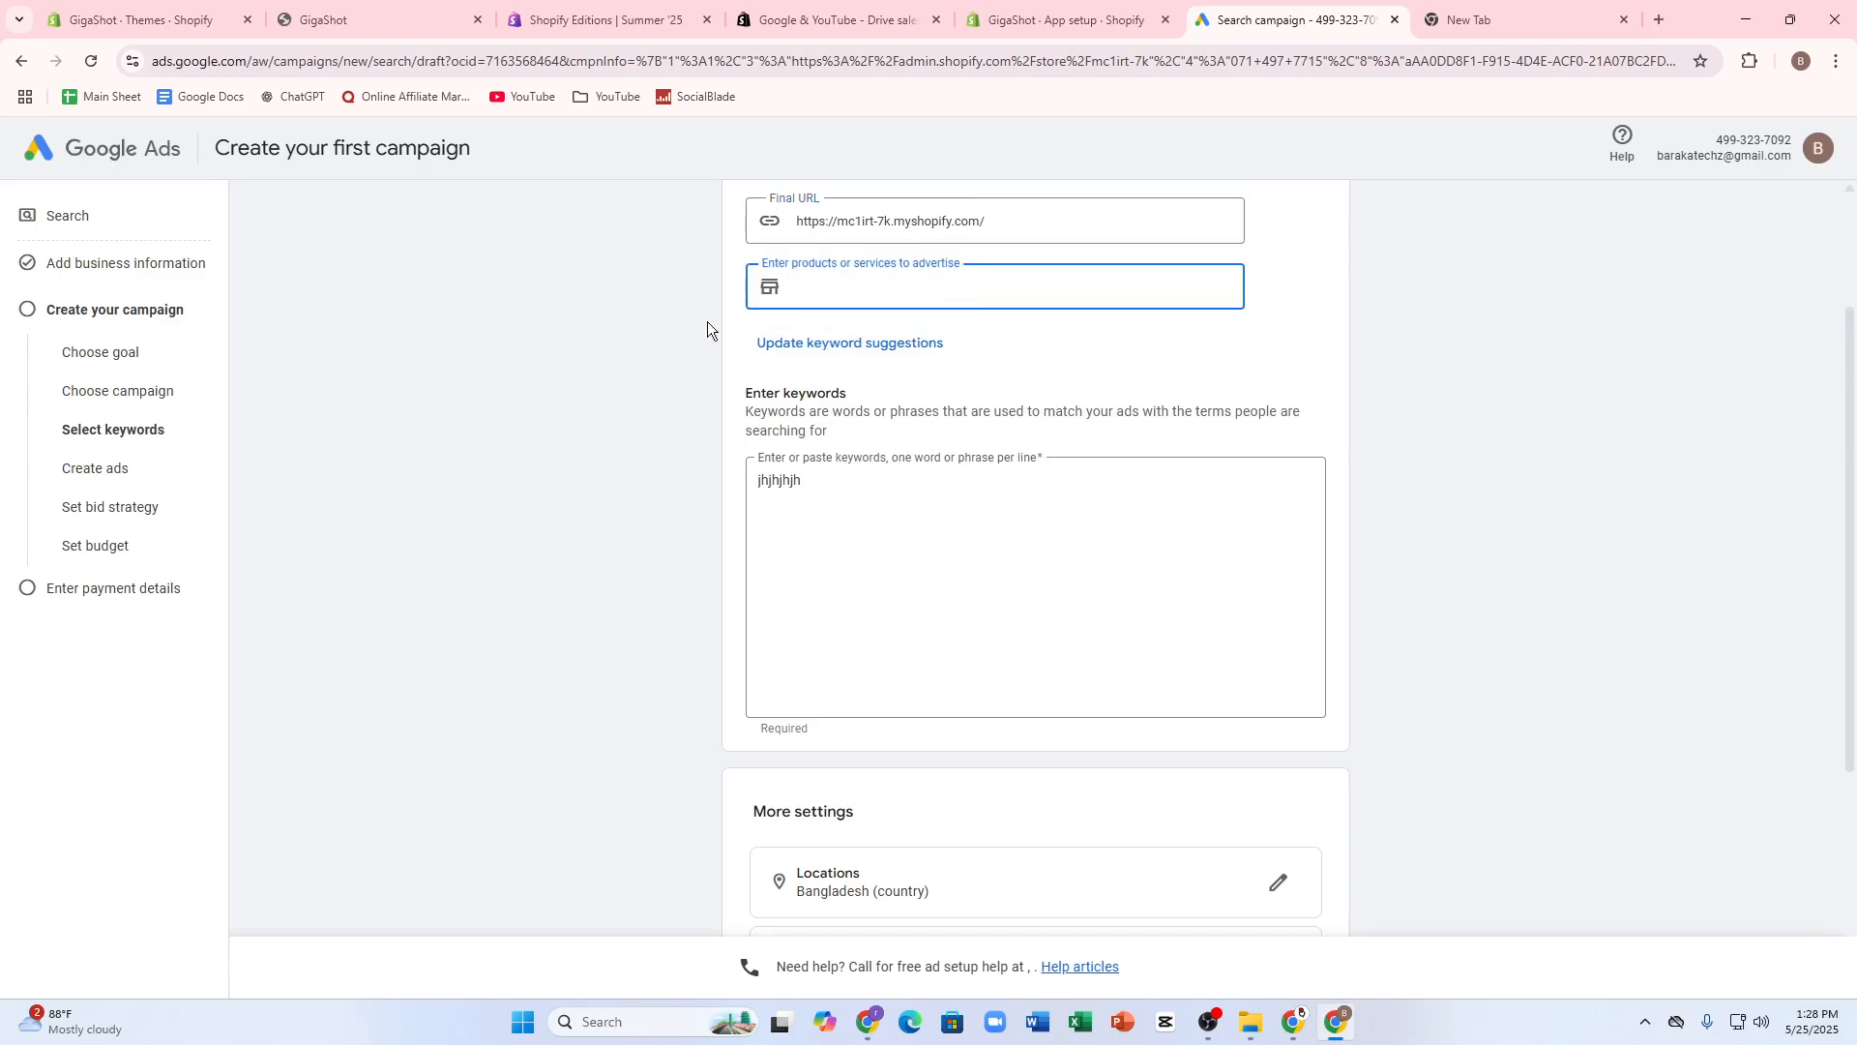
{"action": "left_click", "coordinate": [764, 345]}
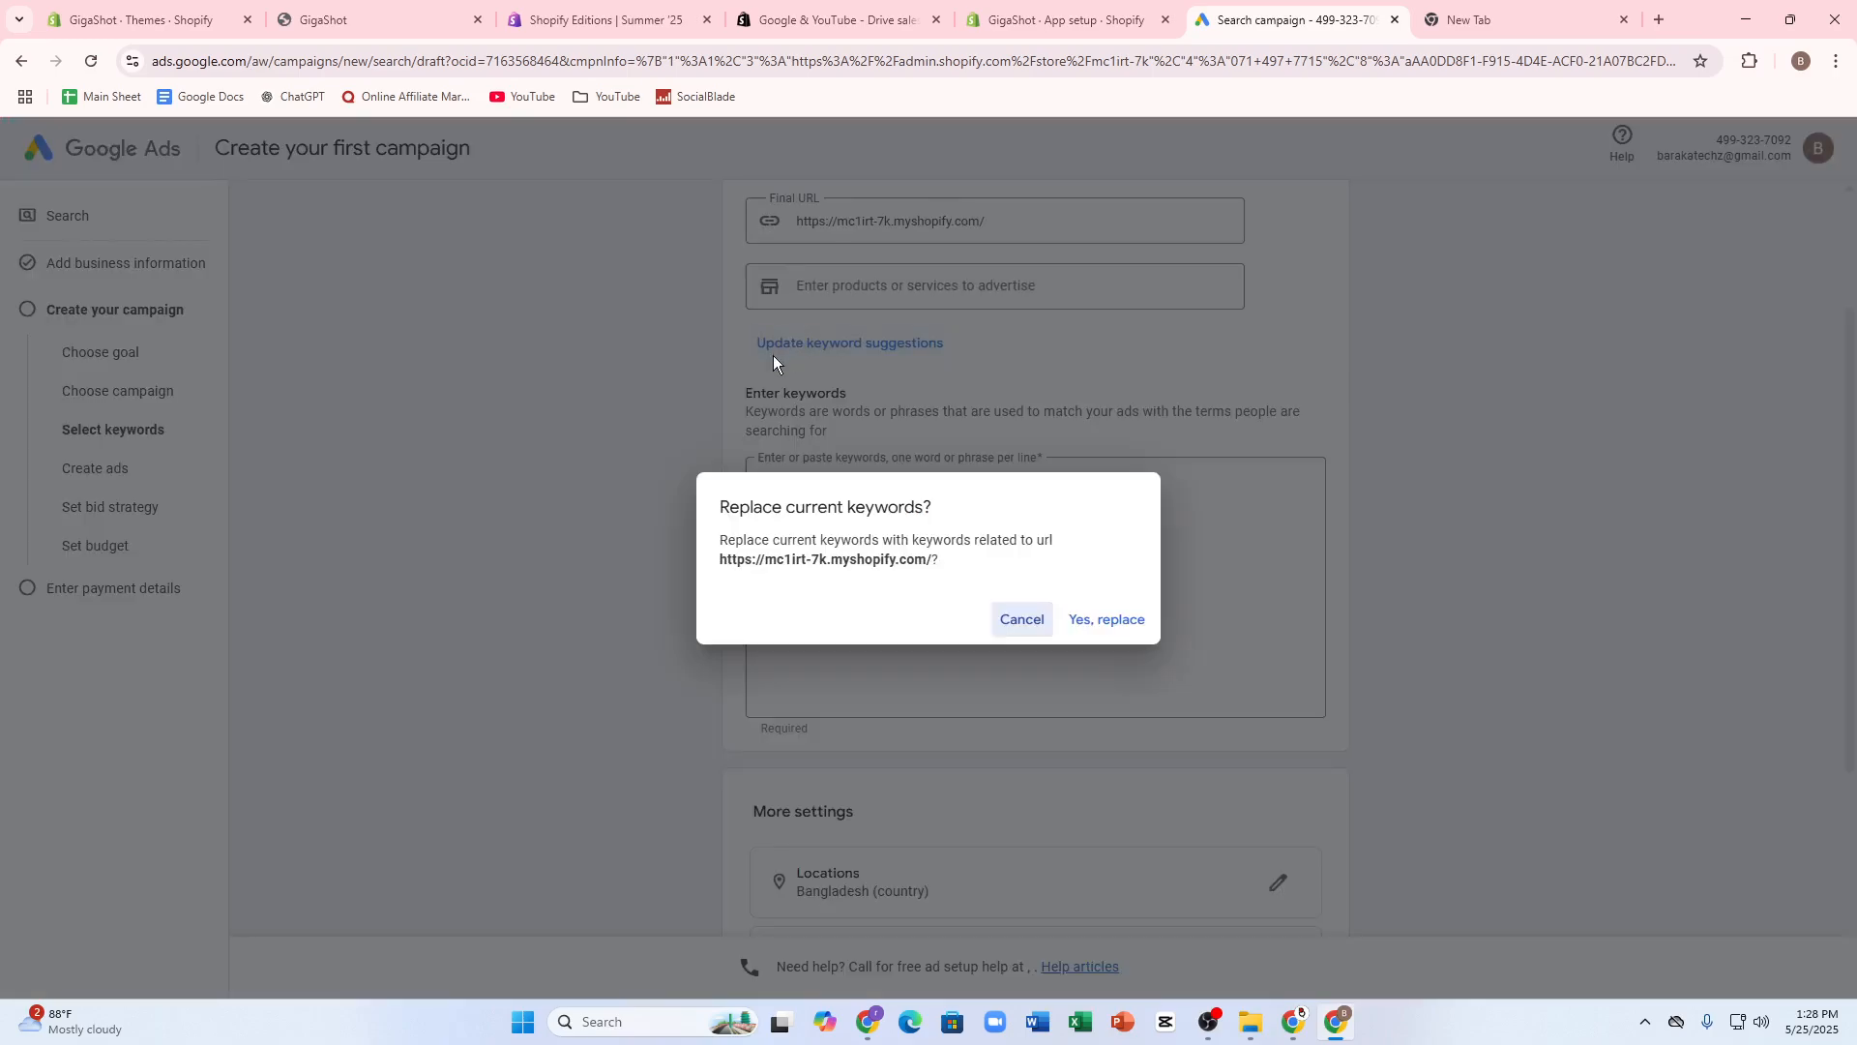
{"action": "left_click", "coordinate": [1029, 621]}
- Enter sdfsdf as the product or service to advertise and continue to ad creation
{"action": "left_click", "coordinate": [883, 293]}
{"action": "type", "text": "sdfsdf"}
{"action": "scroll", "coordinate": [1010, 521], "scroll_direction": "down", "scroll_amount": 4}
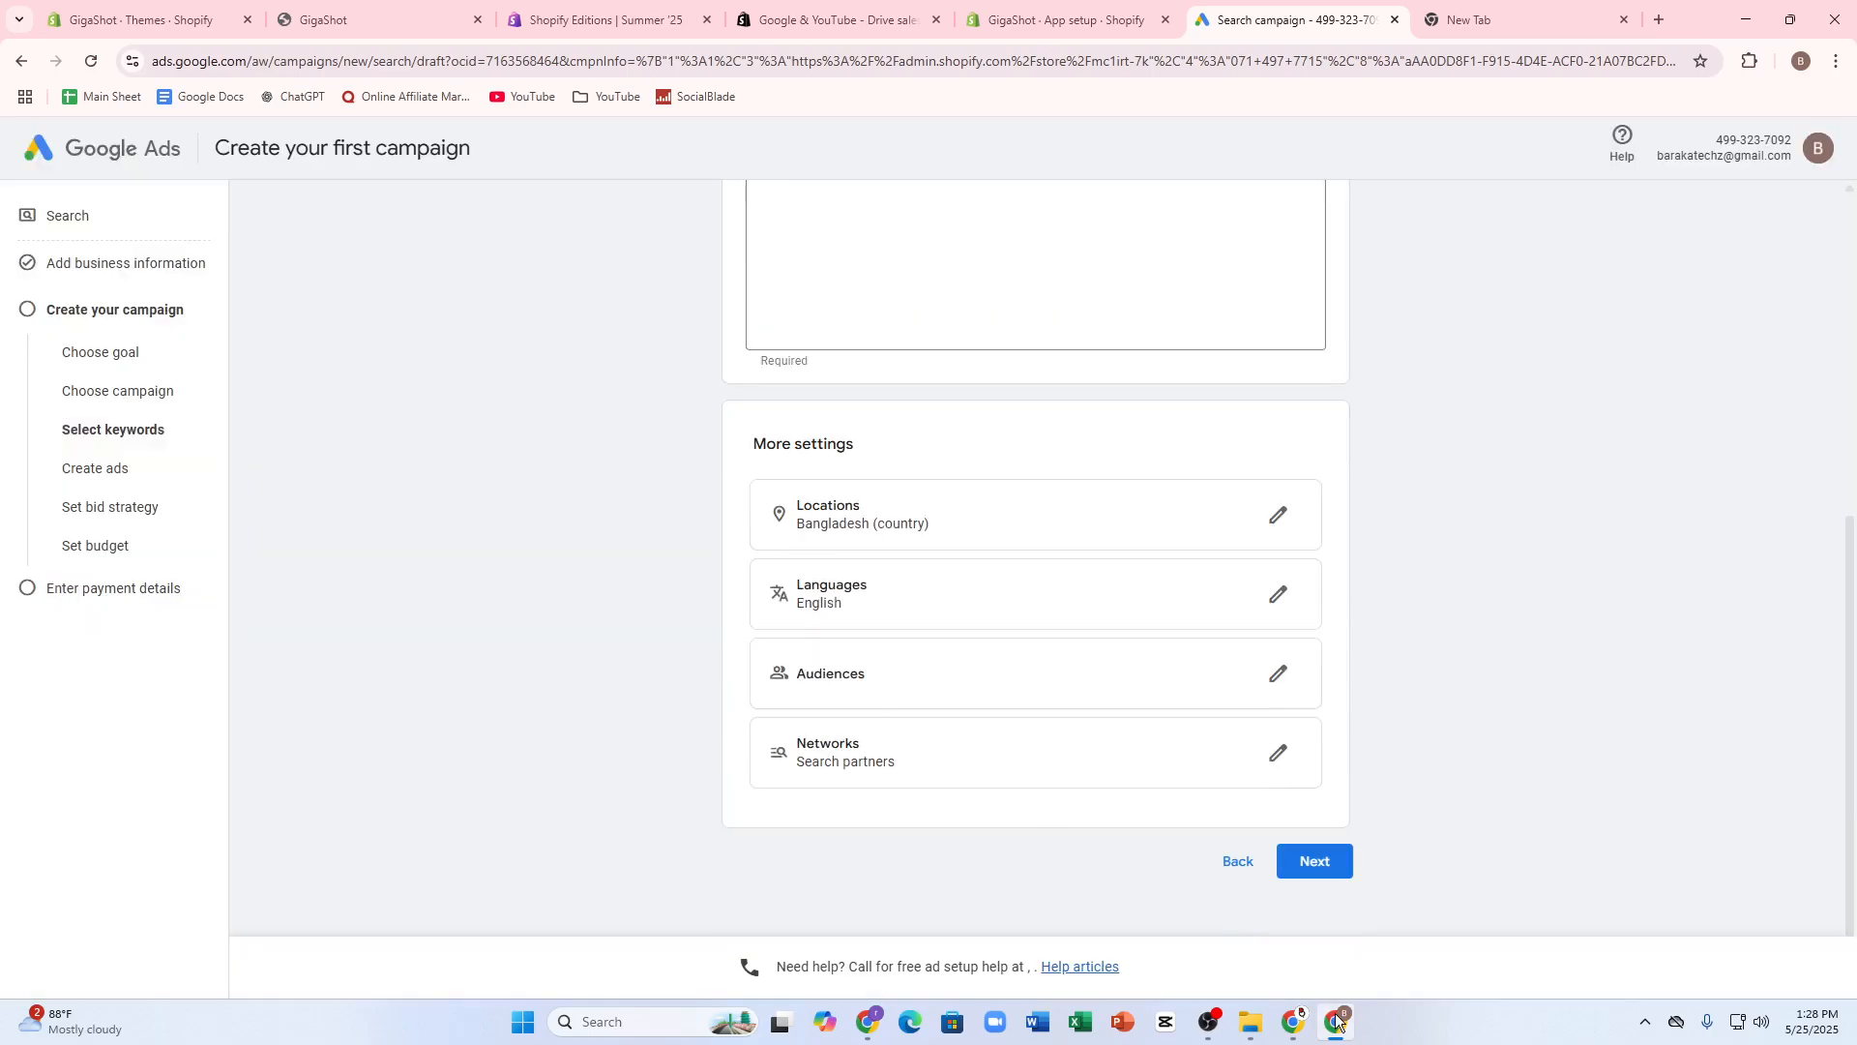
{"action": "left_click", "coordinate": [1303, 867]}
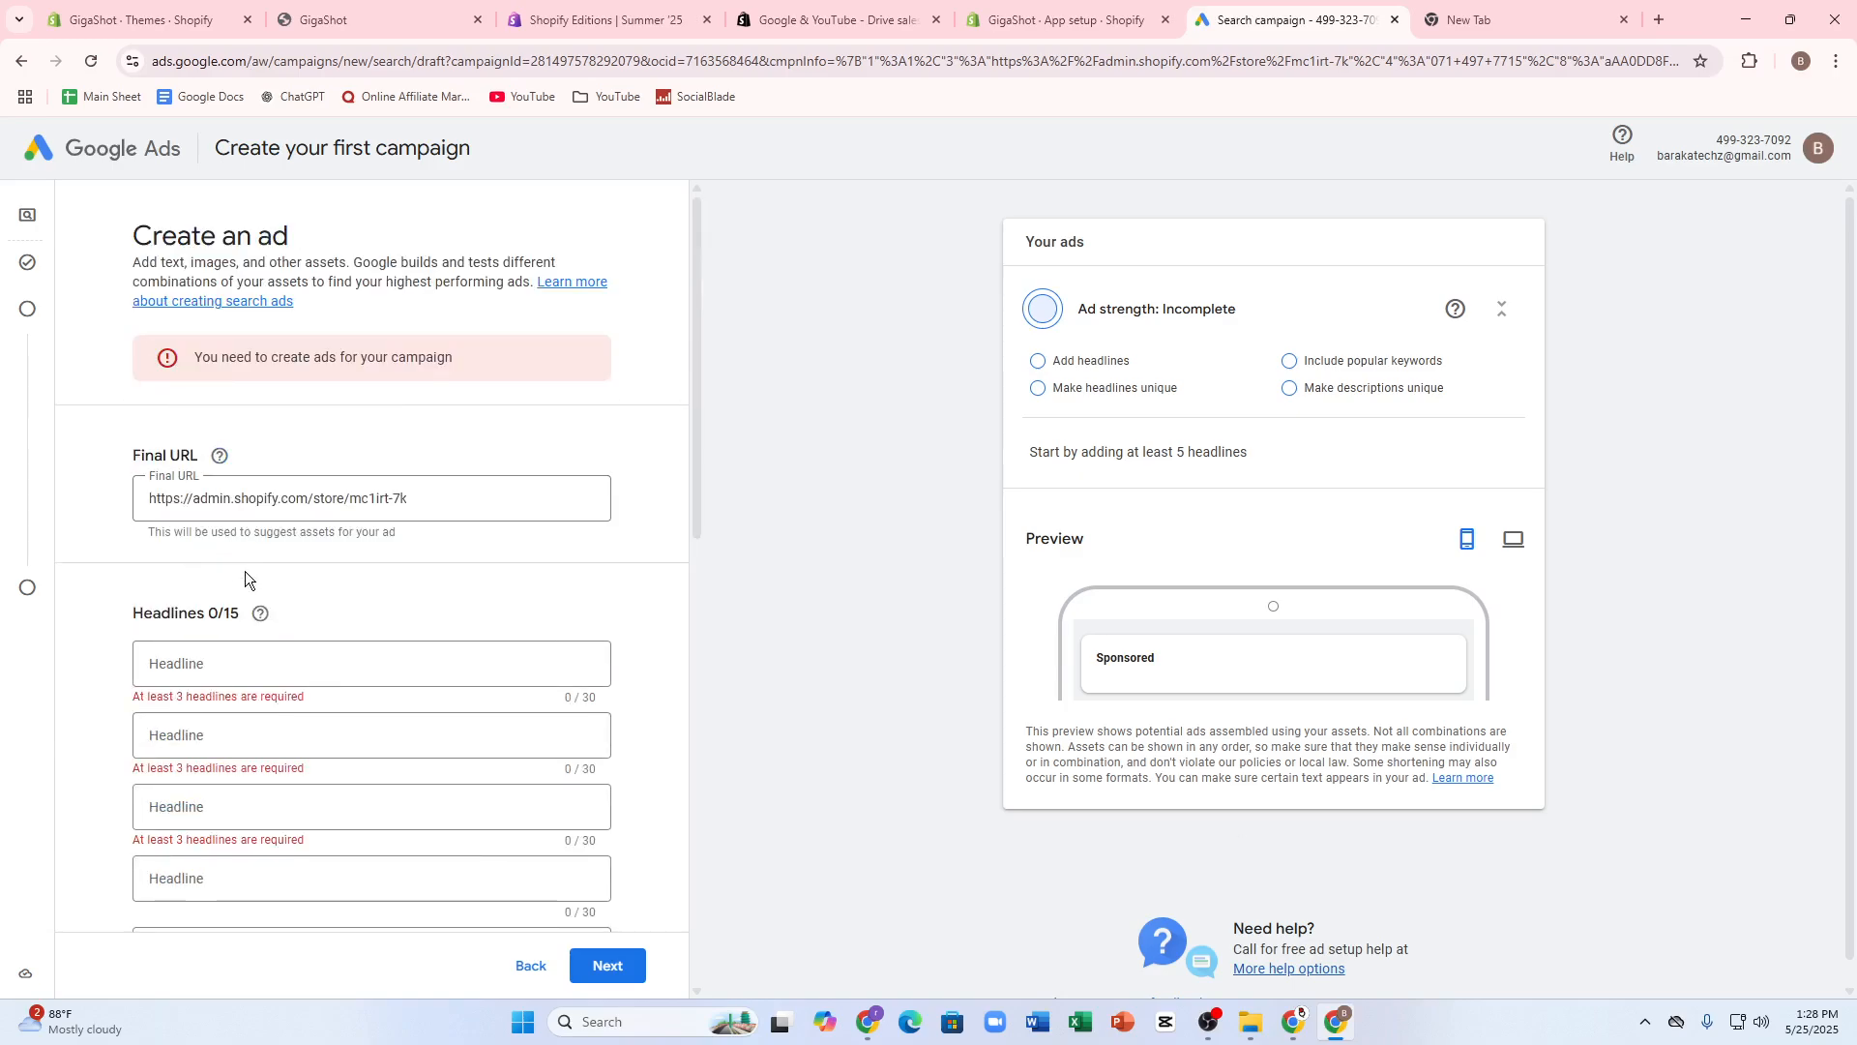
- Enter BUY THIS NOW as the ad's first headline
{"action": "scroll", "coordinate": [253, 398], "scroll_direction": "down", "scroll_amount": 2}
{"action": "scroll", "coordinate": [201, 408], "scroll_direction": "up", "scroll_amount": 2}
{"action": "scroll", "coordinate": [184, 483], "scroll_direction": "down", "scroll_amount": 1}
{"action": "left_click", "coordinate": [174, 585]}
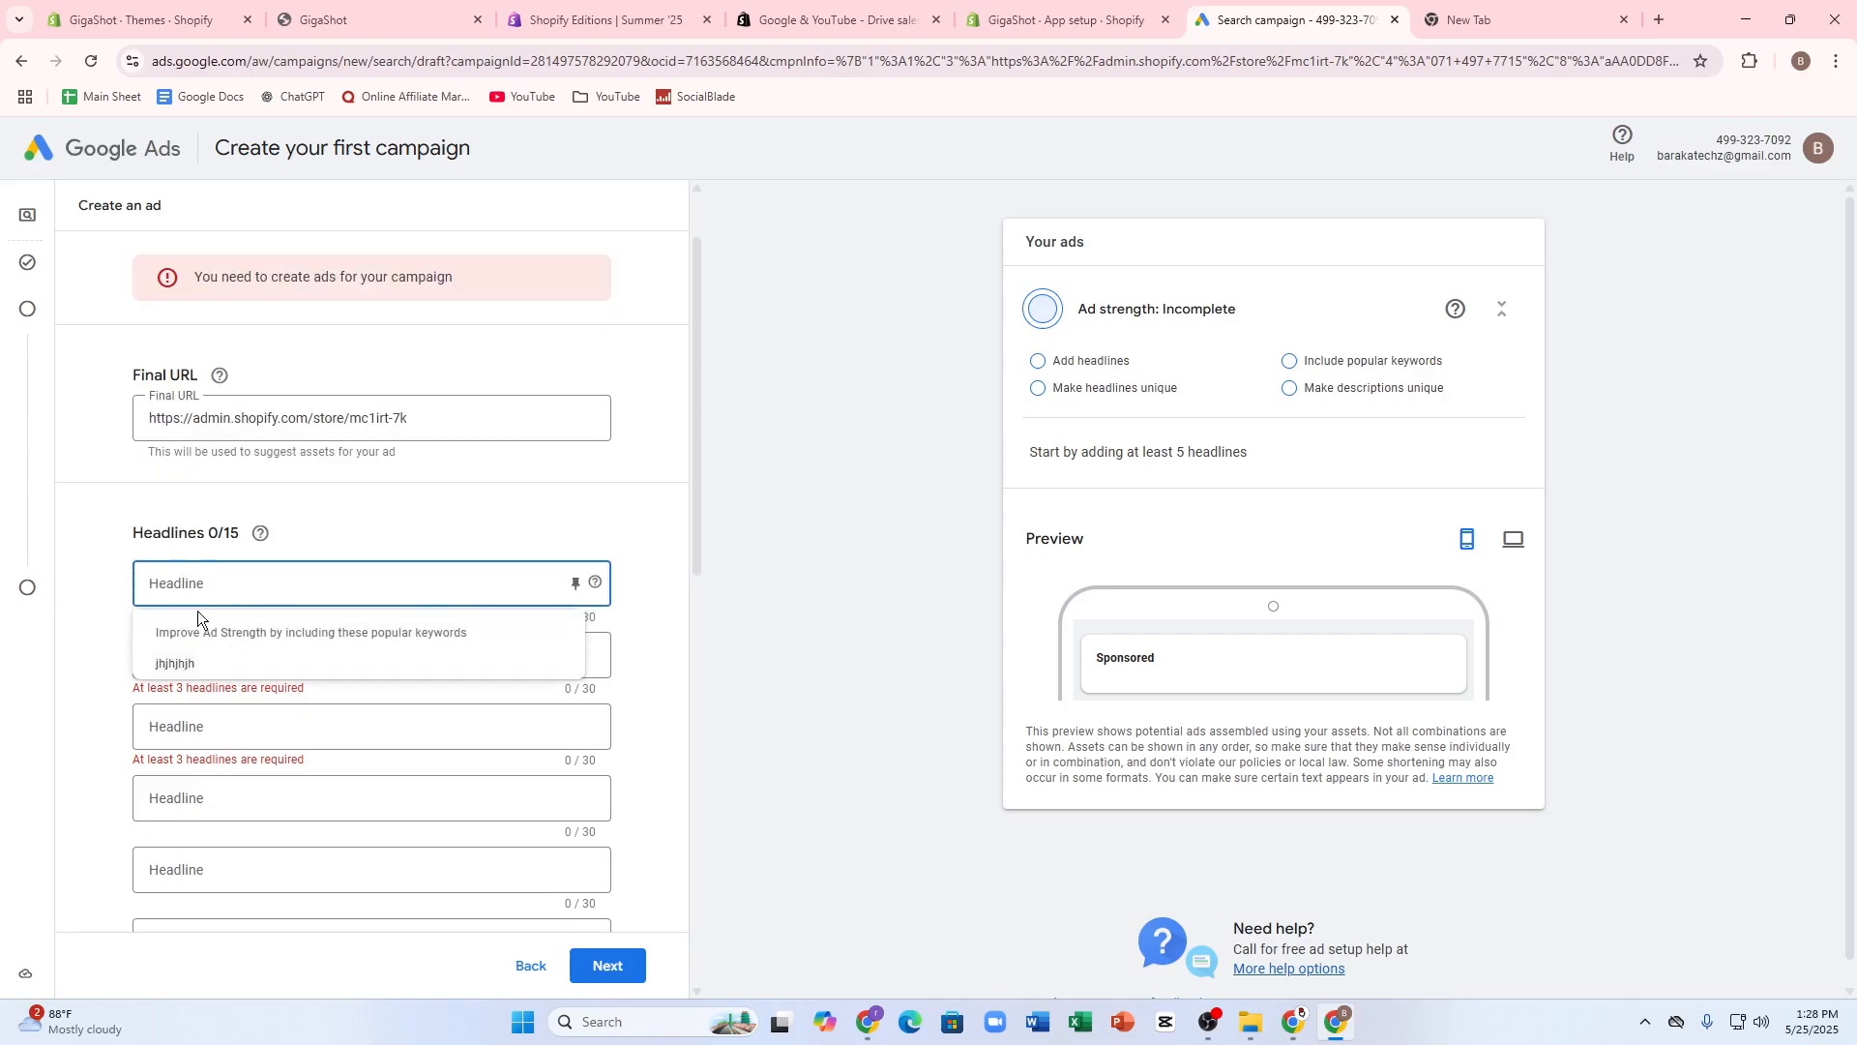
{"action": "left_click", "coordinate": [201, 585]}
{"action": "type", "text": "BUY"}
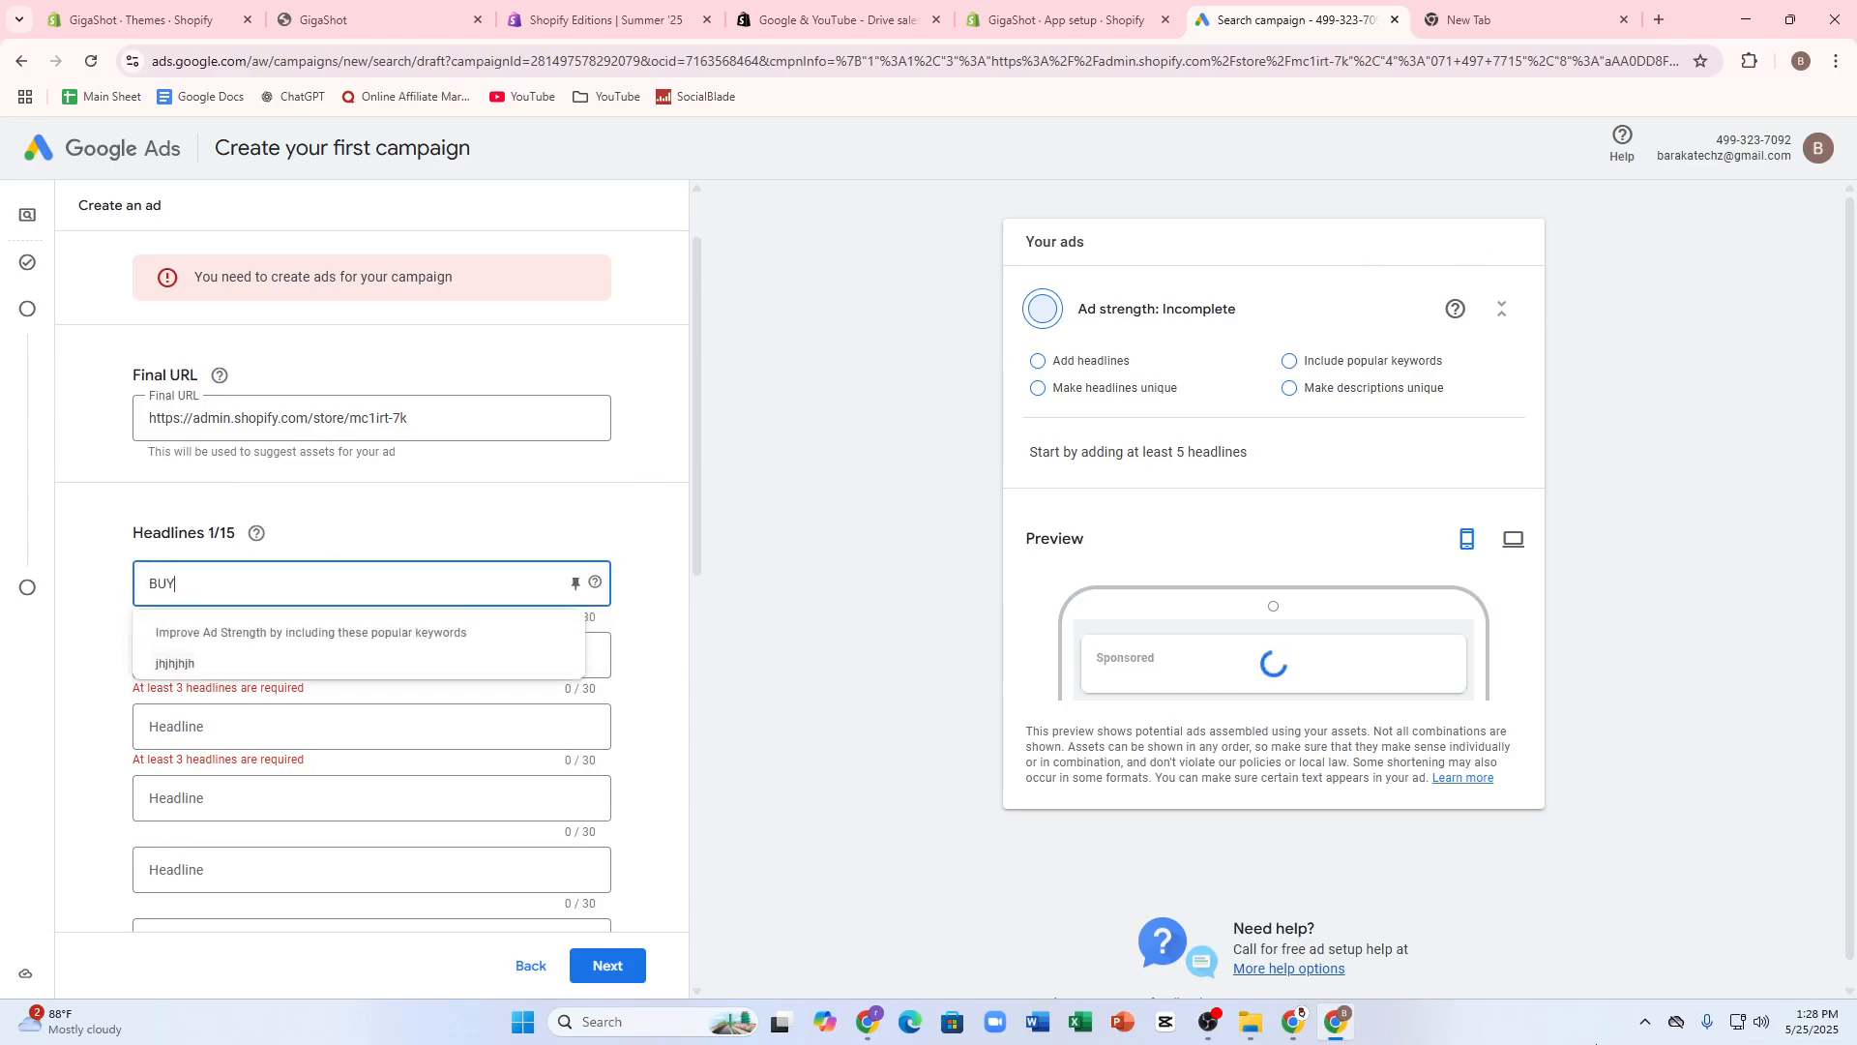
{"action": "type", "text": " THIS"}
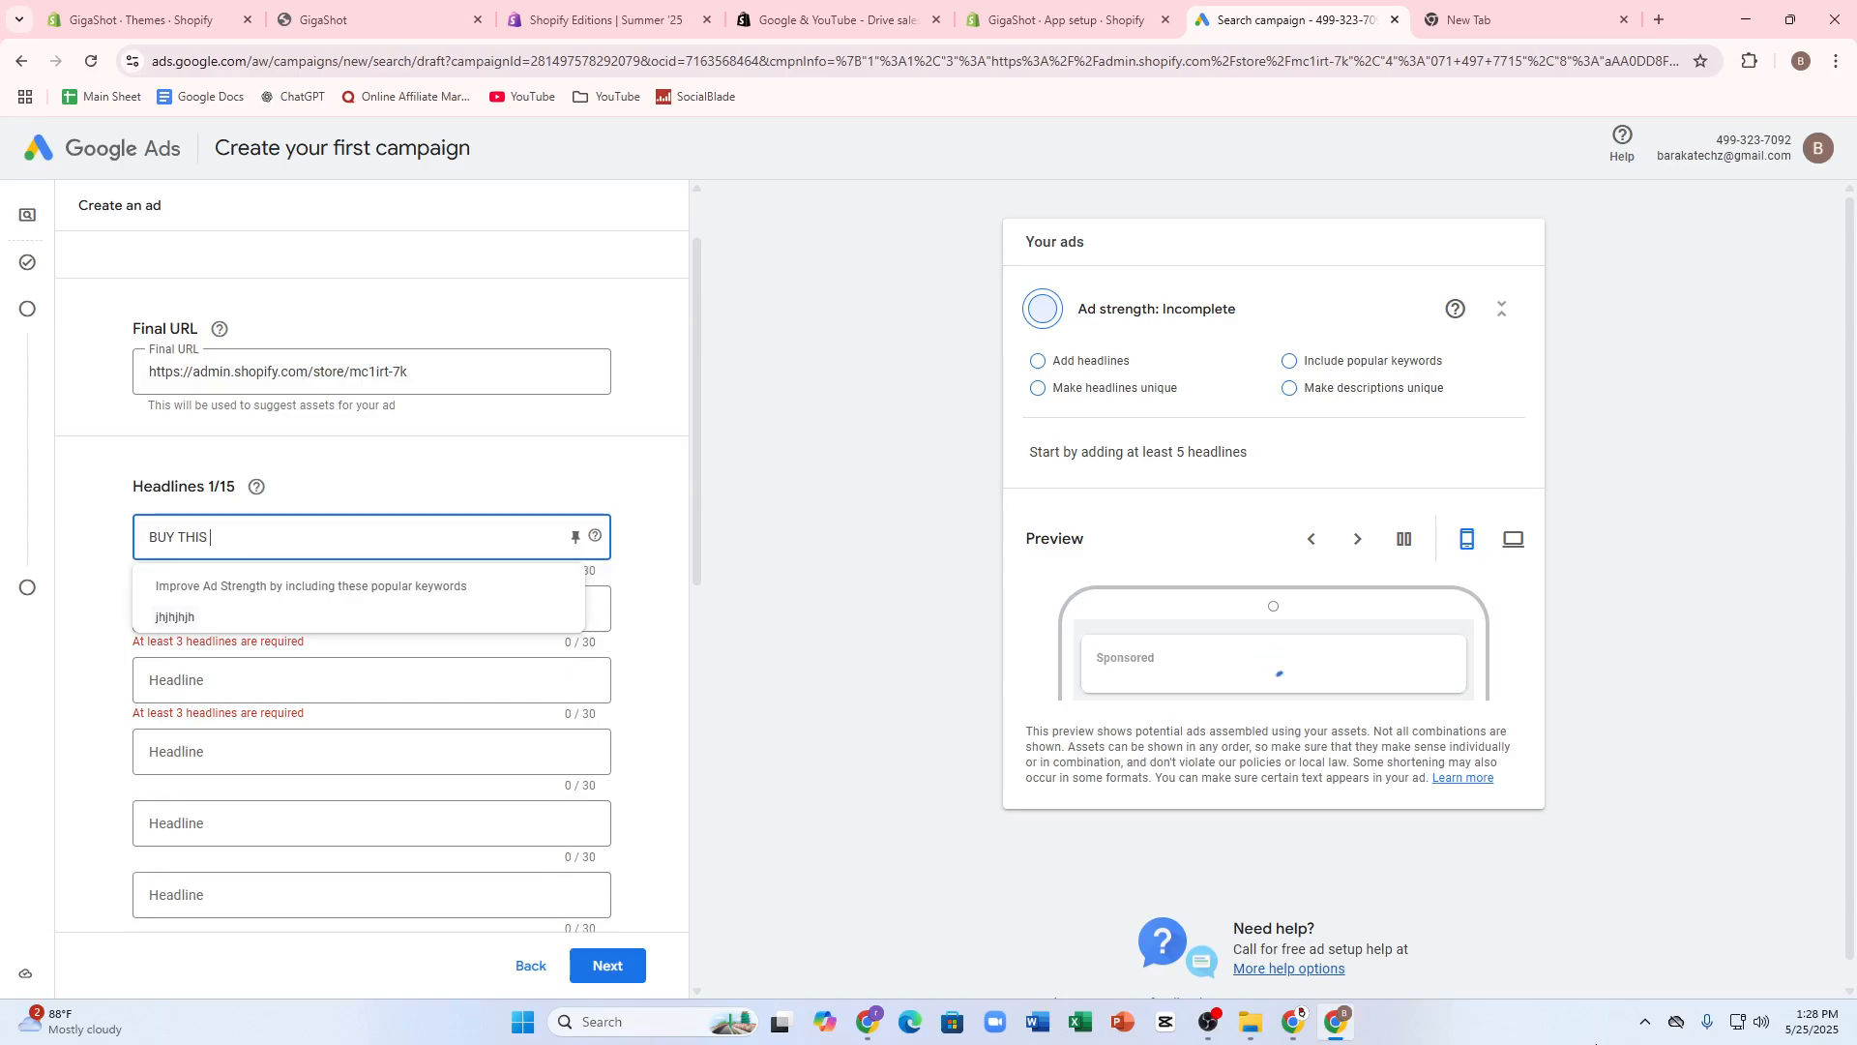
{"action": "type", "text": " MNO"}
{"action": "key", "text": "BackSpace"}
{"action": "key", "text": "BackSpace"}
{"action": "key", "text": "BackSpace"}
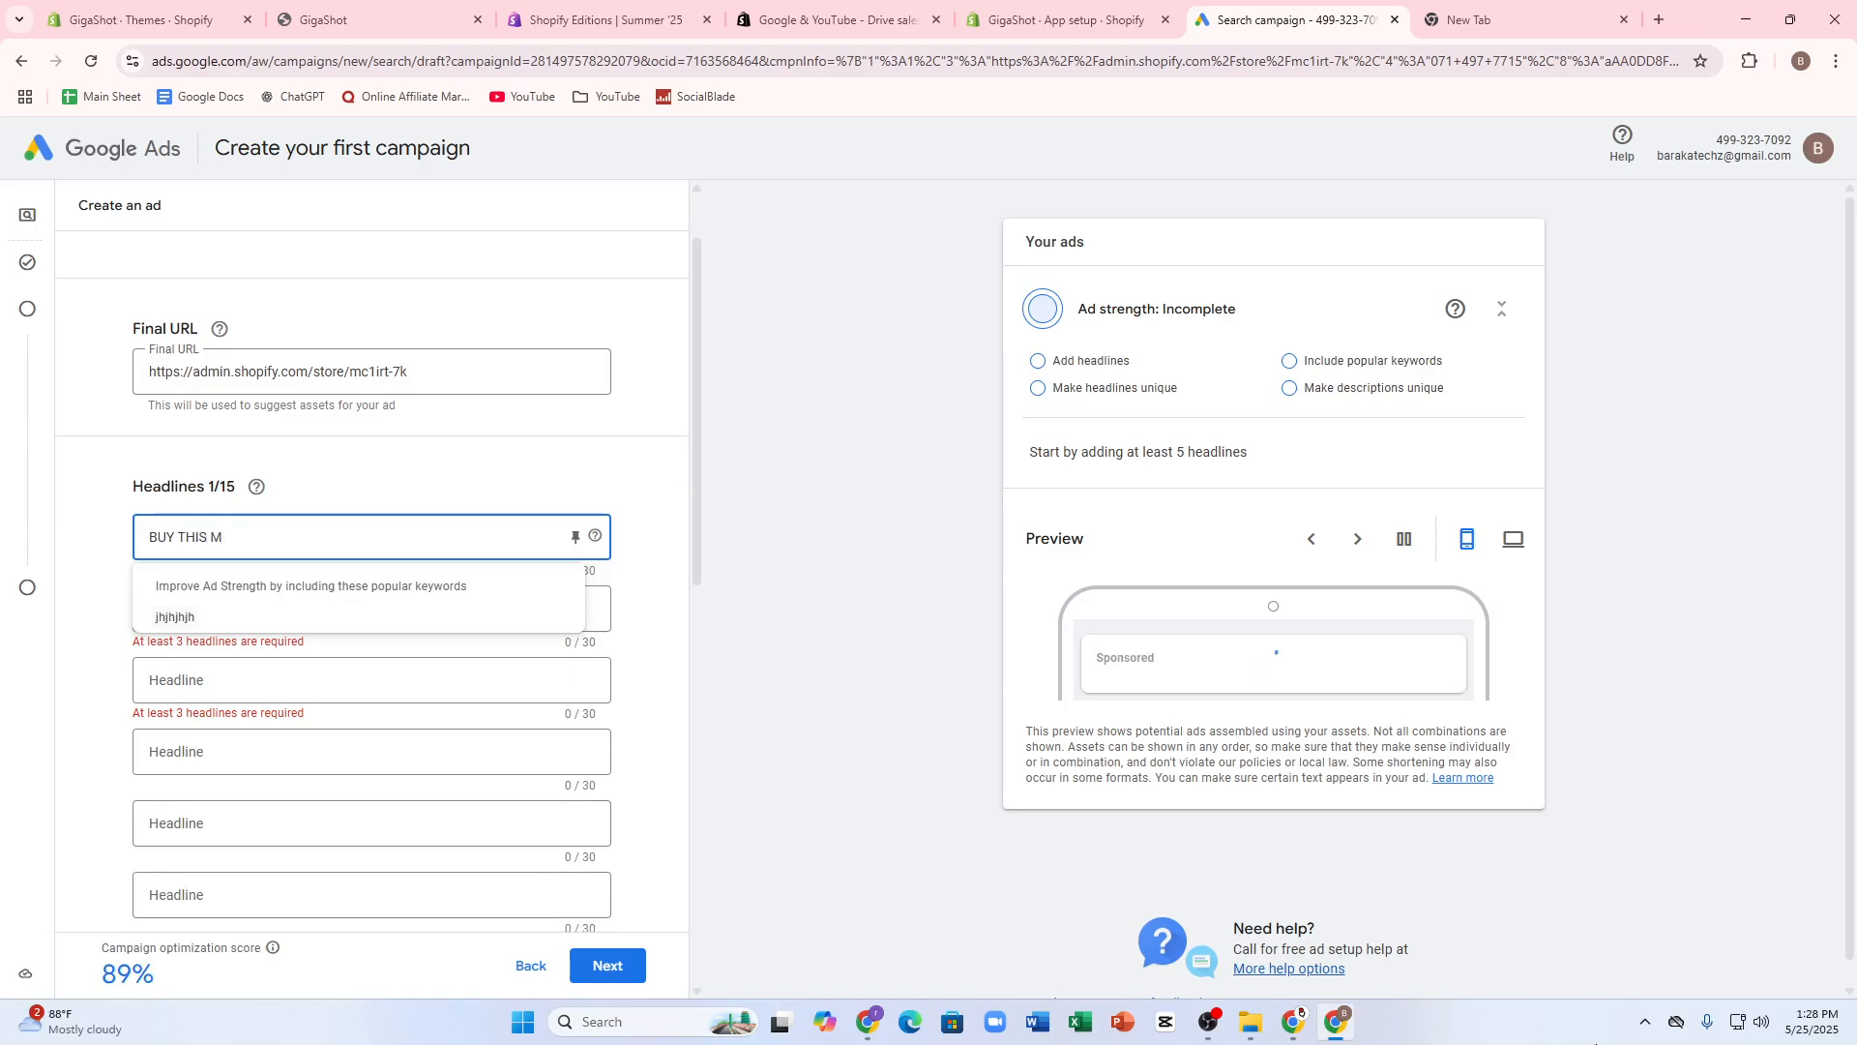
{"action": "type", "text": "NOW"}
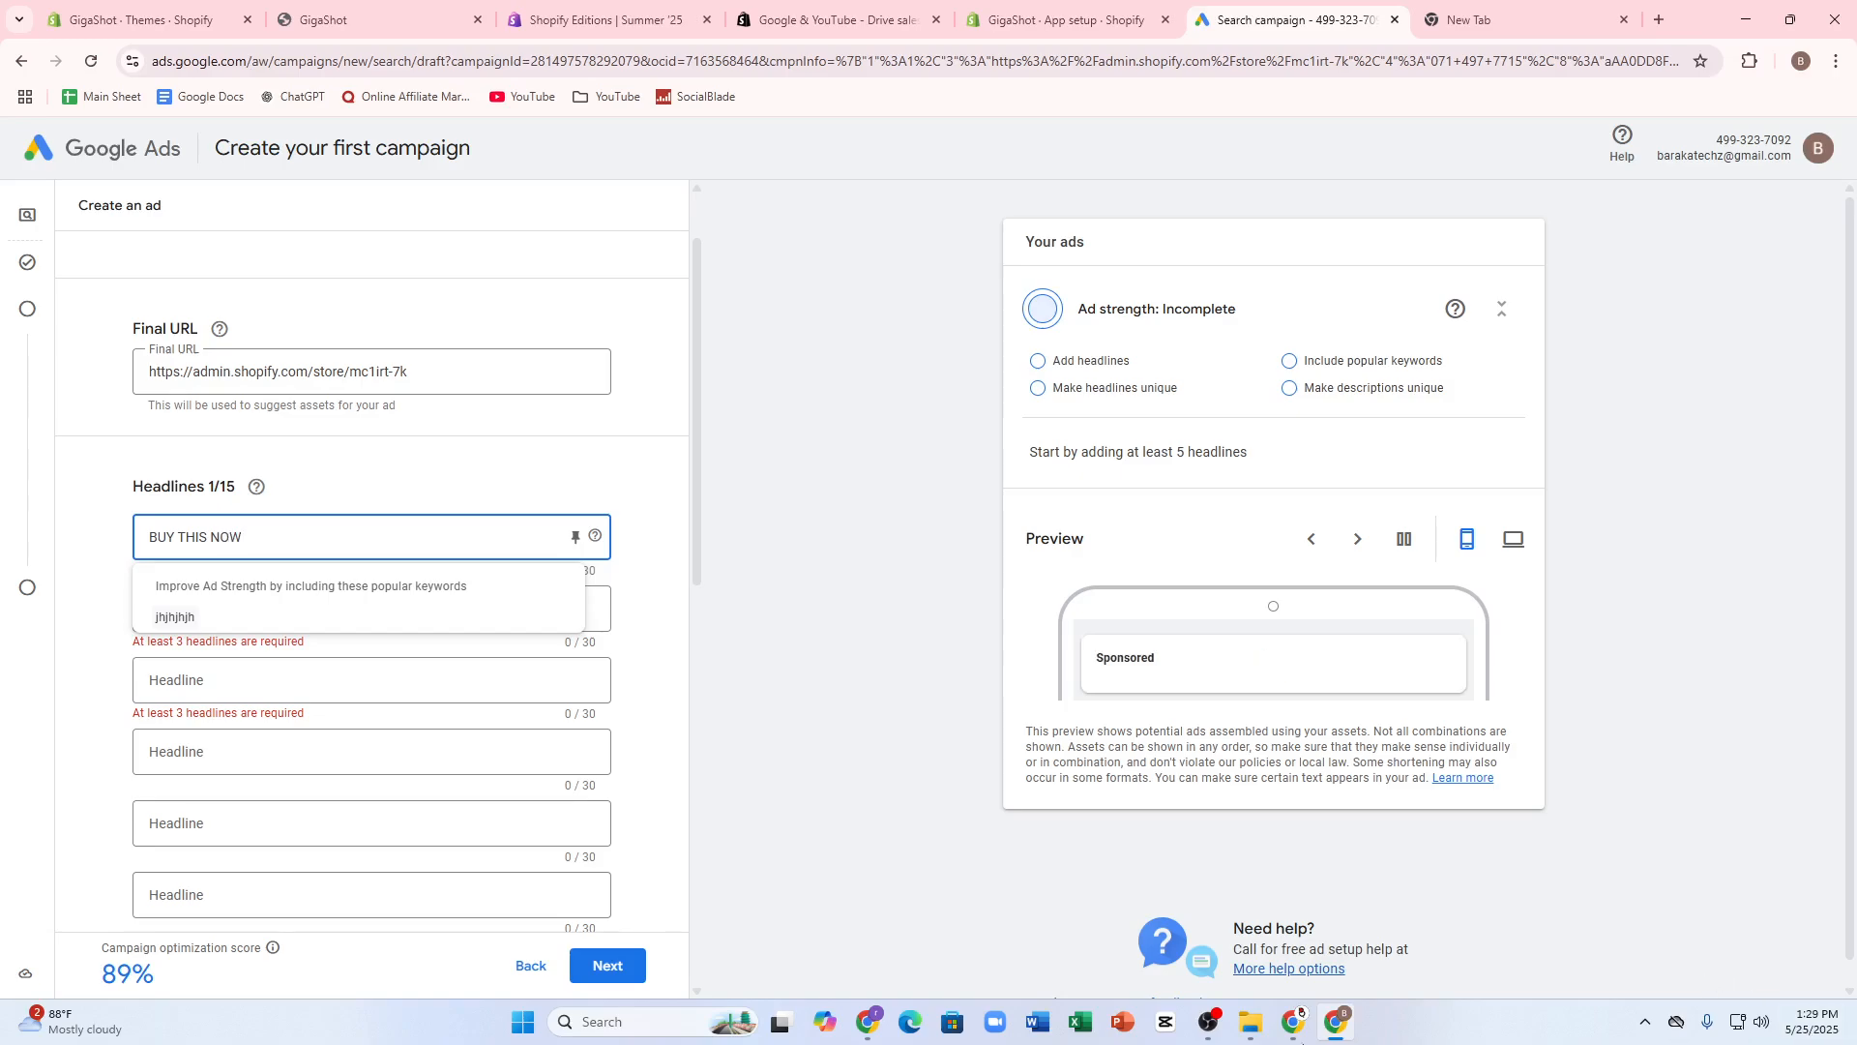
- Enter SAVE UPTO 20$ as the ad's second headline
{"action": "left_click", "coordinate": [402, 629]}
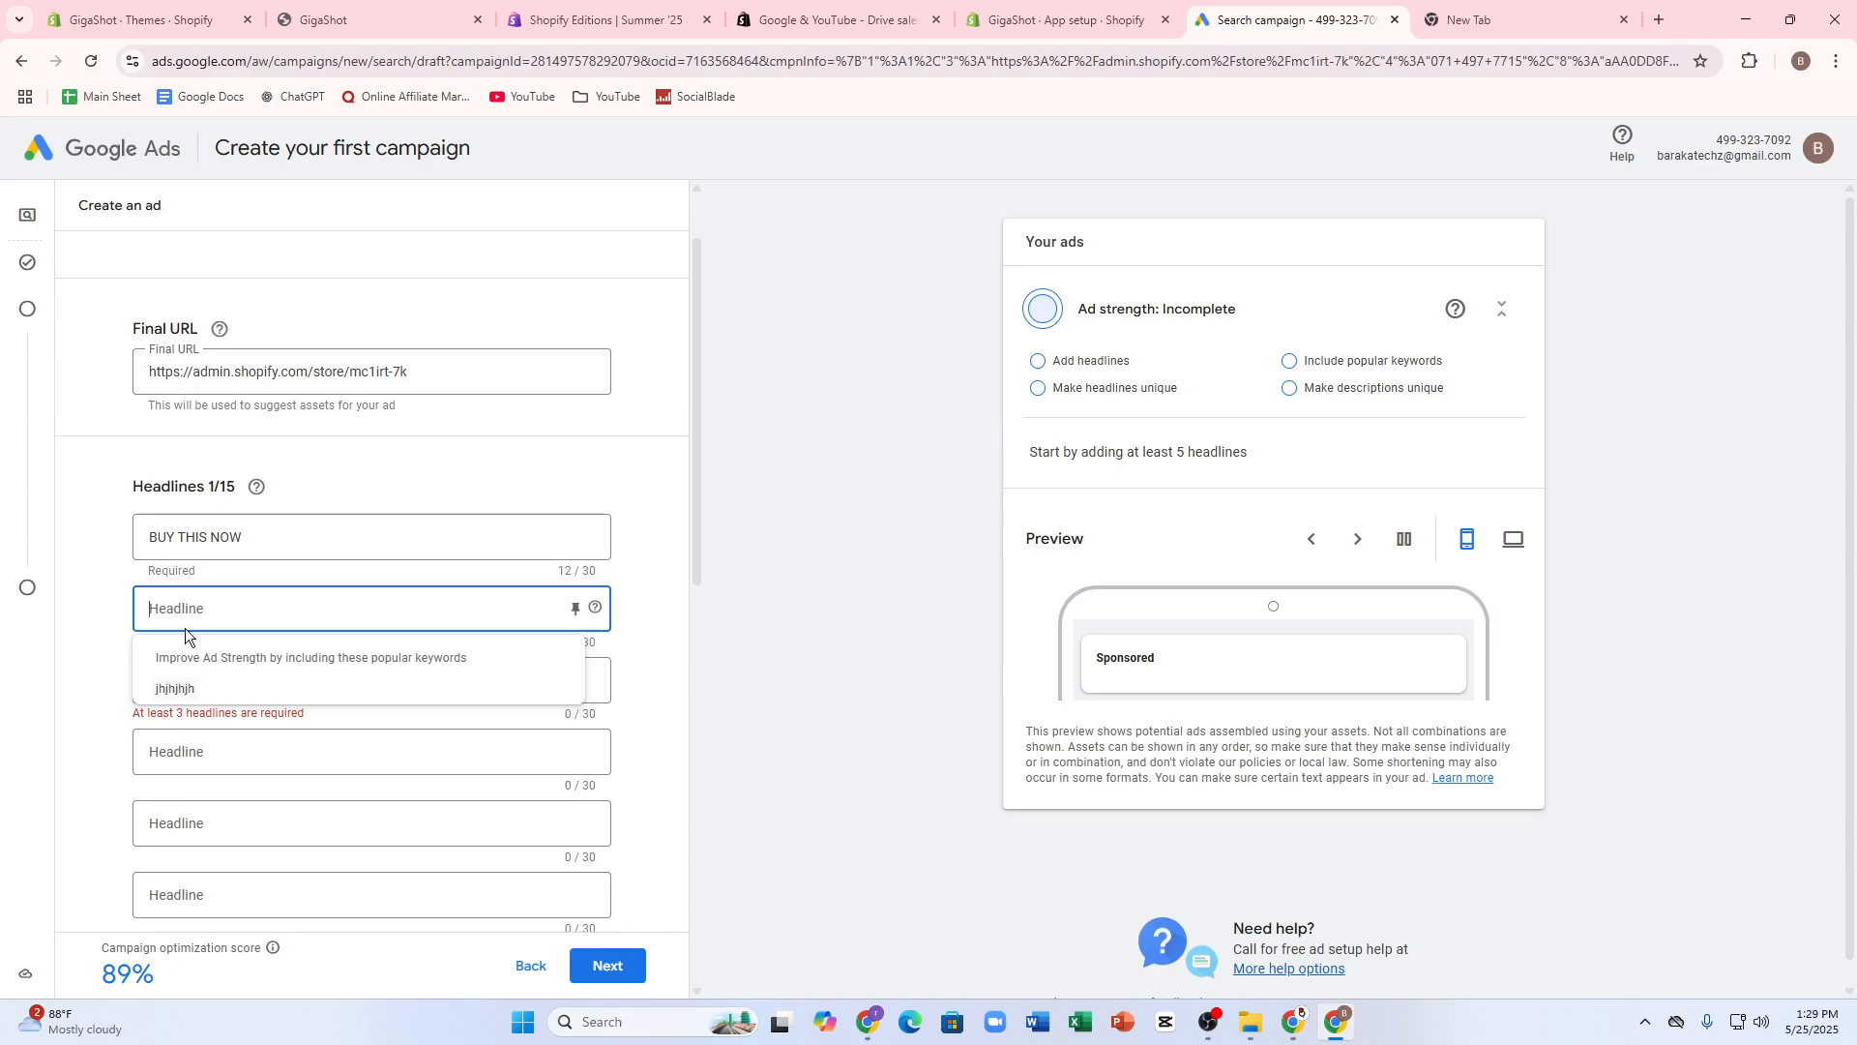
{"action": "type", "text": "SAVE O"}
{"action": "key", "text": "BackSpace"}
{"action": "type", "text": "IT"}
{"action": "key", "text": "BackSpace"}
{"action": "key", "text": "BackSpace"}
{"action": "key", "text": "BackSpace"}
{"action": "type", "text": "UPTO 20"}
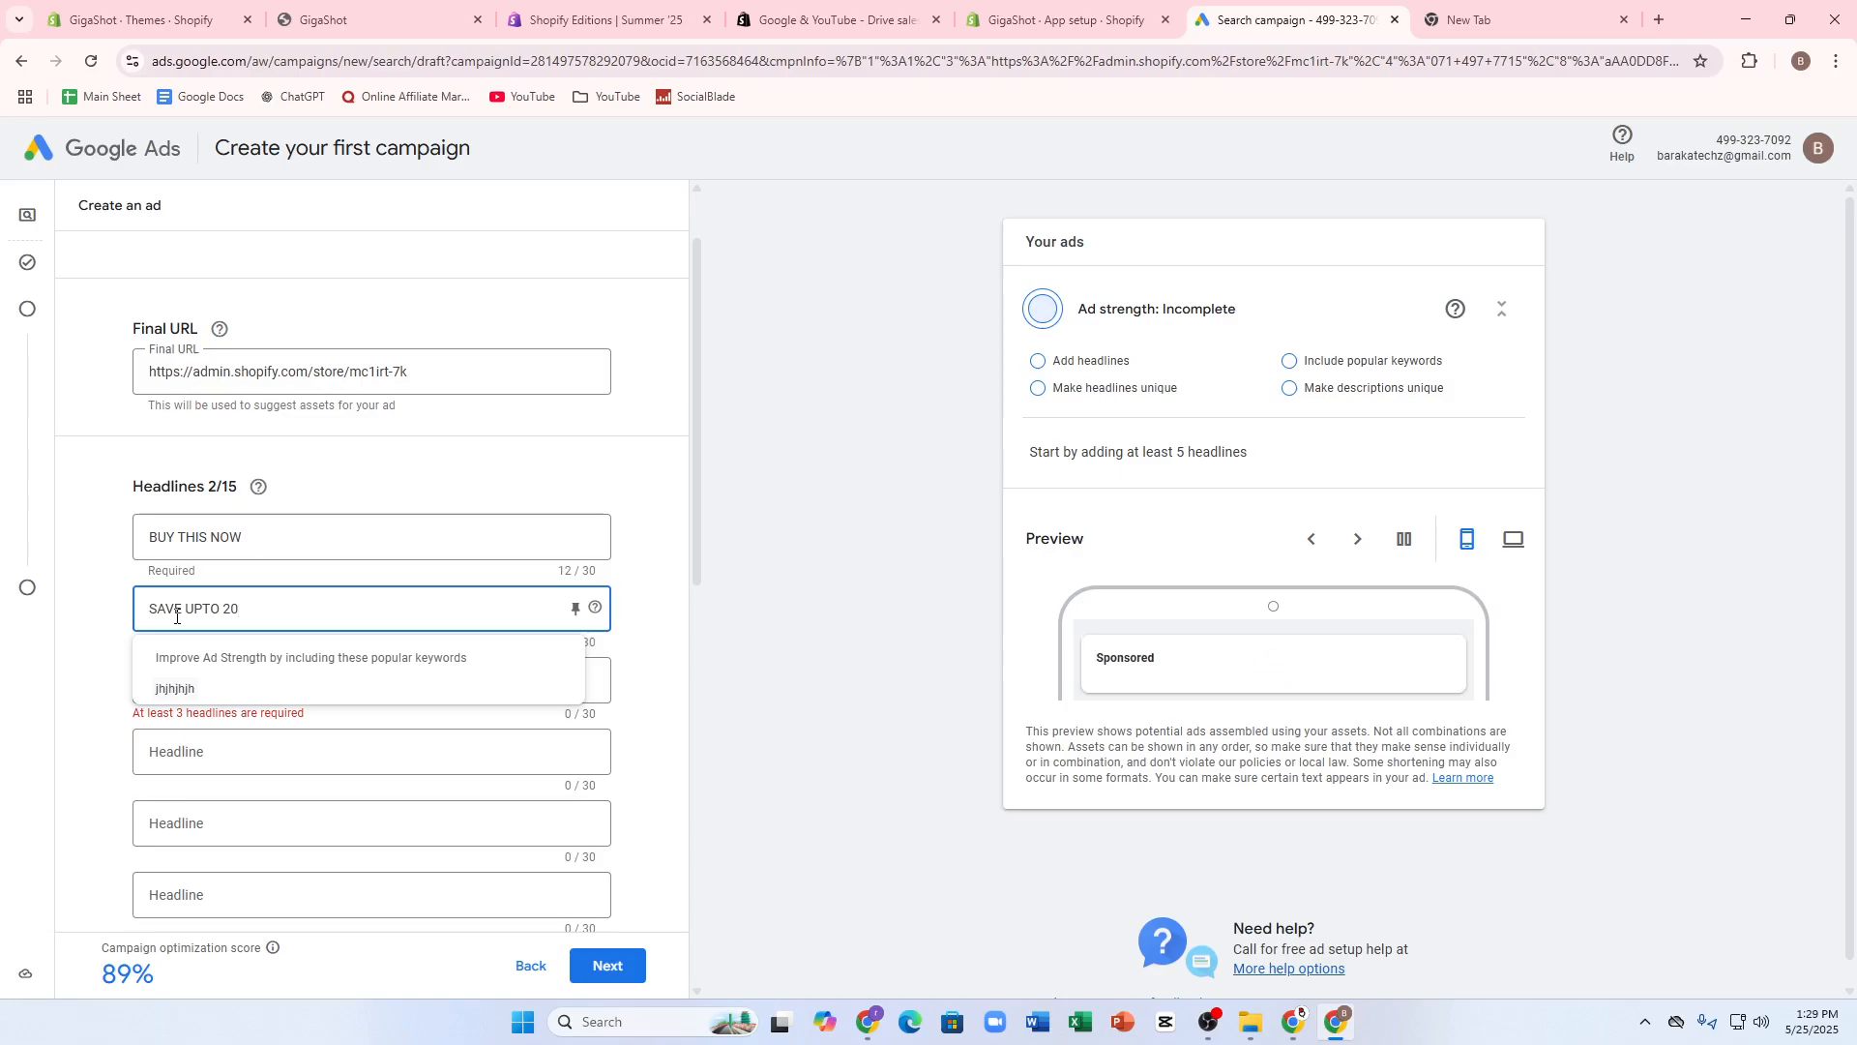
{"action": "type", "text": "$"}
- Leave the remaining headlines empty and enter THIS IS THE BEST PRODUCT as the ad's first description
{"action": "left_click", "coordinate": [184, 759]}
{"action": "scroll", "coordinate": [290, 760], "scroll_direction": "down", "scroll_amount": 2}
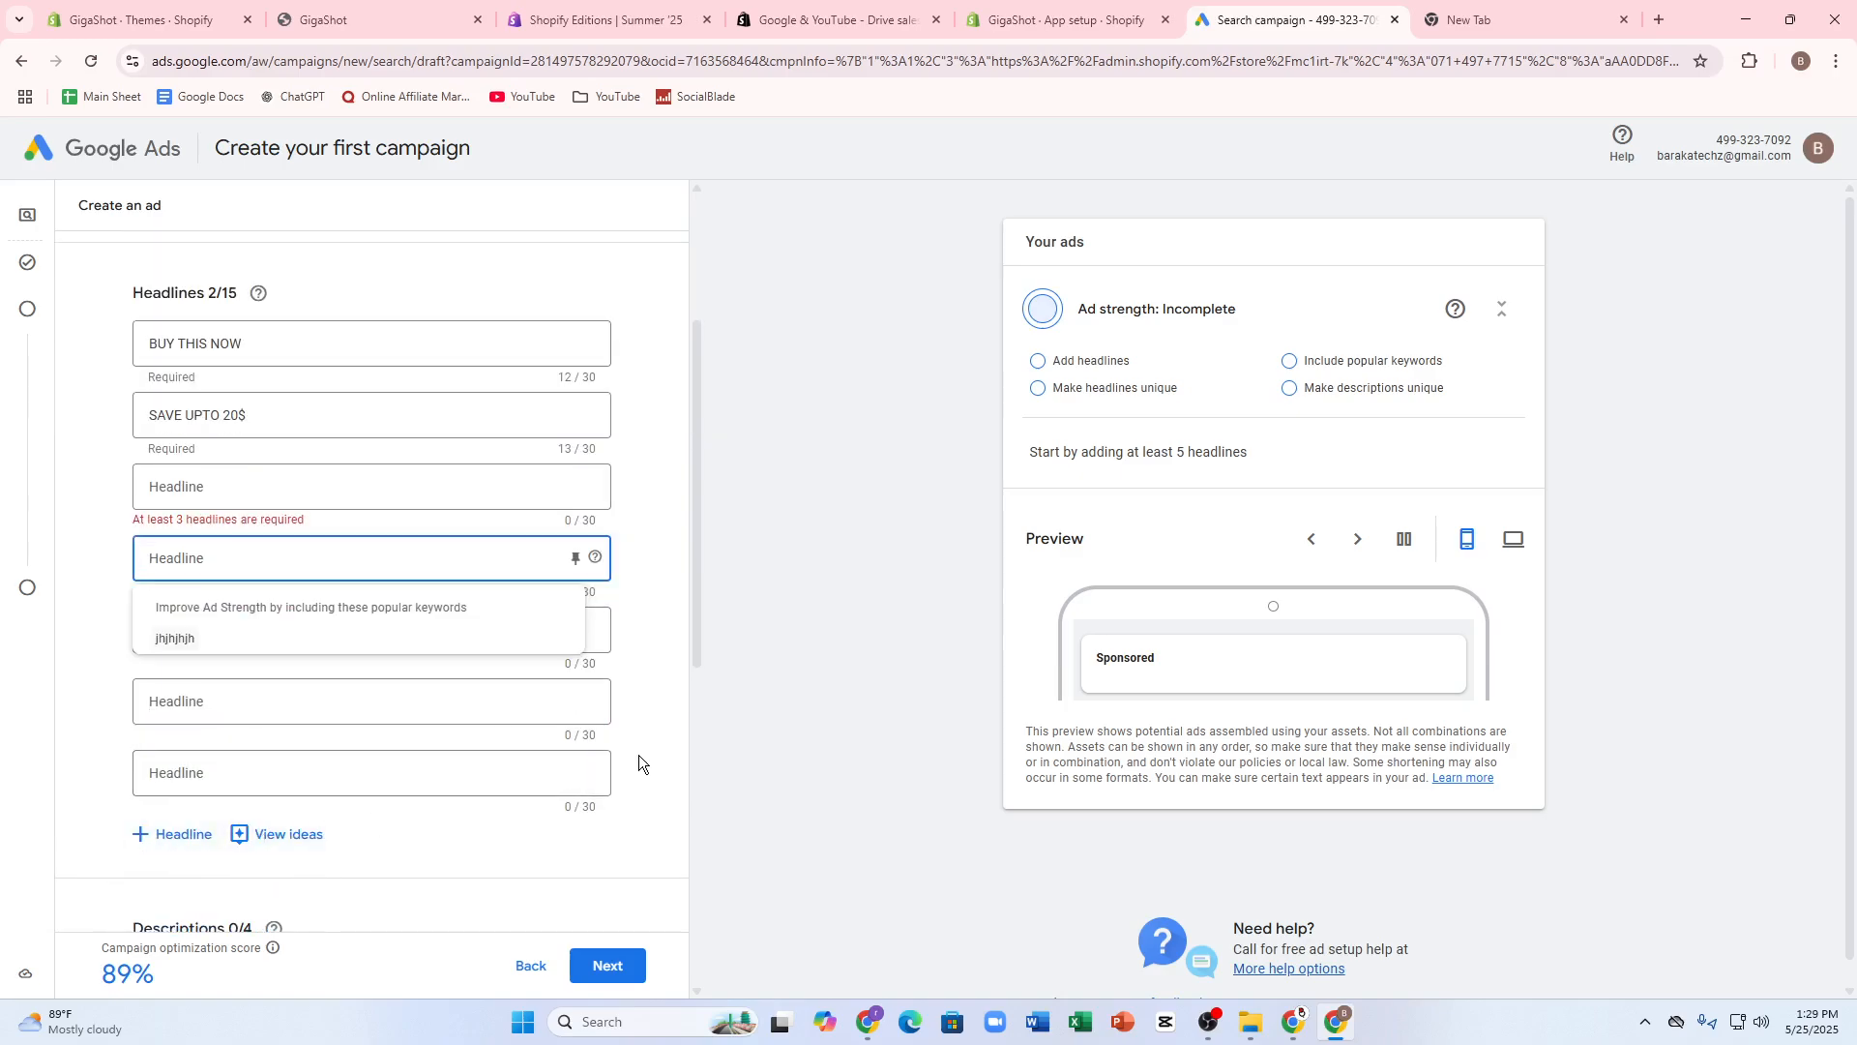
{"action": "scroll", "coordinate": [585, 880], "scroll_direction": "down", "scroll_amount": 2}
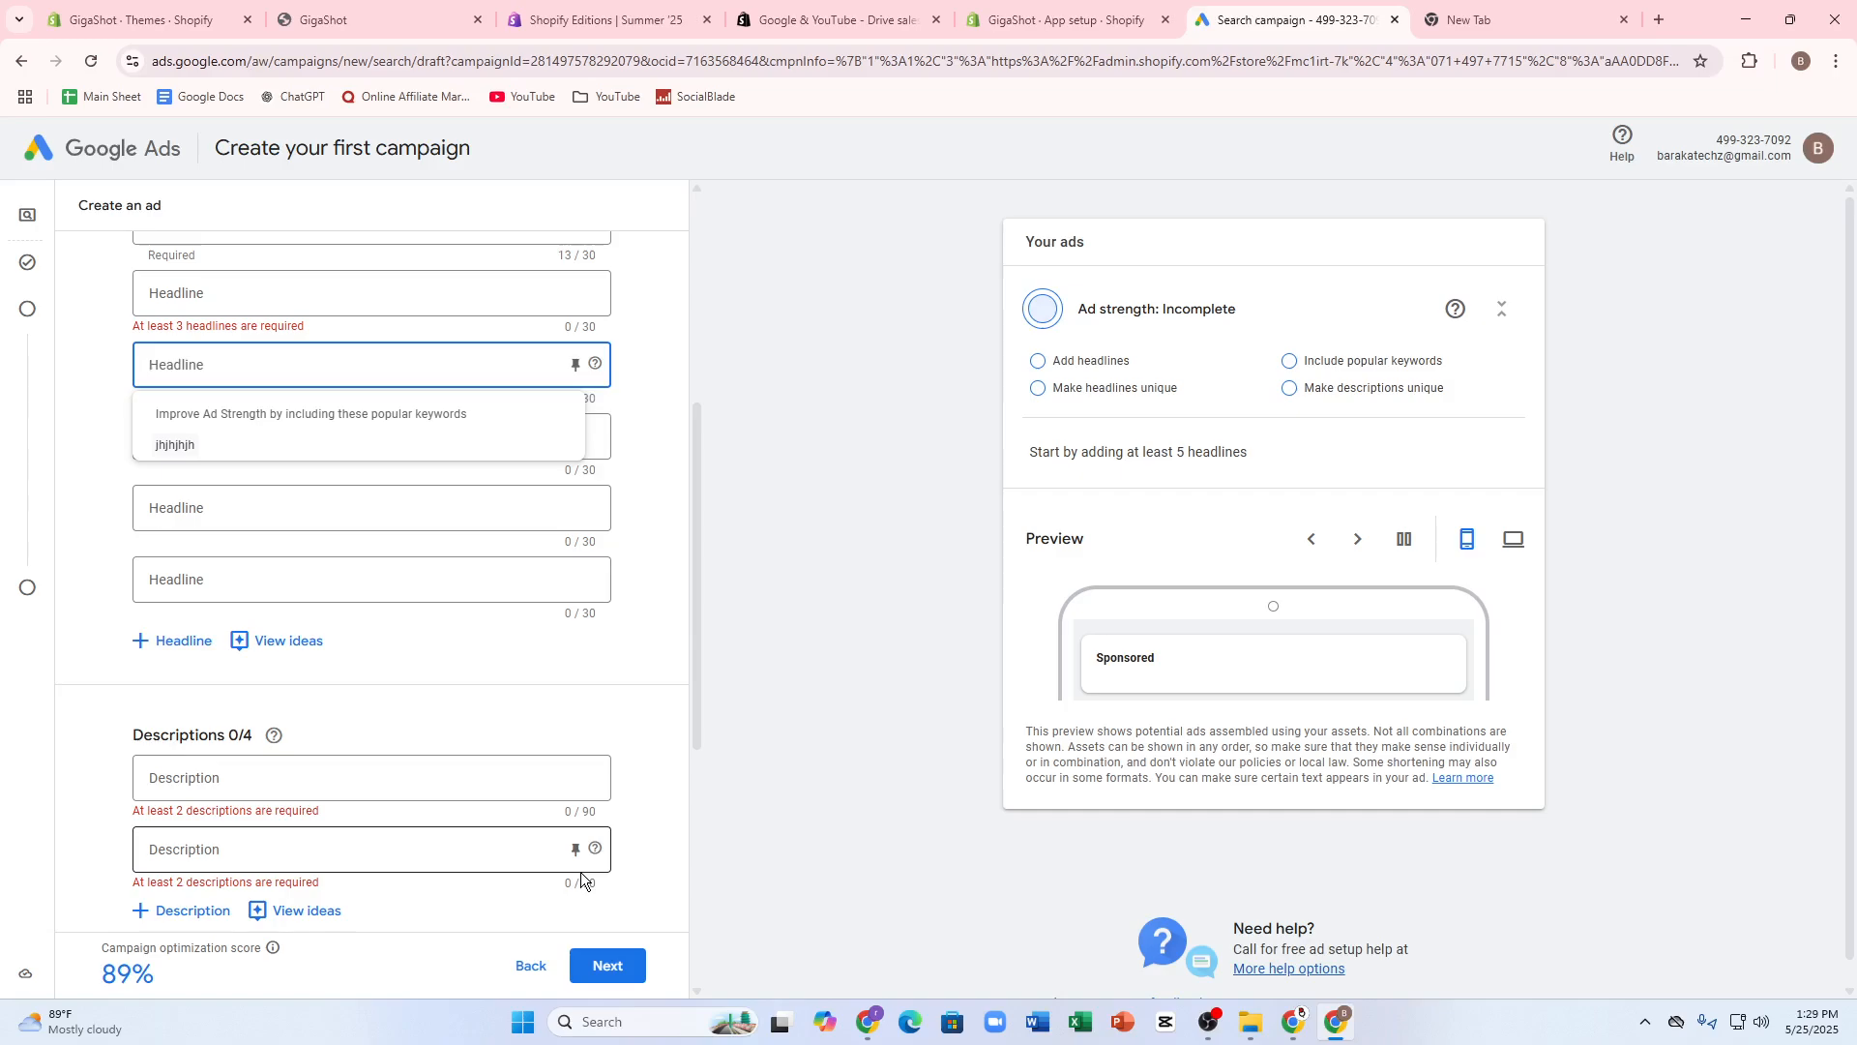
{"action": "left_click", "coordinate": [638, 712]}
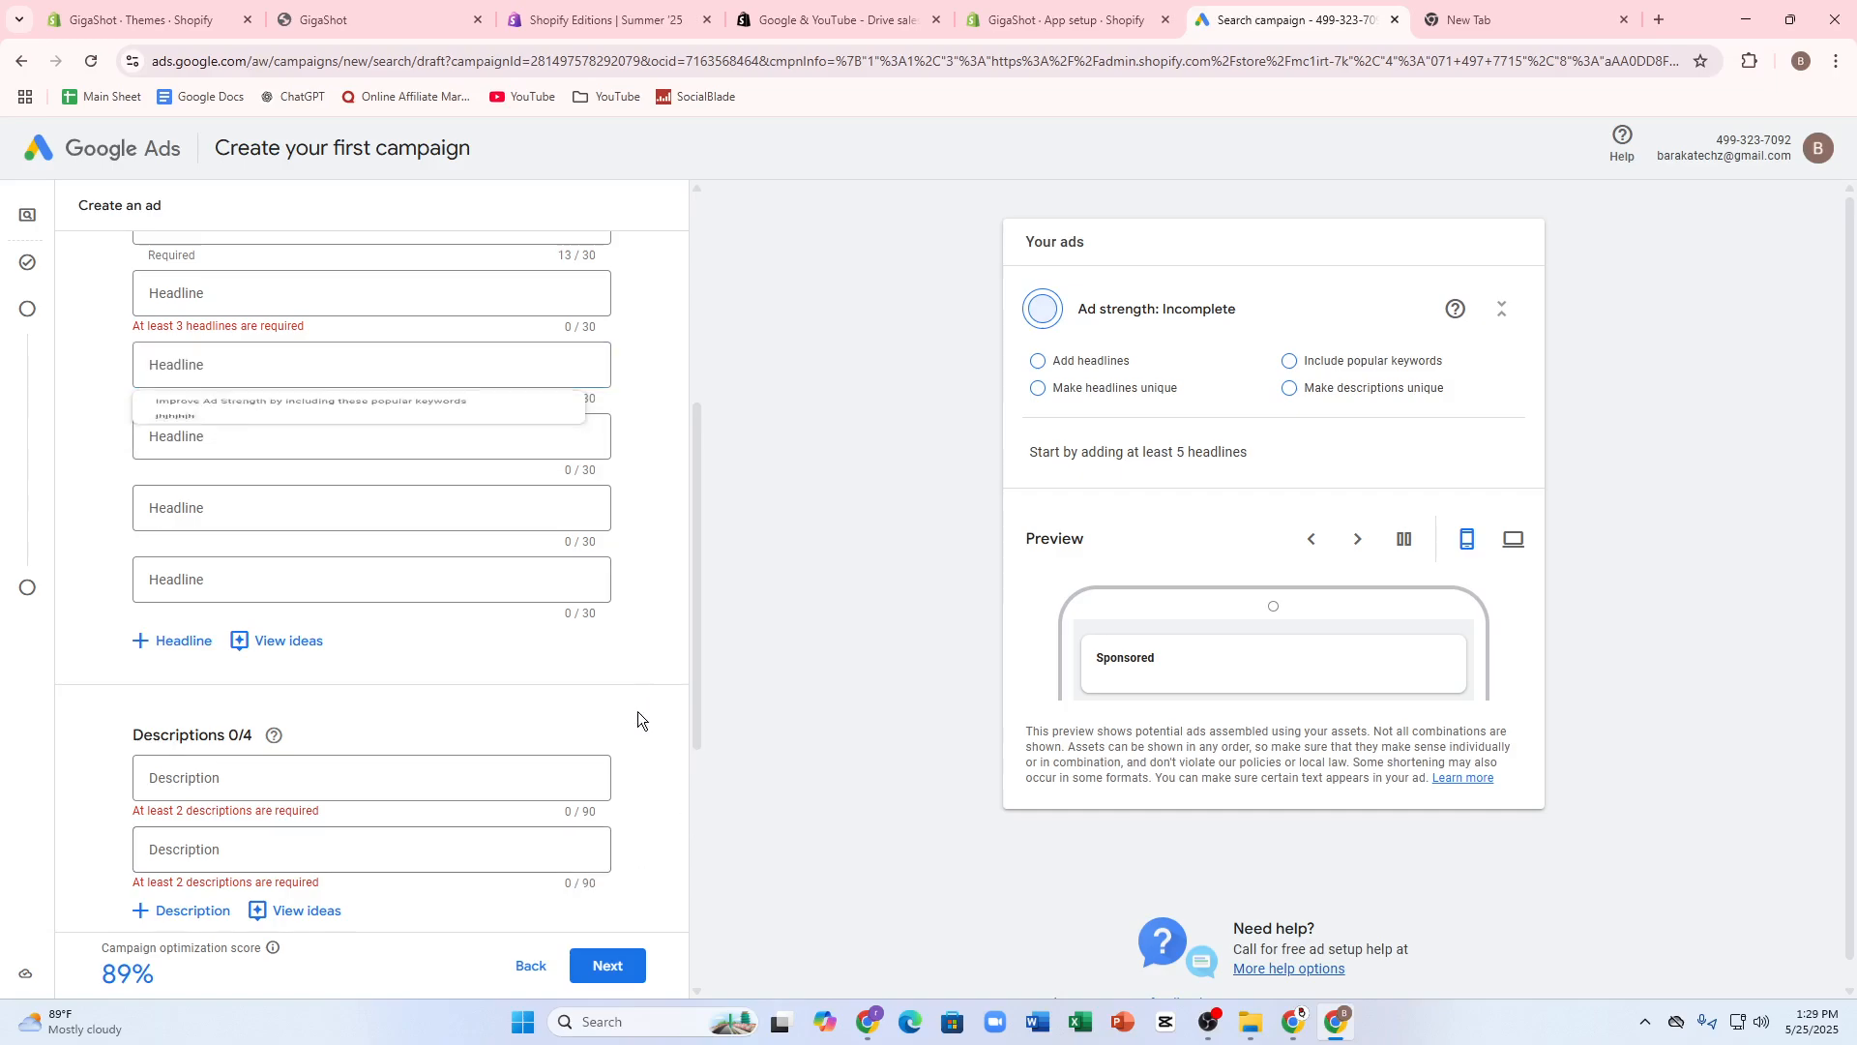
{"action": "left_click", "coordinate": [206, 764]}
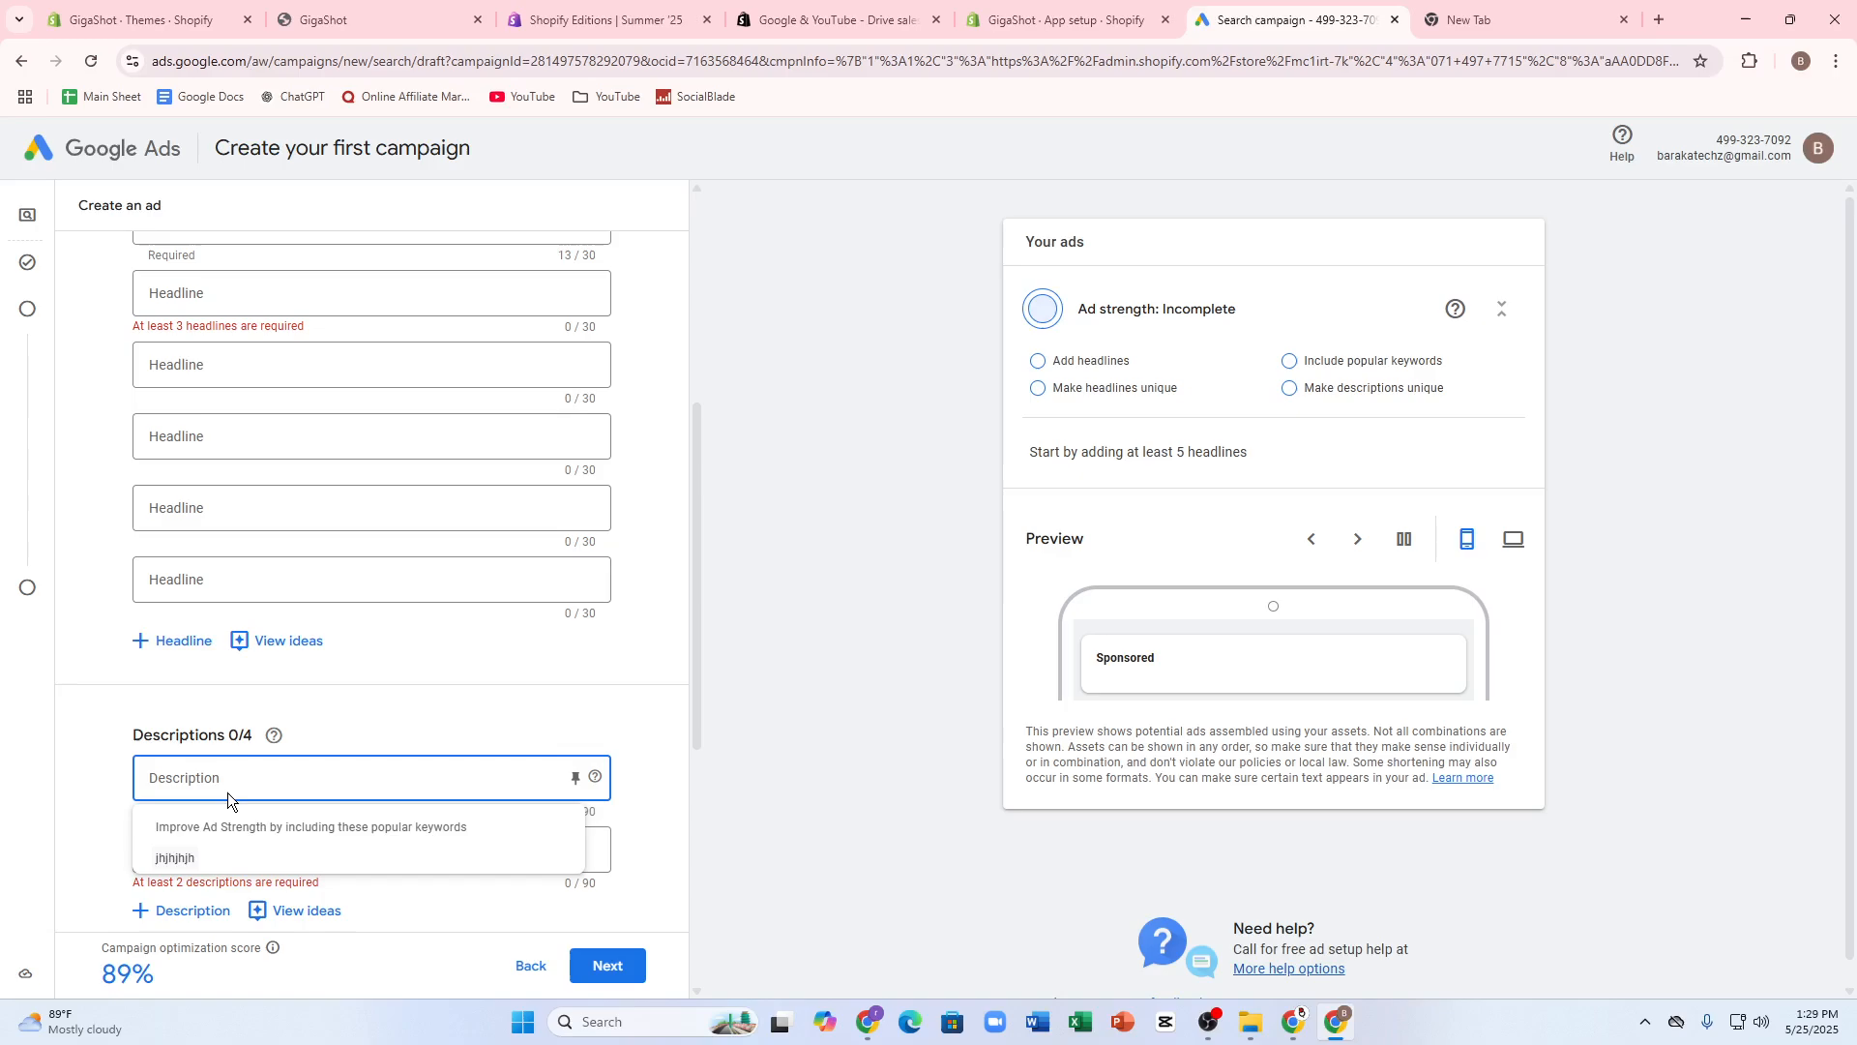
{"action": "type", "text": "THIS IS THE BEST PRODUCT"}
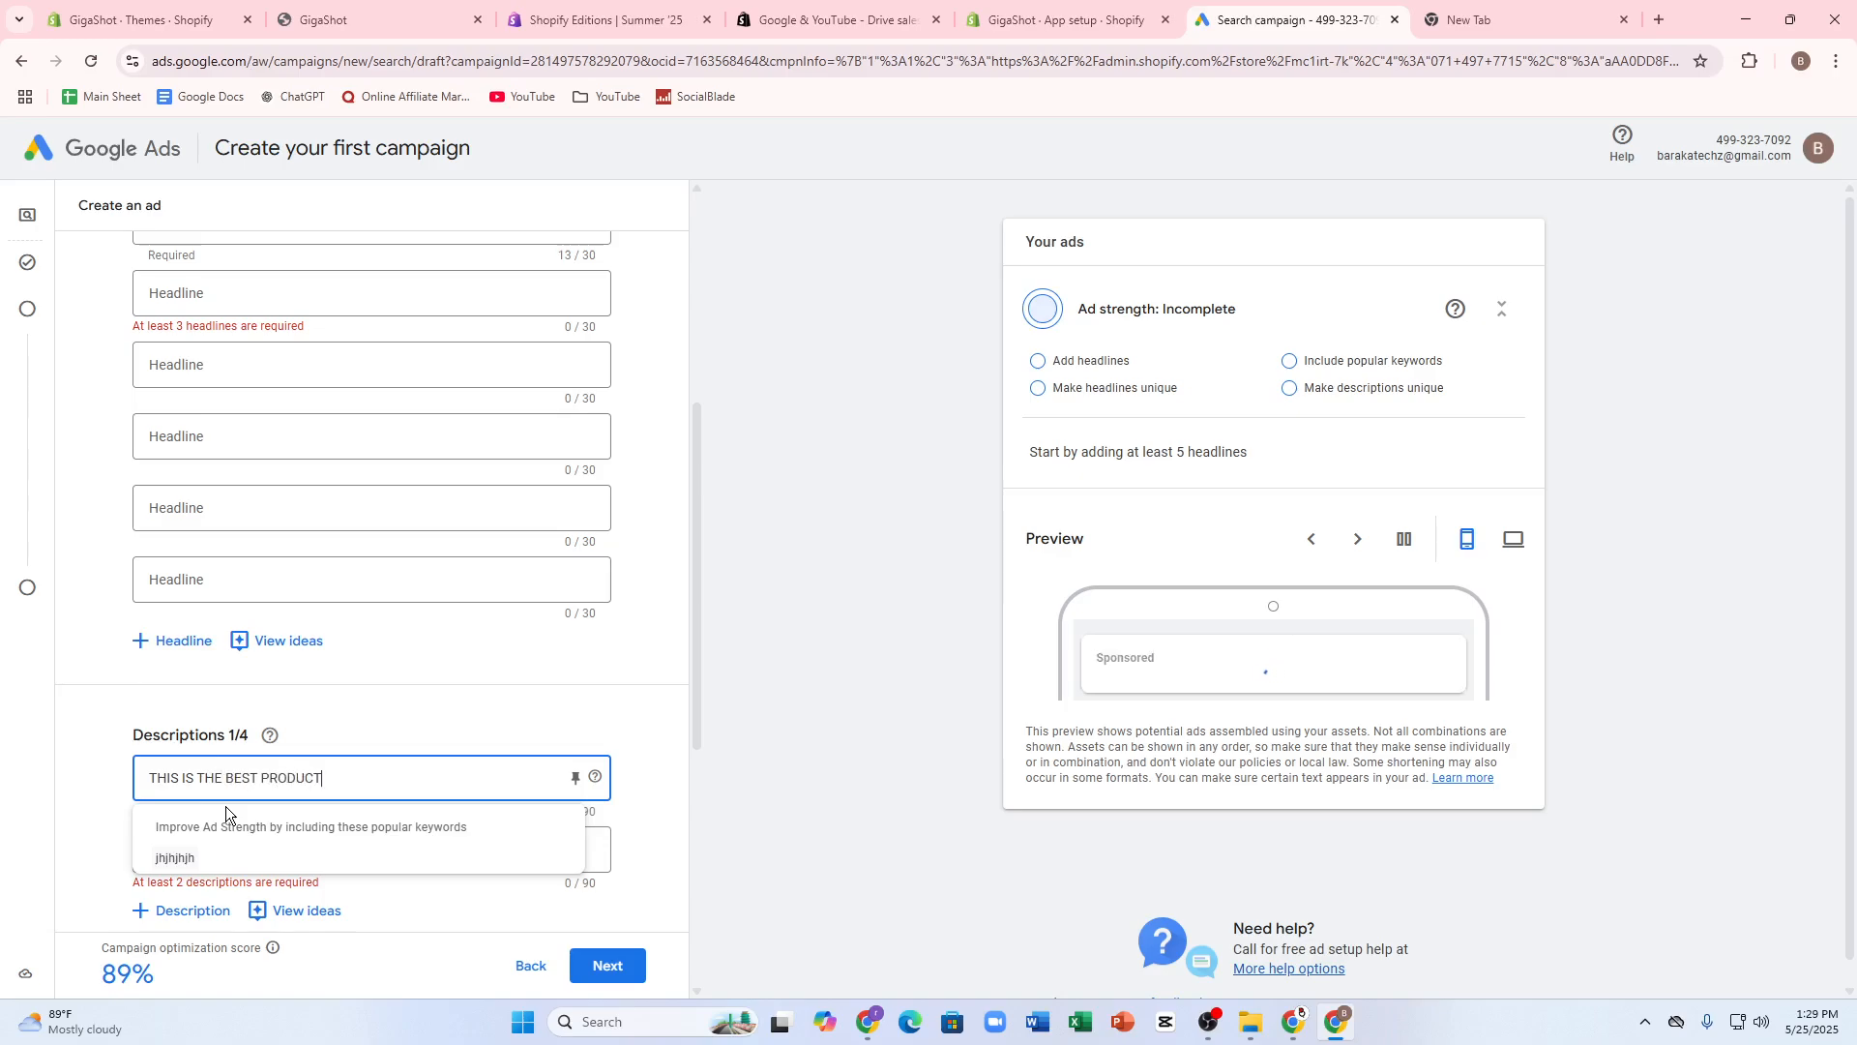
{"action": "scroll", "coordinate": [229, 808], "scroll_direction": "down", "scroll_amount": 4}
{"action": "left_click", "coordinate": [263, 599]}
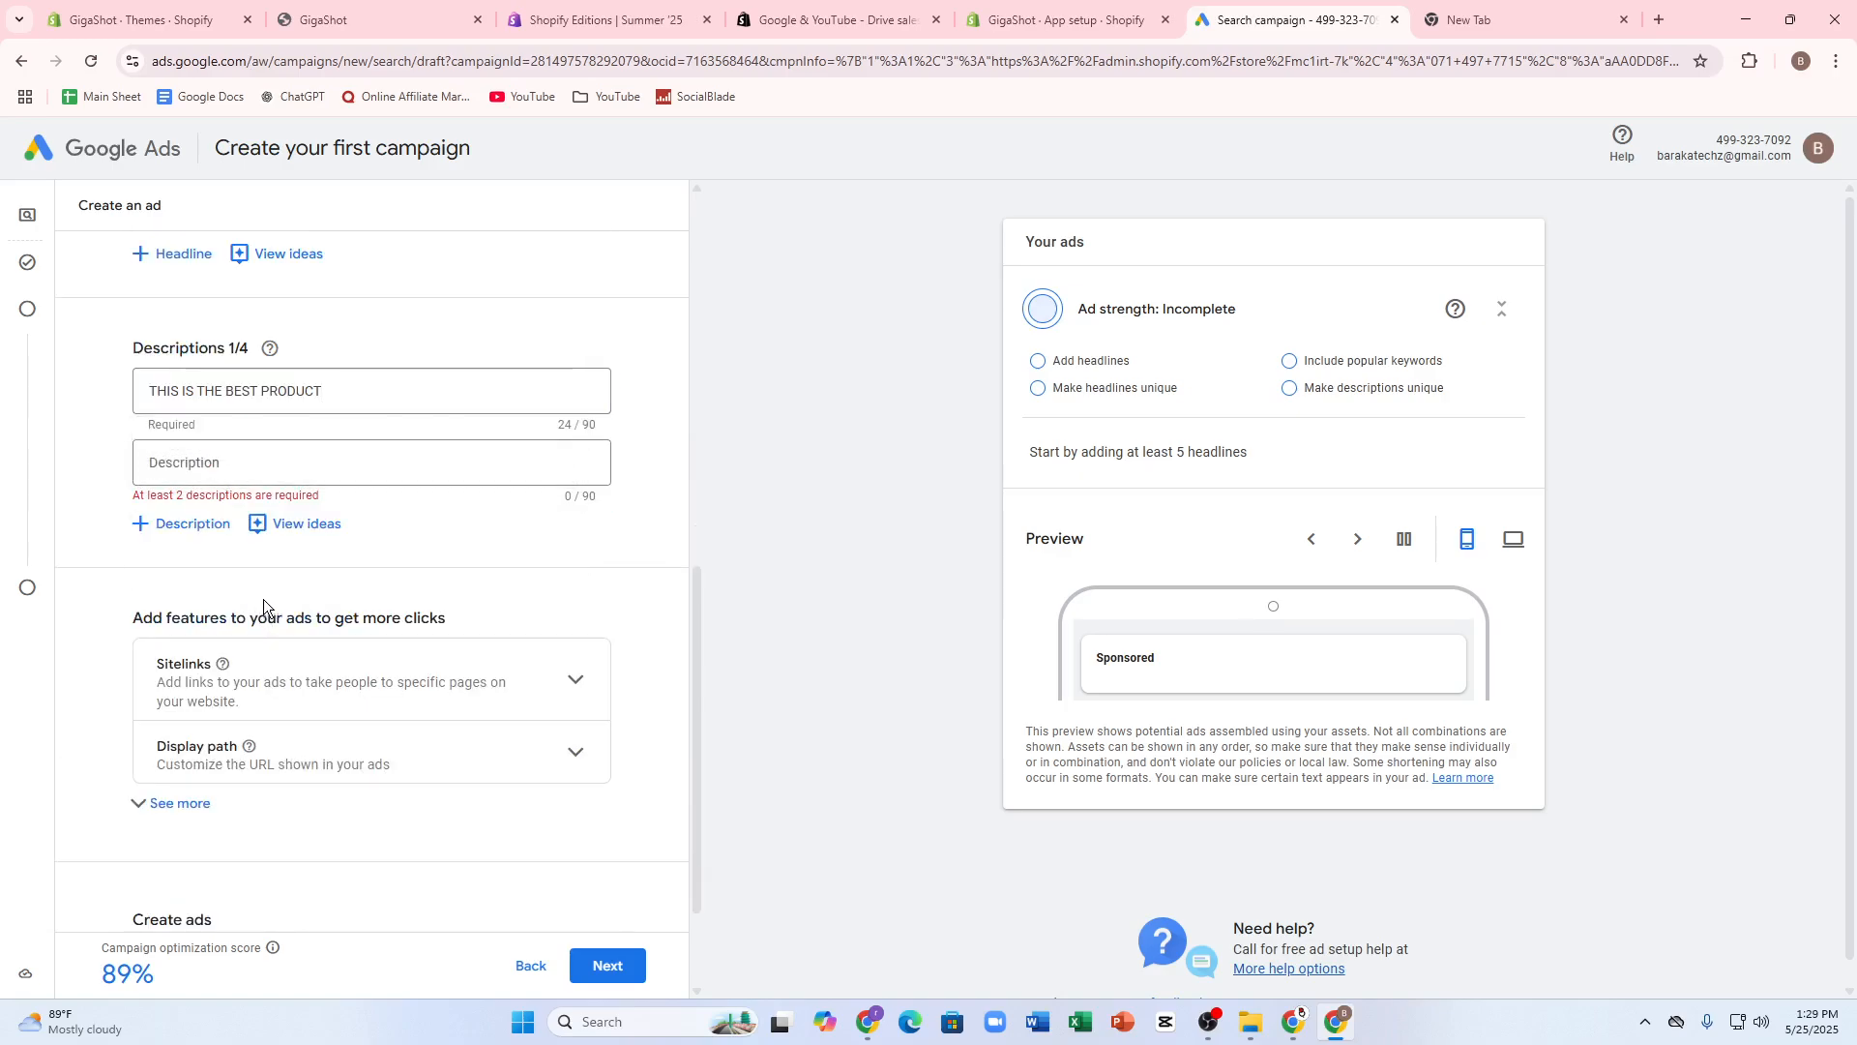
{"action": "left_click", "coordinate": [236, 458]}
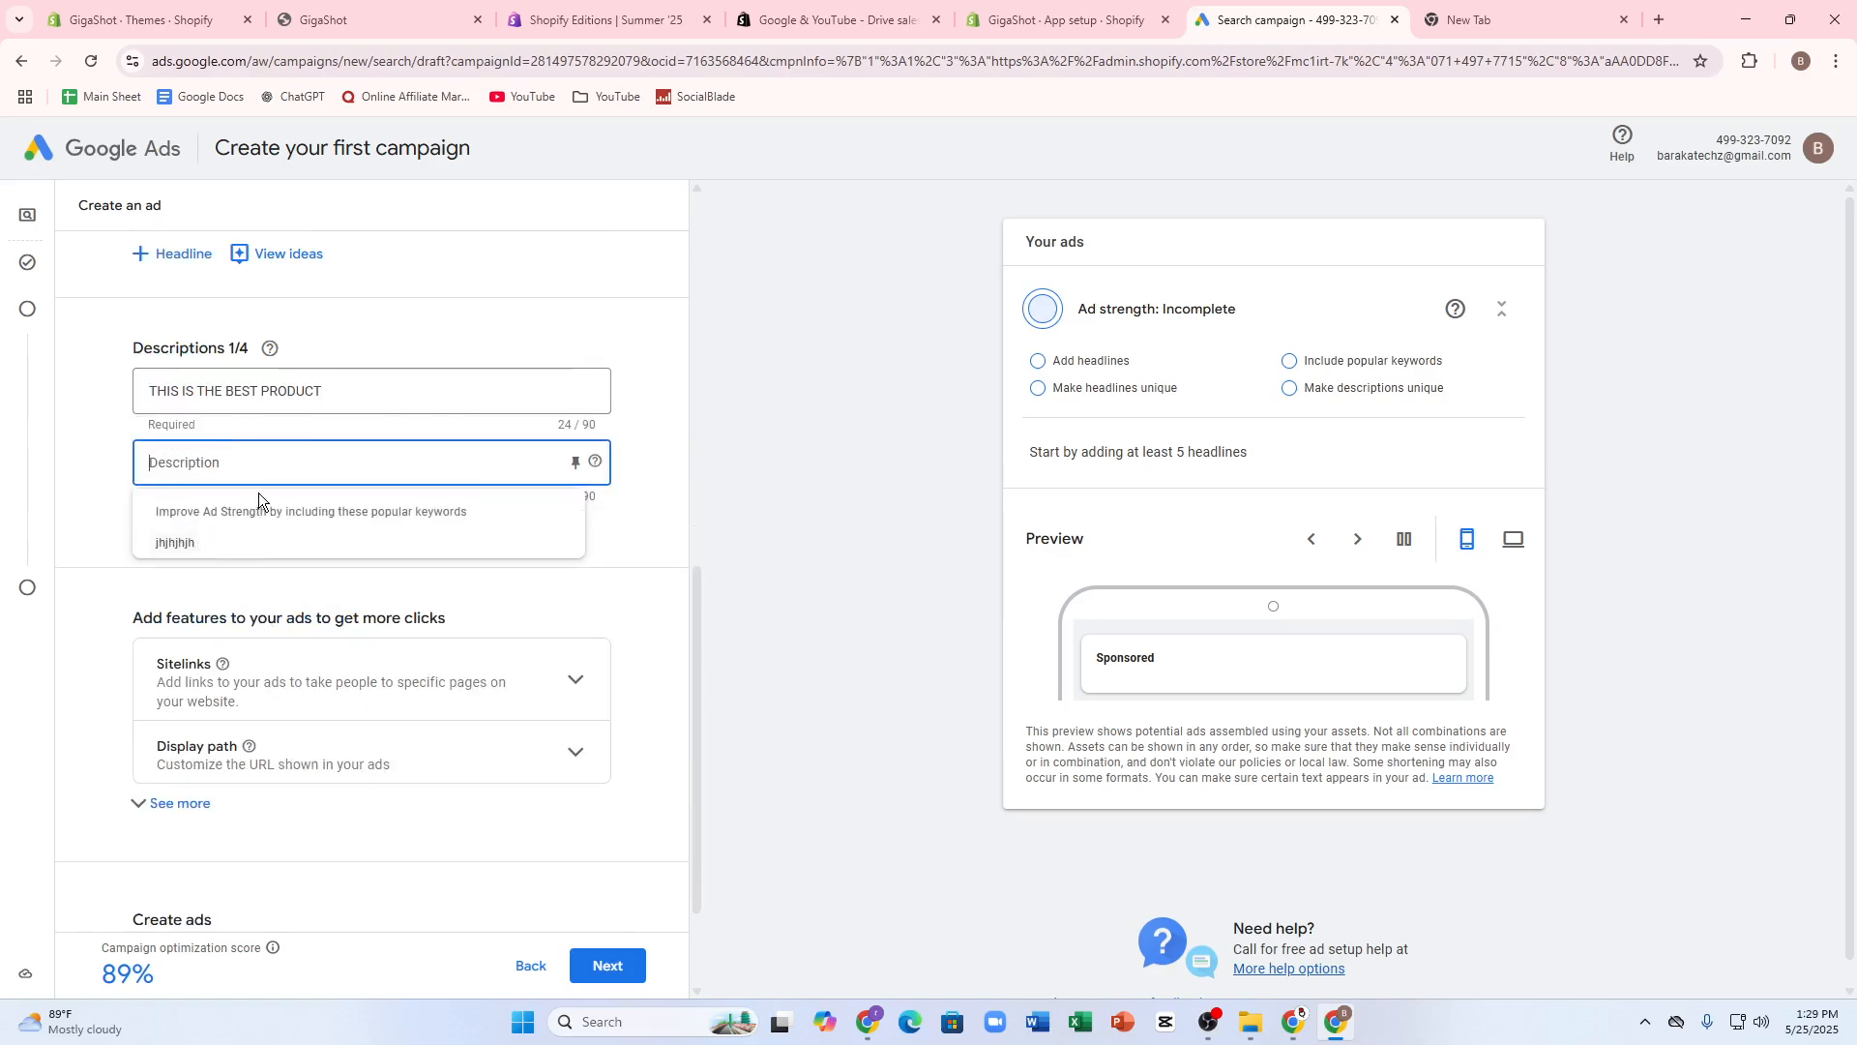
{"action": "left_click", "coordinate": [582, 561]}
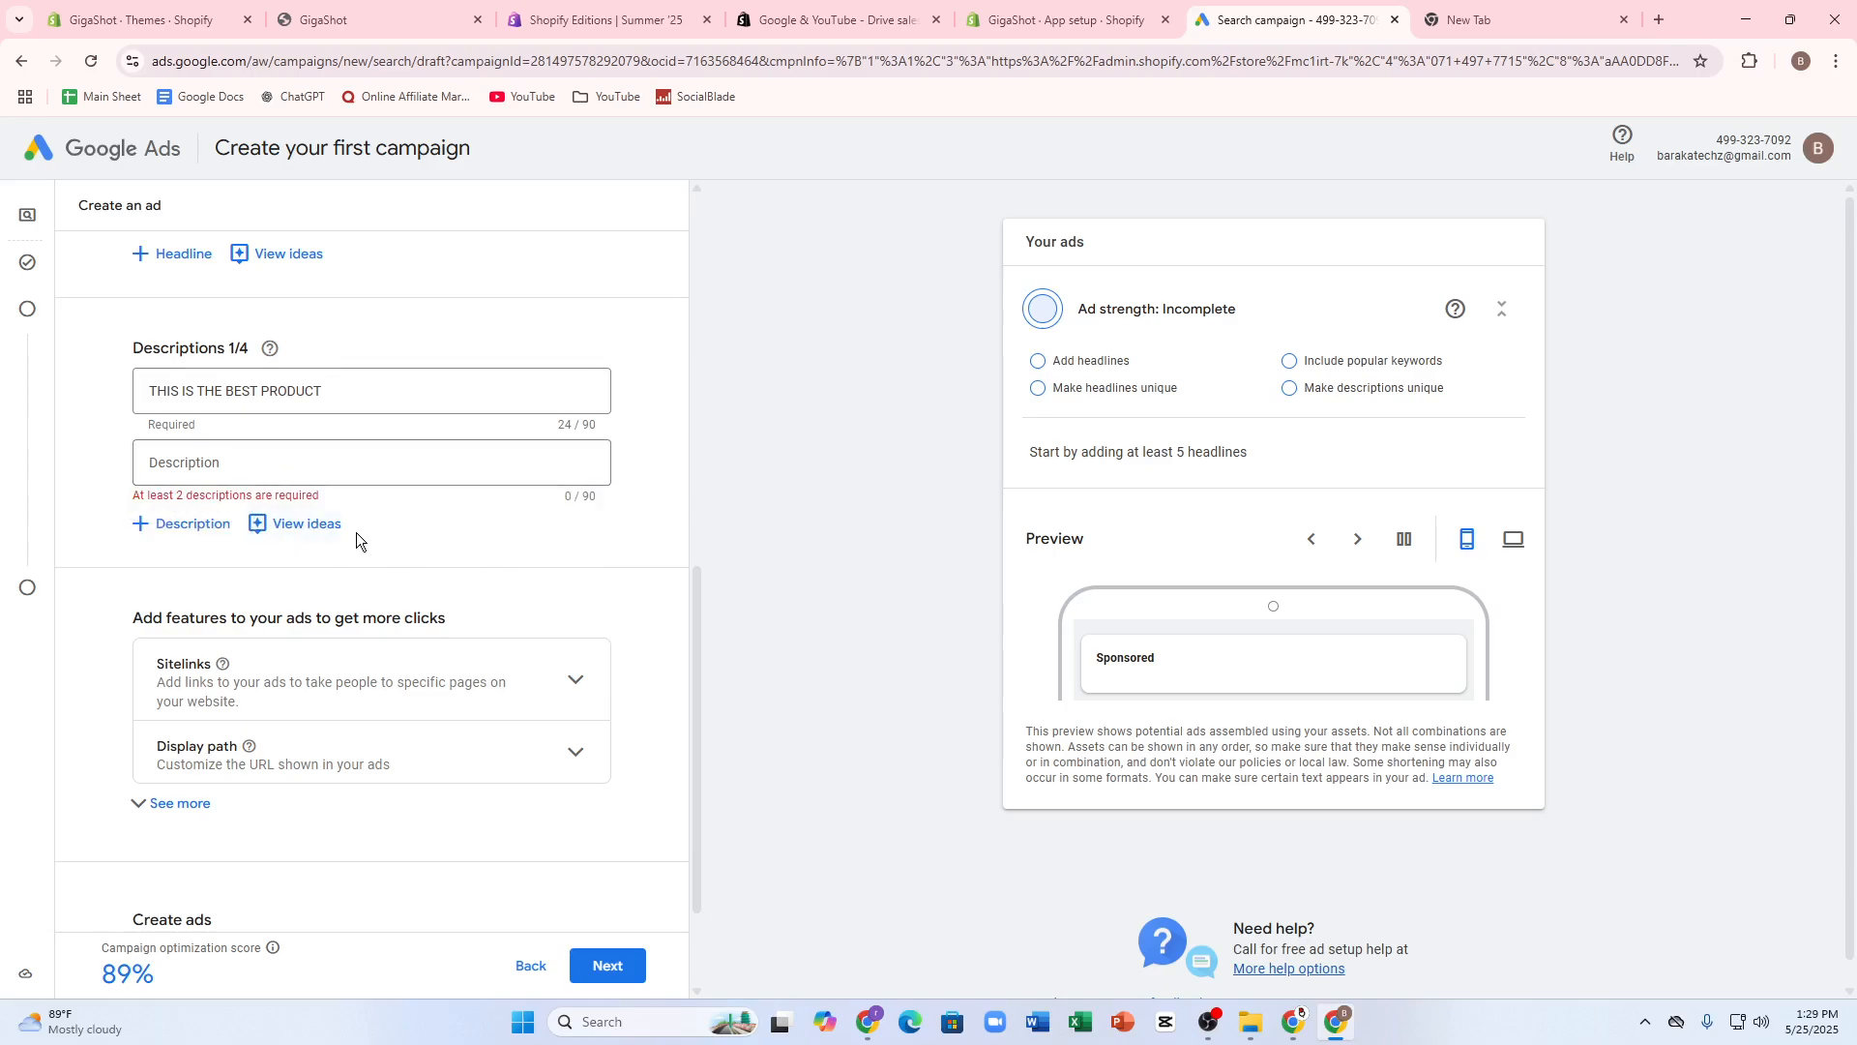
- Look at the campaign URL options for the tracking template and final URL suffix, and close them without entering anything
{"action": "scroll", "coordinate": [514, 896], "scroll_direction": "down", "scroll_amount": 2}
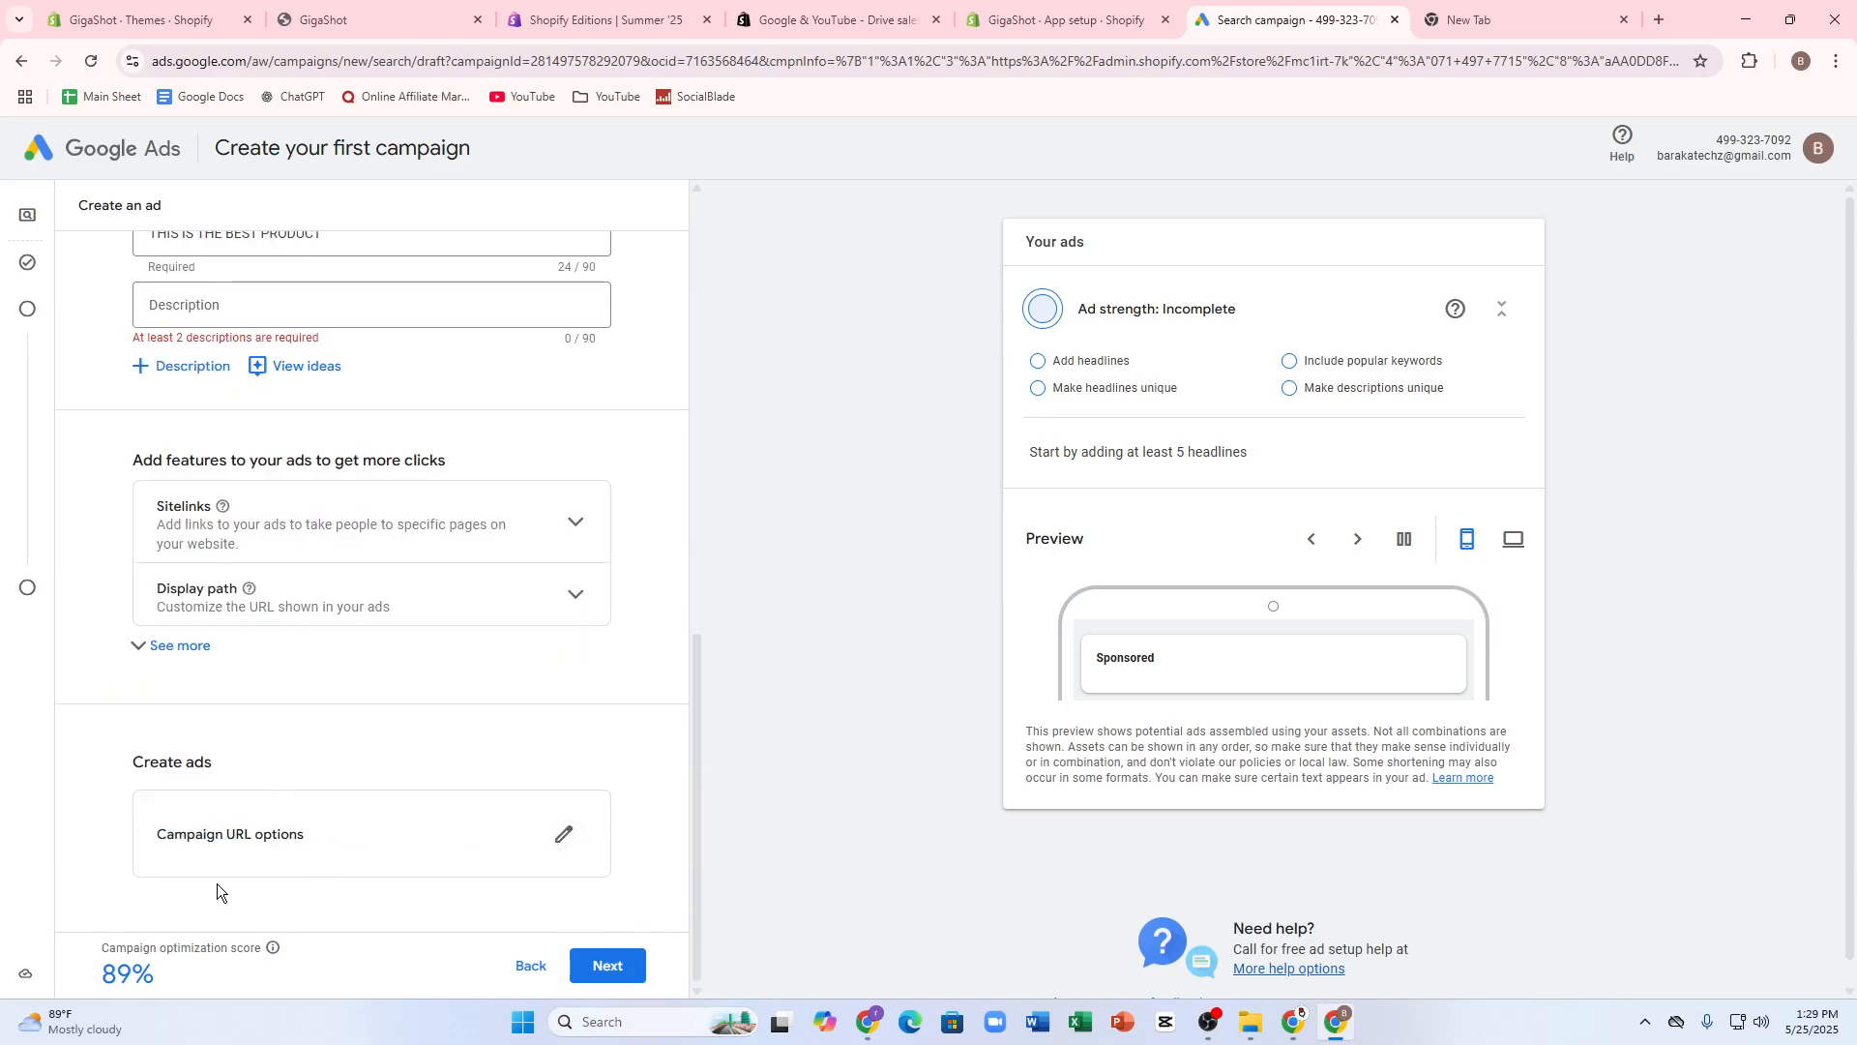
{"action": "left_click", "coordinate": [564, 836]}
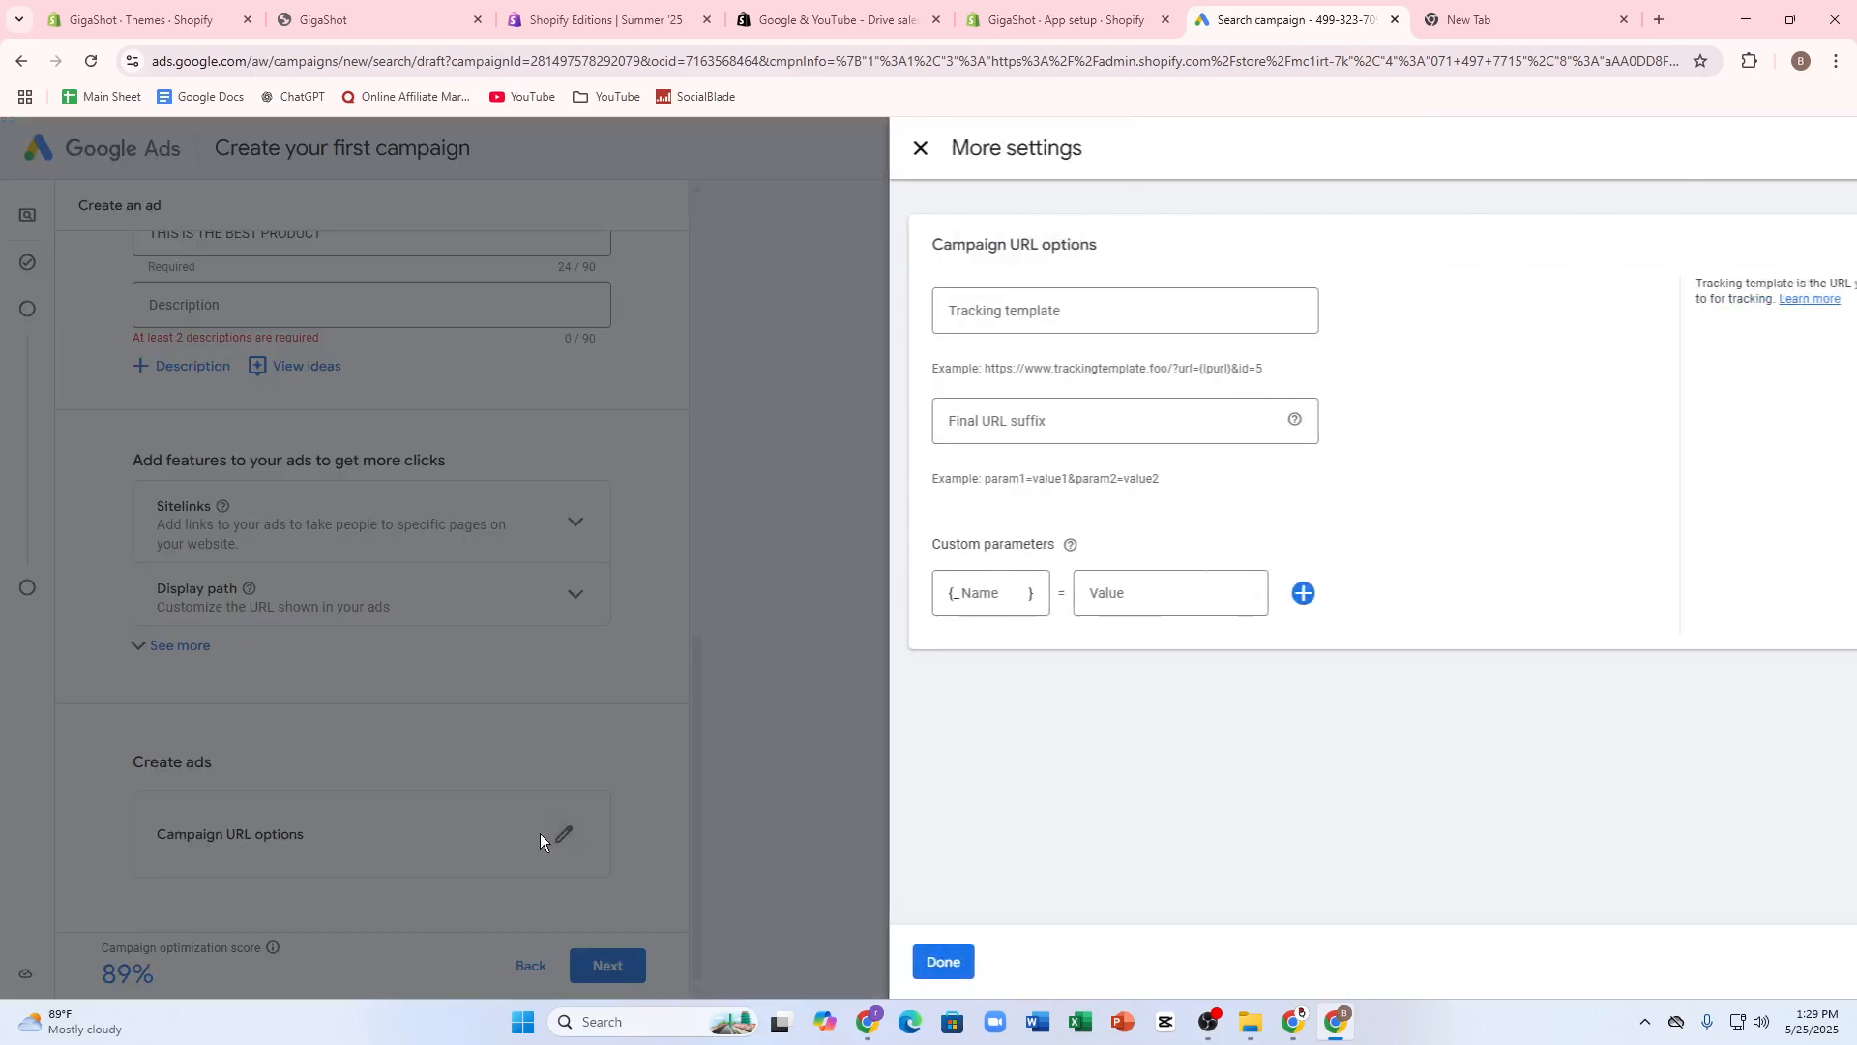
{"action": "left_click", "coordinate": [838, 317]}
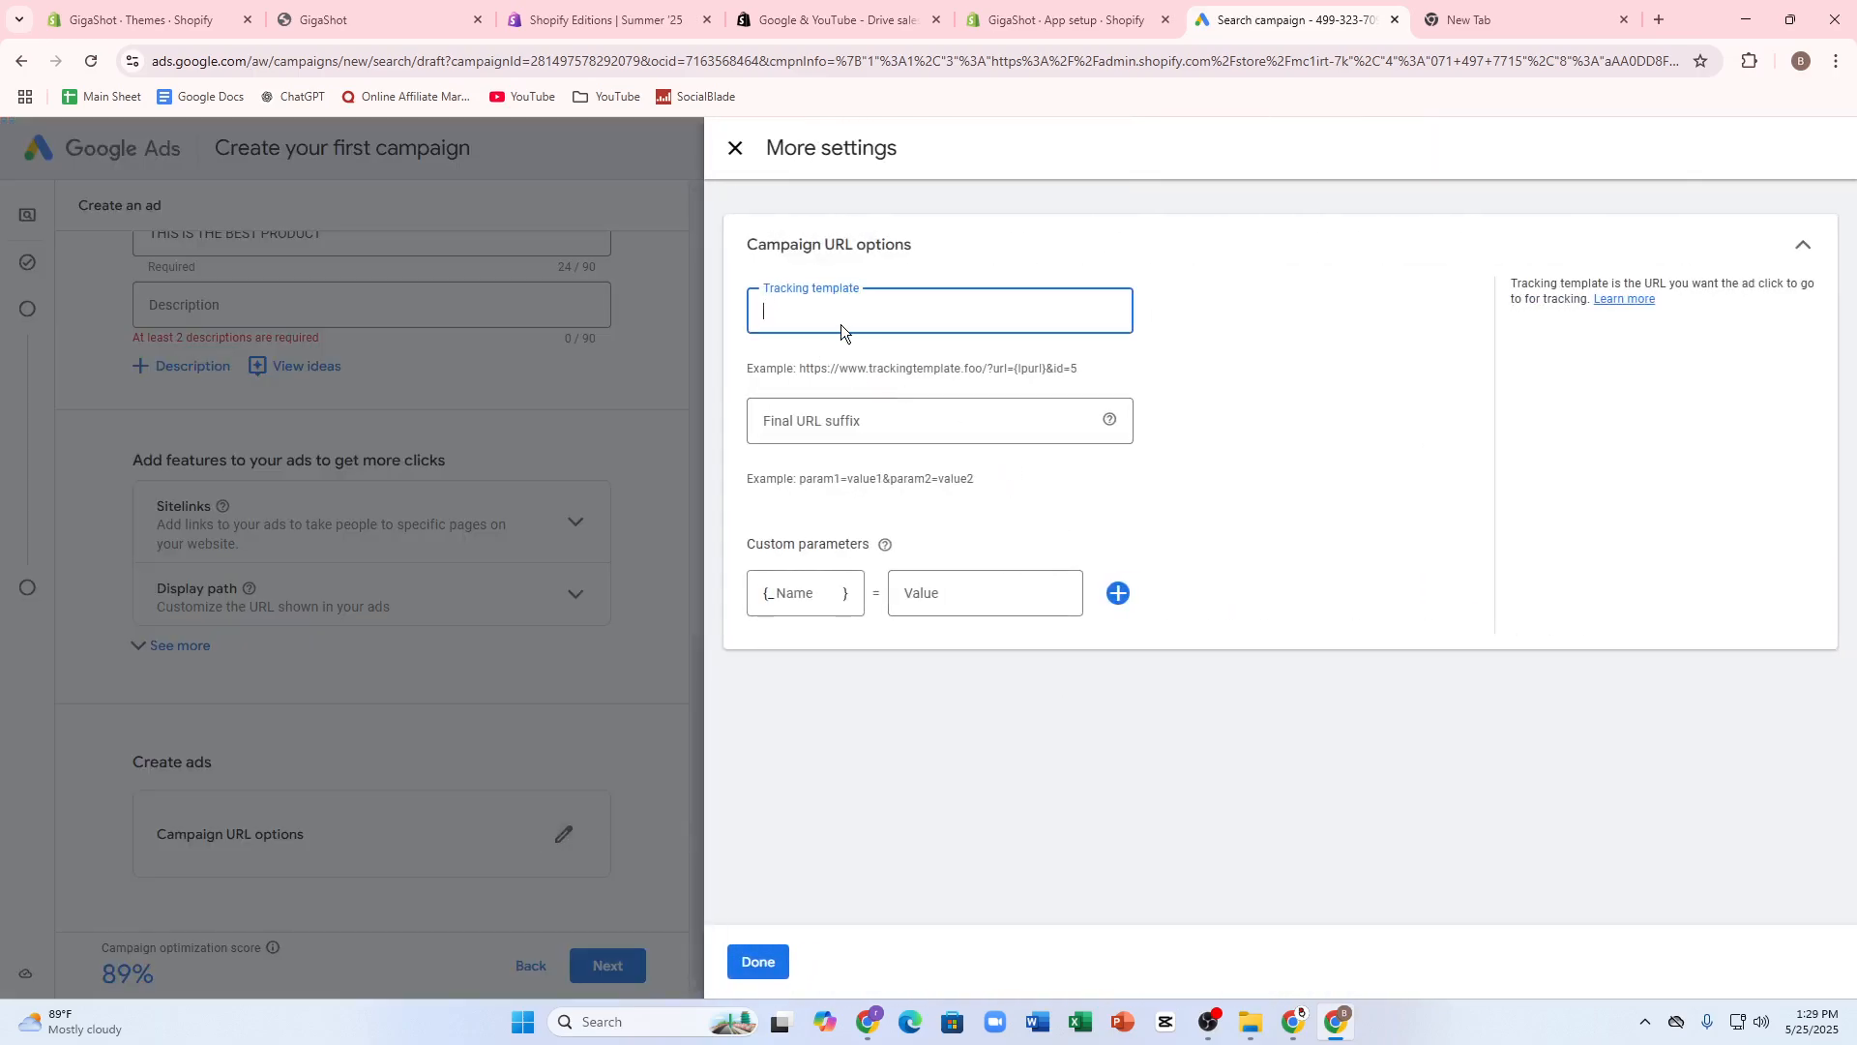
{"action": "left_click", "coordinate": [838, 418]}
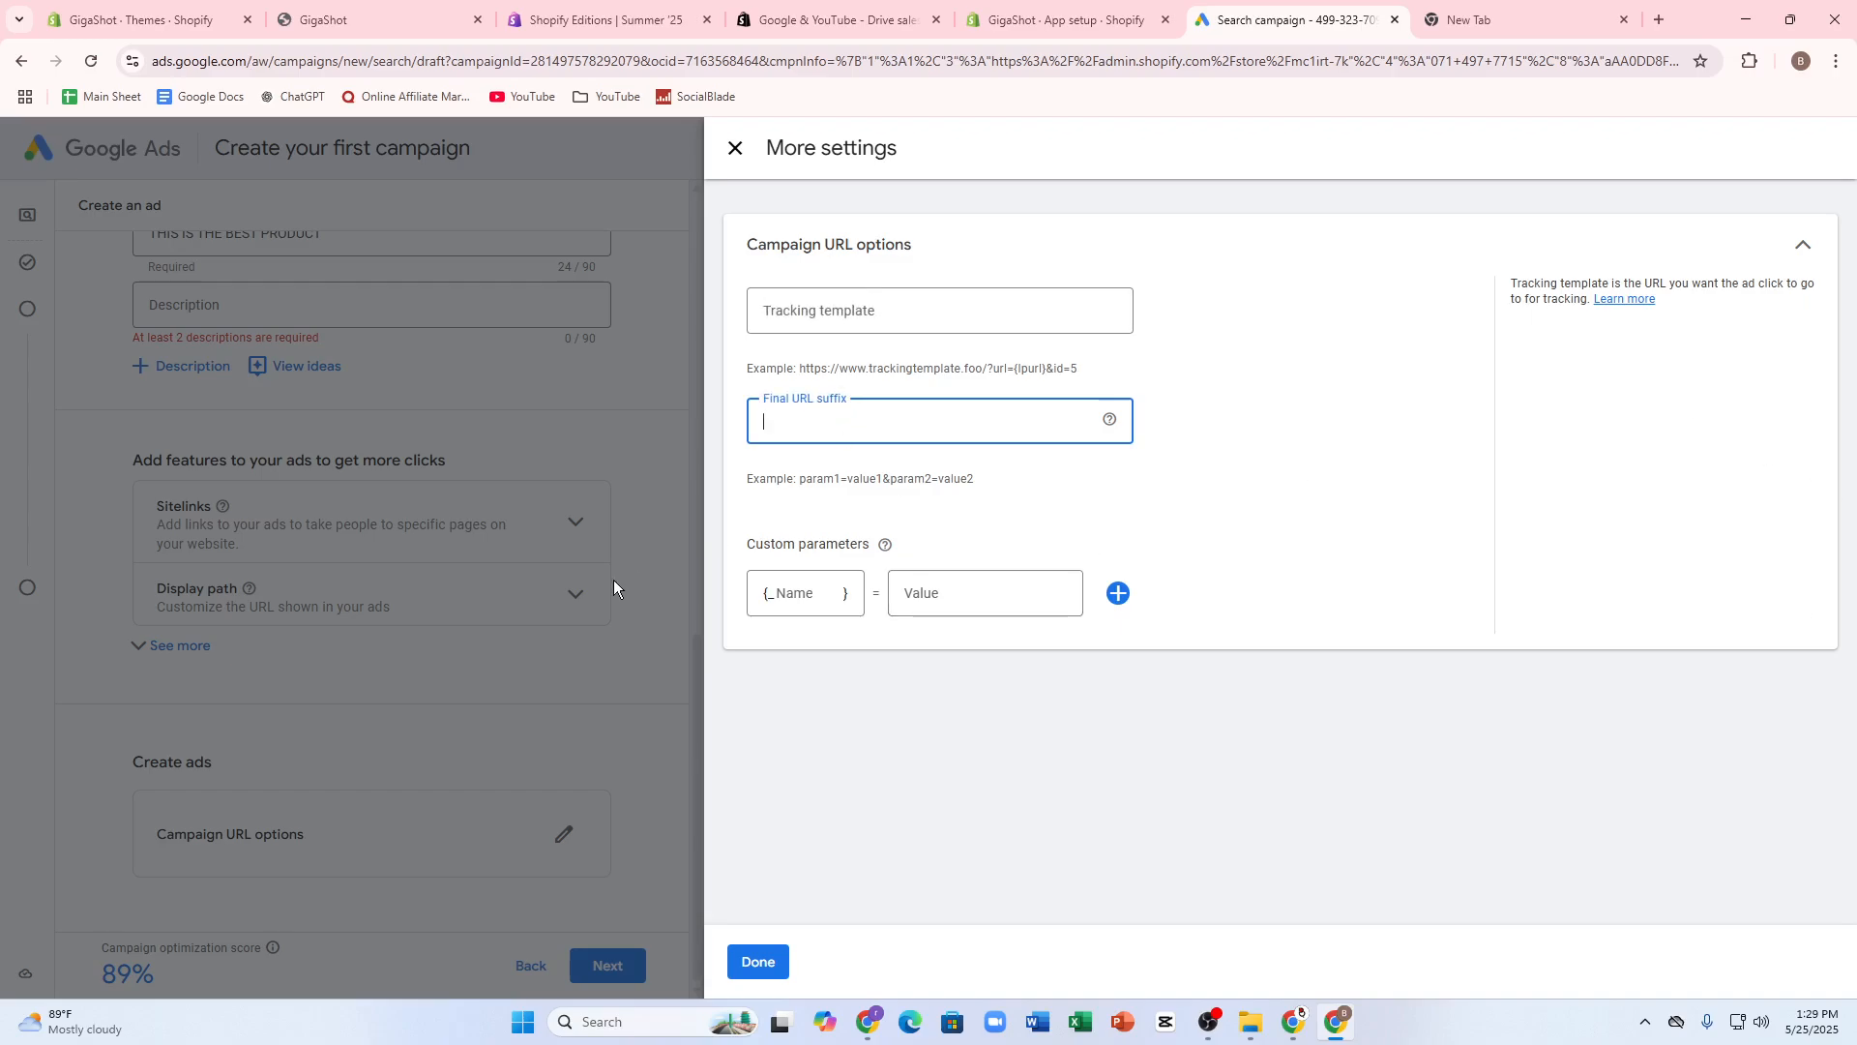
{"action": "left_click", "coordinate": [449, 637]}
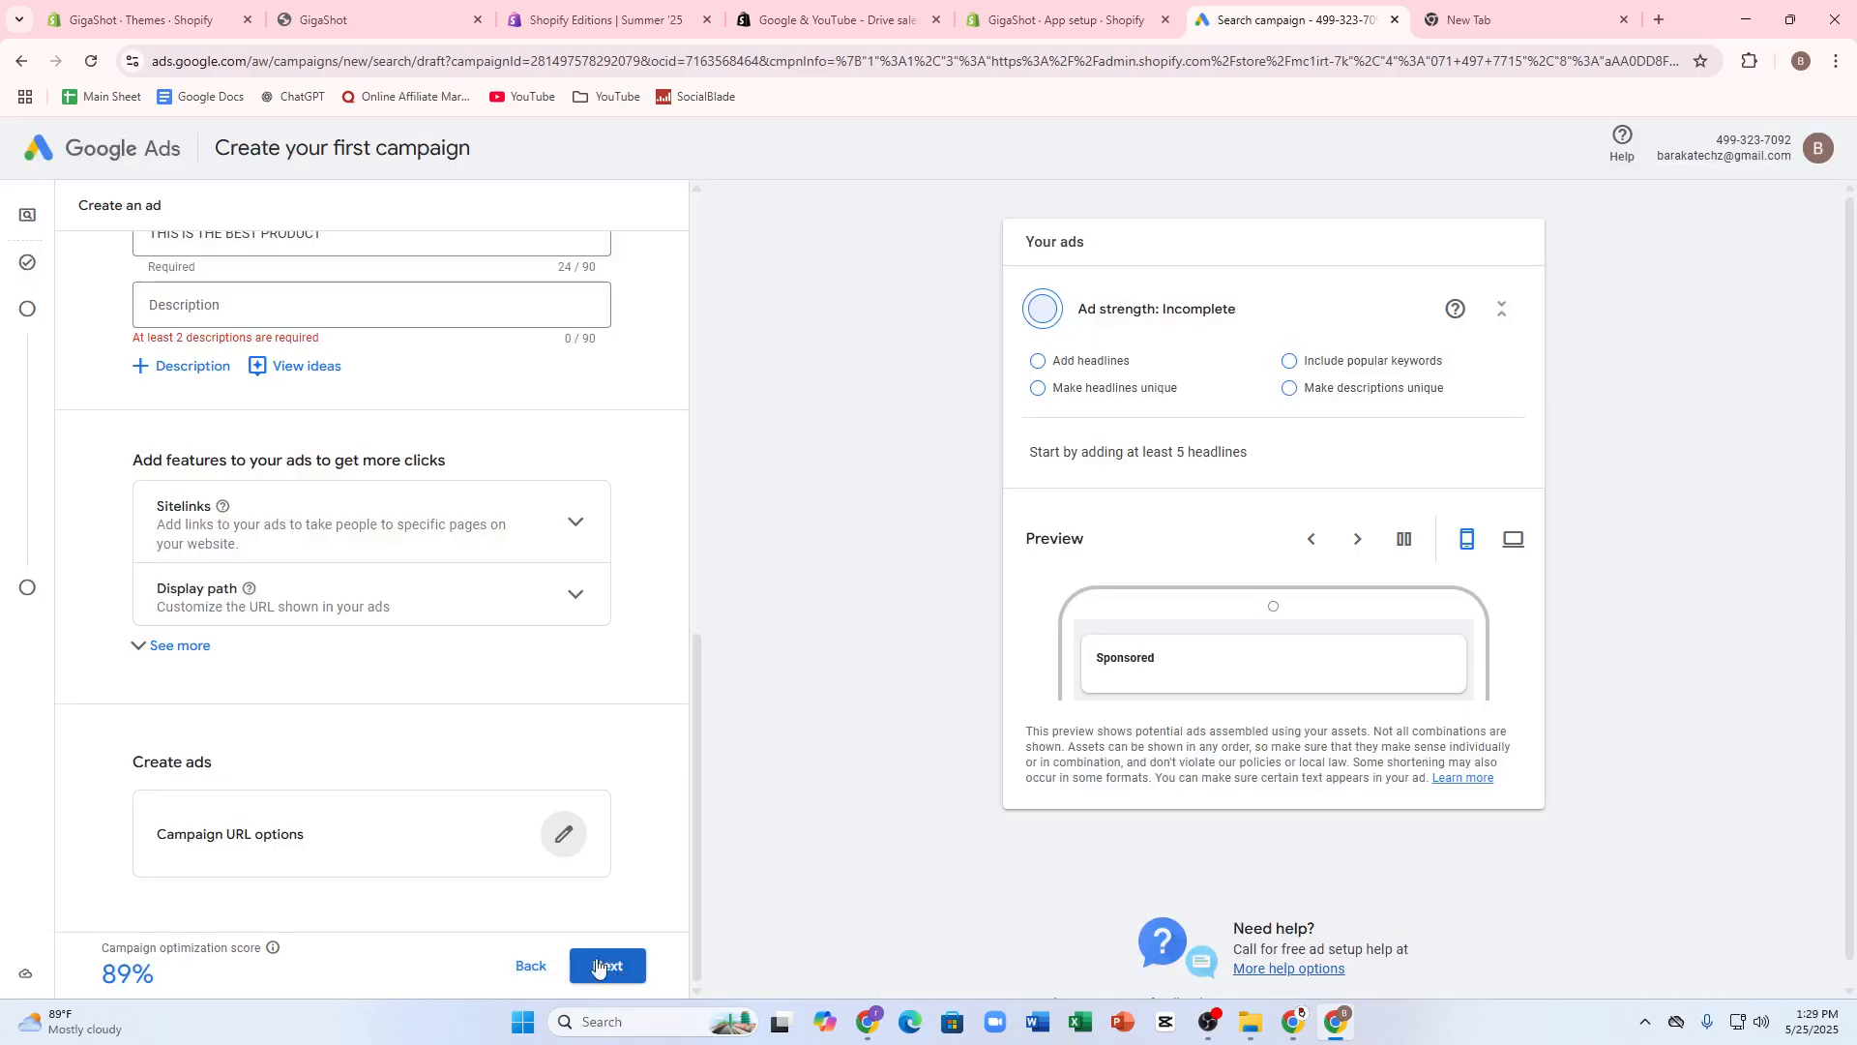
- Show the additional ad features and look into the promotions and prices sections
{"action": "left_click", "coordinate": [269, 646]}
{"action": "scroll", "coordinate": [339, 728], "scroll_direction": "down", "scroll_amount": 5}
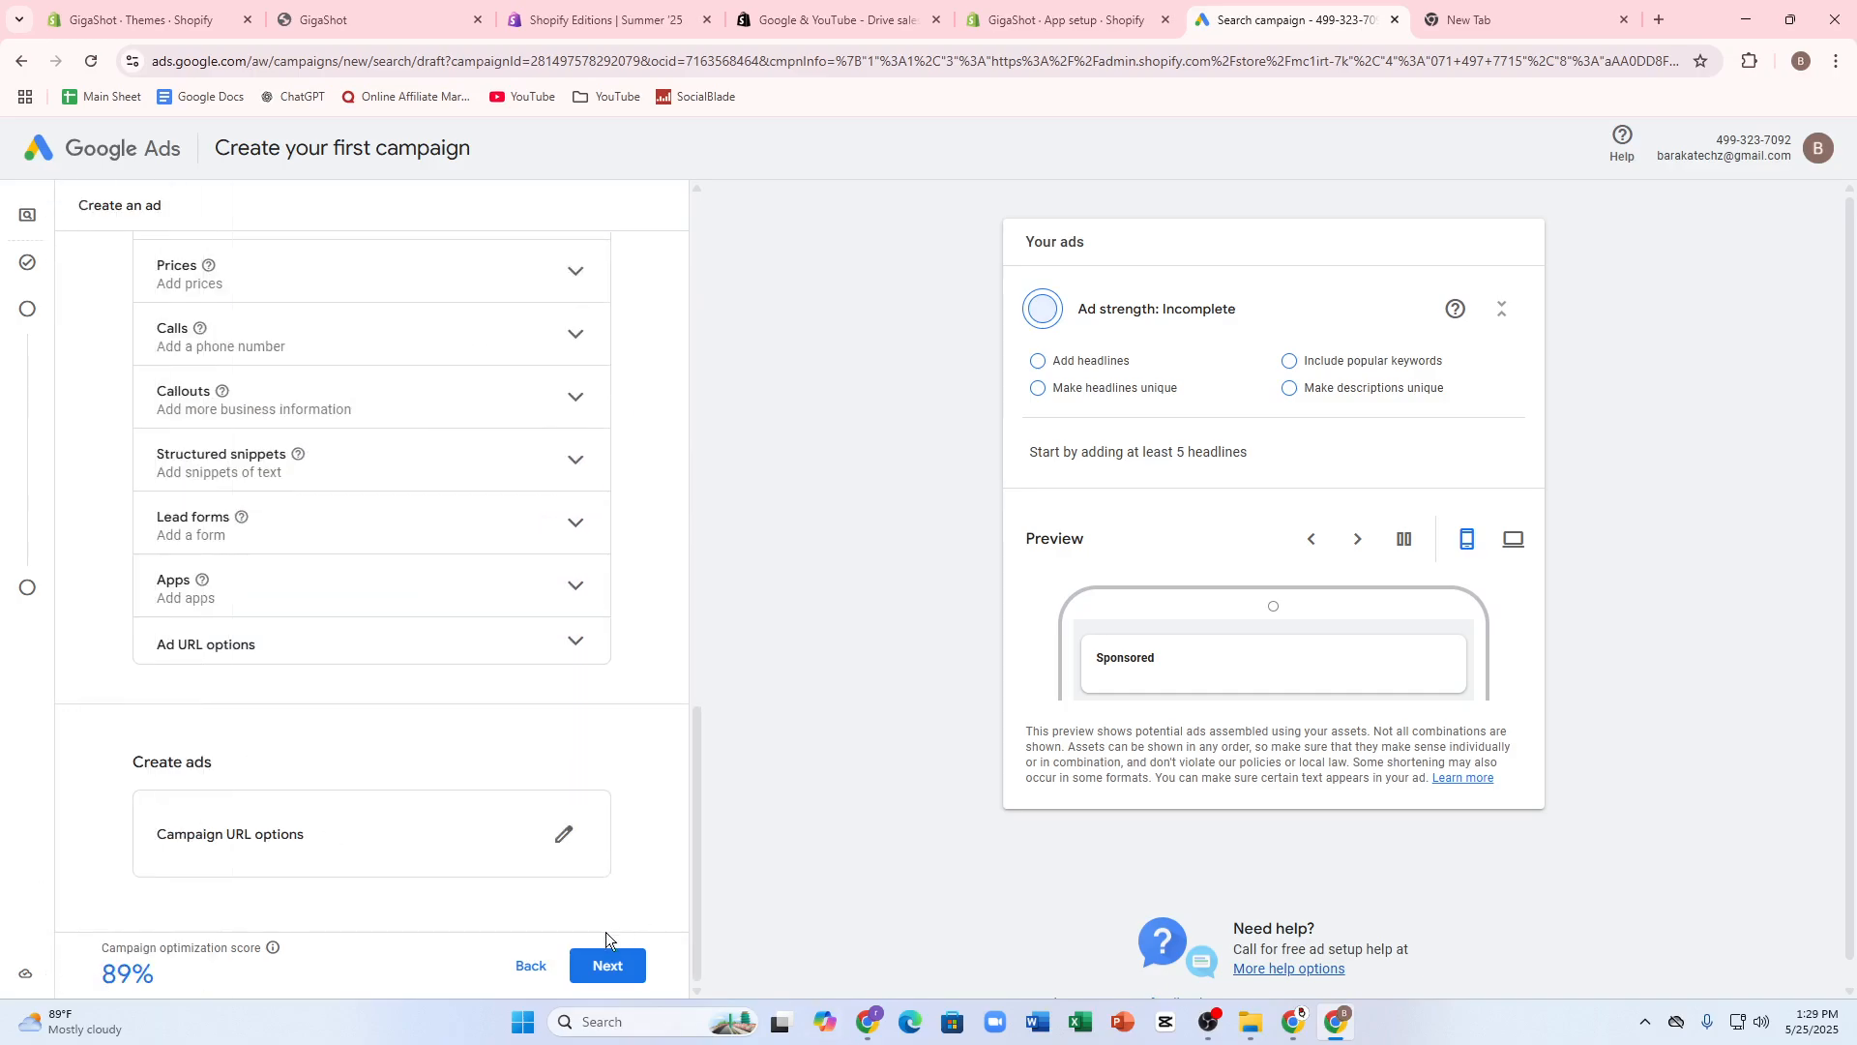
{"action": "scroll", "coordinate": [427, 845], "scroll_direction": "up", "scroll_amount": 1}
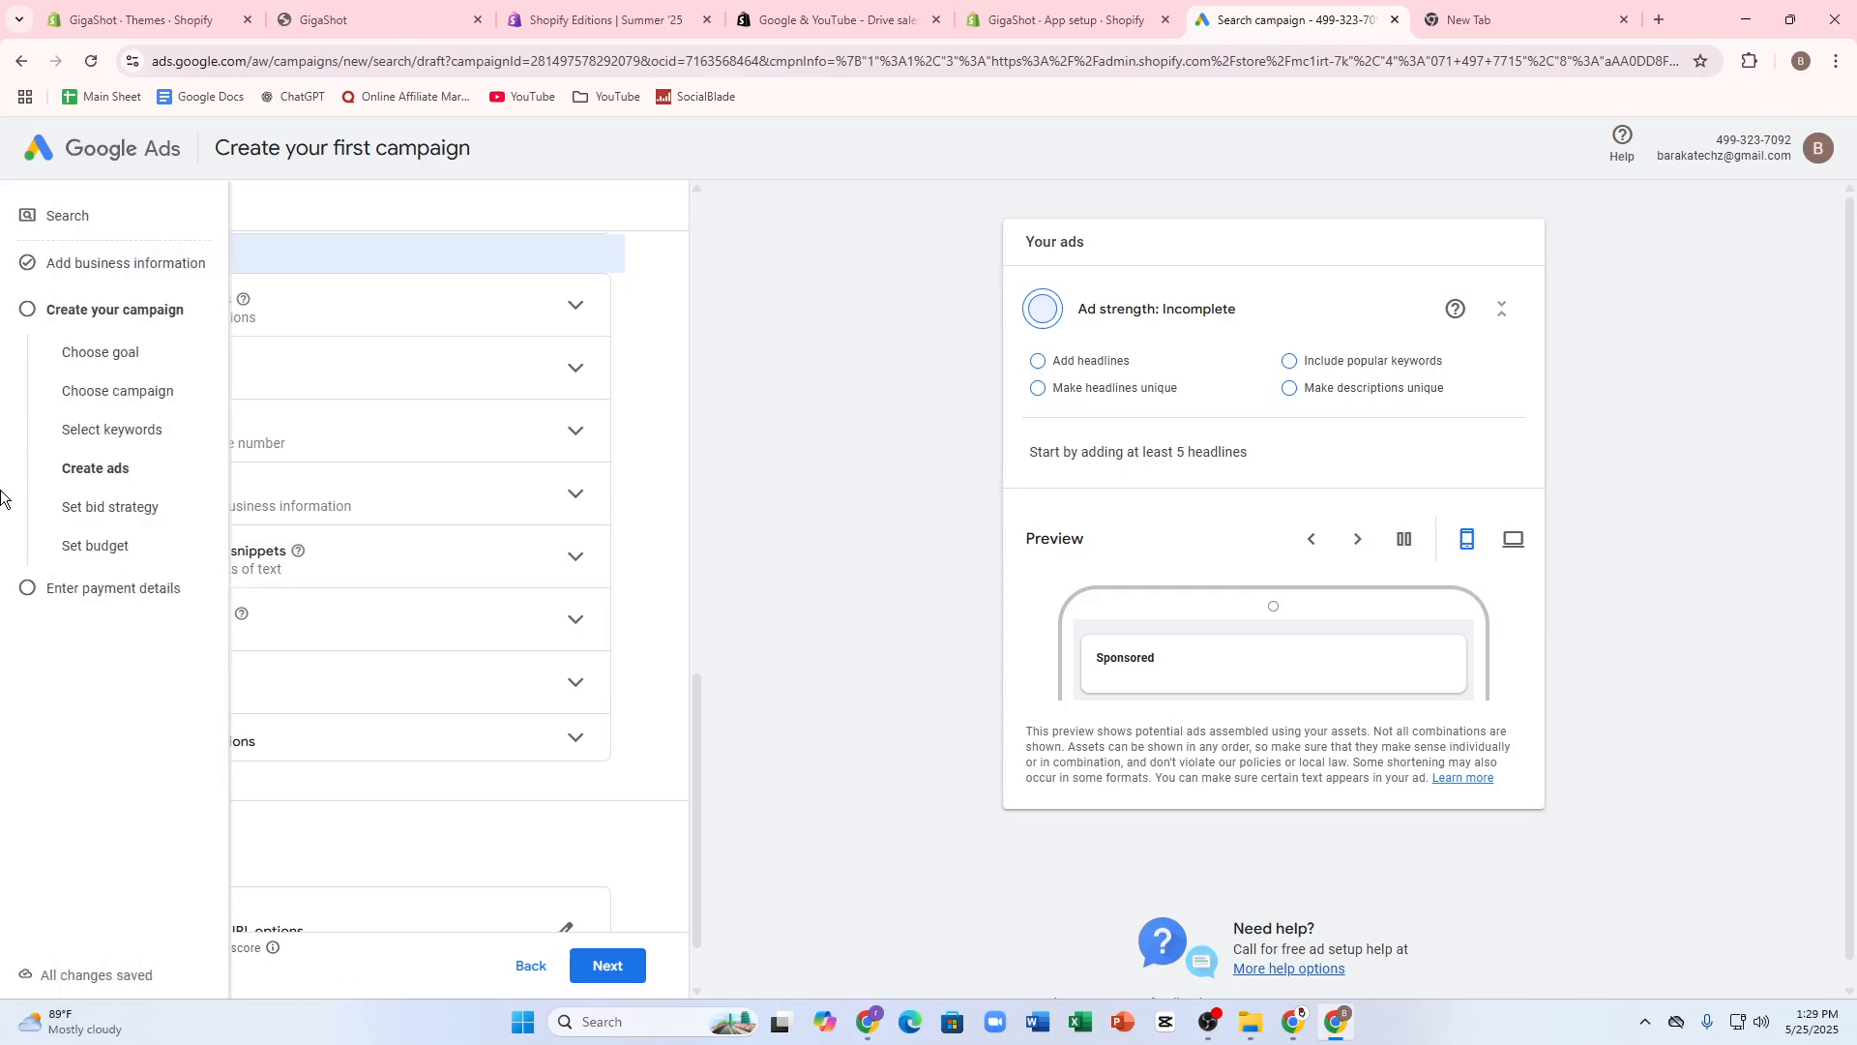
{"action": "left_click_drag", "start_coordinate": [34, 513], "coordinate": [155, 509]}
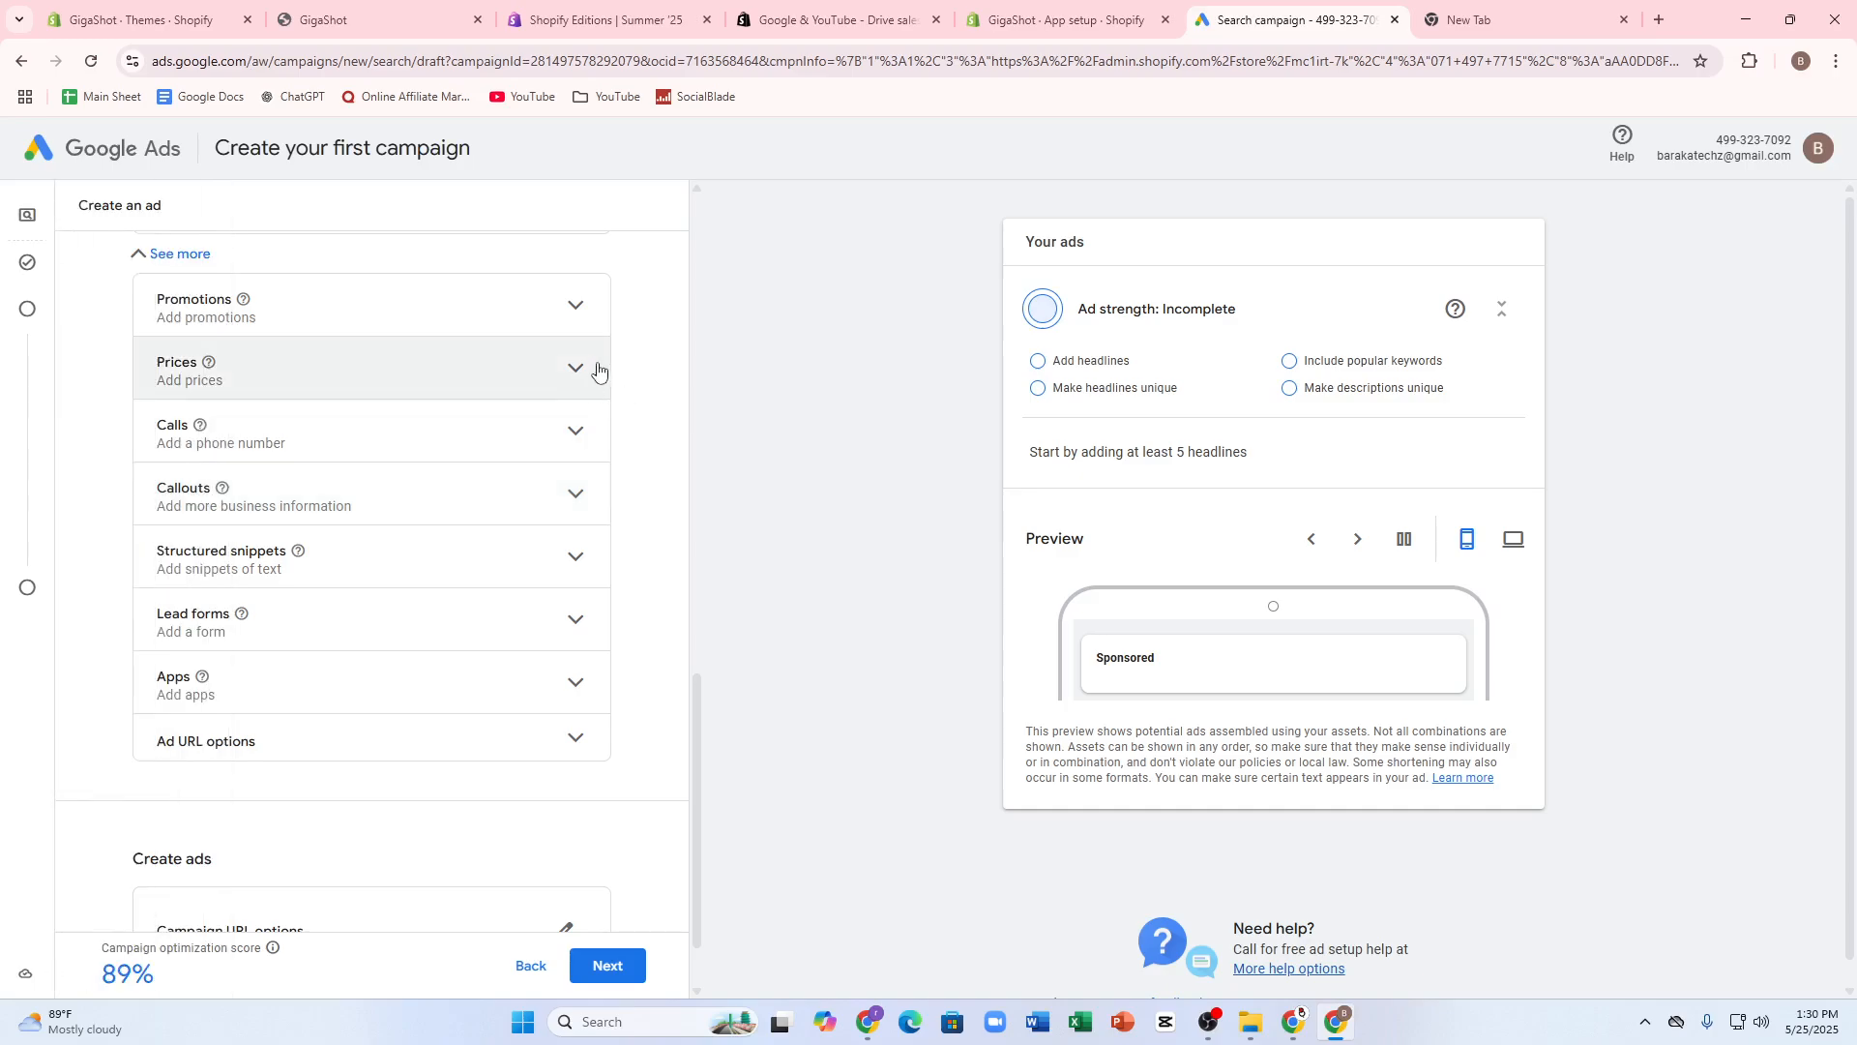
{"action": "scroll", "coordinate": [377, 510], "scroll_direction": "up", "scroll_amount": 3}
{"action": "left_click", "coordinate": [203, 614]}
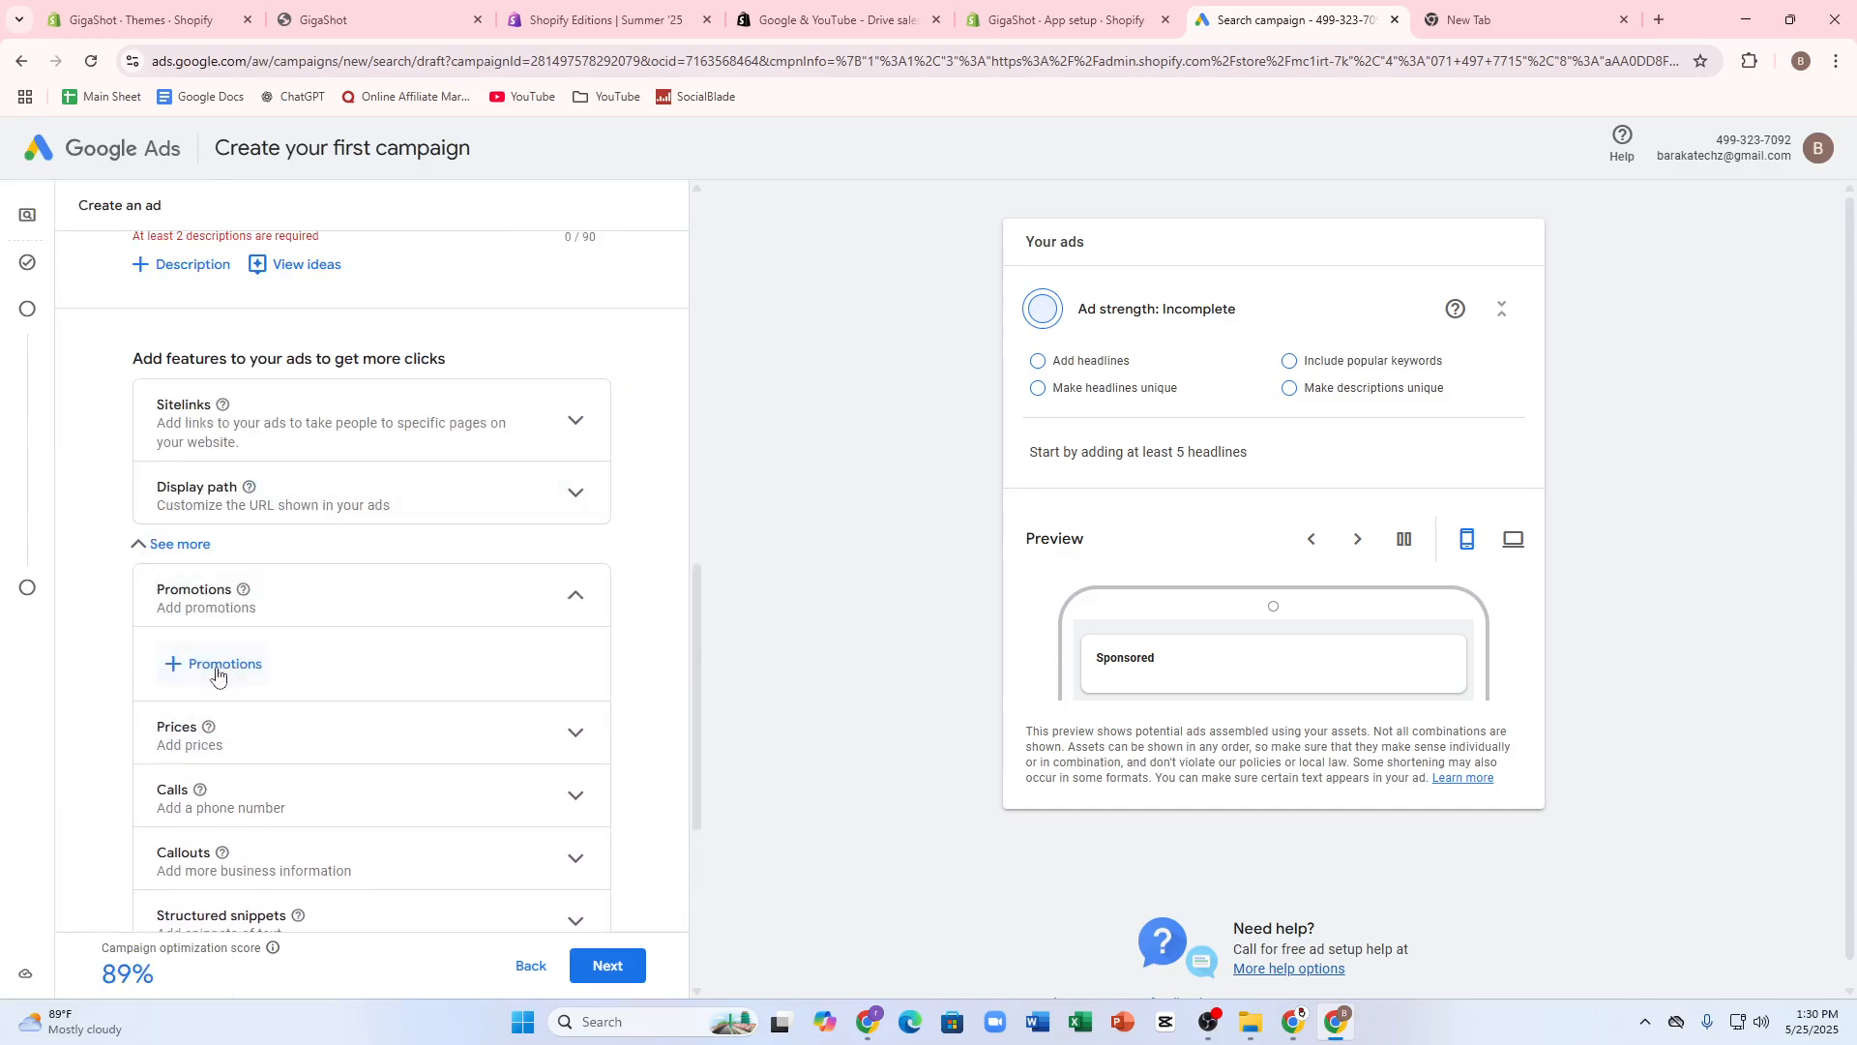
{"action": "left_click", "coordinate": [191, 726]}
{"action": "scroll", "coordinate": [184, 629], "scroll_direction": "up", "scroll_amount": 1}
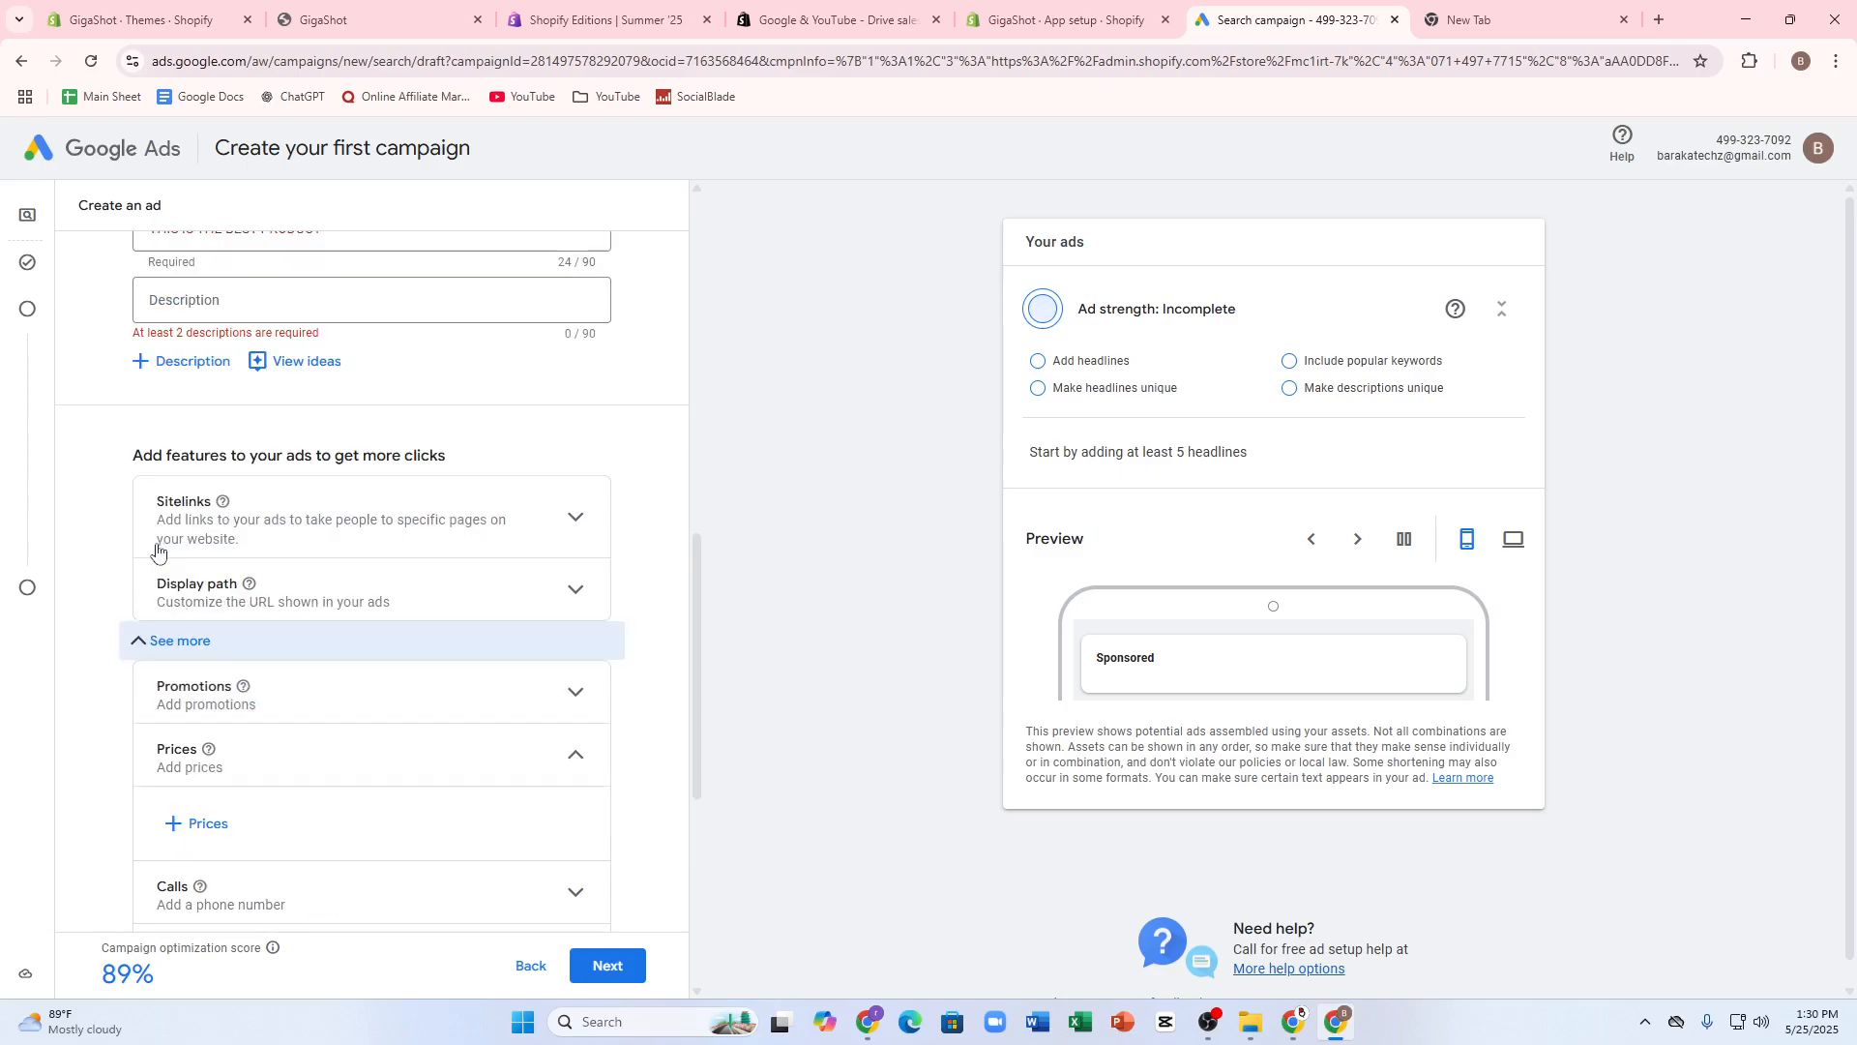
- Start adding a campaign-level price in USD with the From qualifier and an amount of $25
{"action": "scroll", "coordinate": [194, 648], "scroll_direction": "down", "scroll_amount": 2}
{"action": "left_click", "coordinate": [199, 638]}
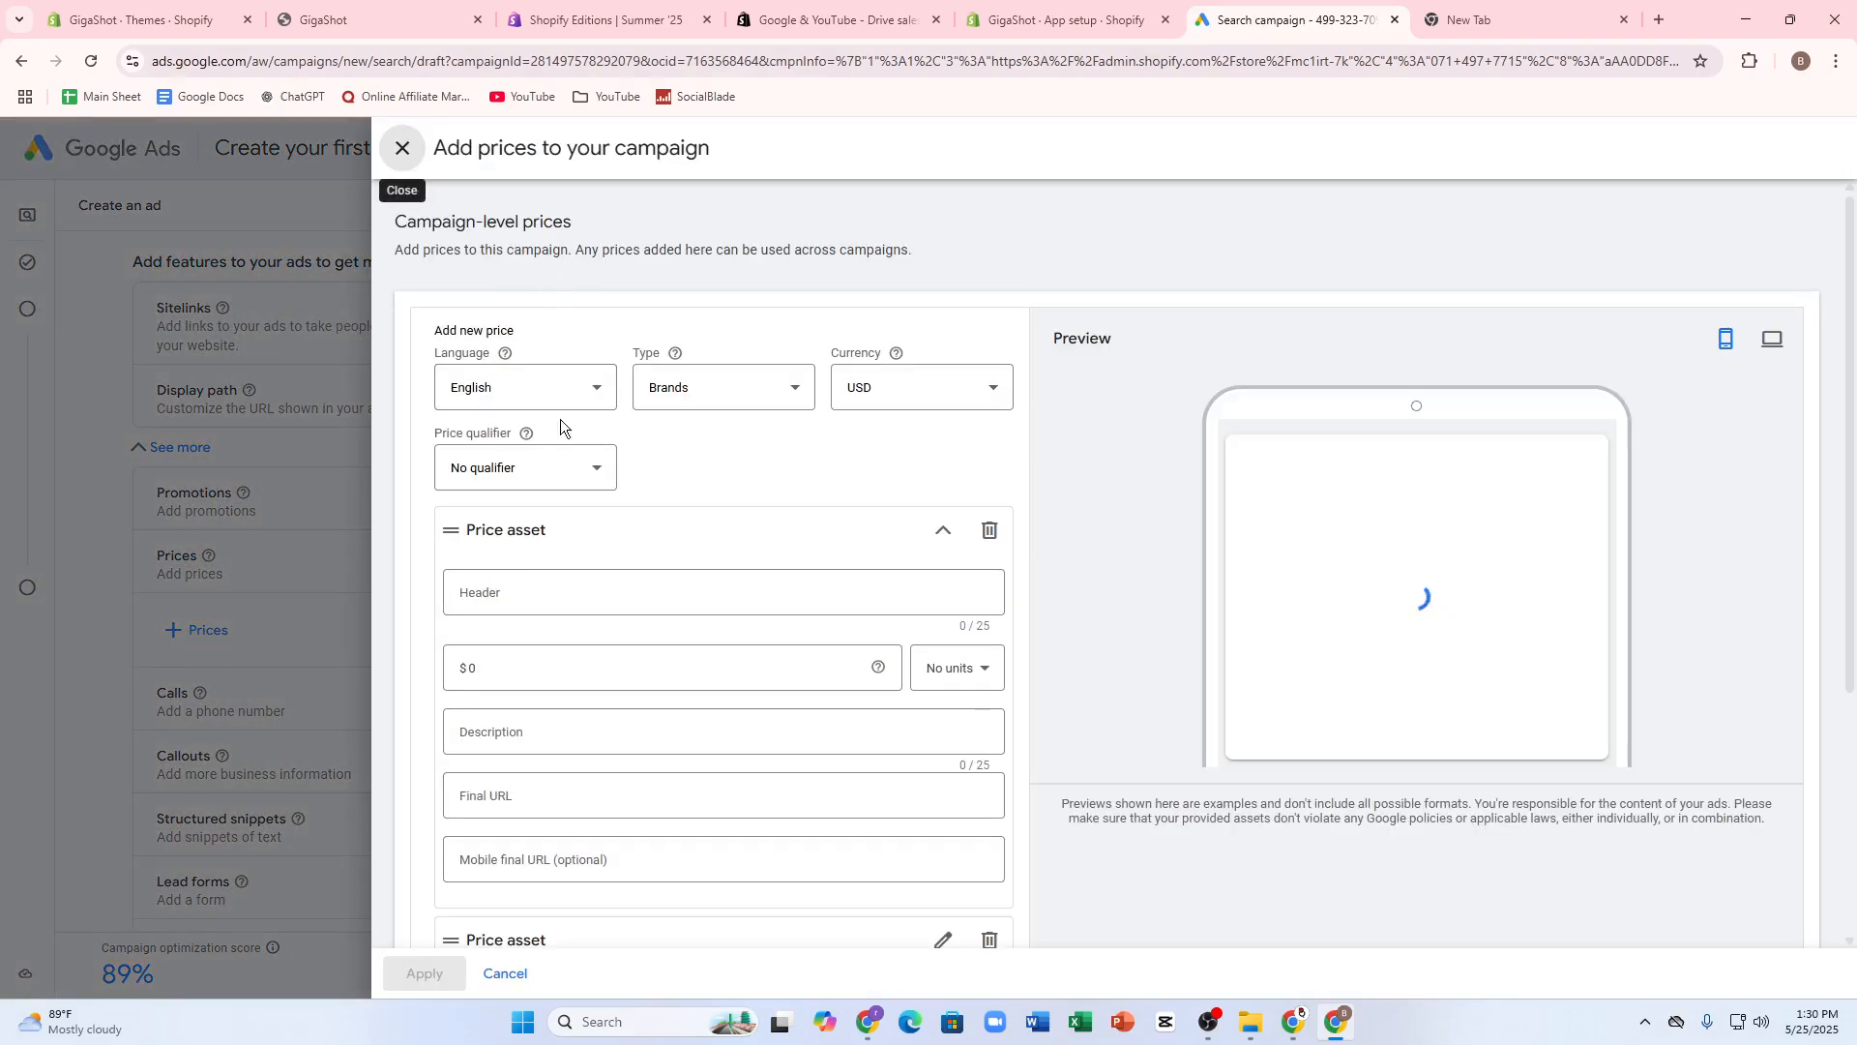
{"action": "left_click", "coordinate": [850, 387]}
{"action": "left_click", "coordinate": [497, 470]}
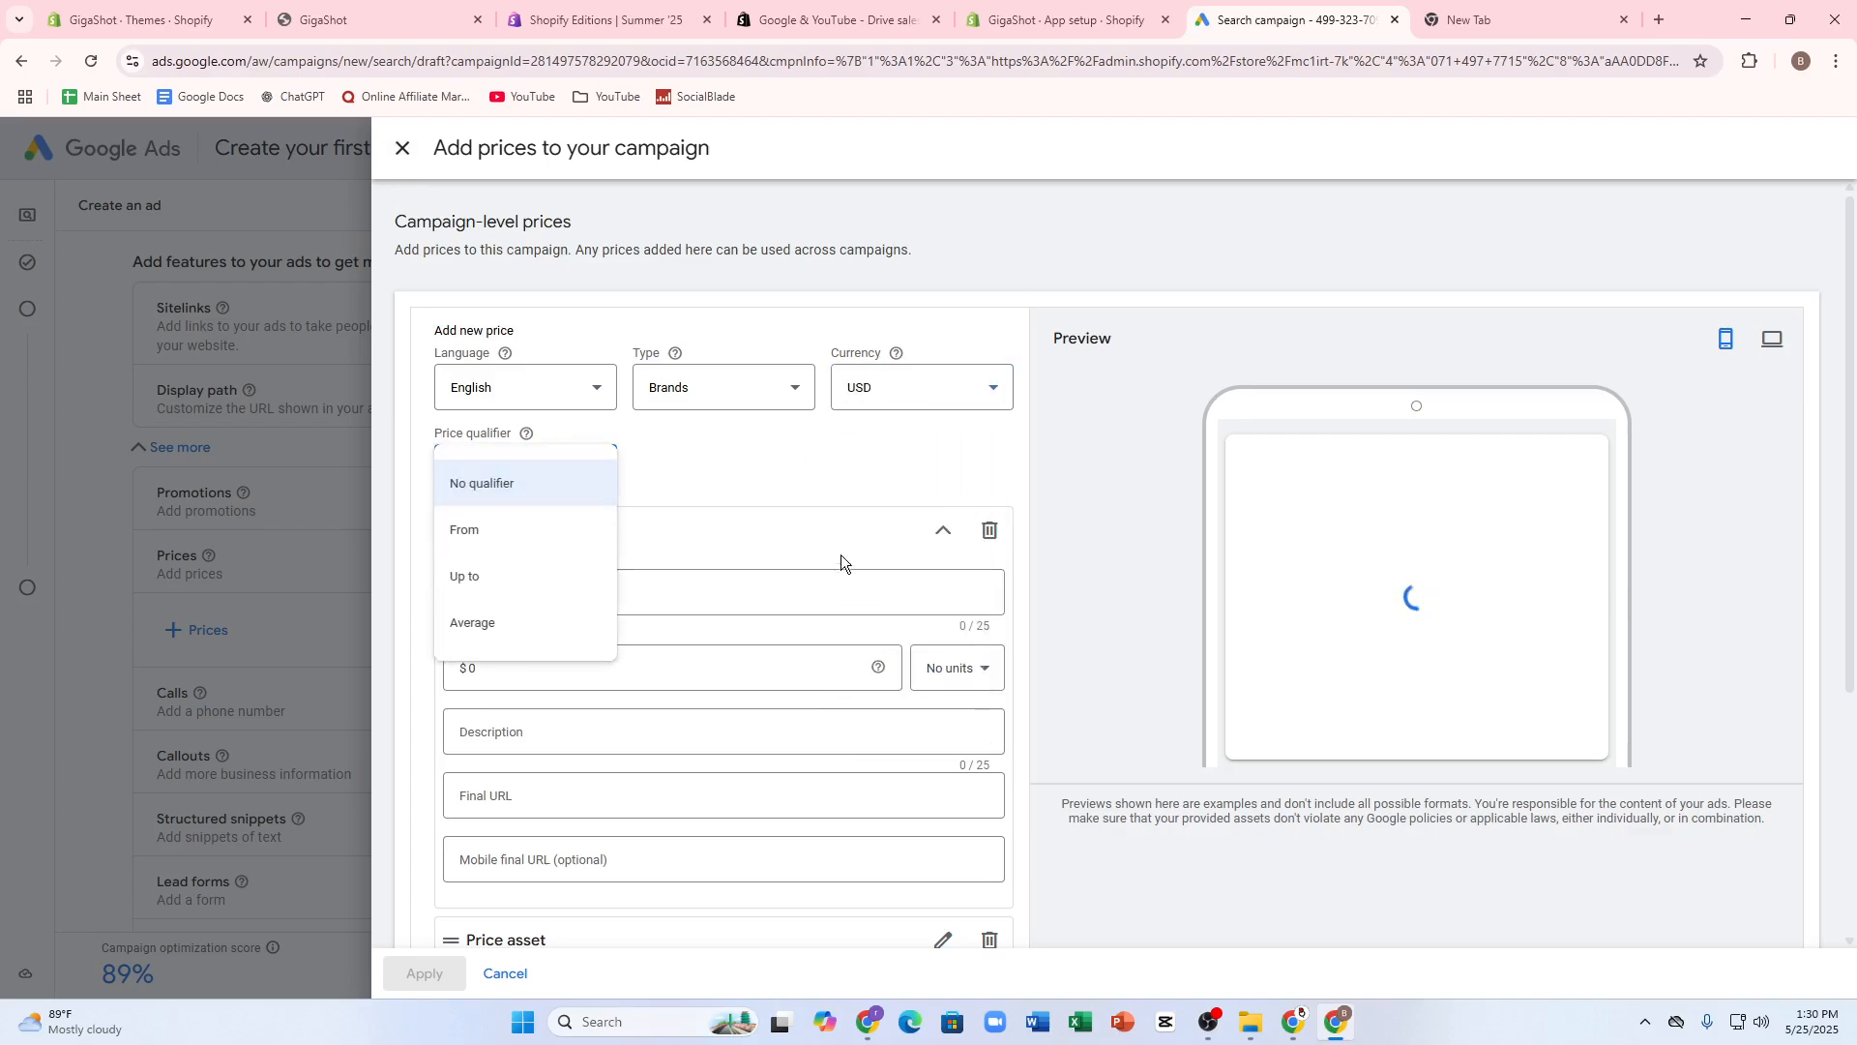
{"action": "left_click", "coordinate": [460, 532]}
{"action": "left_click", "coordinate": [576, 587]}
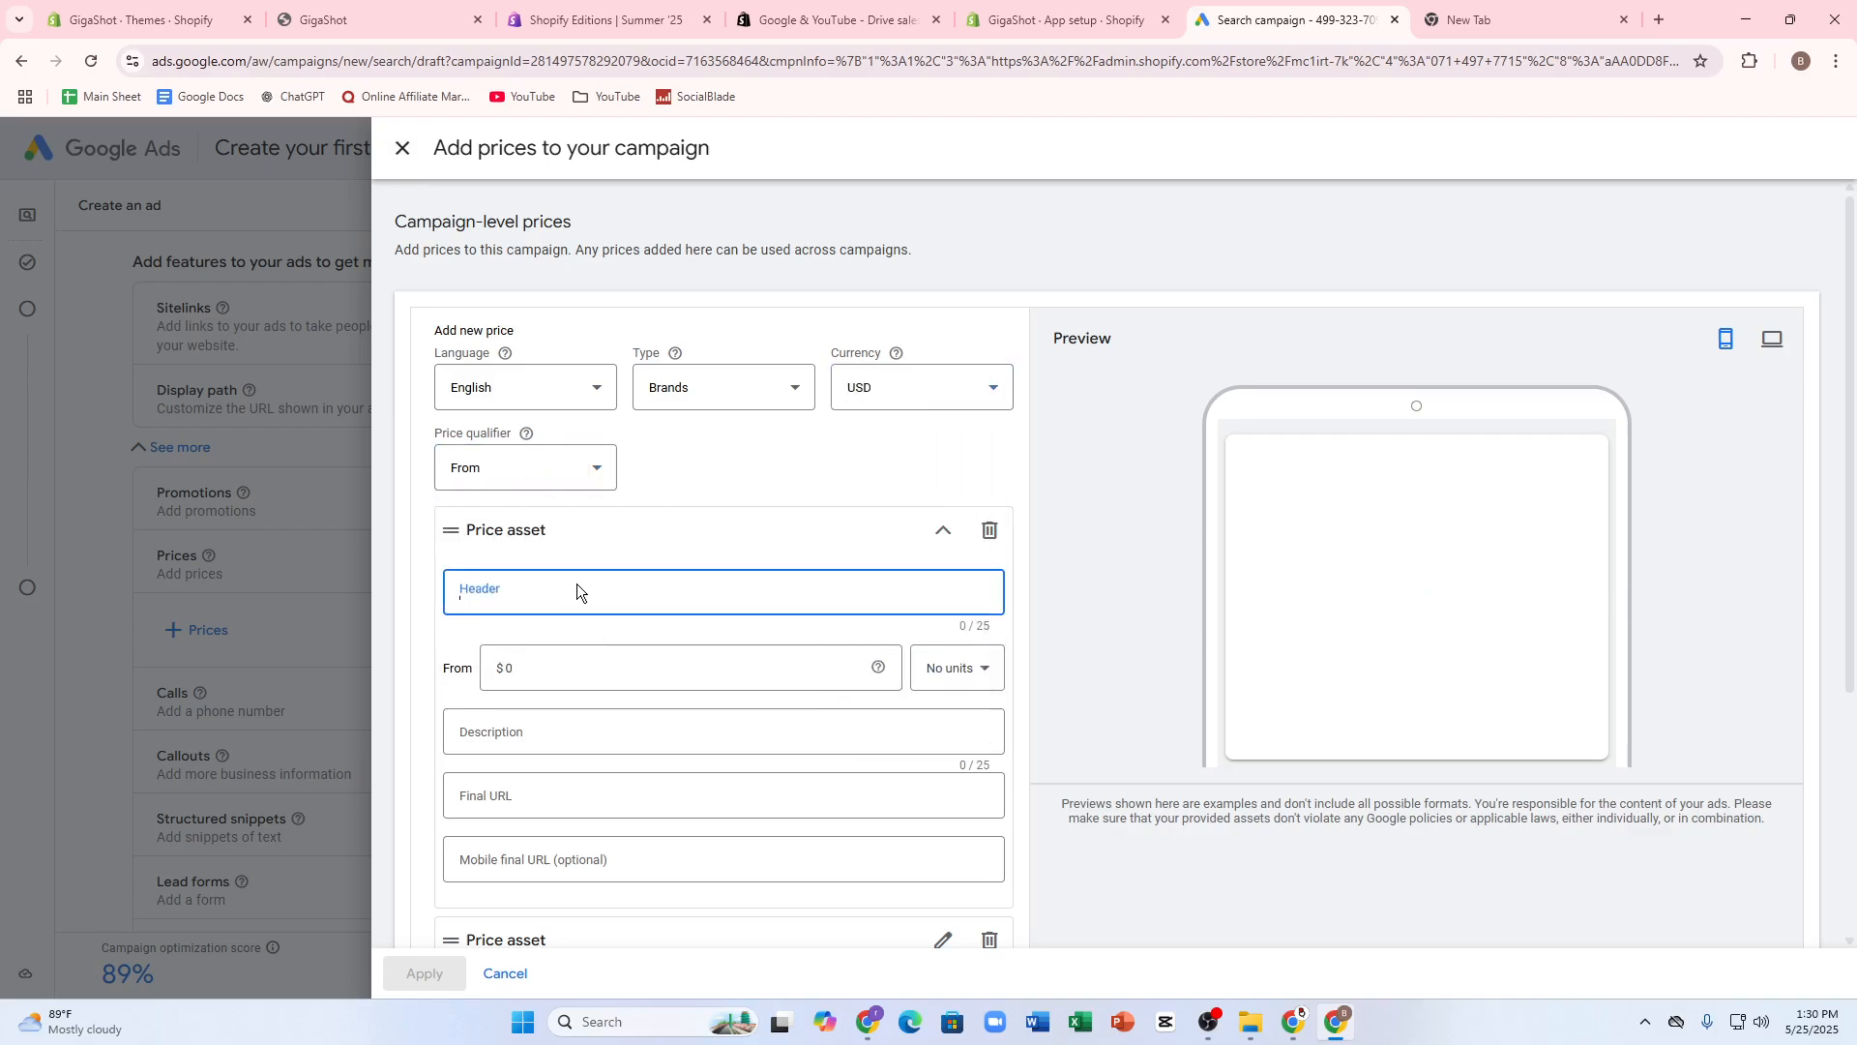
{"action": "left_click", "coordinate": [693, 666]}
{"action": "type", "text": "25"}
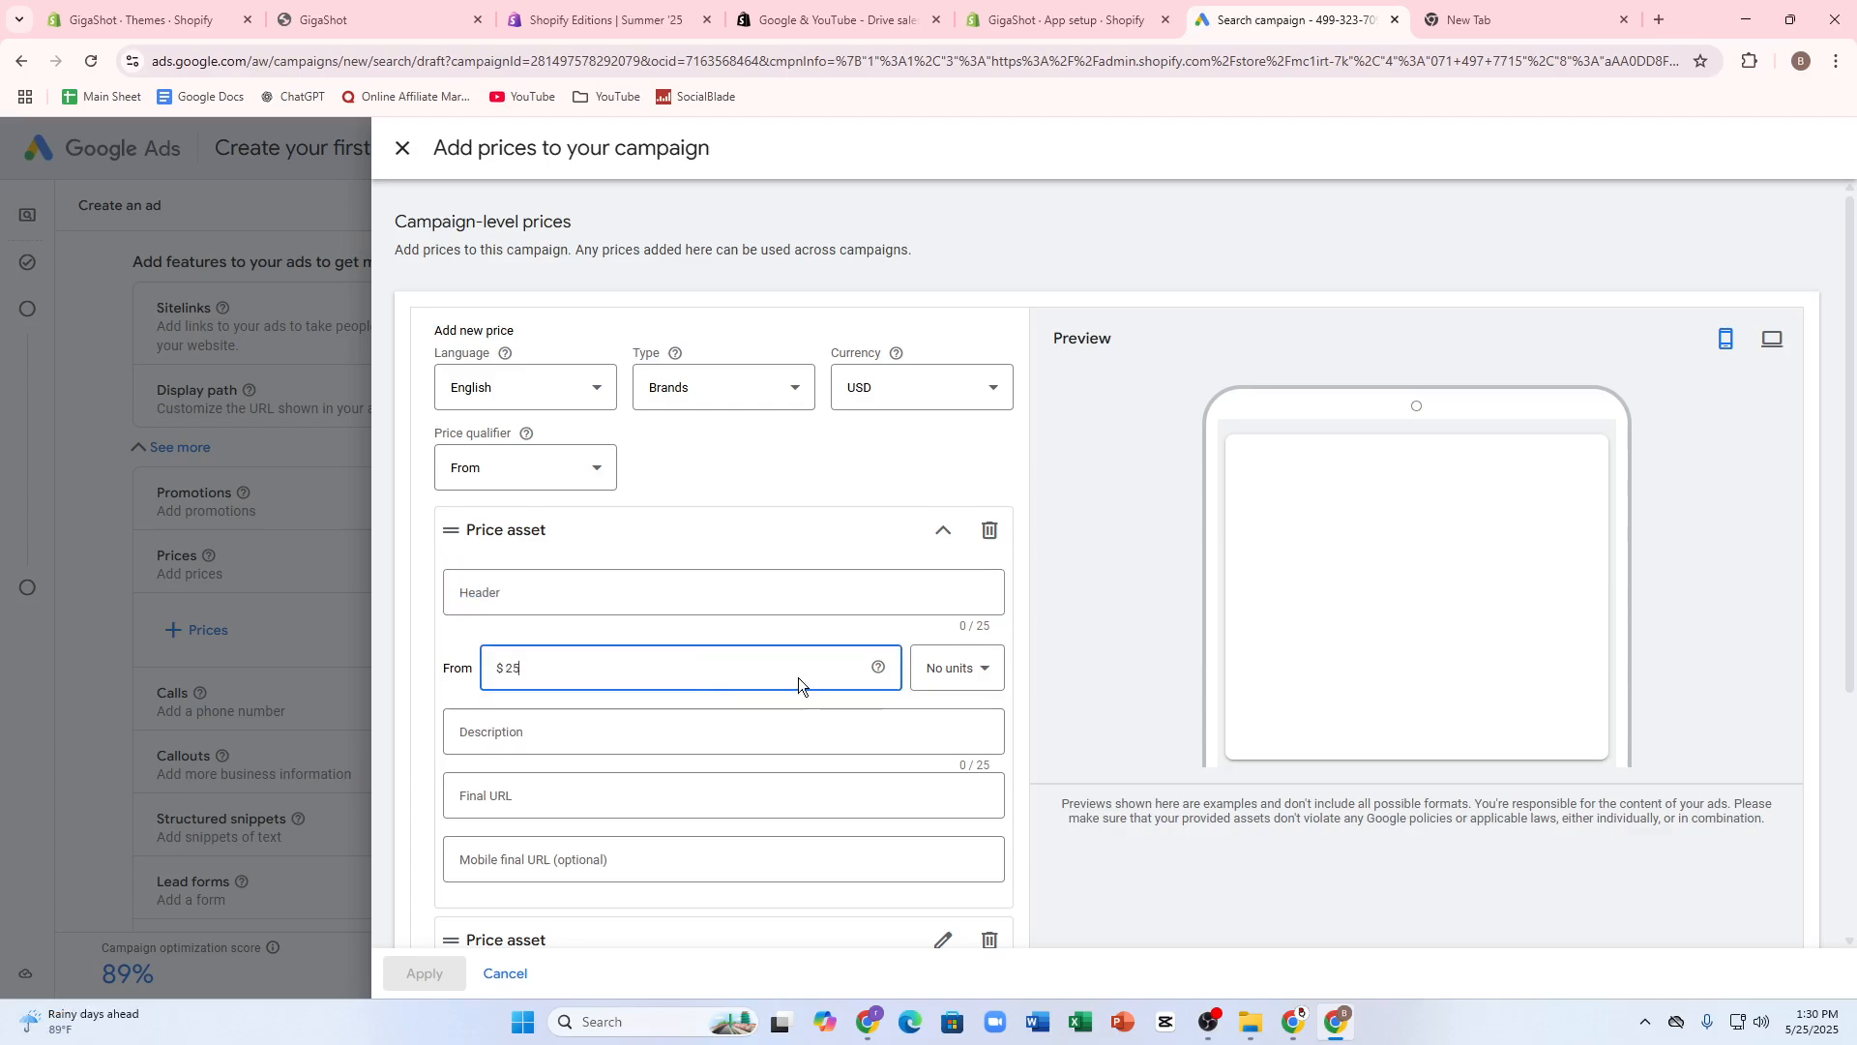
- Try to save the price asset with its header, description and final URL left empty
{"action": "scroll", "coordinate": [555, 692], "scroll_direction": "down", "scroll_amount": 4}
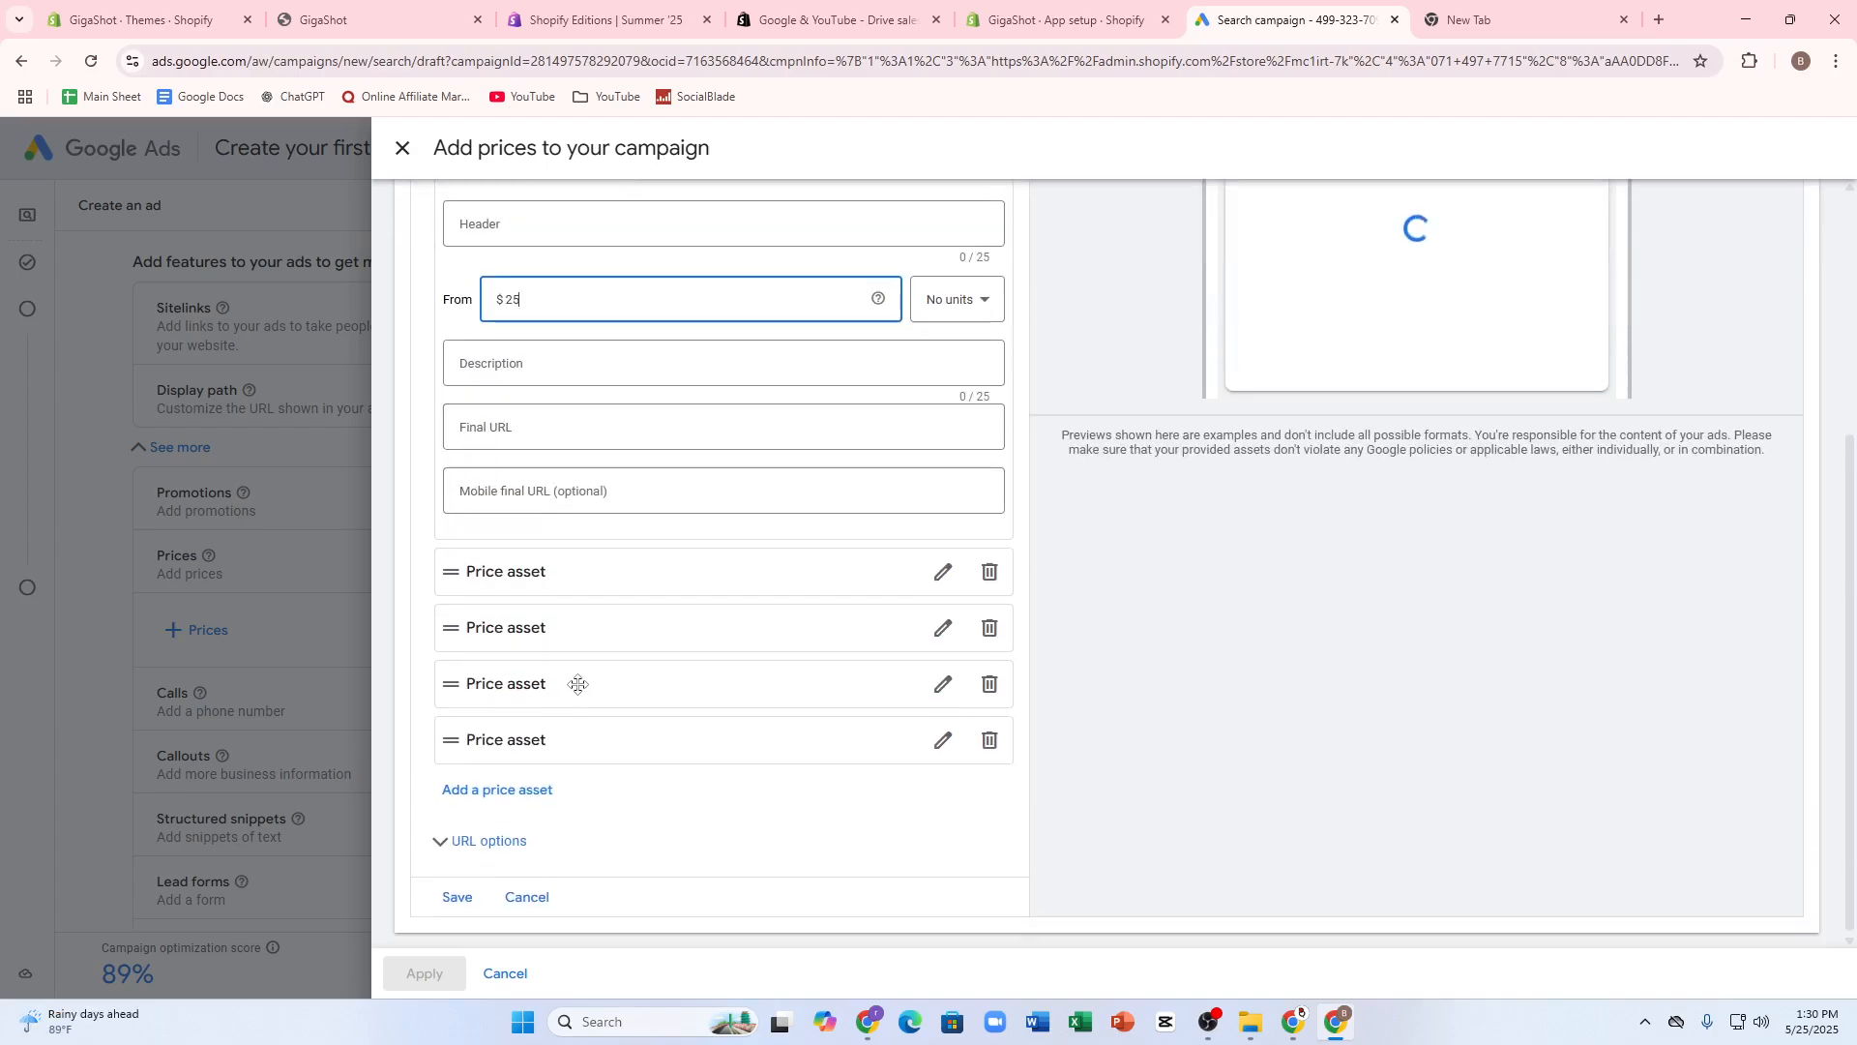
{"action": "left_click", "coordinate": [501, 377]}
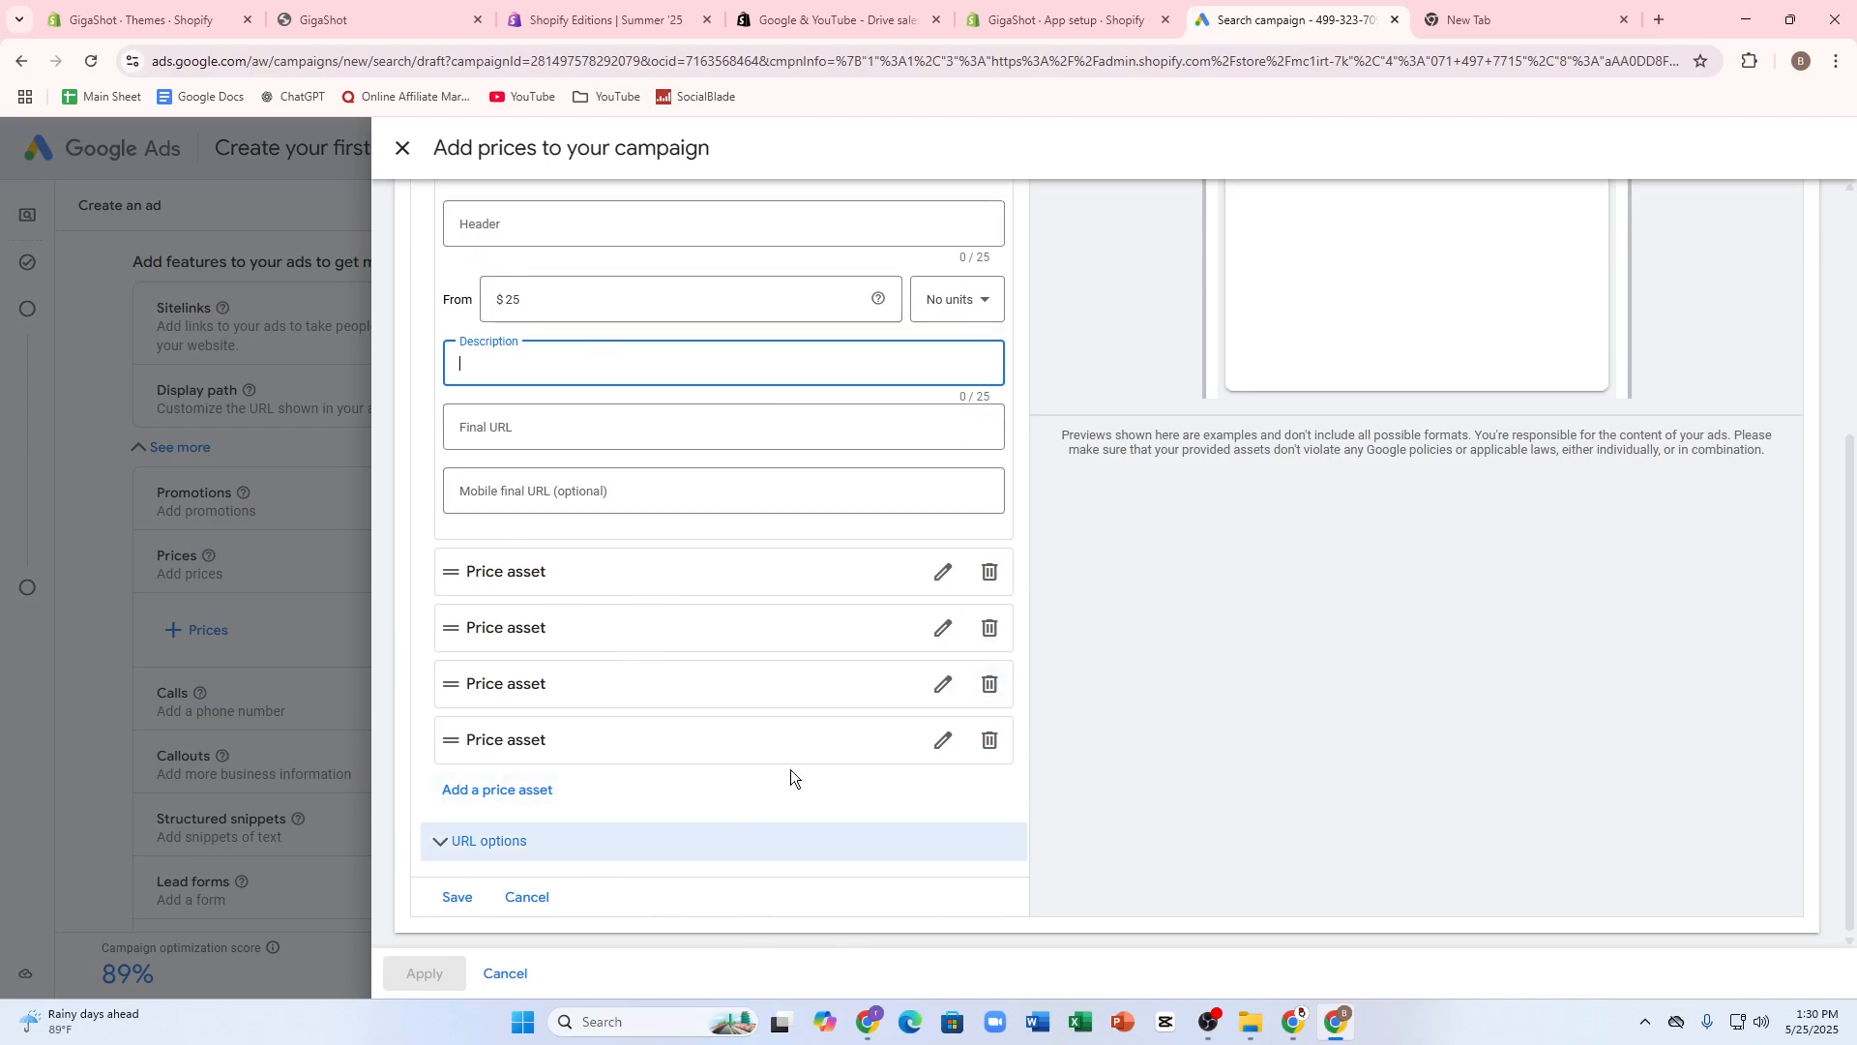
{"action": "left_click", "coordinate": [455, 898]}
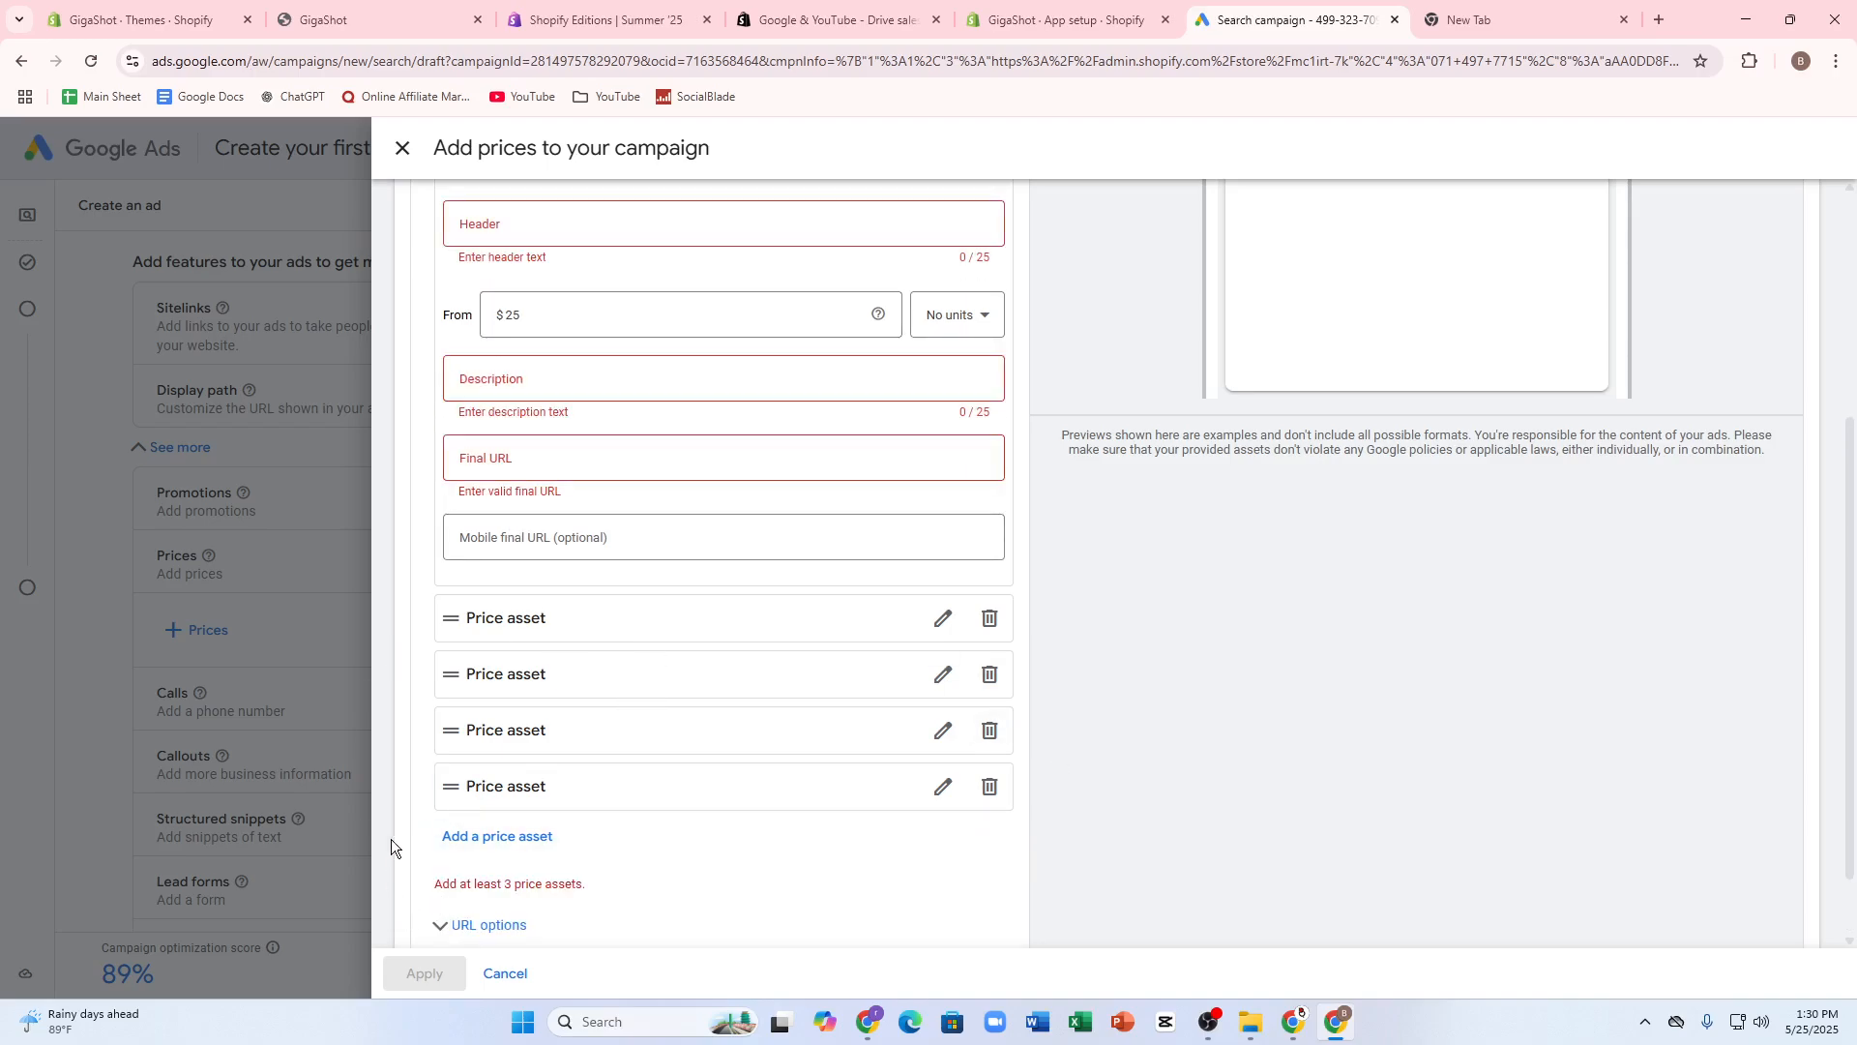
- Fill in description dfgfd, final URL fgfg and mobile final URL gfdffg, try to save the price asset, and cancel adding prices
{"action": "left_click", "coordinate": [489, 379]}
{"action": "type", "text": "dfgfd"}
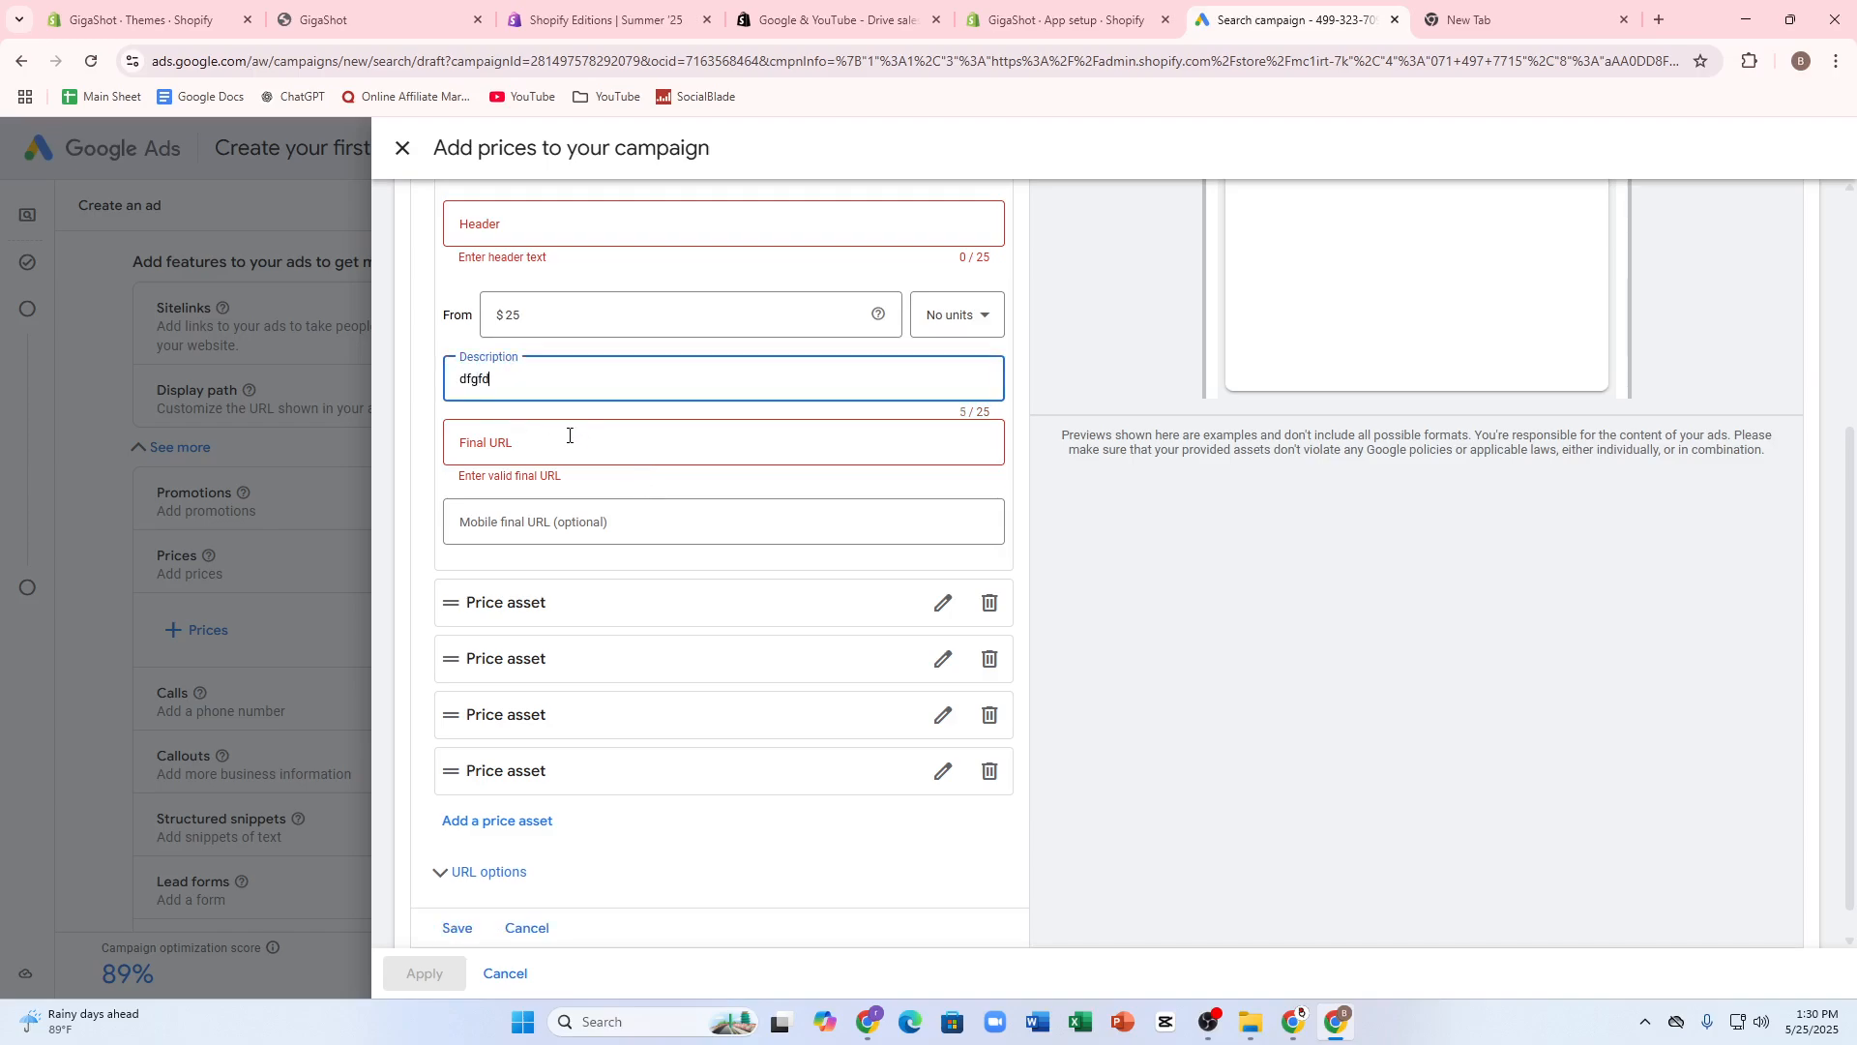
{"action": "left_click", "coordinate": [569, 435]}
{"action": "type", "text": "fgfg"}
{"action": "left_click", "coordinate": [520, 518]}
{"action": "type", "text": "gfdffg"}
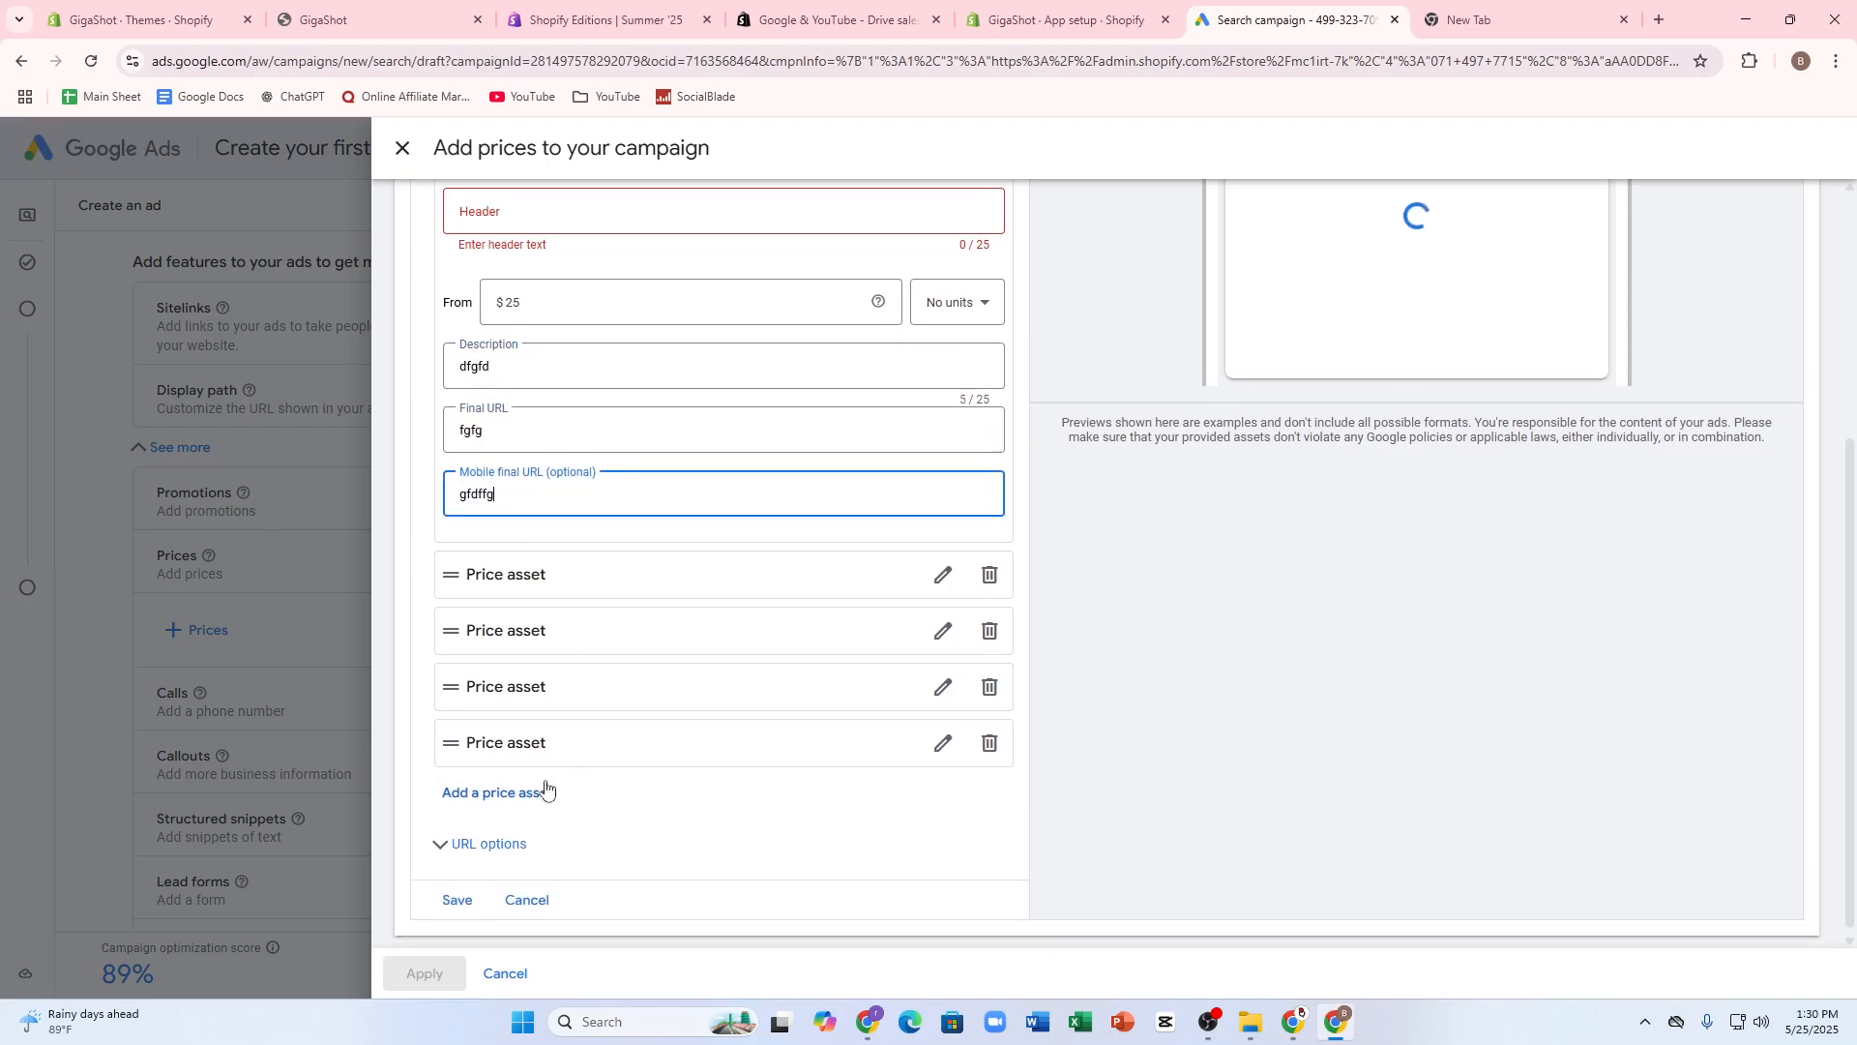
{"action": "left_click", "coordinate": [461, 902]}
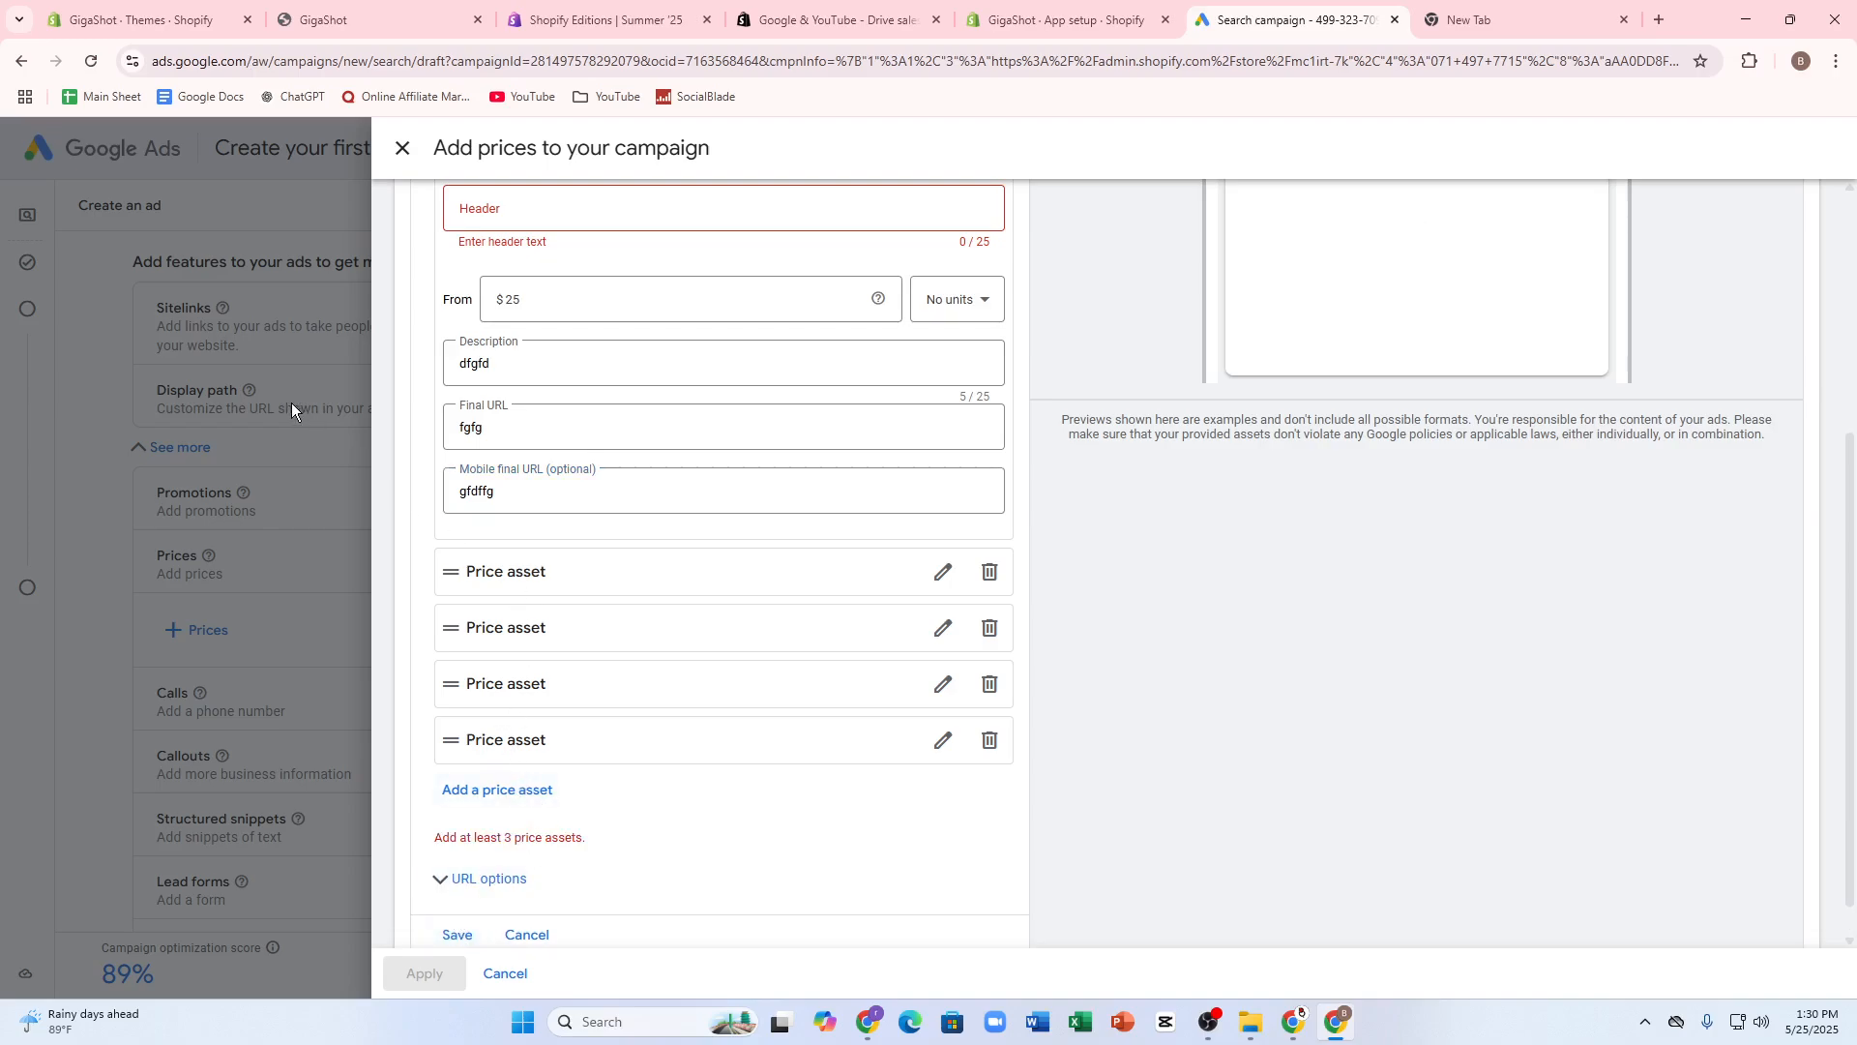
{"action": "left_click", "coordinate": [527, 980]}
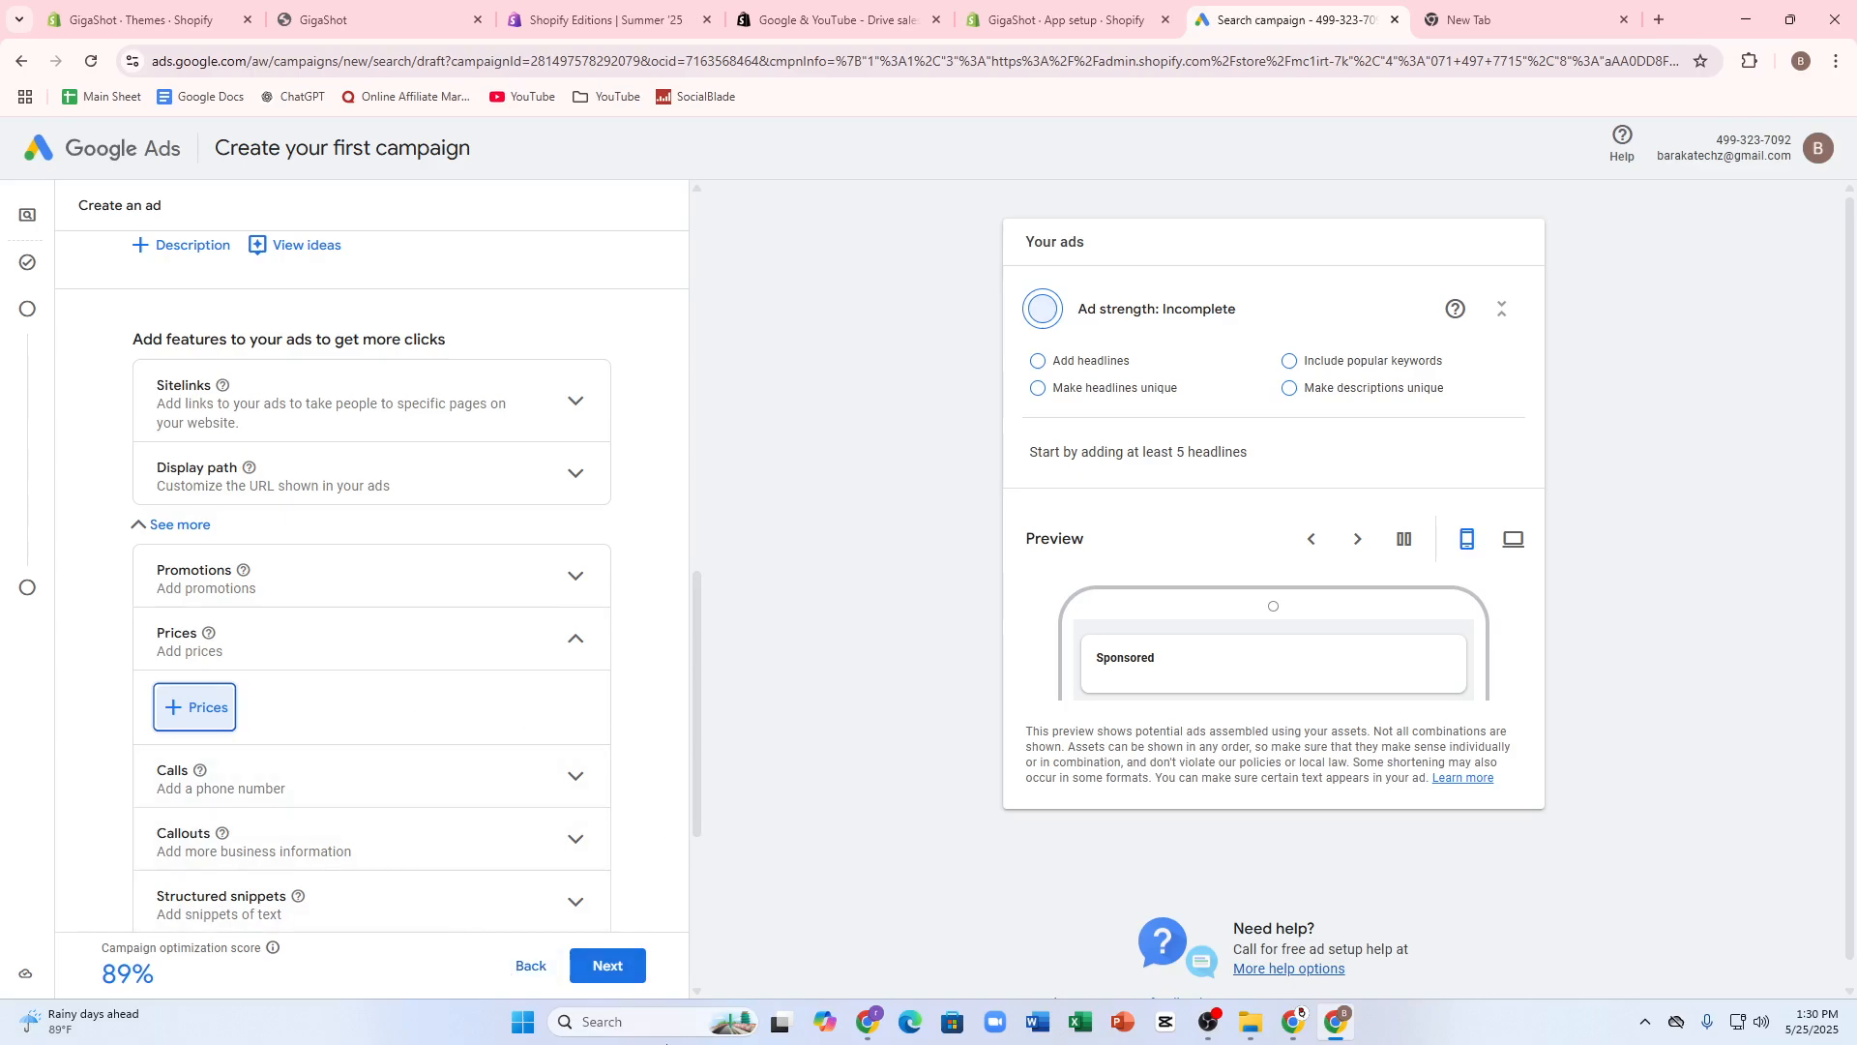
- Try to continue past ad creation and look through the ad fields for missing entries
{"action": "left_click", "coordinate": [627, 979]}
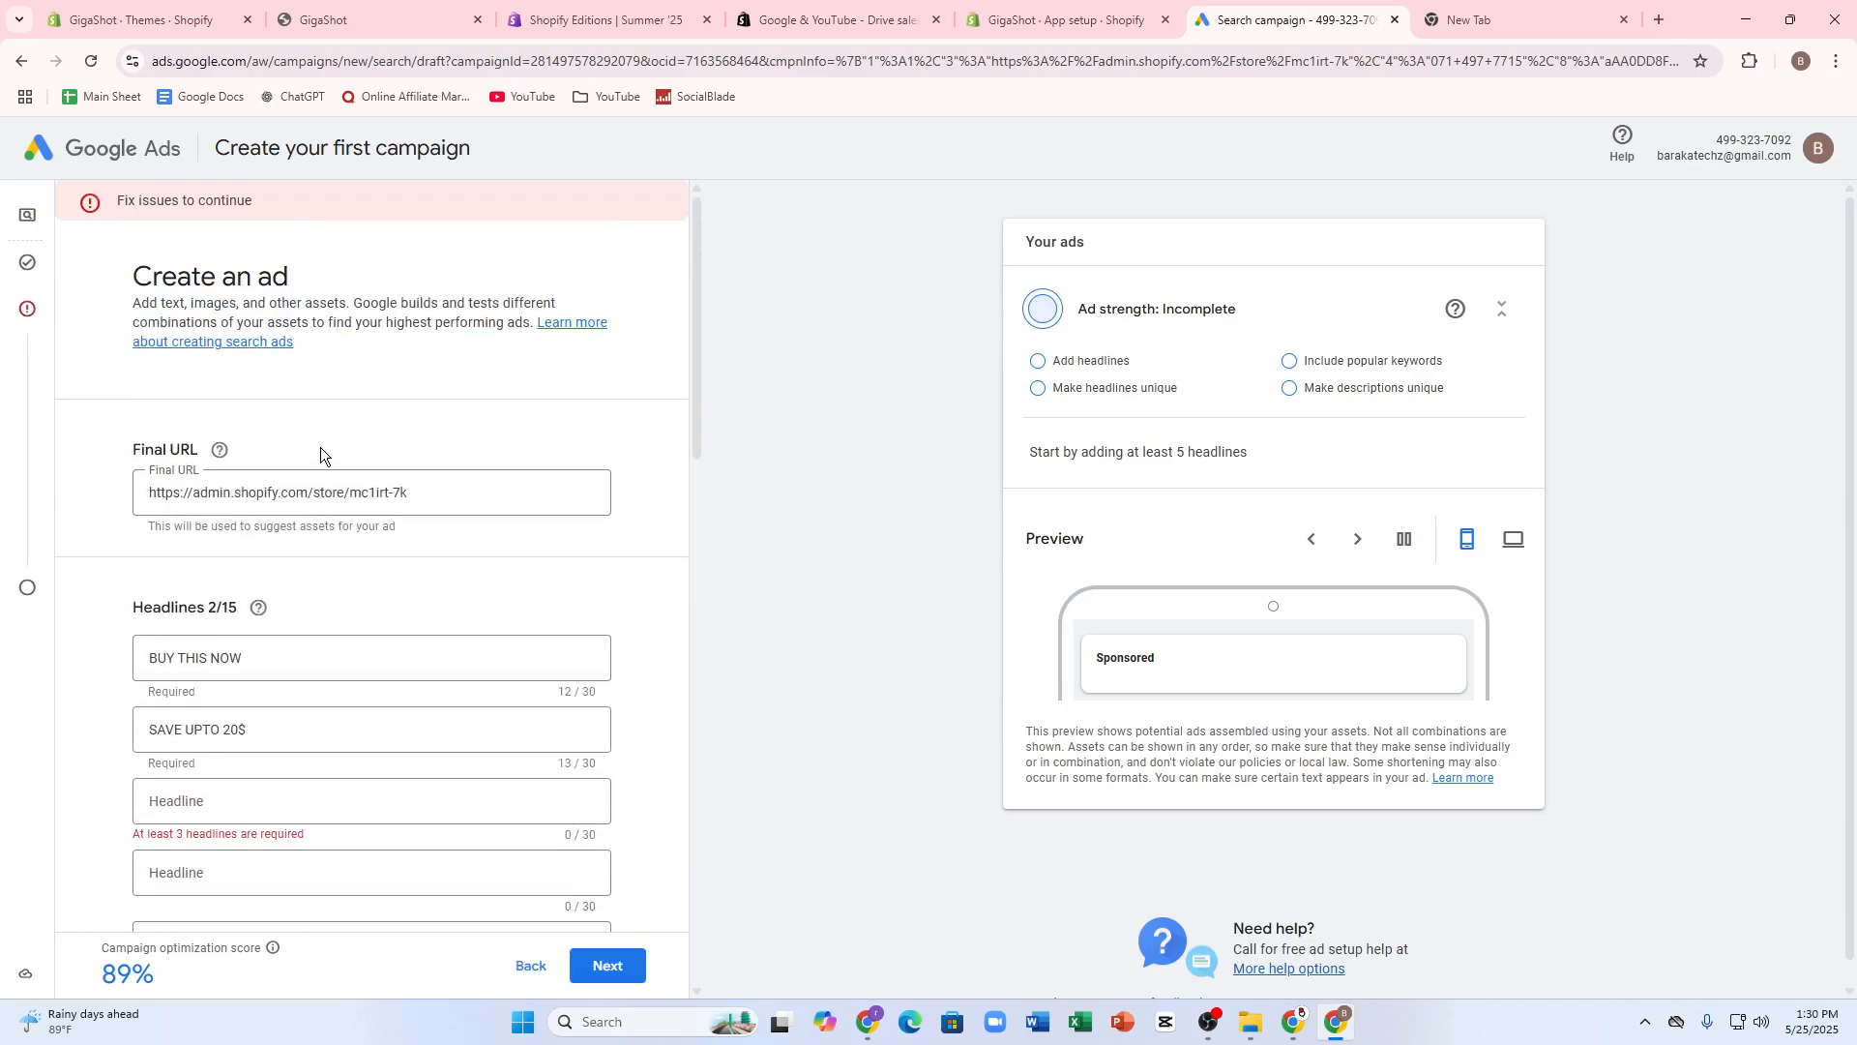
{"action": "scroll", "coordinate": [357, 426], "scroll_direction": "down", "scroll_amount": 5}
{"action": "scroll", "coordinate": [305, 474], "scroll_direction": "up", "scroll_amount": 1}
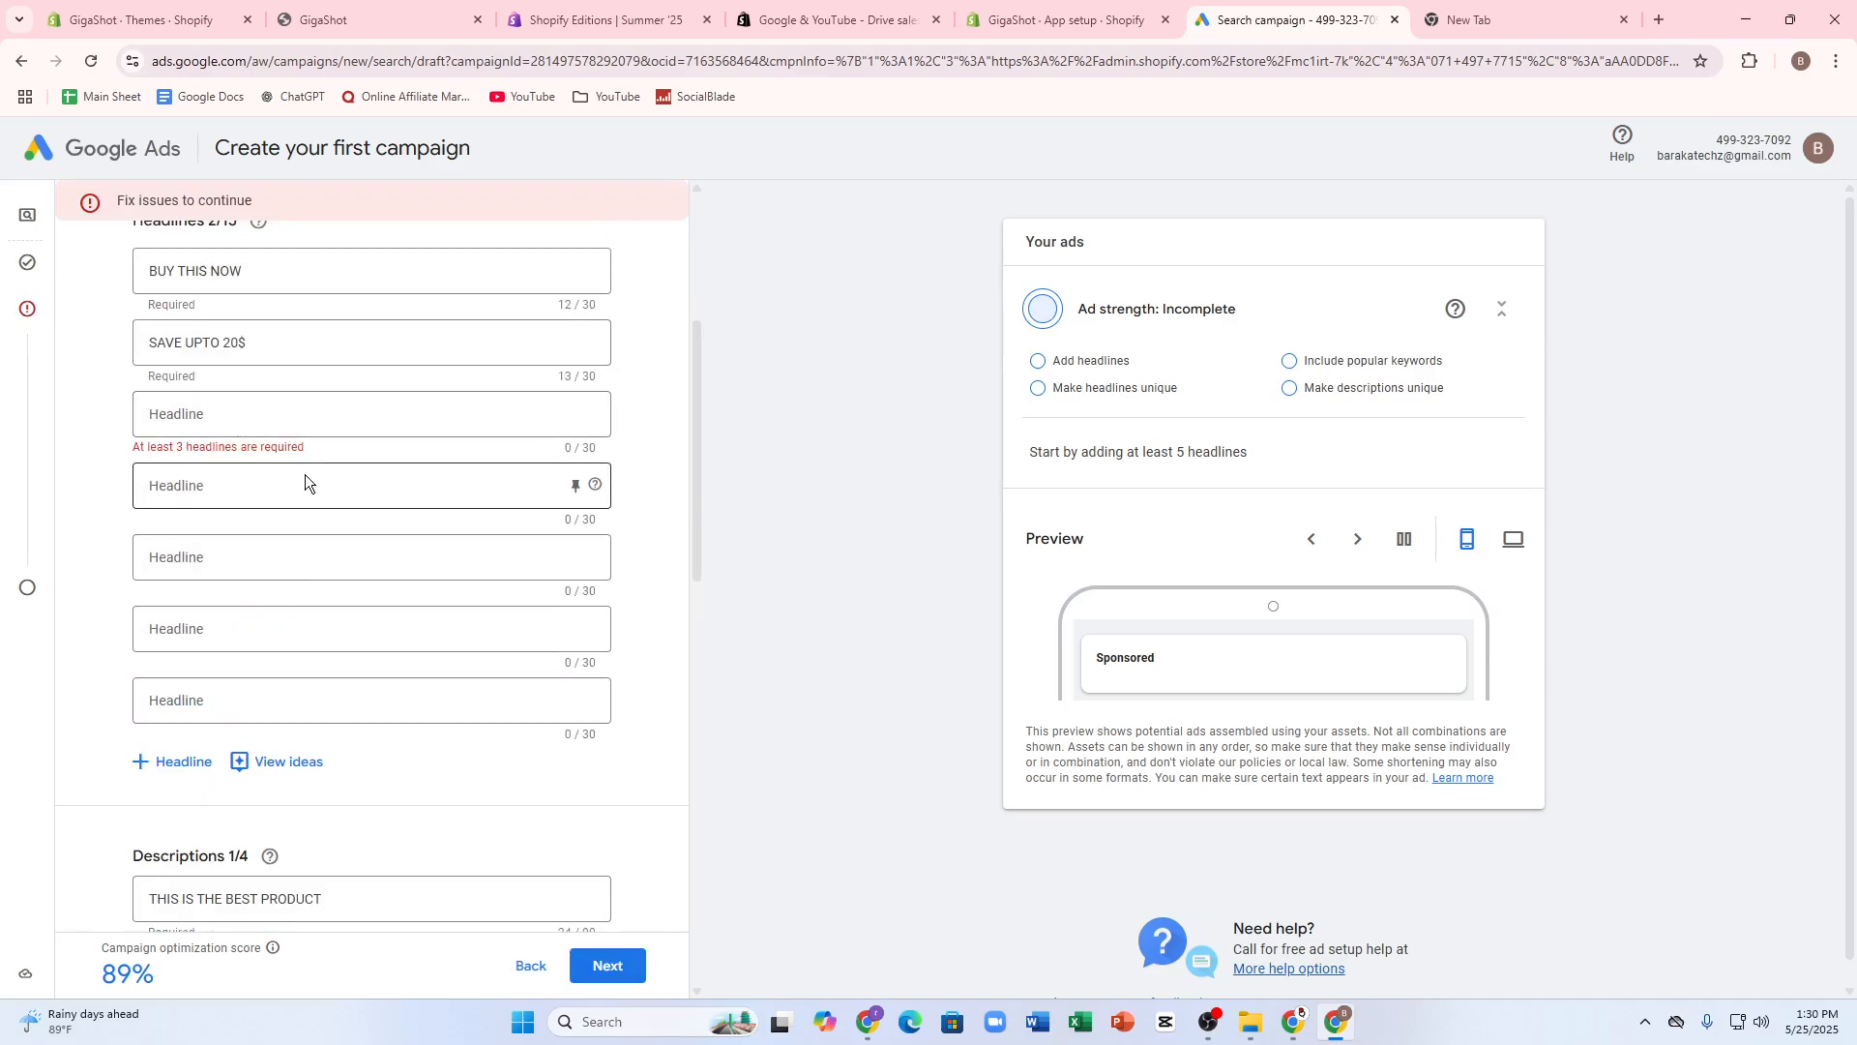
- Enter BUY THIS OR REGRET LATER as the ad's third headline and try to continue
{"action": "left_click", "coordinate": [246, 414]}
{"action": "left_click", "coordinate": [181, 498]}
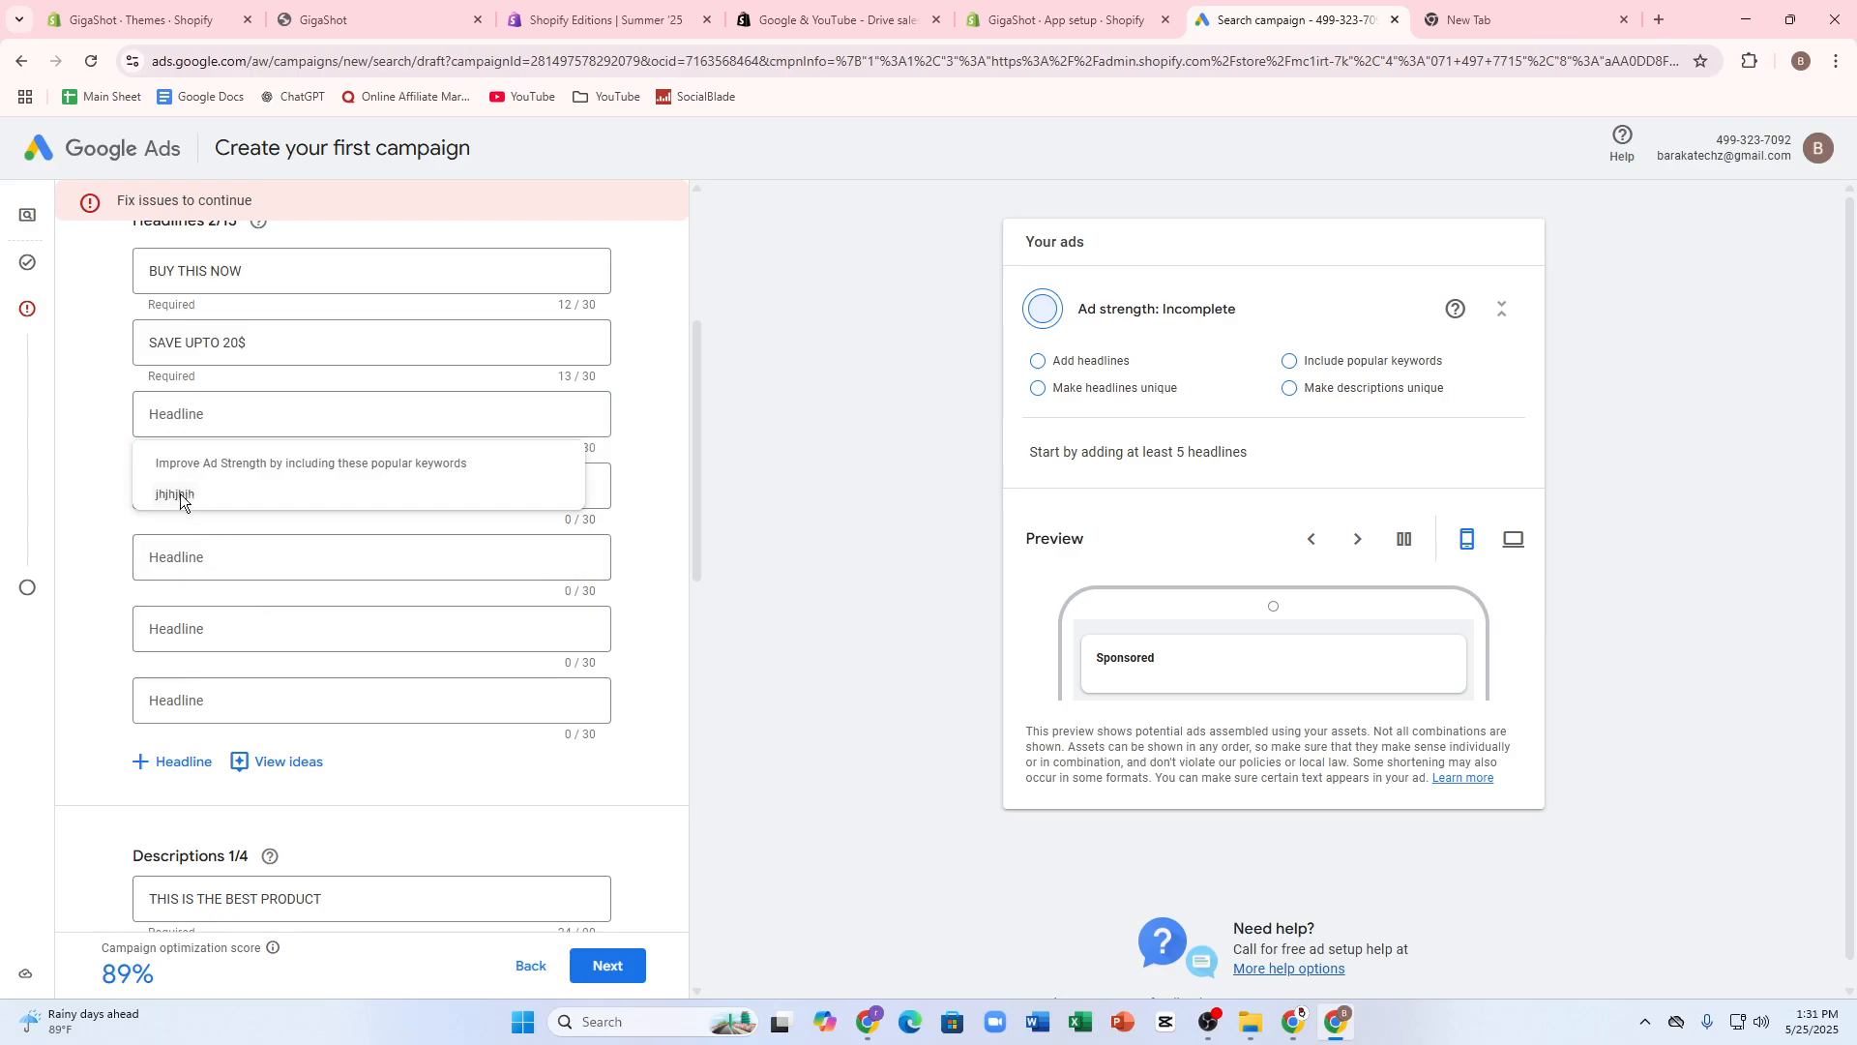
{"action": "left_click", "coordinate": [207, 424]}
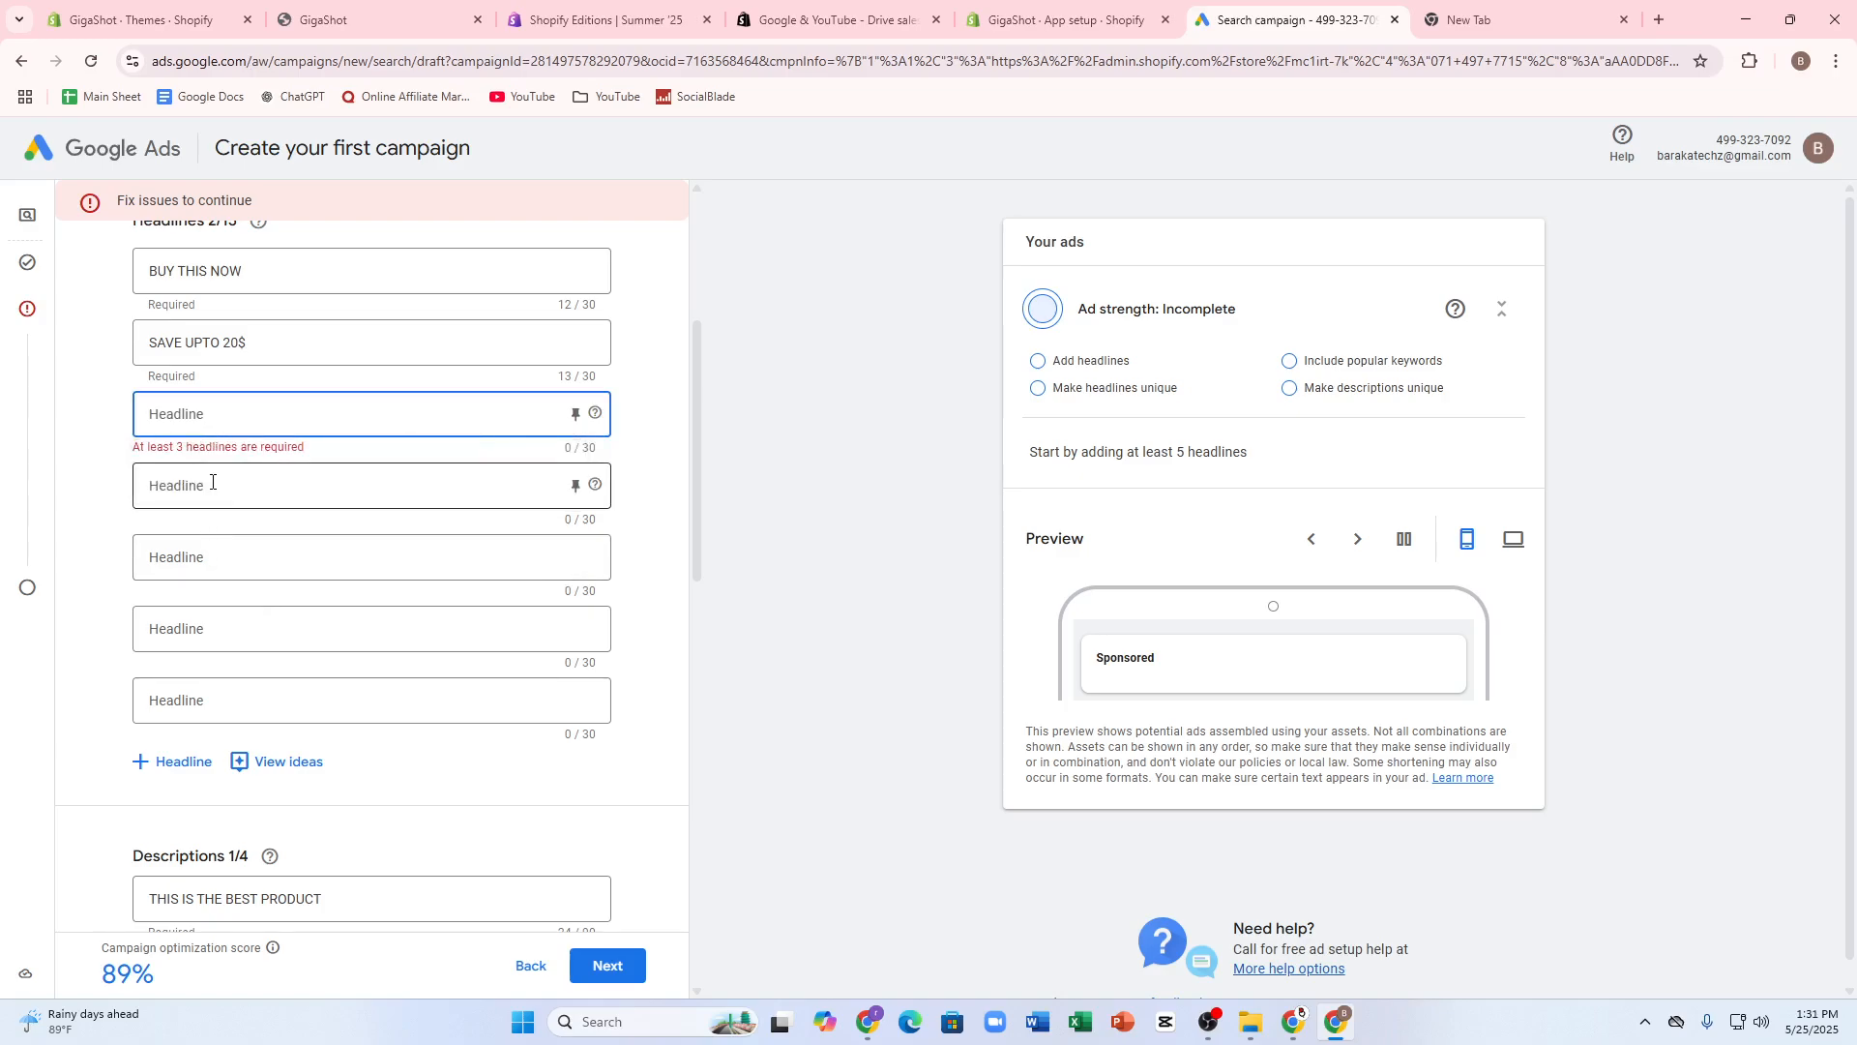
{"action": "type", "text": "BUY"}
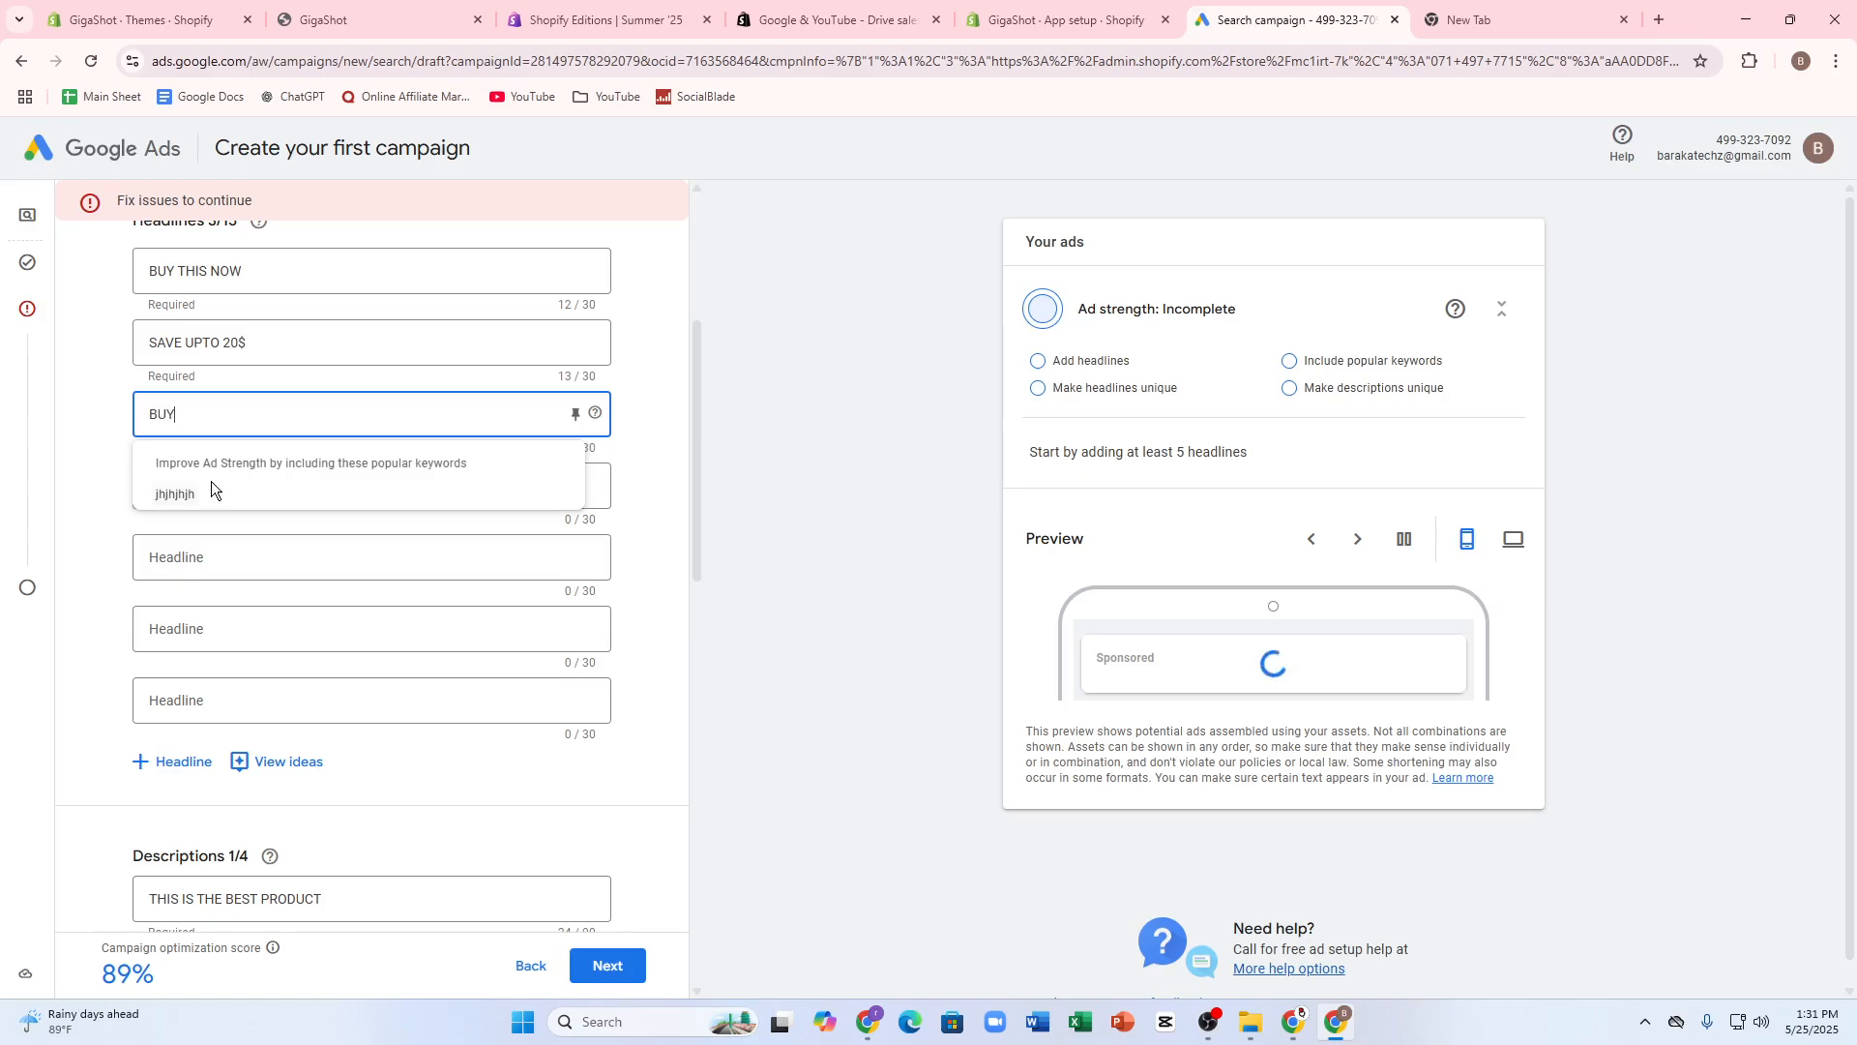
{"action": "type", "text": " THIS "}
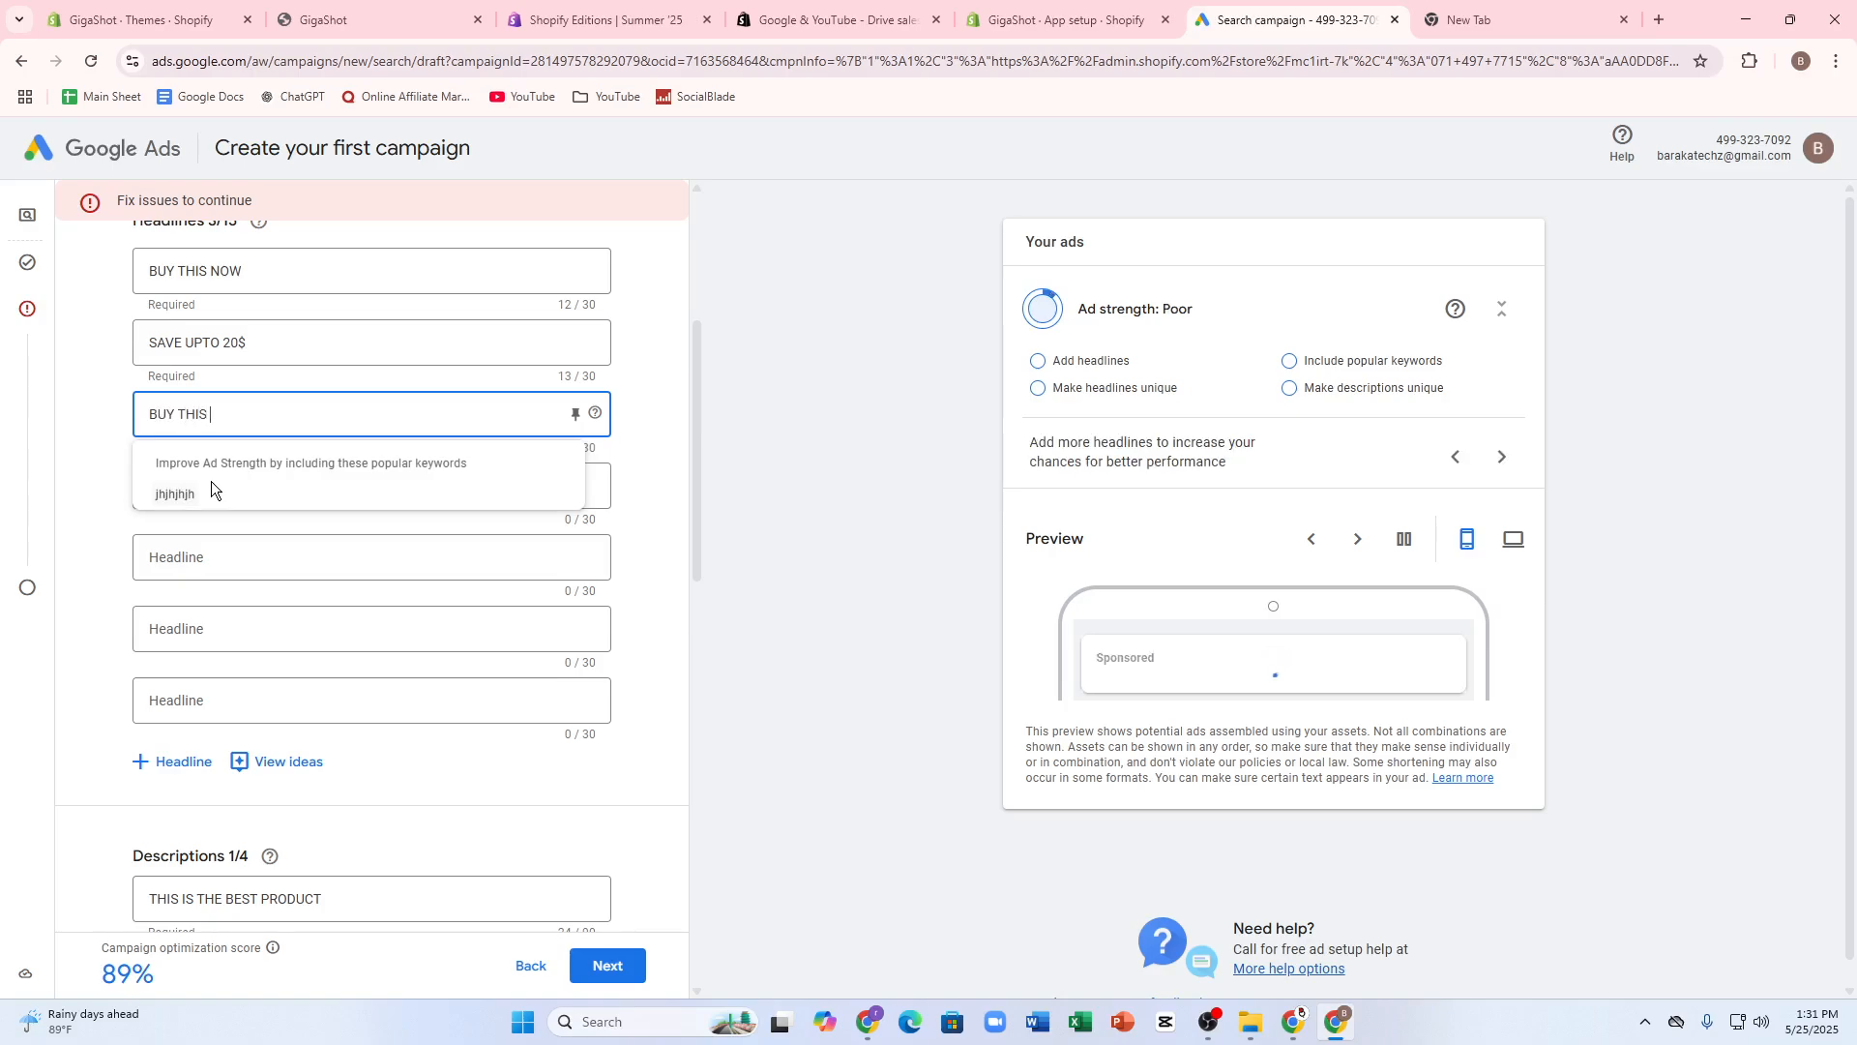
{"action": "type", "text": "OR REG"}
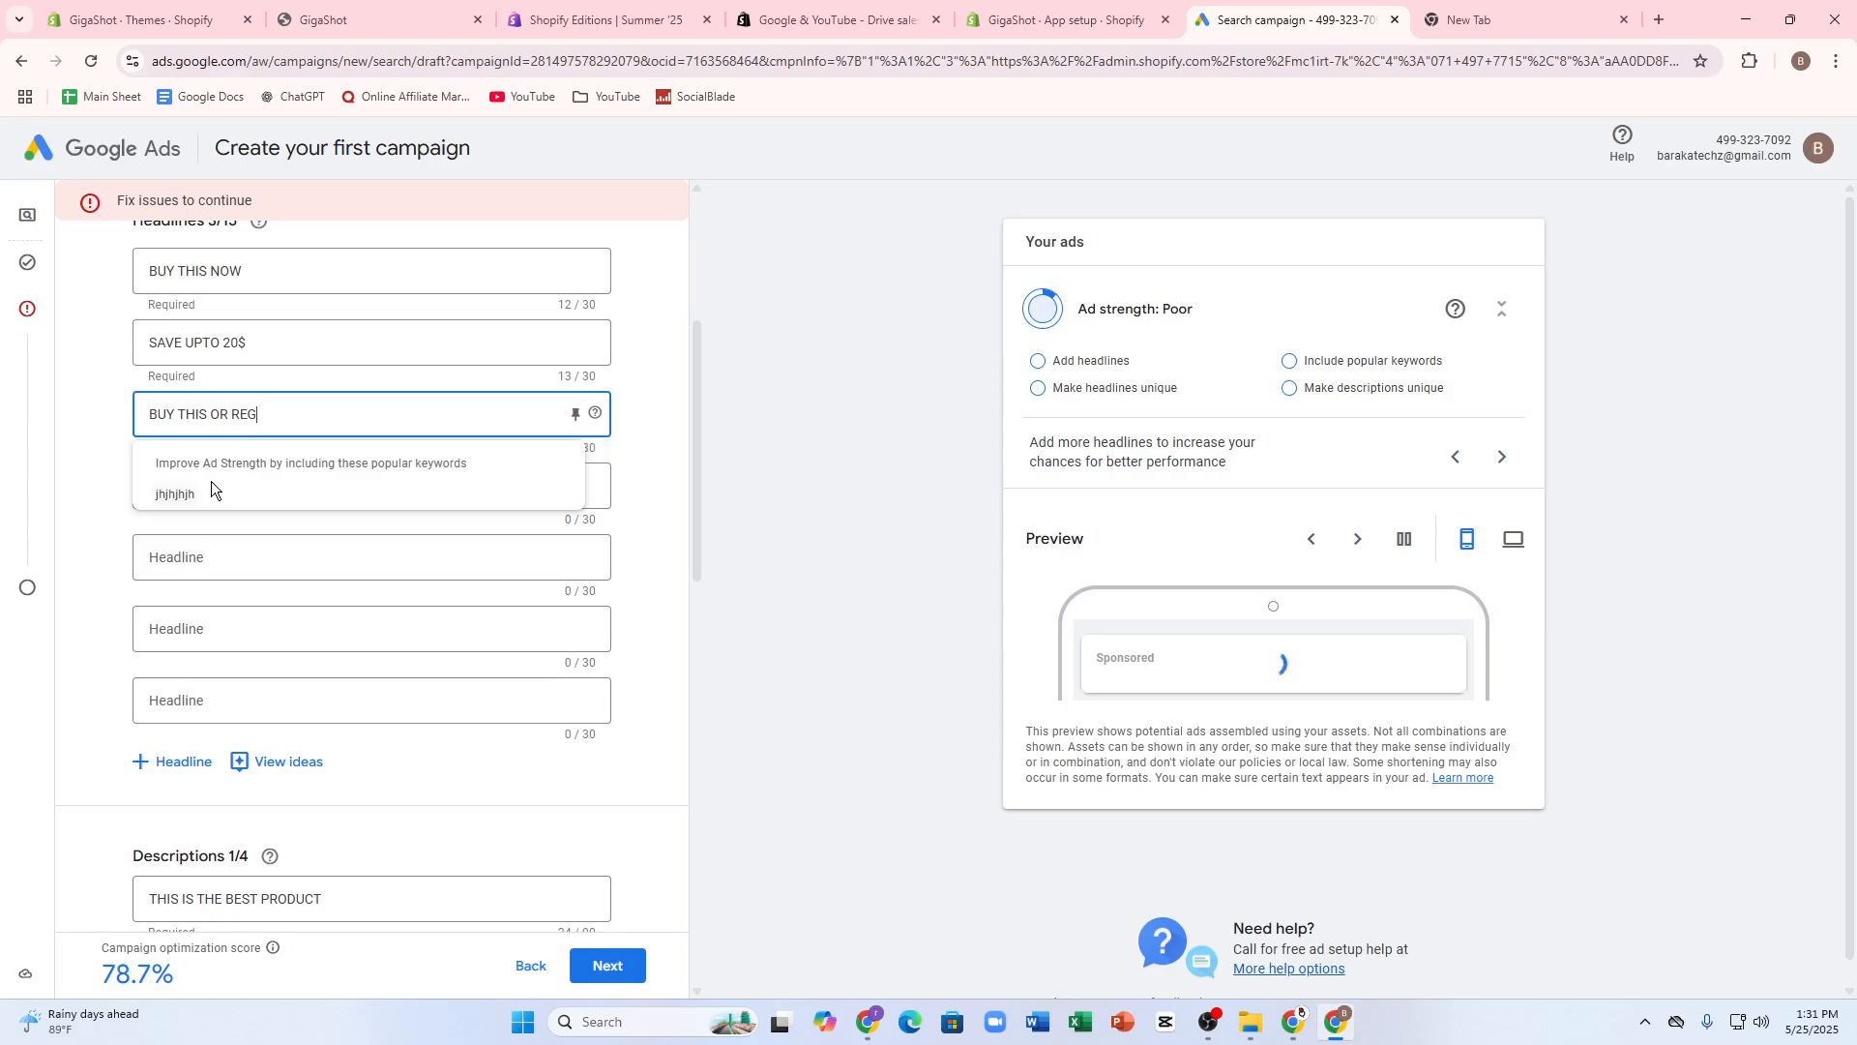
{"action": "type", "text": "RET LATER"}
{"action": "left_click", "coordinate": [614, 964]}
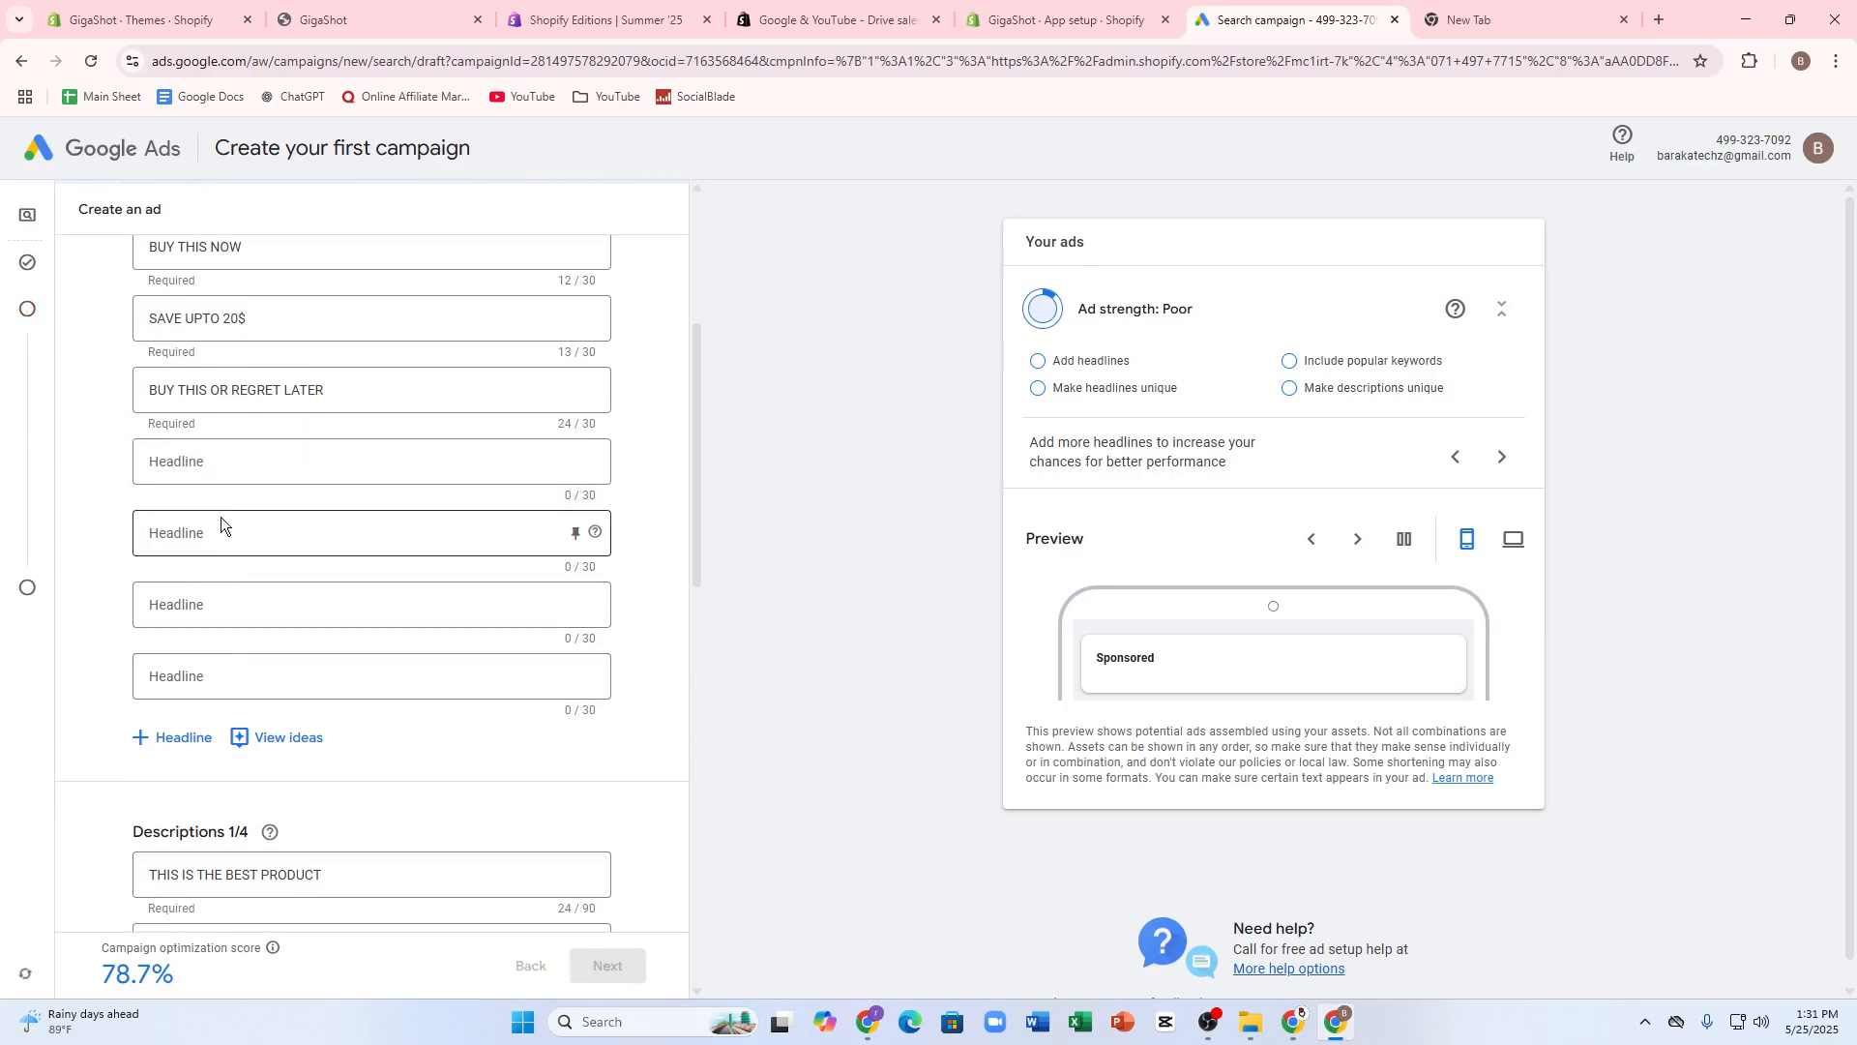
- Add four more headlines to the ad: gbxfhfhbh, ghghf, gfhfgh and gfd
{"action": "mouse_move", "coordinate": [58, 435]}
{"action": "scroll", "coordinate": [368, 566], "scroll_direction": "down", "scroll_amount": 2}
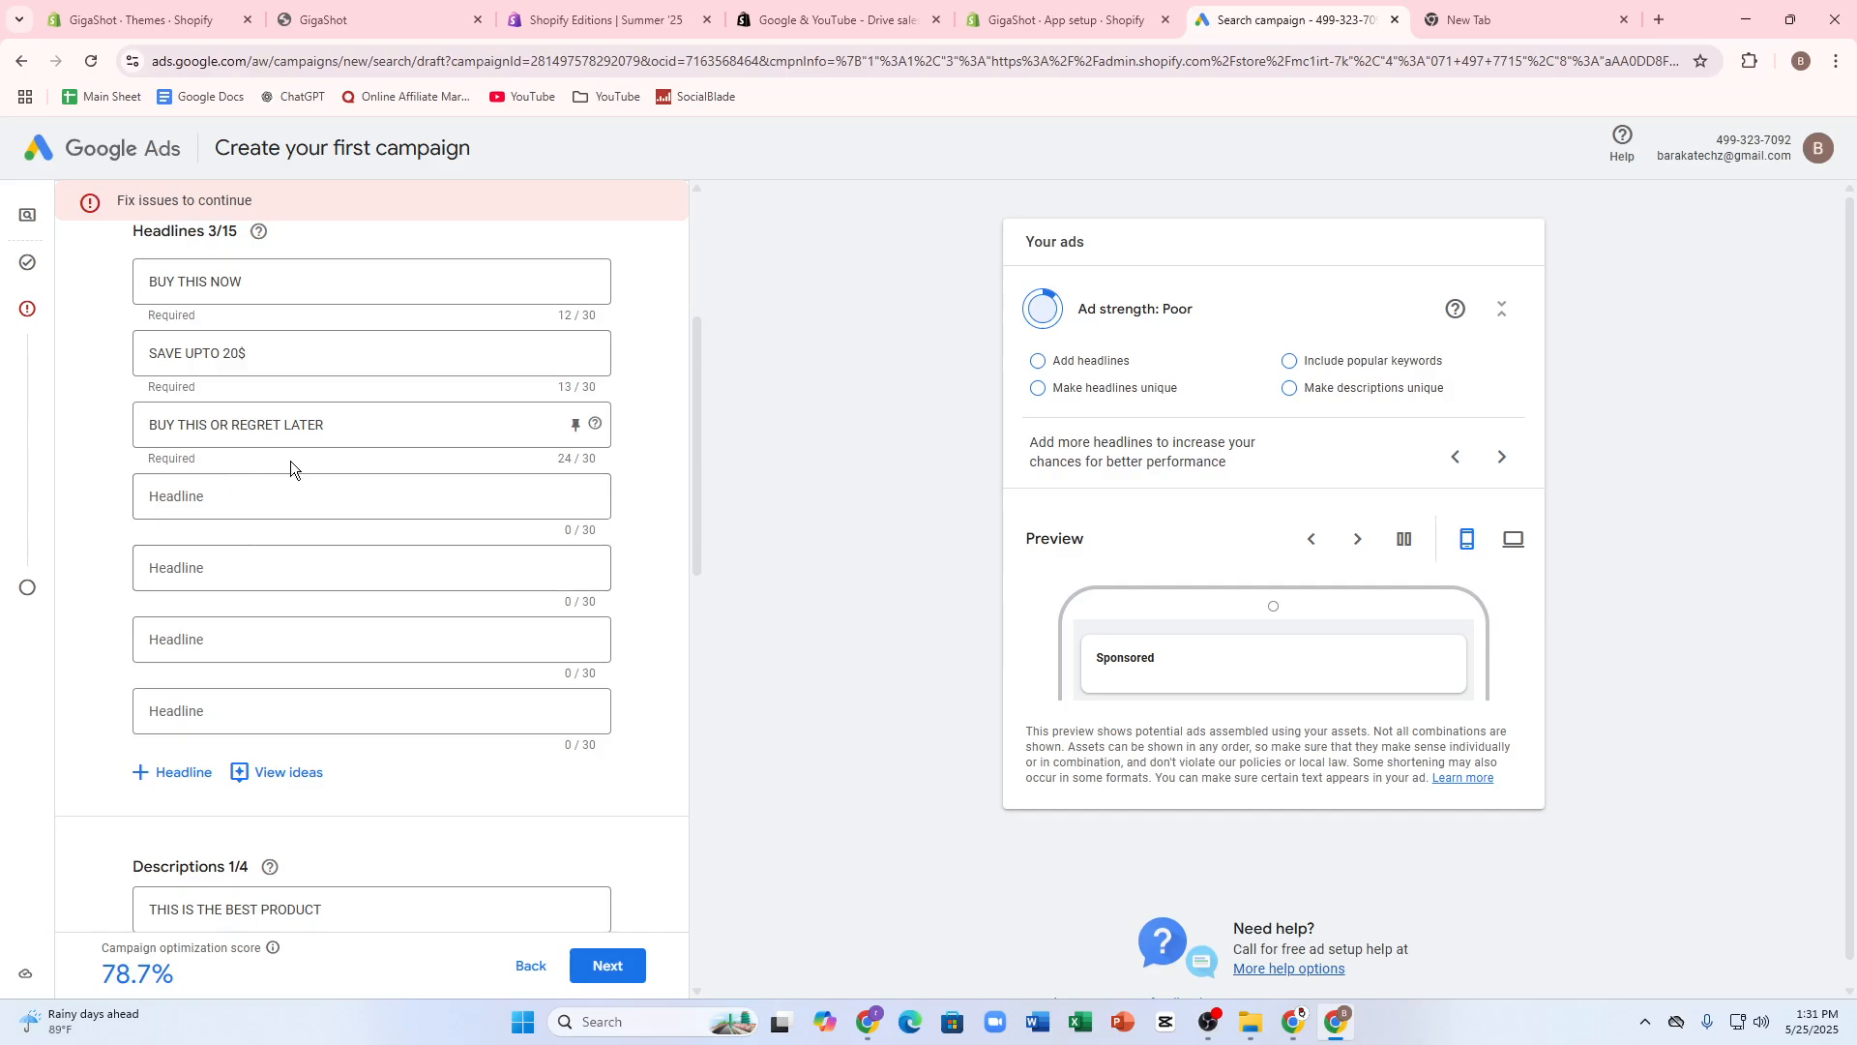
{"action": "left_click", "coordinate": [267, 513]}
{"action": "type", "text": "gbxfhfhbh"}
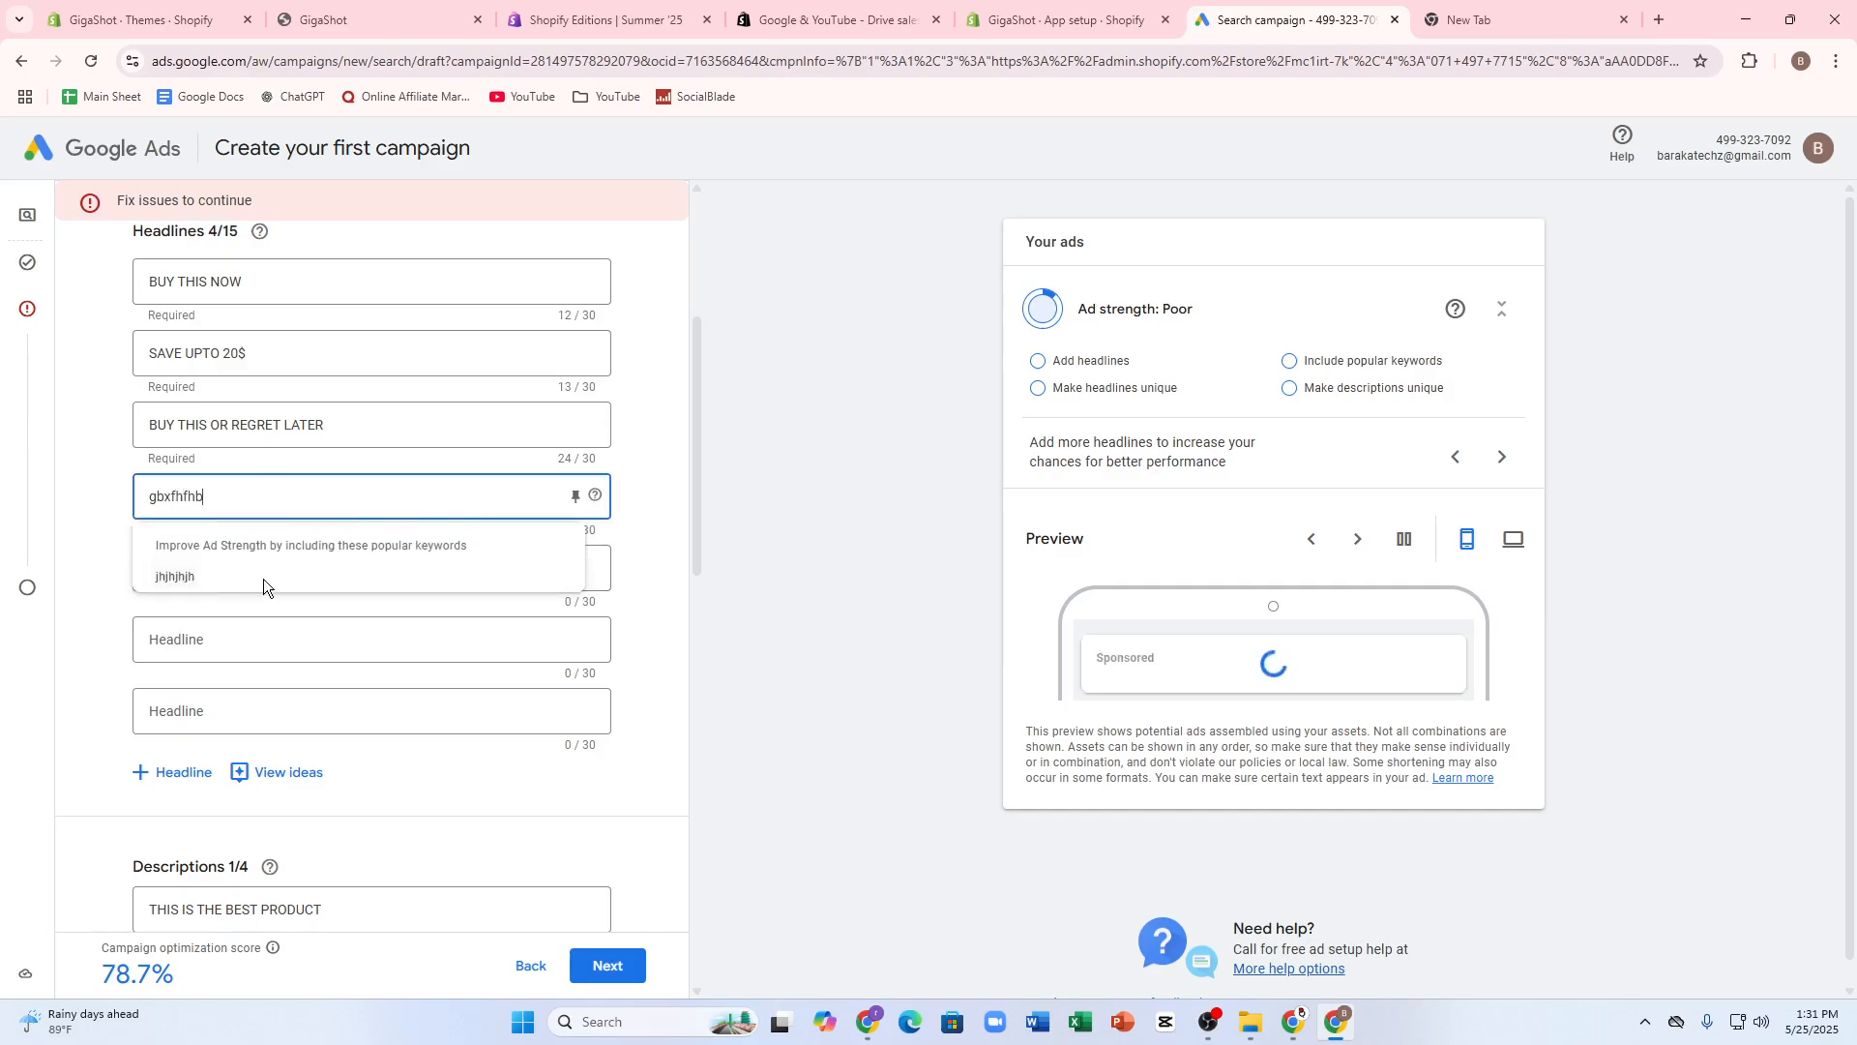
{"action": "left_click", "coordinate": [171, 663]}
{"action": "type", "text": "gfhfgh"}
{"action": "left_click", "coordinate": [214, 568]}
{"action": "type", "text": "ghghf"}
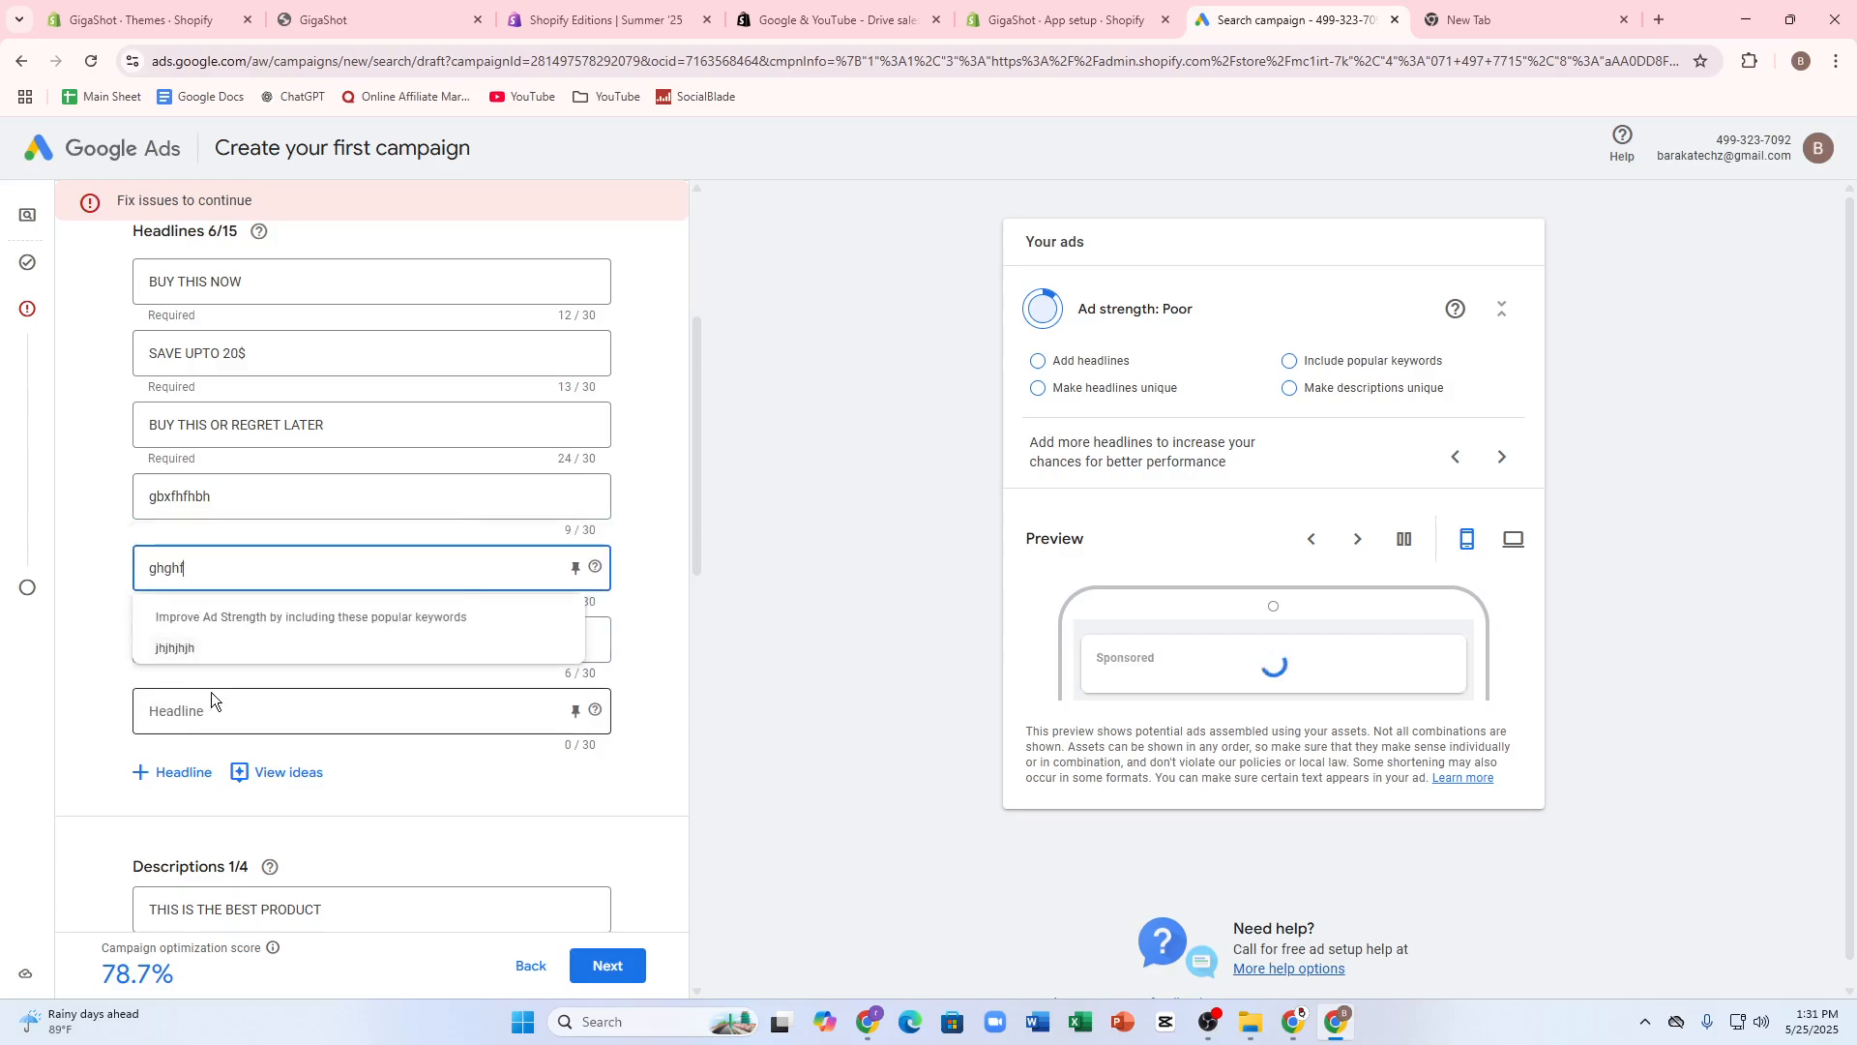
{"action": "left_click", "coordinate": [213, 699]}
{"action": "type", "text": "gfd"}
{"action": "right_click", "coordinate": [587, 712]}
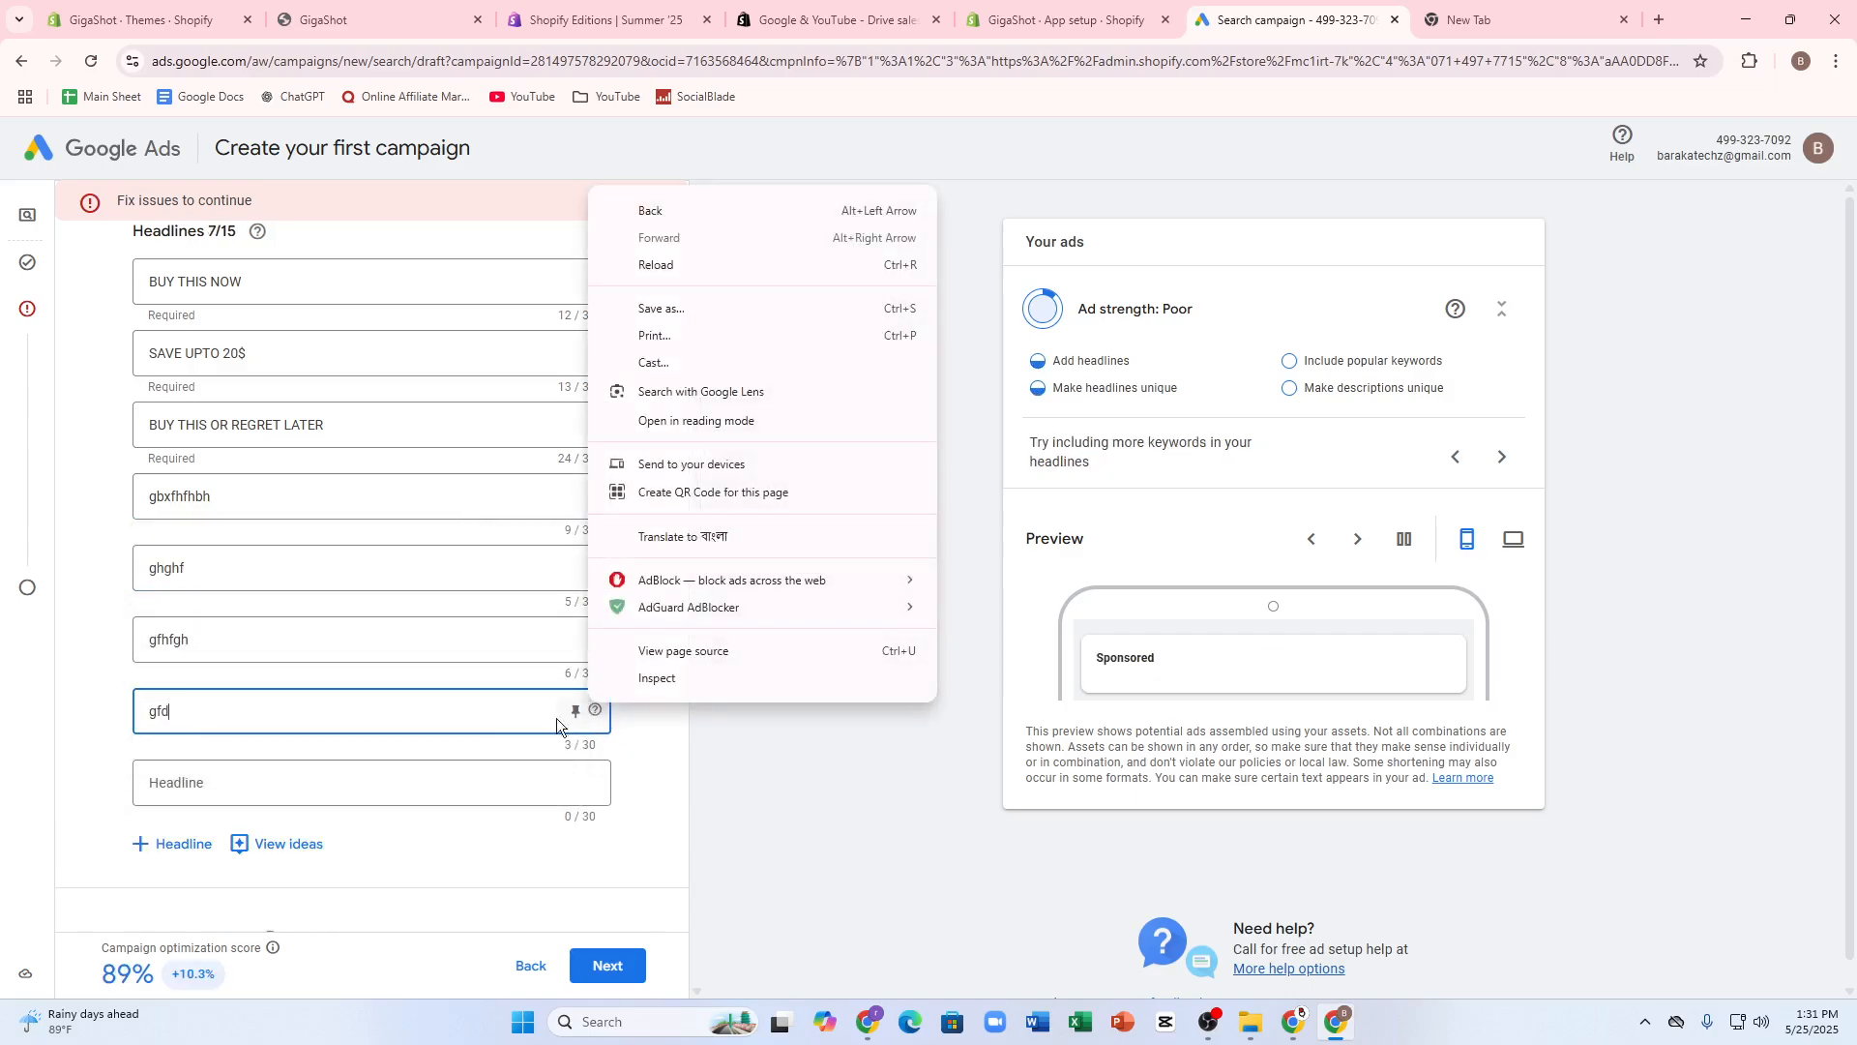
{"action": "right_click", "coordinate": [487, 707]}
{"action": "left_click", "coordinate": [95, 676]}
{"action": "left_click", "coordinate": [236, 700]}
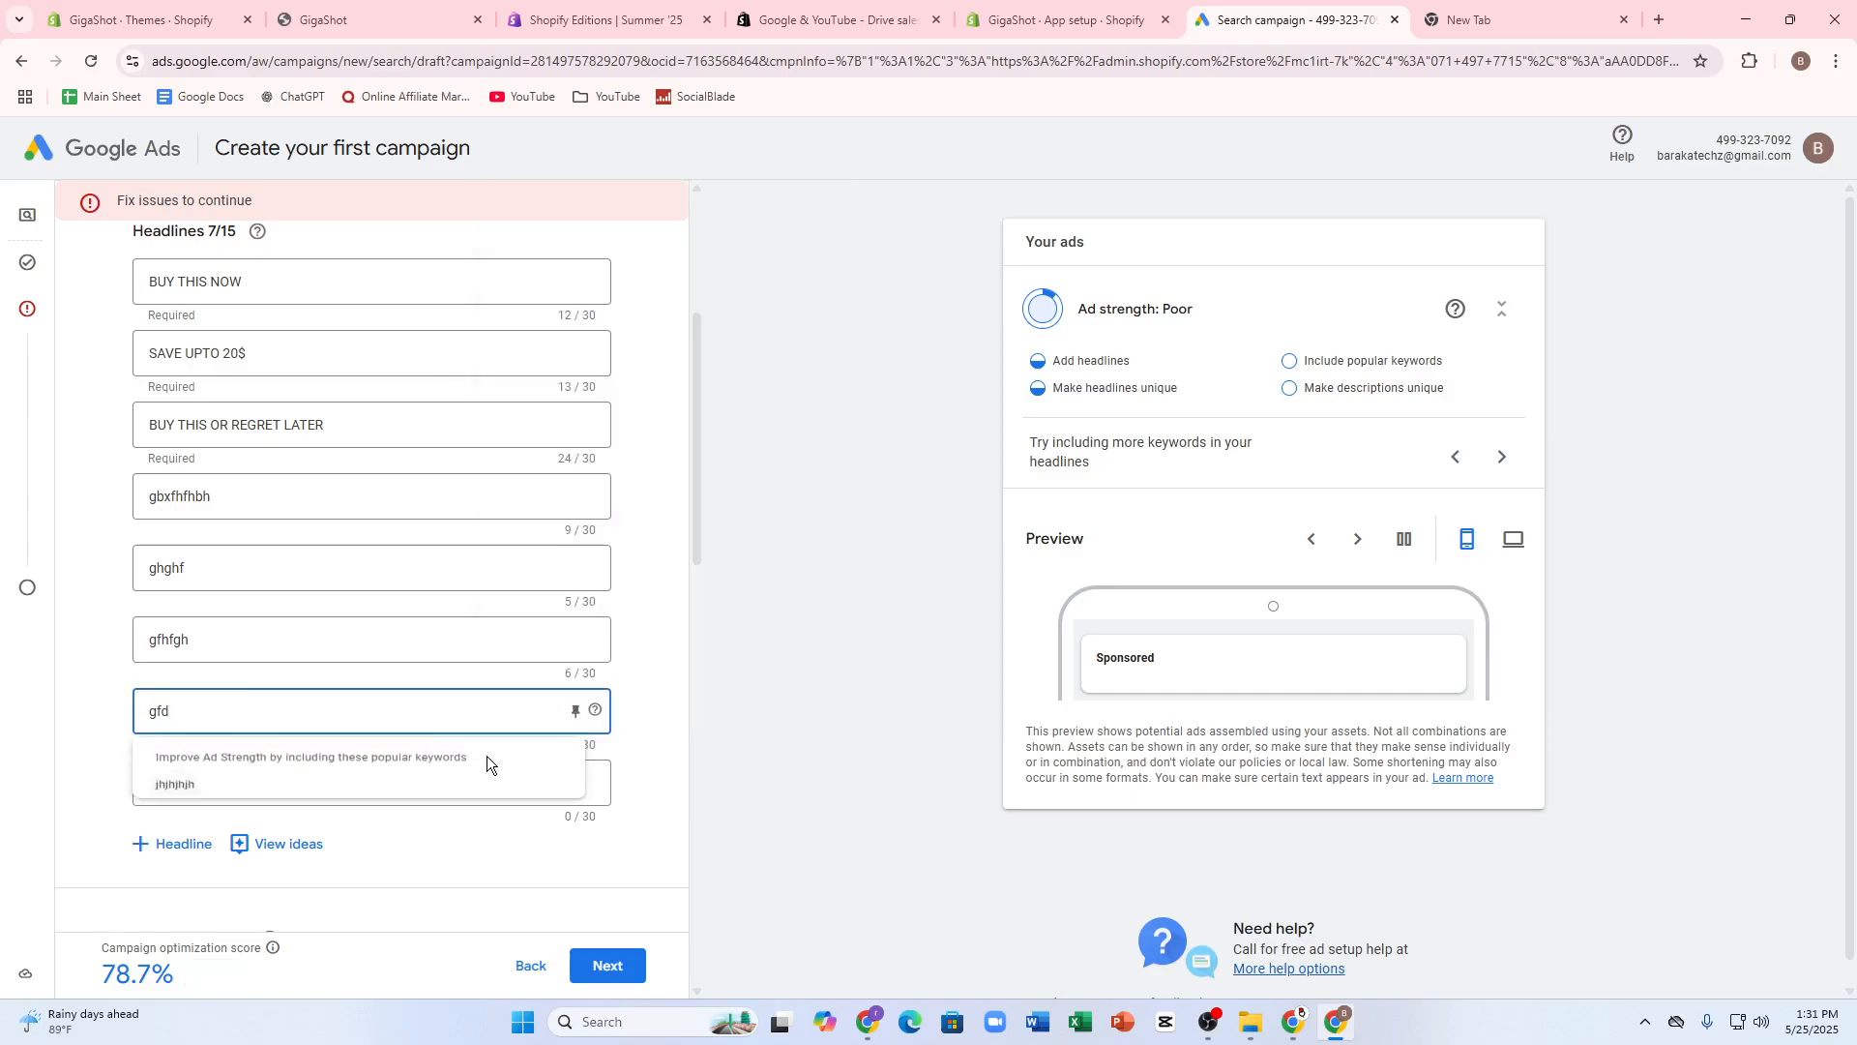
{"action": "left_click", "coordinate": [576, 713]}
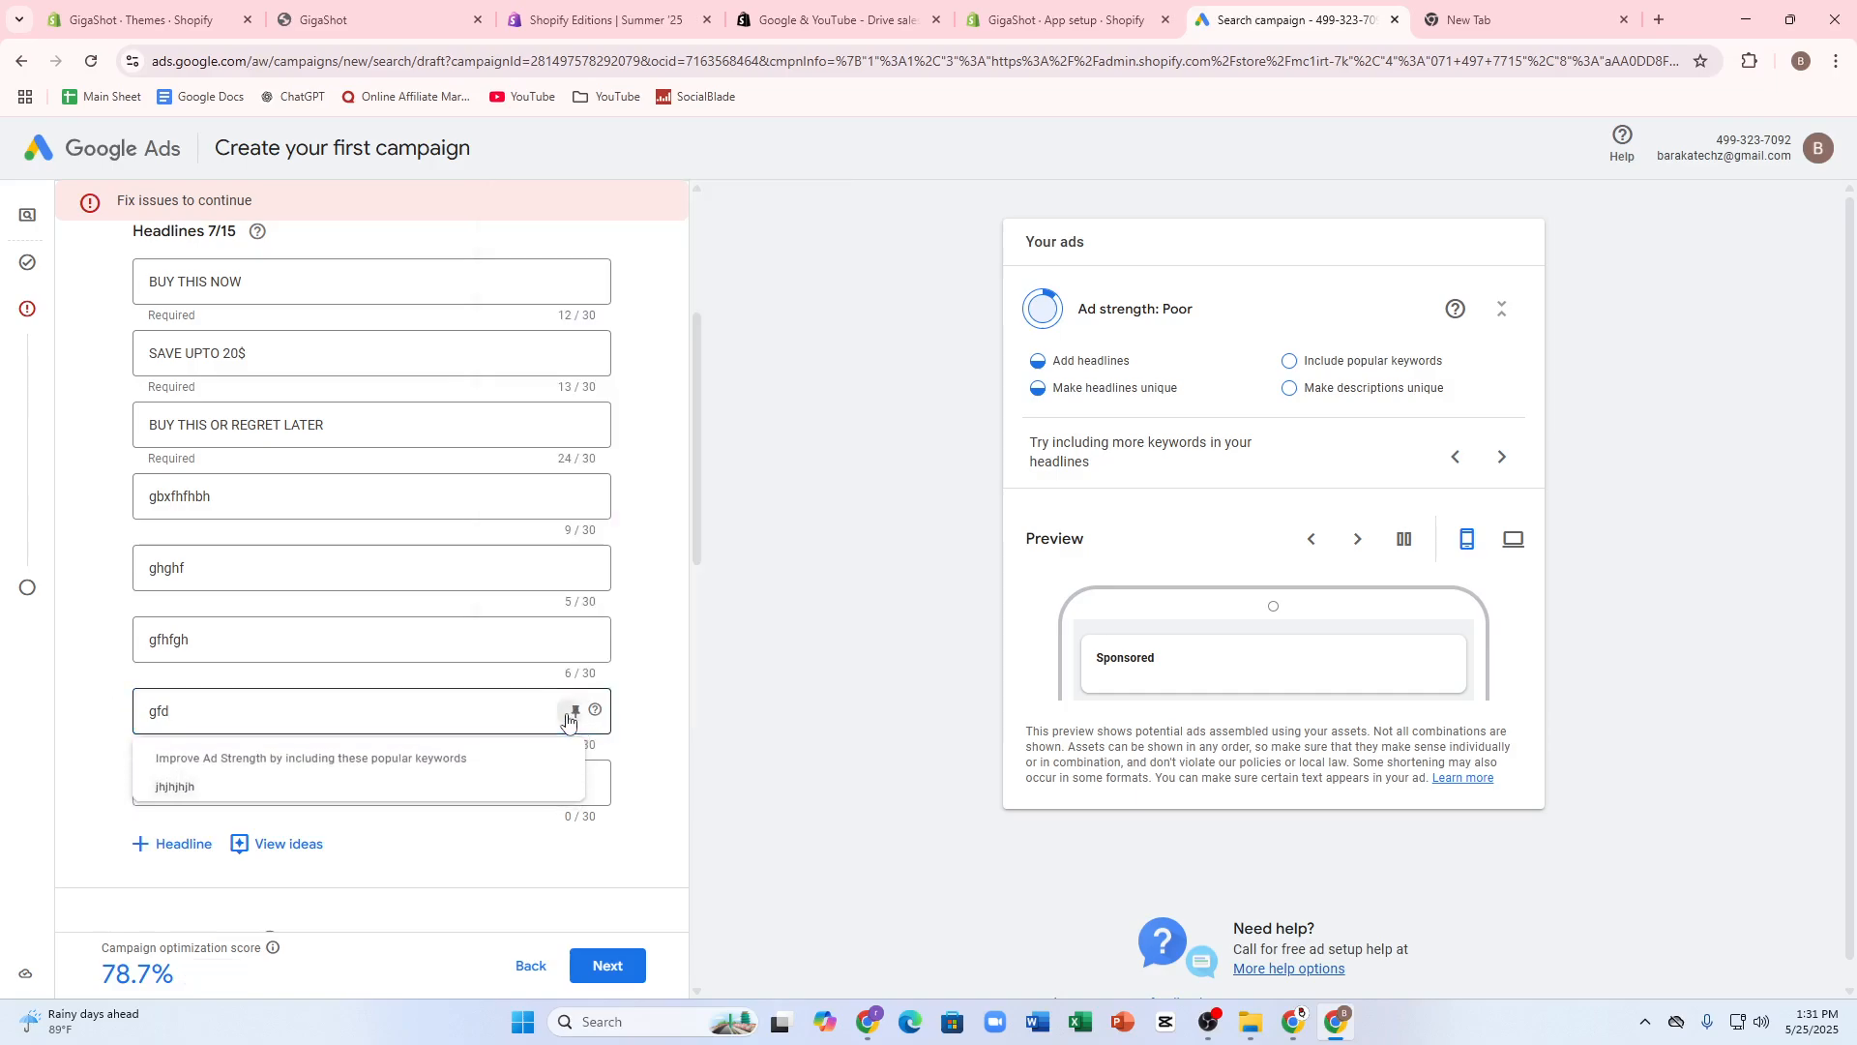
{"action": "left_click", "coordinate": [666, 856]}
- Expand the ad URL options and go to the final URL suffix
{"action": "scroll", "coordinate": [352, 844], "scroll_direction": "down", "scroll_amount": 15}
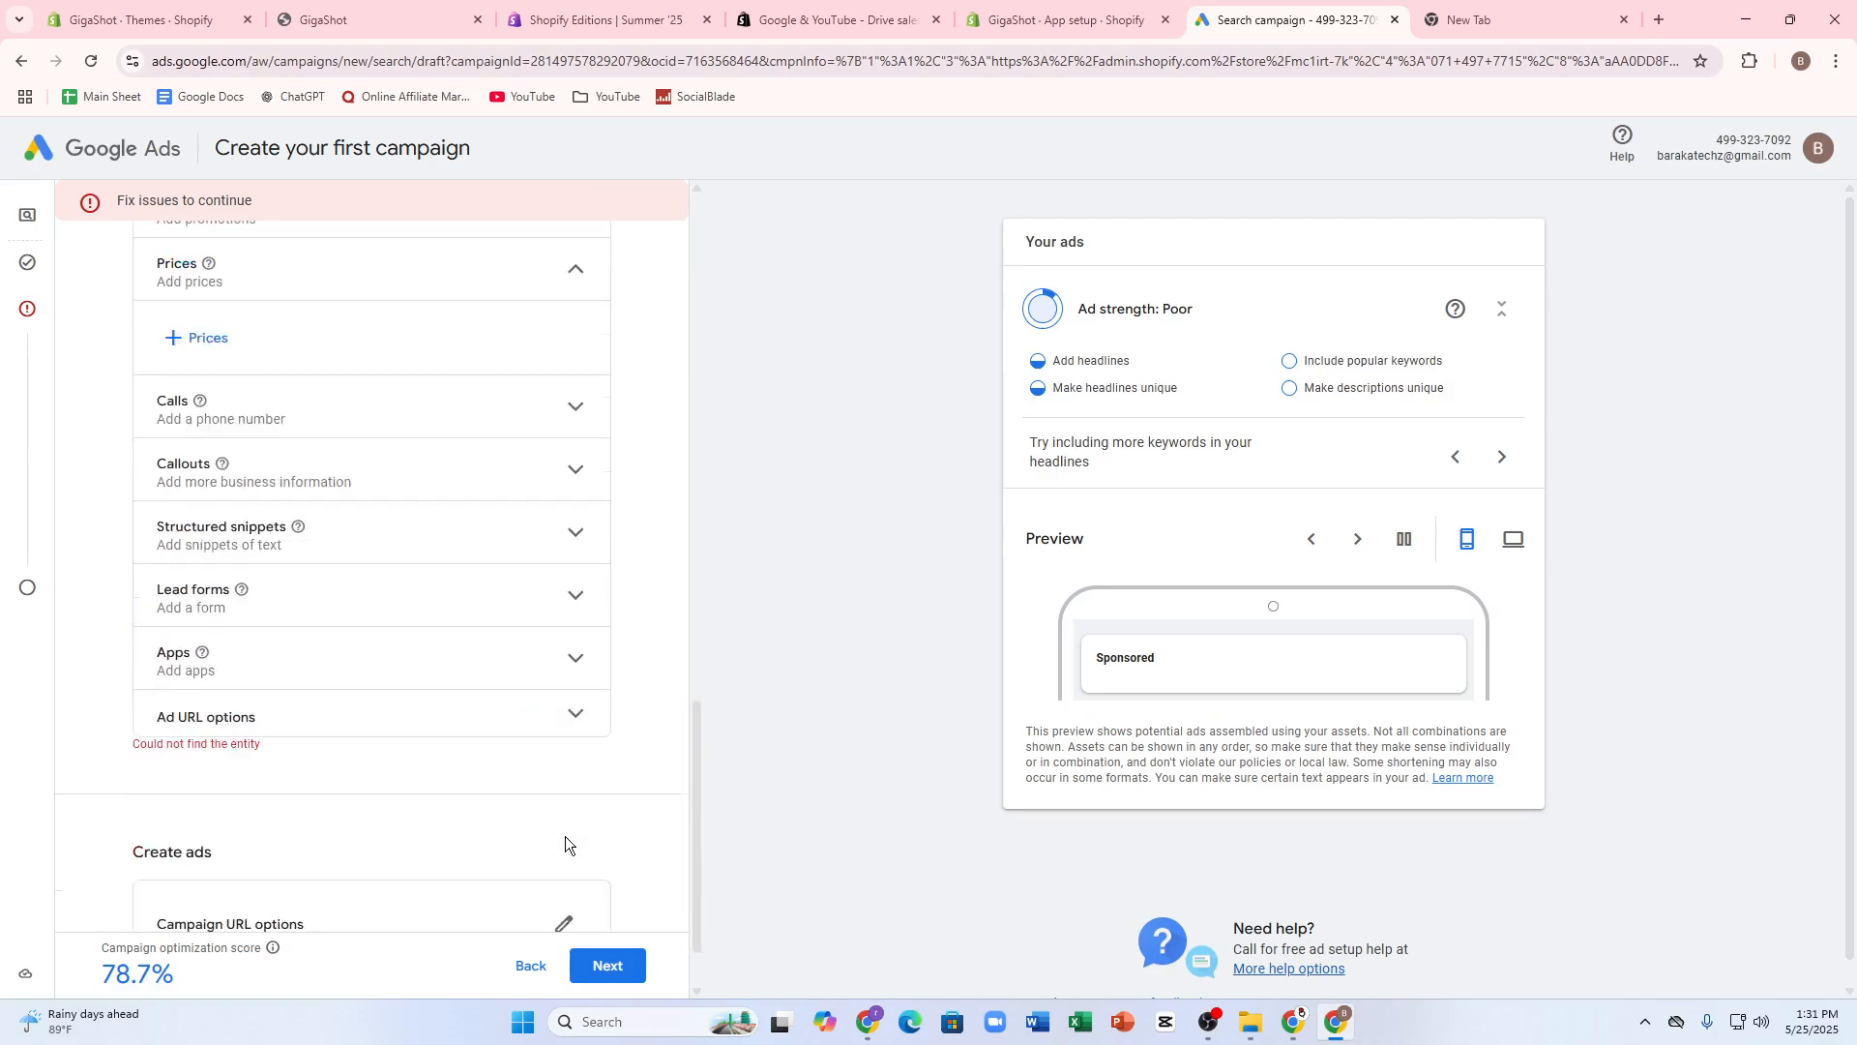
{"action": "left_click", "coordinate": [256, 630]}
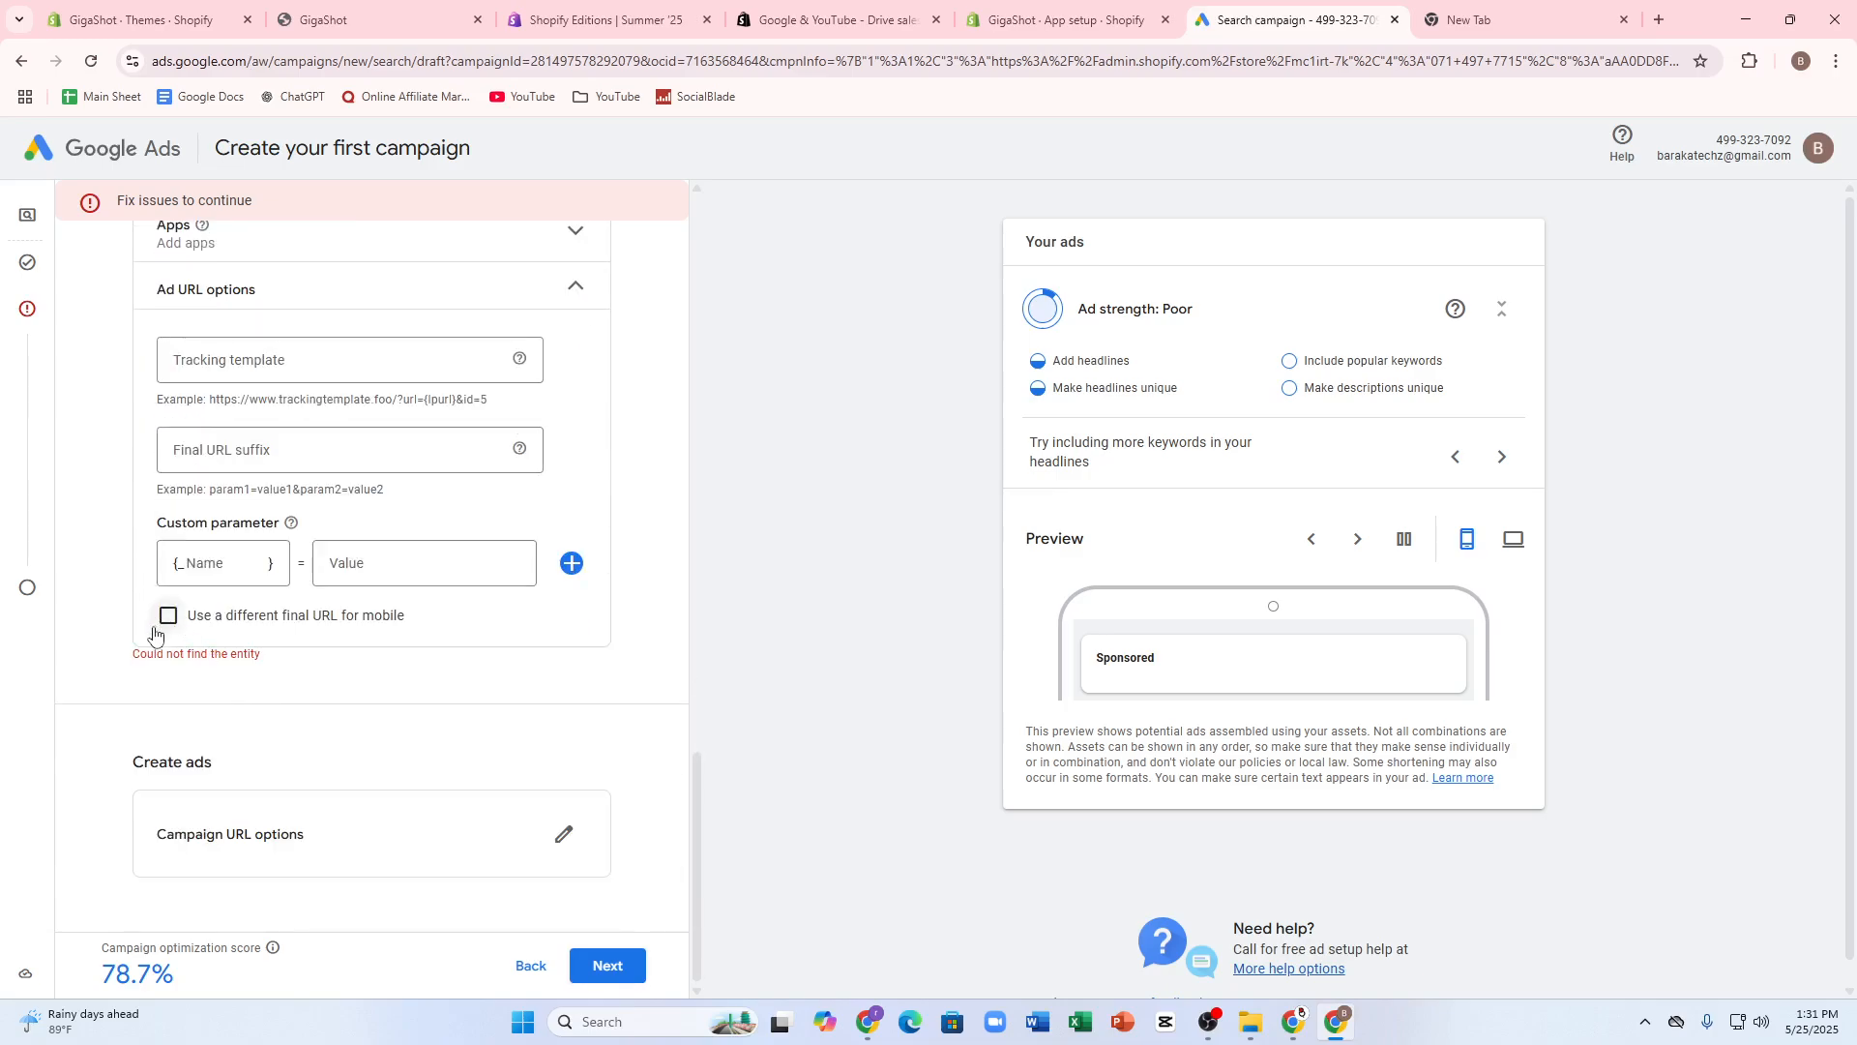
{"action": "scroll", "coordinate": [154, 635], "scroll_direction": "up", "scroll_amount": 2}
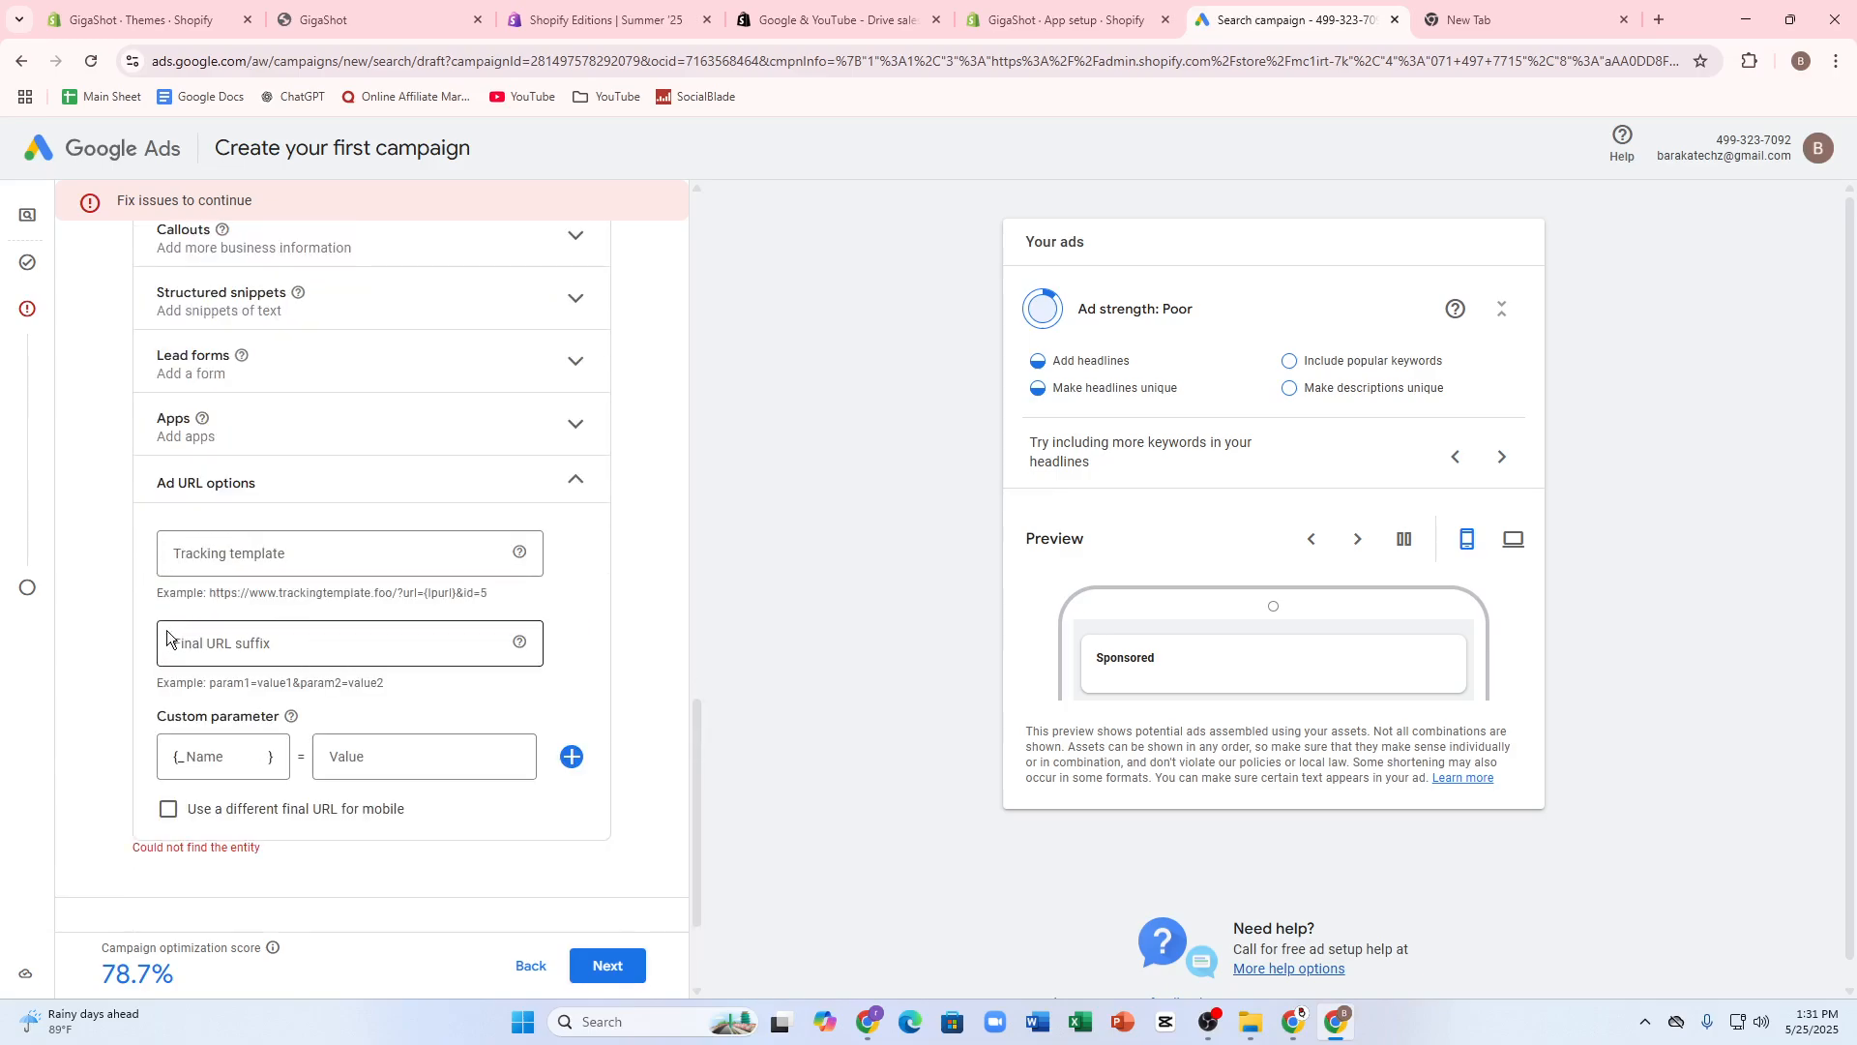
{"action": "left_click", "coordinate": [260, 566]}
{"action": "left_click", "coordinate": [233, 646]}
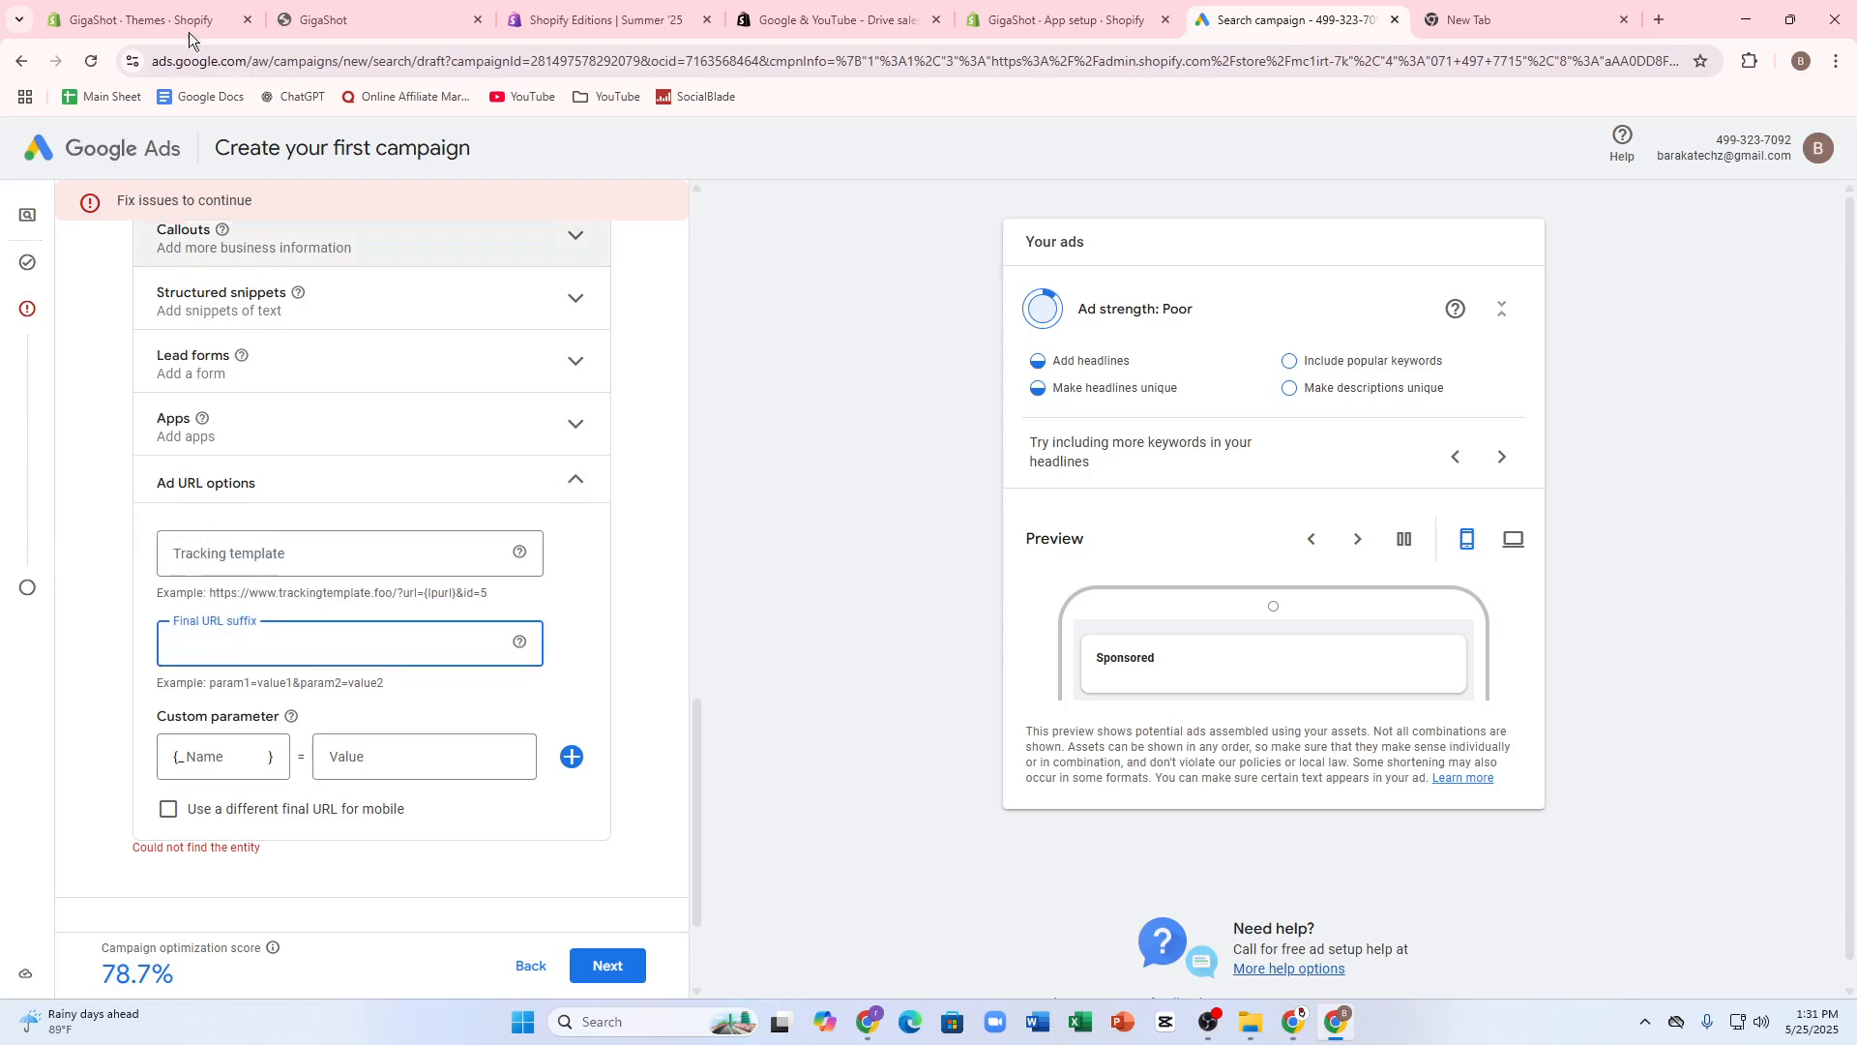
{"action": "left_click", "coordinate": [145, 19]}
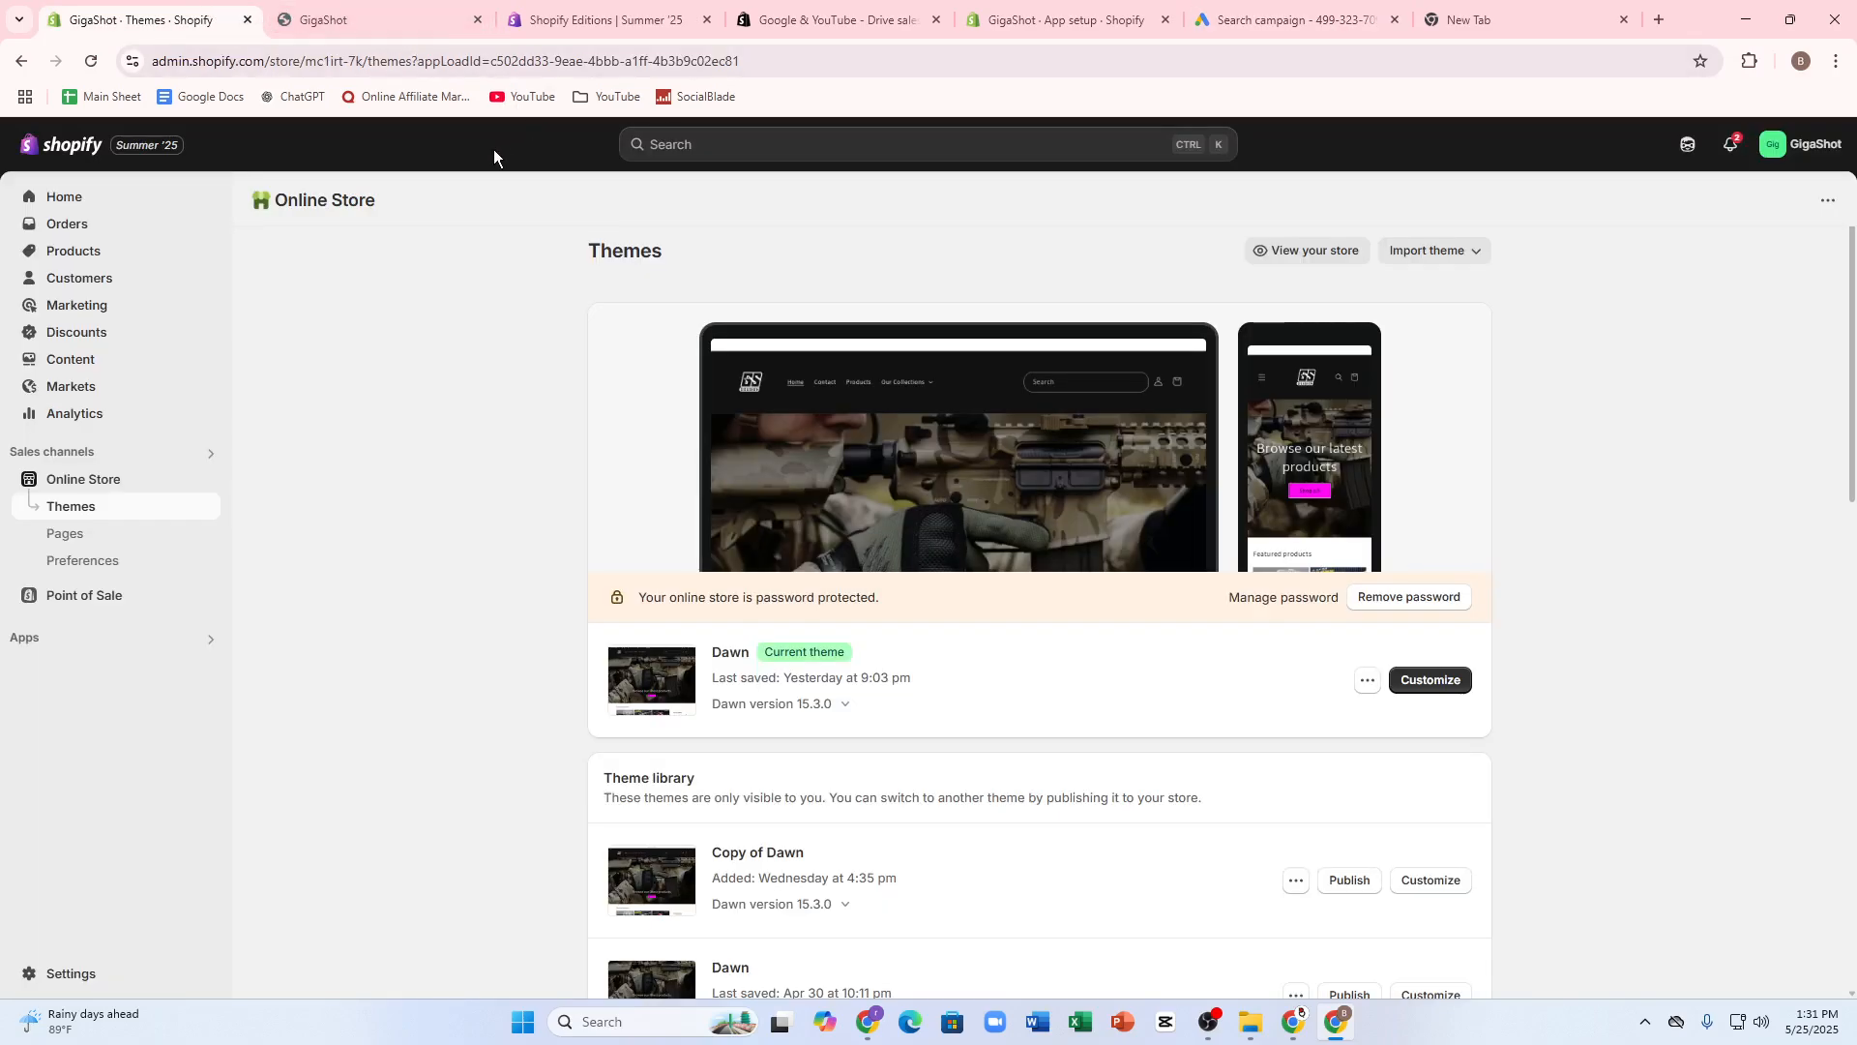
{"action": "left_click", "coordinate": [595, 21]}
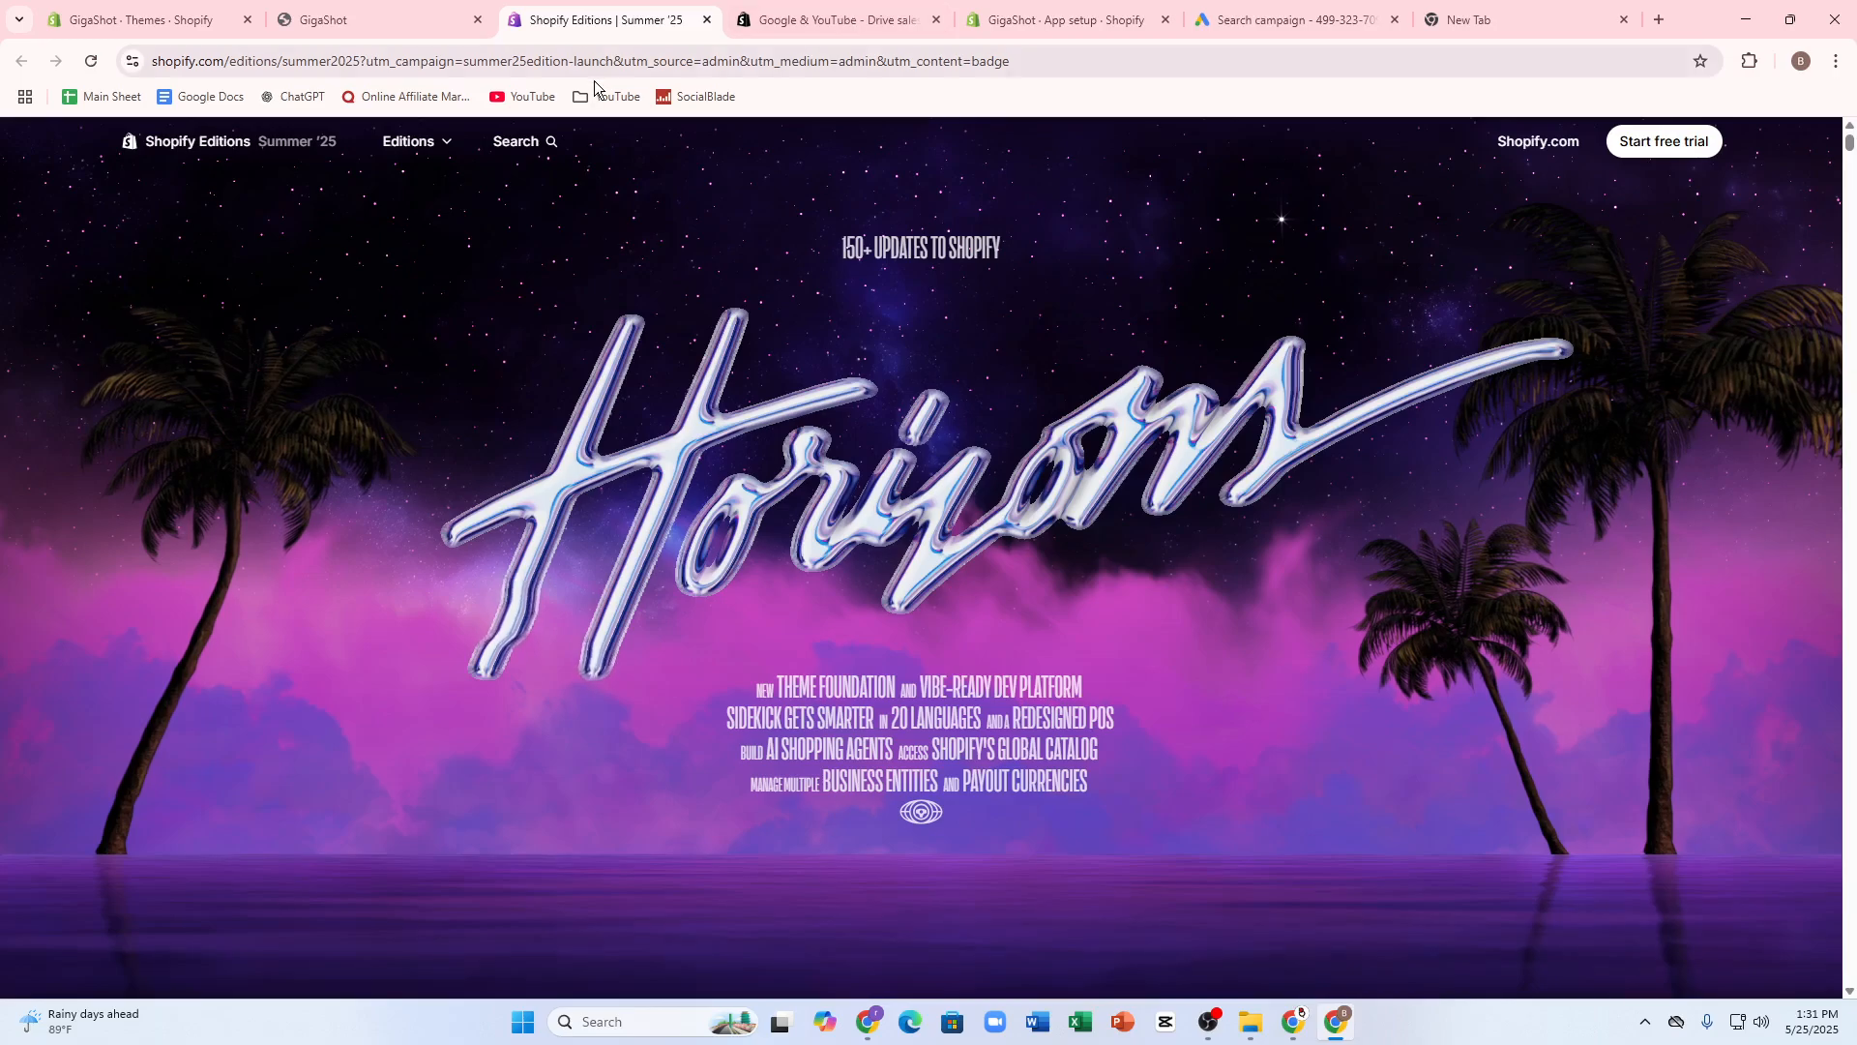
{"action": "left_click", "coordinate": [595, 61]}
{"action": "left_click", "coordinate": [1064, 19]}
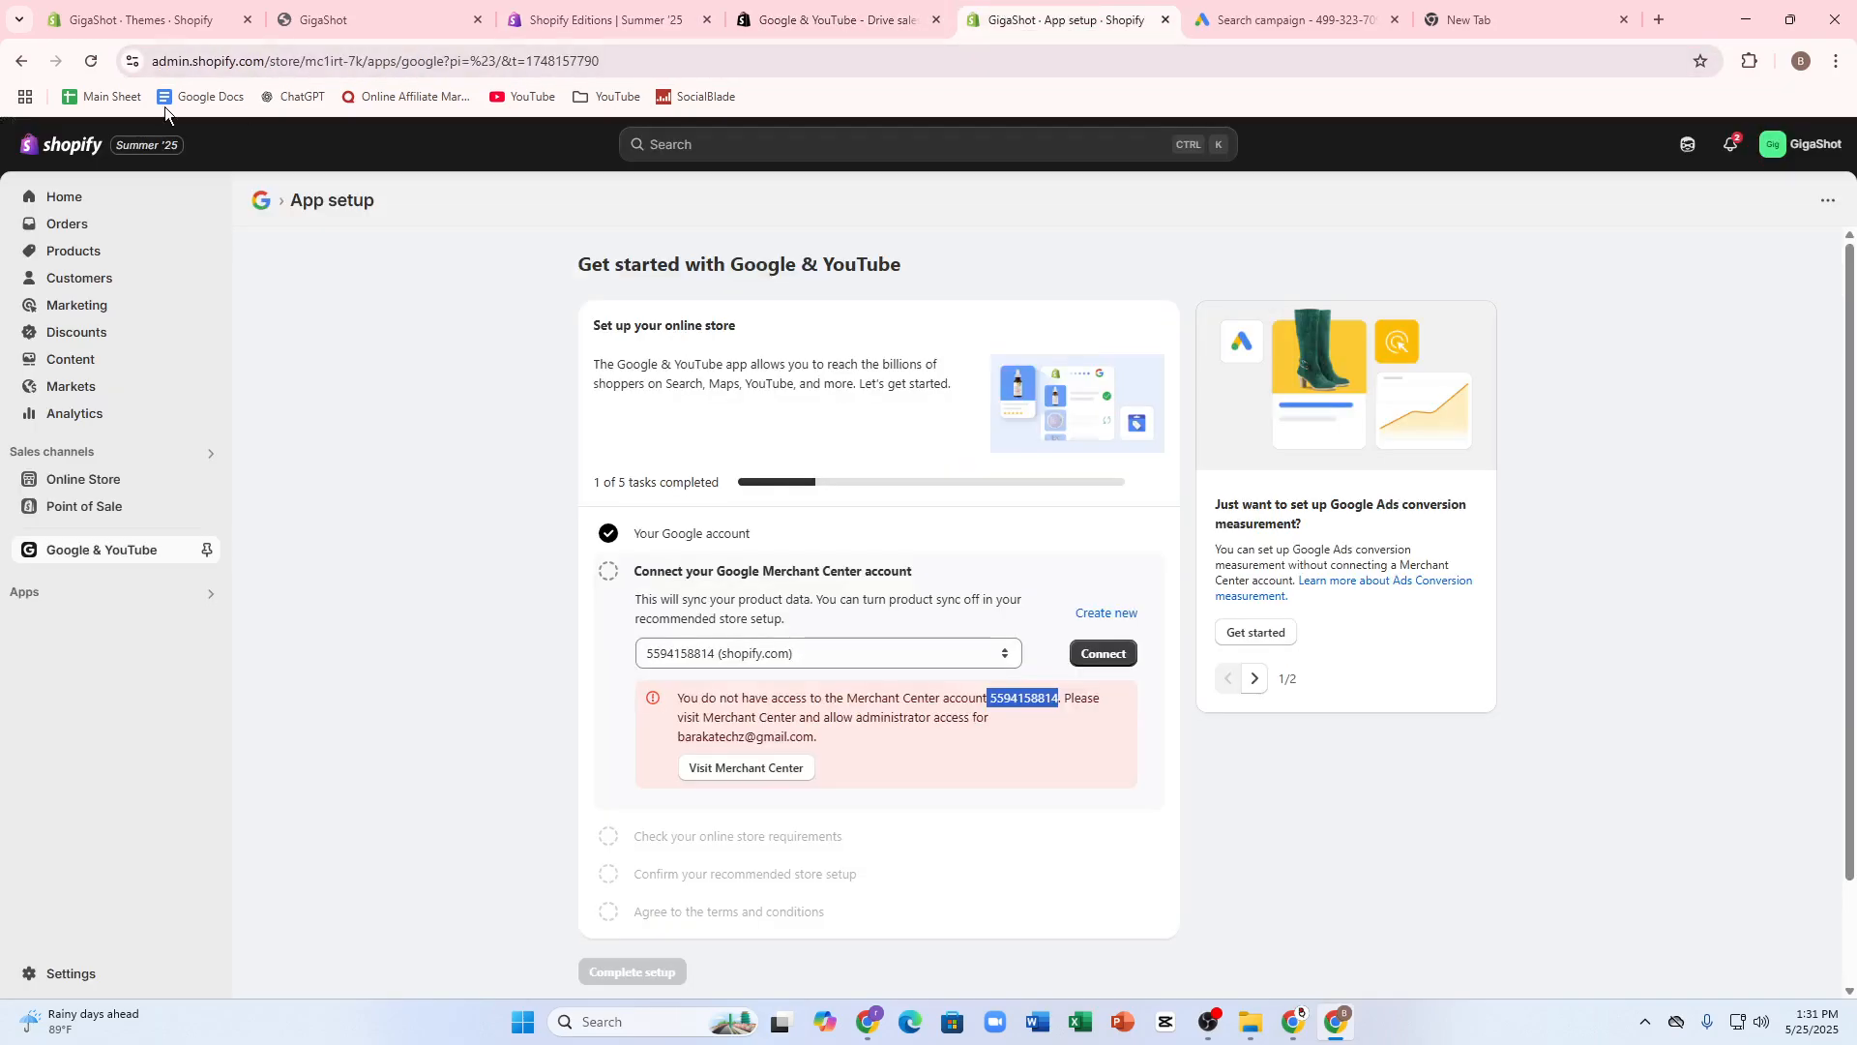
{"action": "left_click", "coordinate": [145, 19]}
{"action": "left_click", "coordinate": [377, 19]}
{"action": "left_click", "coordinate": [339, 61]}
{"action": "right_click", "coordinate": [339, 64]}
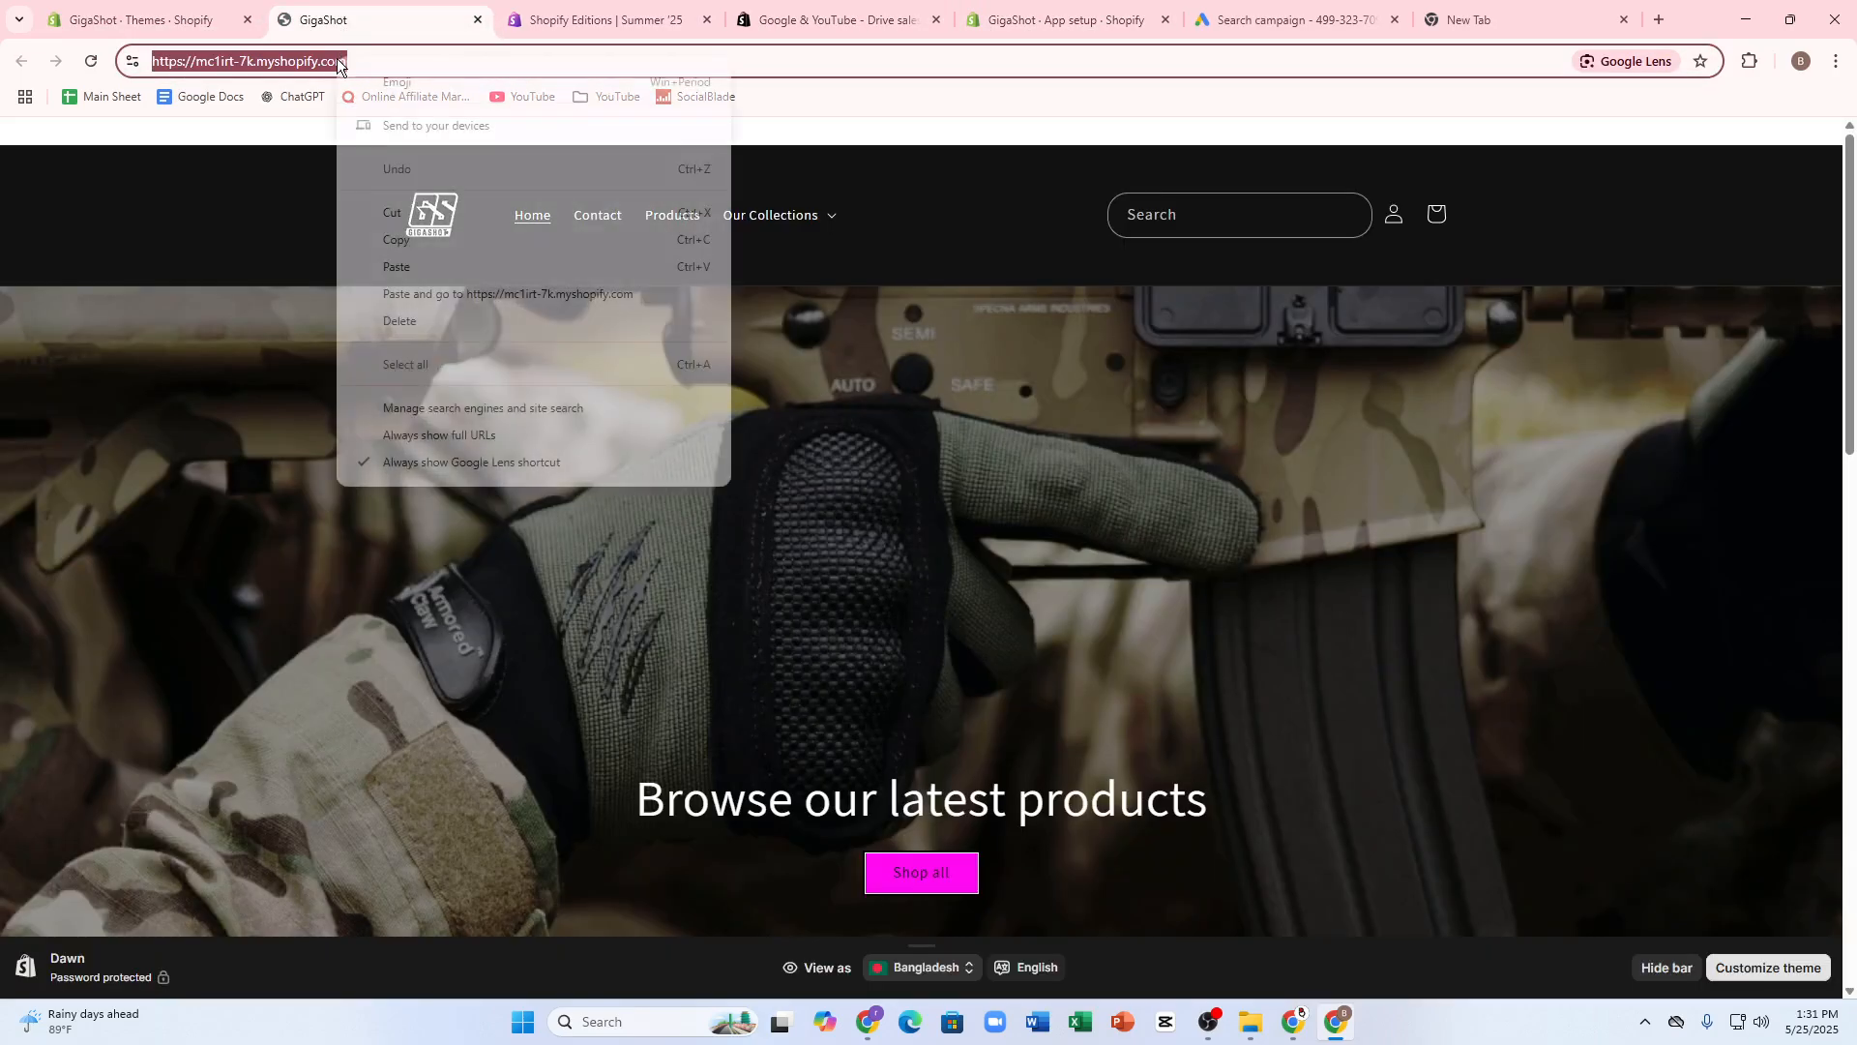
{"action": "left_click", "coordinate": [396, 240]}
{"action": "left_click", "coordinate": [1300, 23]}
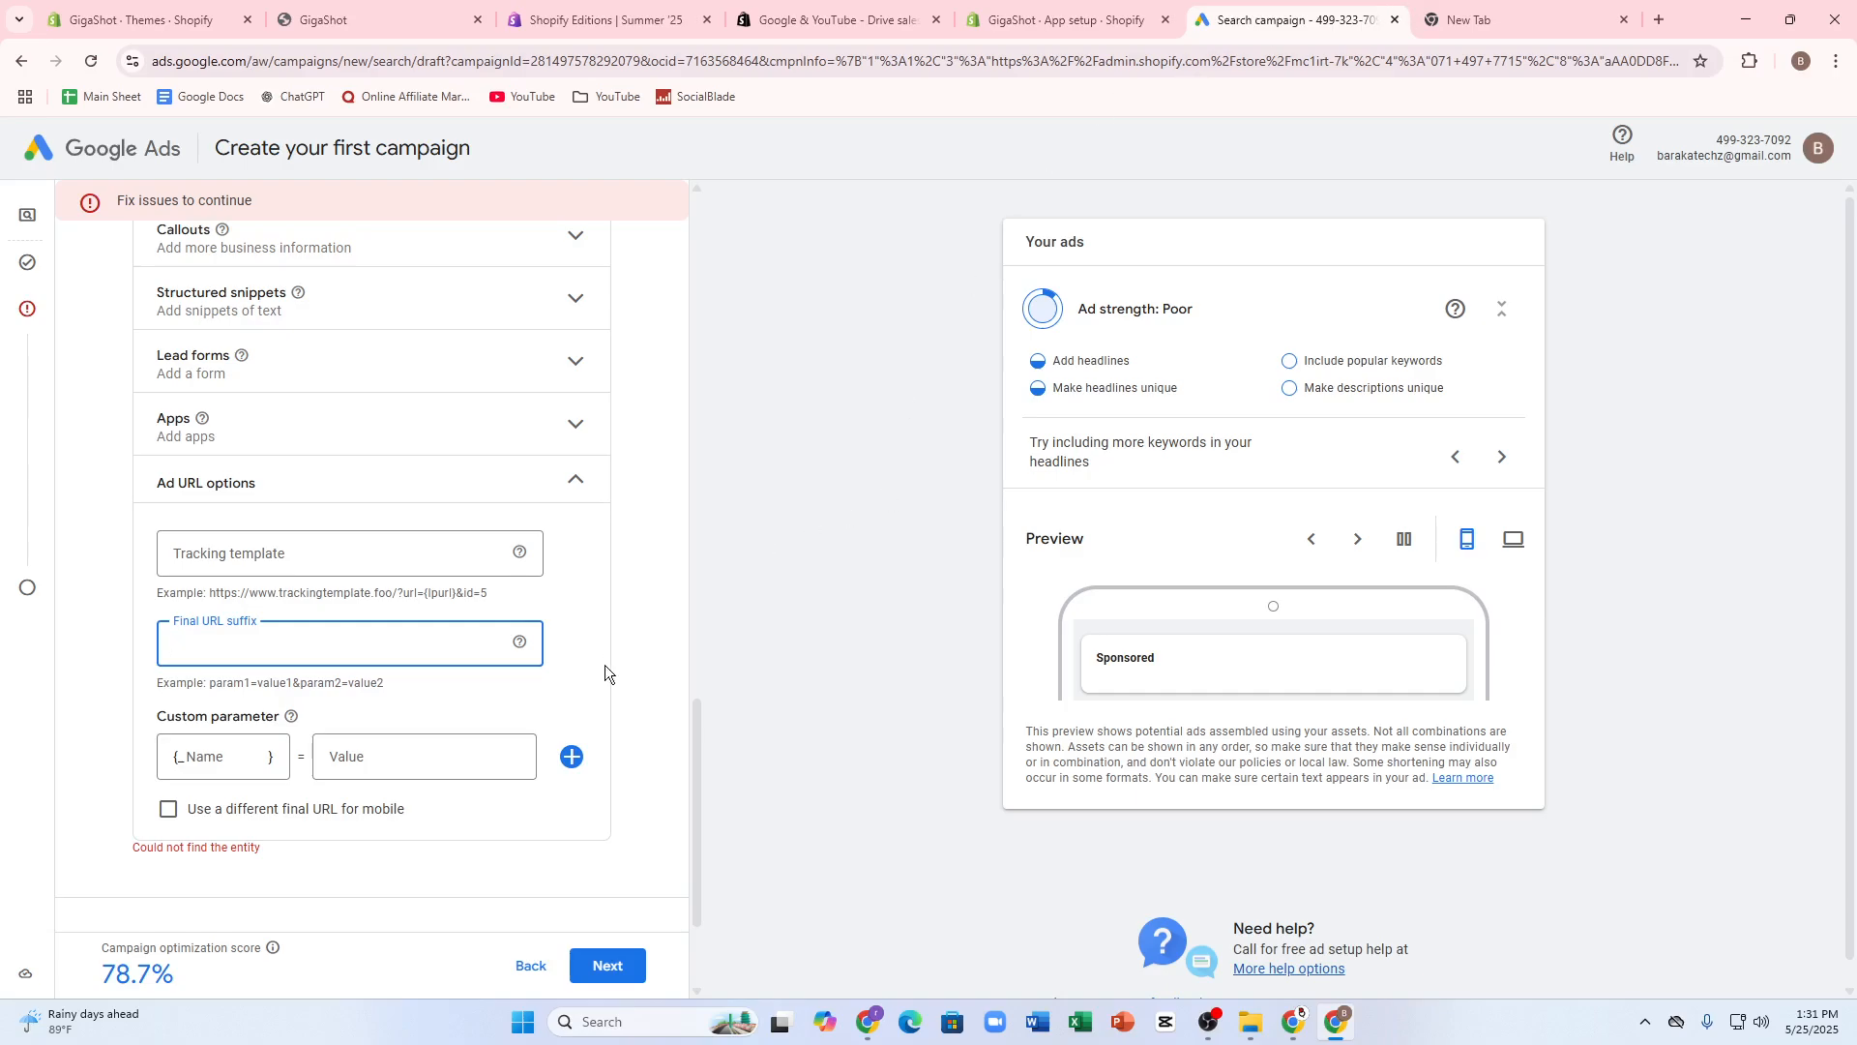
{"action": "key", "text": "ctrl+v"}
- Add a custom parameter named dfgfdg with the value 205 to the ad URL options and try to continue
{"action": "scroll", "coordinate": [399, 641], "scroll_direction": "down", "scroll_amount": 2}
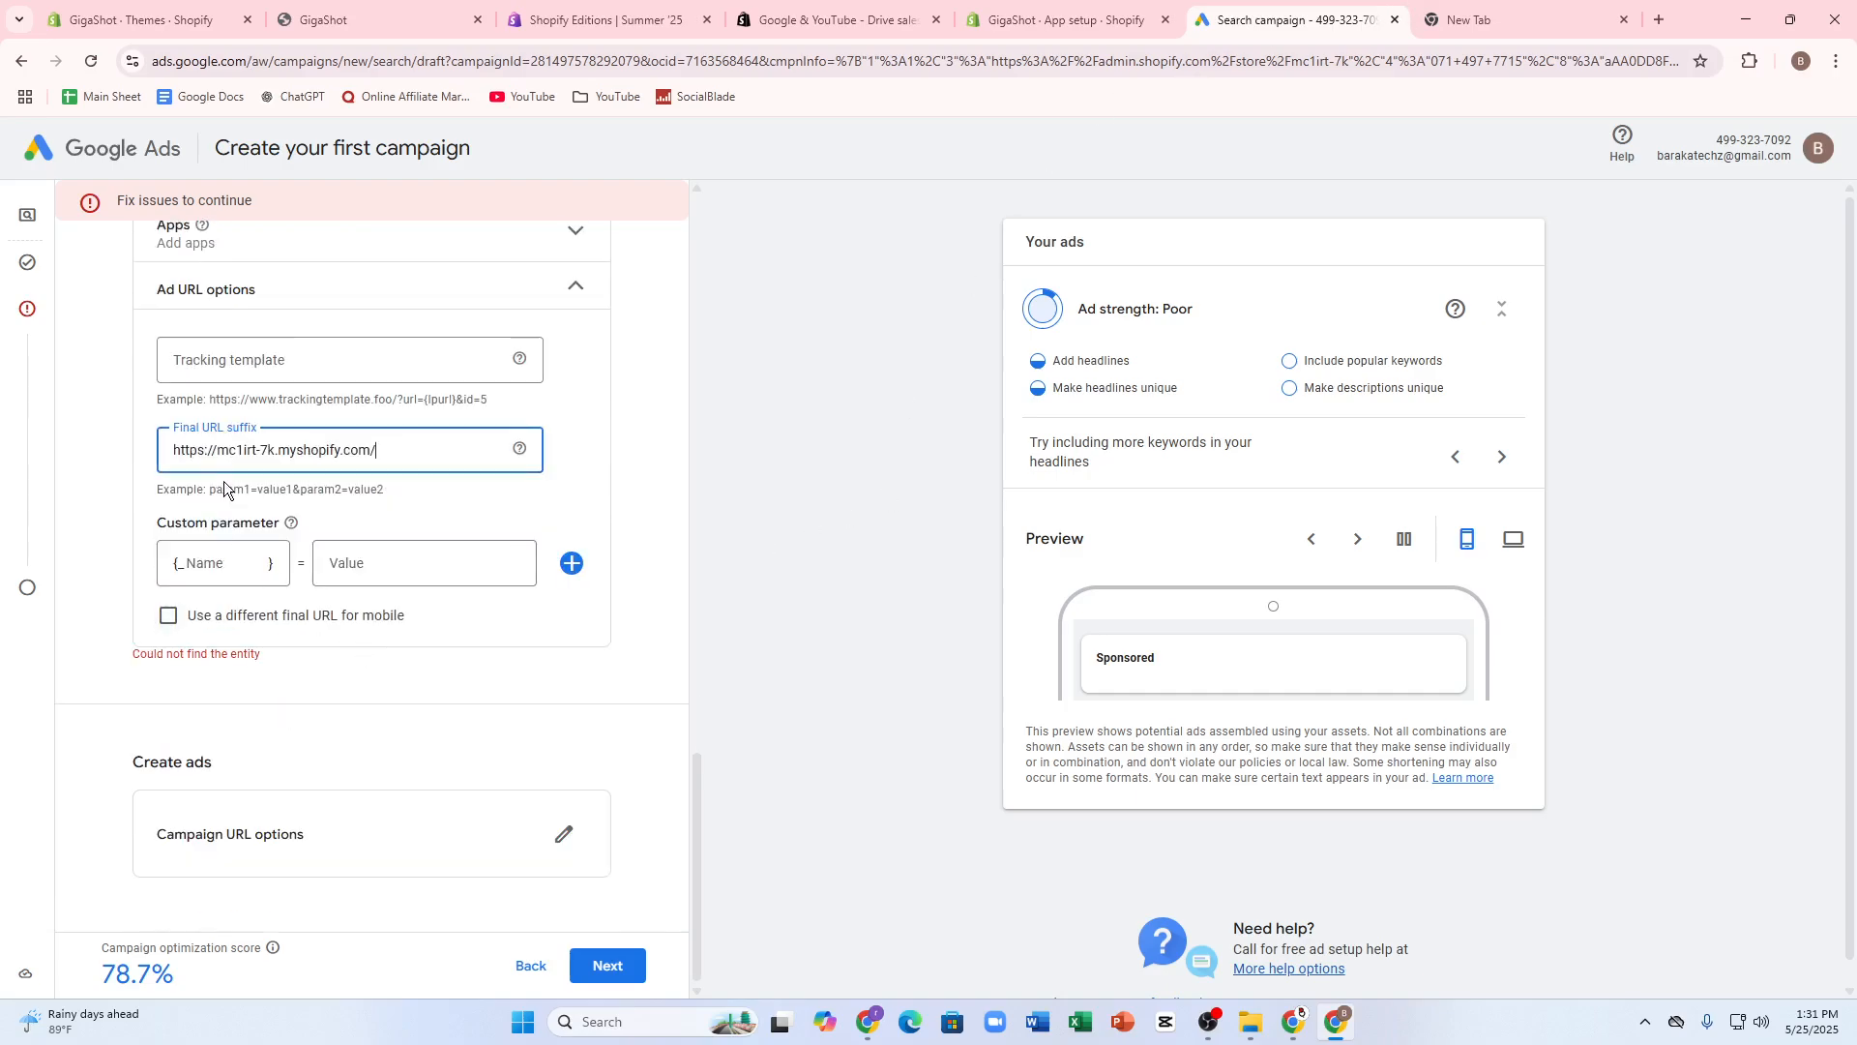
{"action": "left_click", "coordinate": [215, 563]}
{"action": "type", "text": "dfgfdg"}
{"action": "left_click", "coordinate": [417, 561]}
{"action": "type", "text": "fg"}
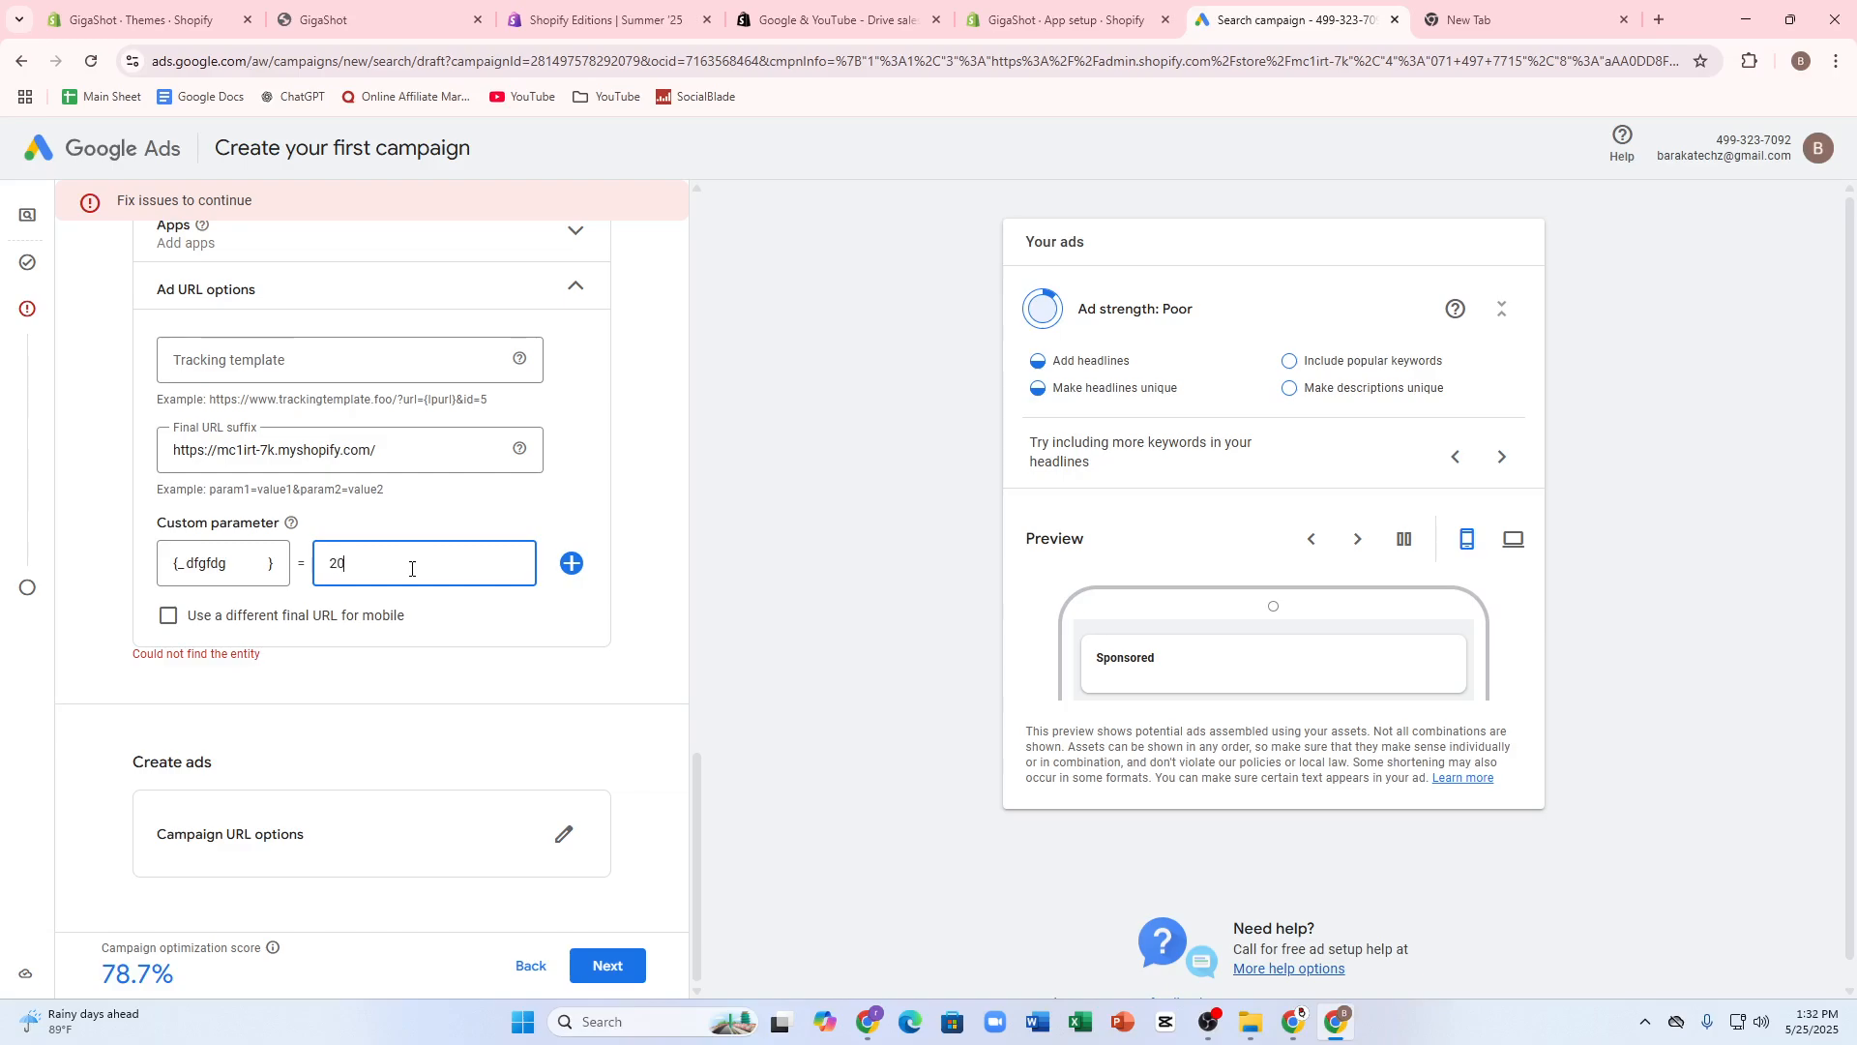
{"action": "left_click", "coordinate": [163, 624]}
{"action": "left_click", "coordinate": [162, 627]}
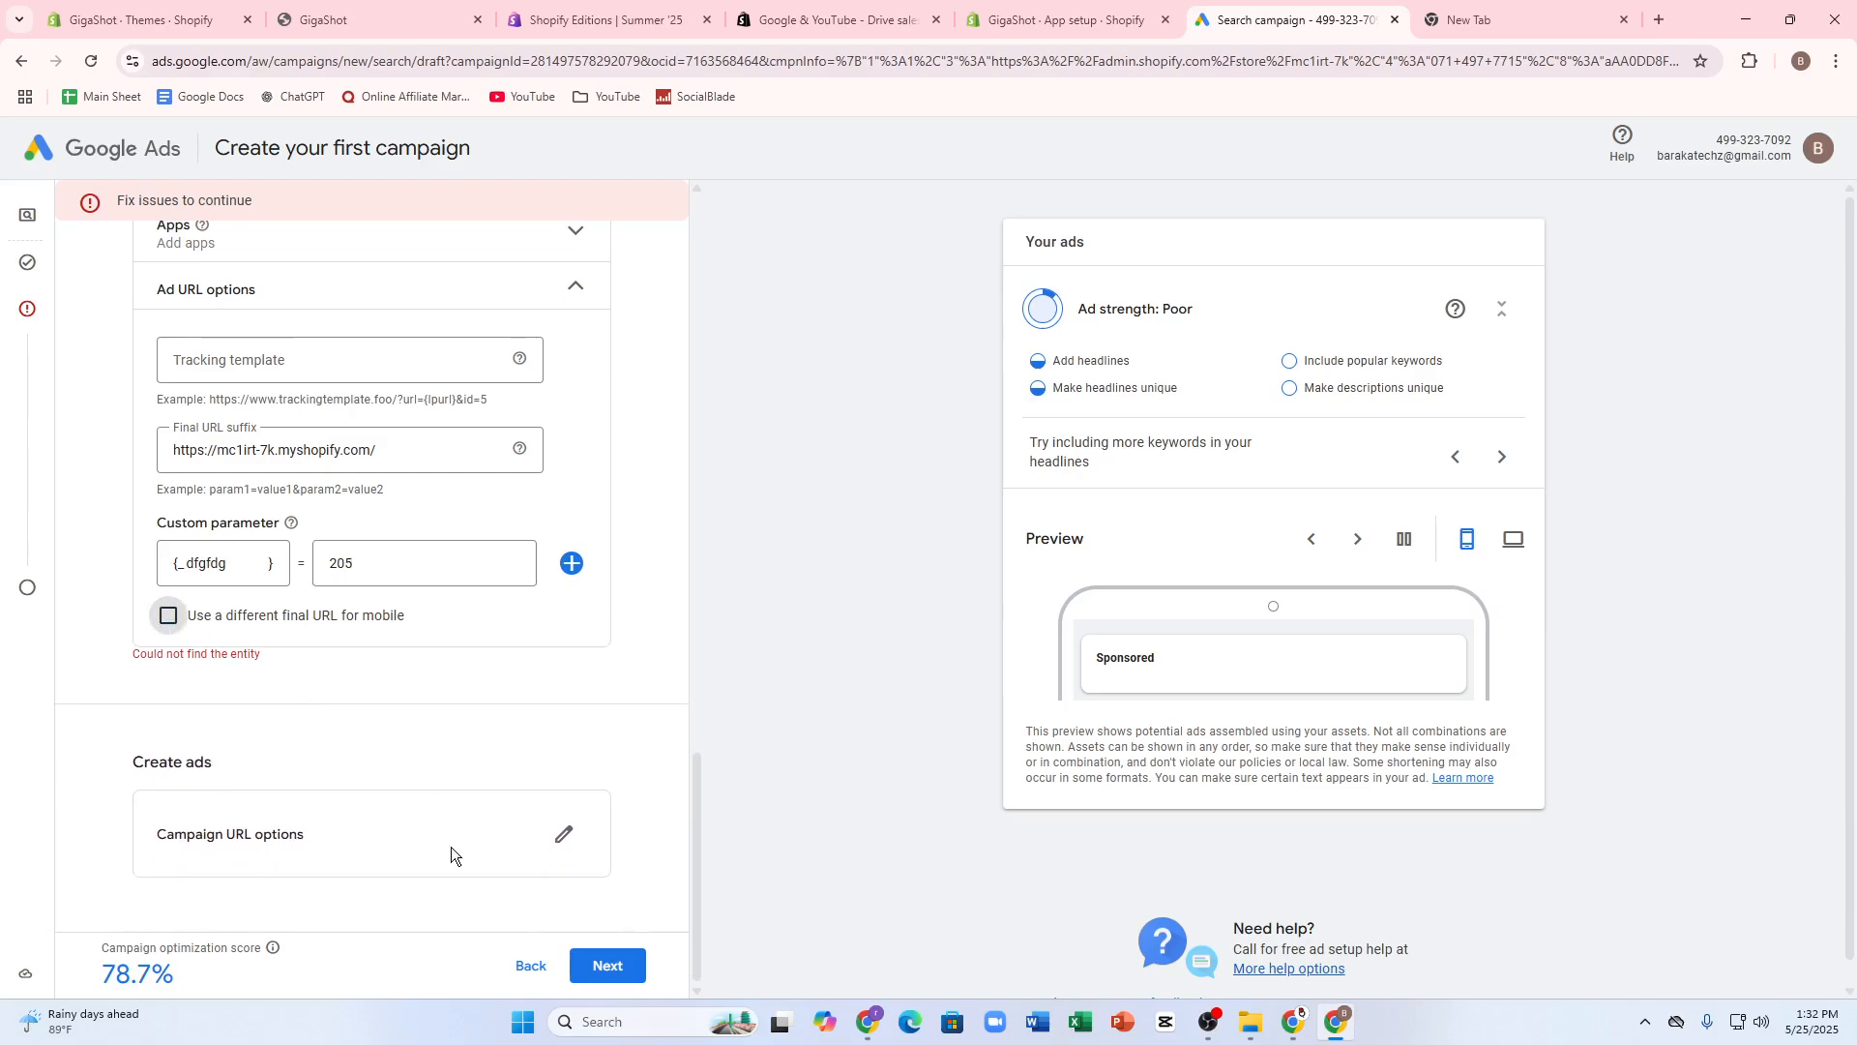
{"action": "left_click", "coordinate": [606, 963]}
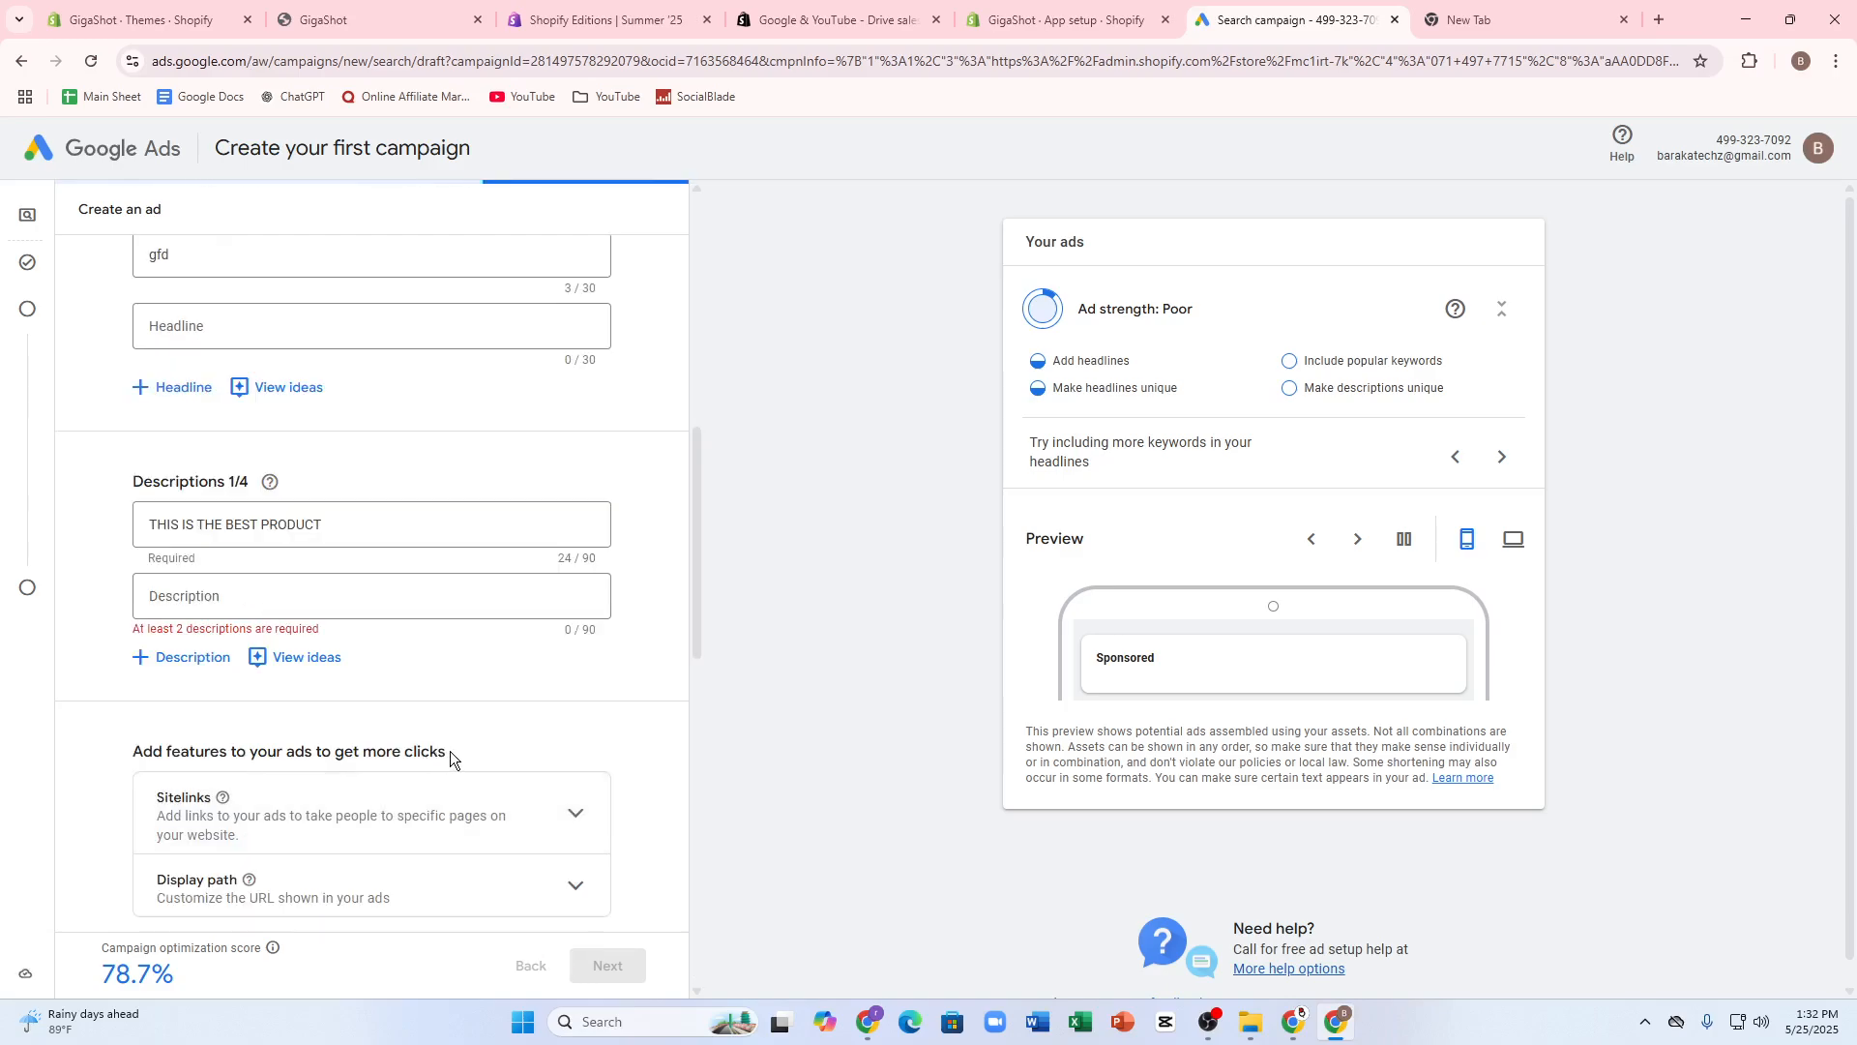
- Enter hij ghghgh as the ad's second description and try to continue
{"action": "left_click", "coordinate": [301, 586]}
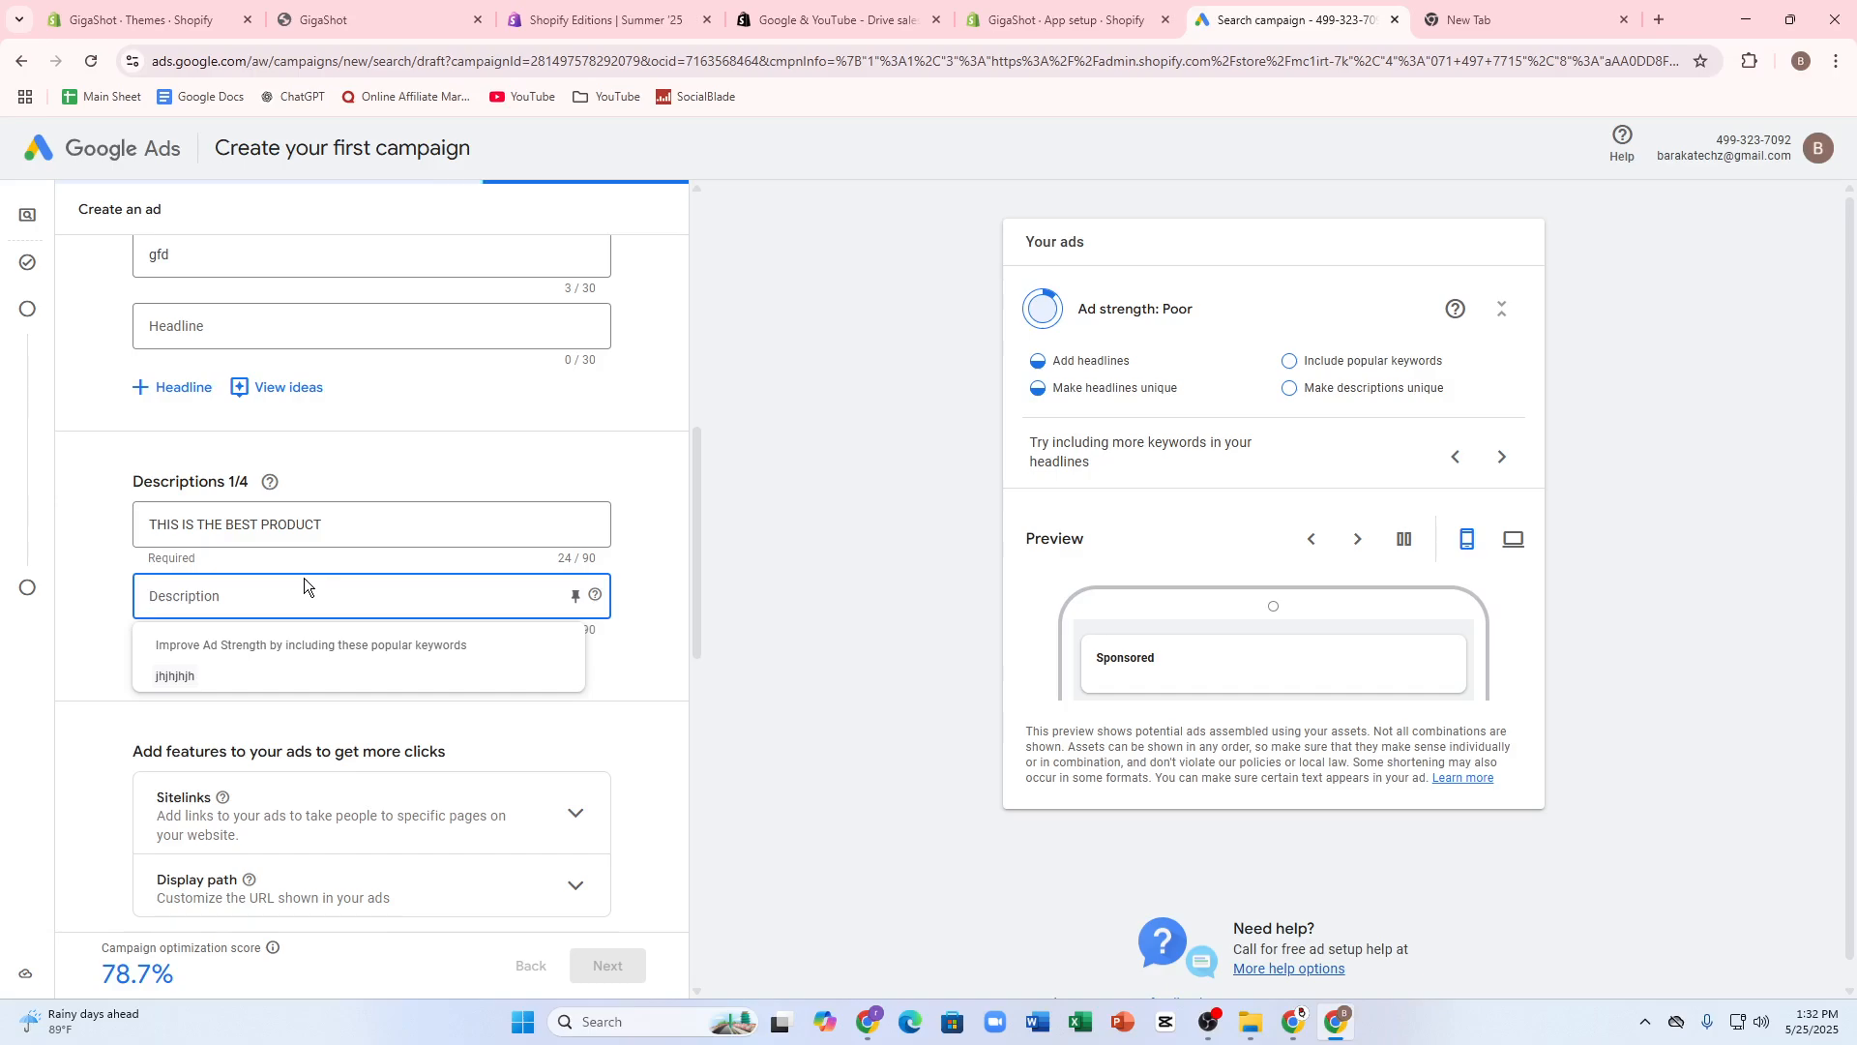
{"action": "type", "text": "hj"}
{"action": "scroll", "coordinate": [305, 578], "scroll_direction": "down", "scroll_amount": 2}
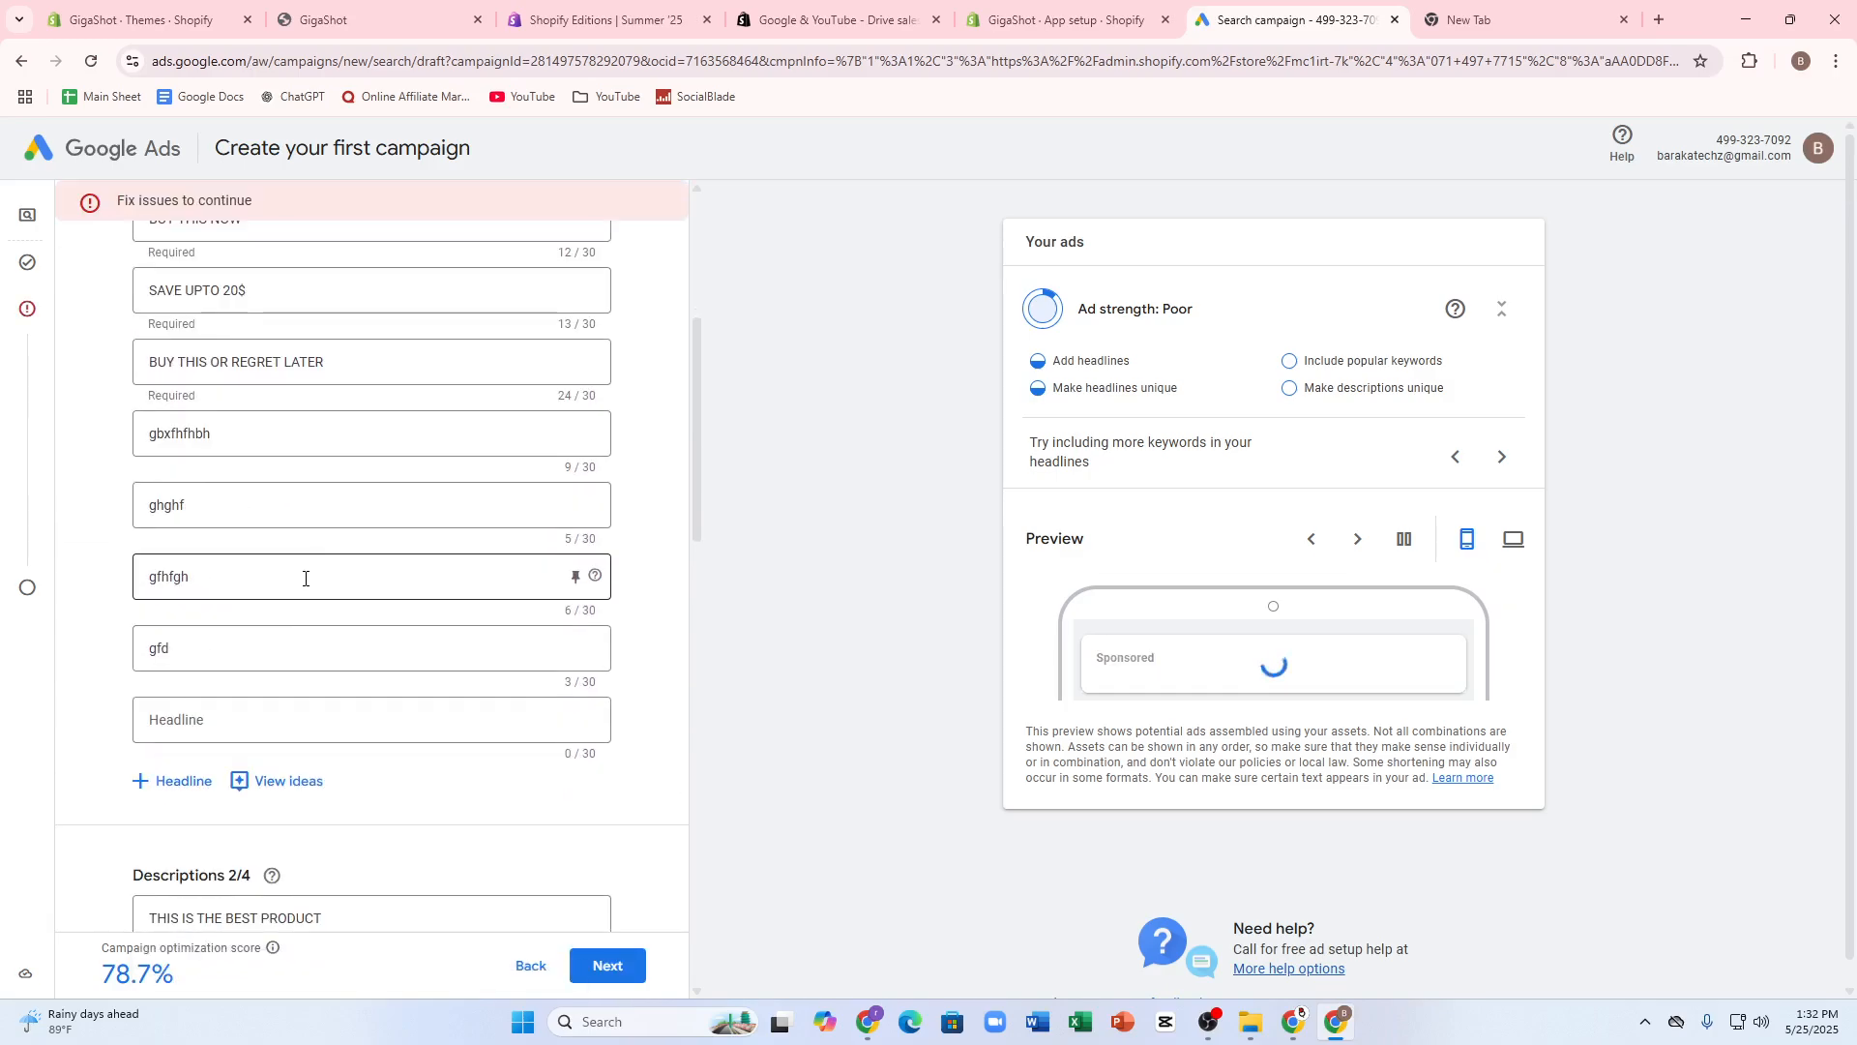
{"action": "scroll", "coordinate": [533, 586], "scroll_direction": "down", "scroll_amount": 8}
{"action": "scroll", "coordinate": [524, 675], "scroll_direction": "down", "scroll_amount": 6}
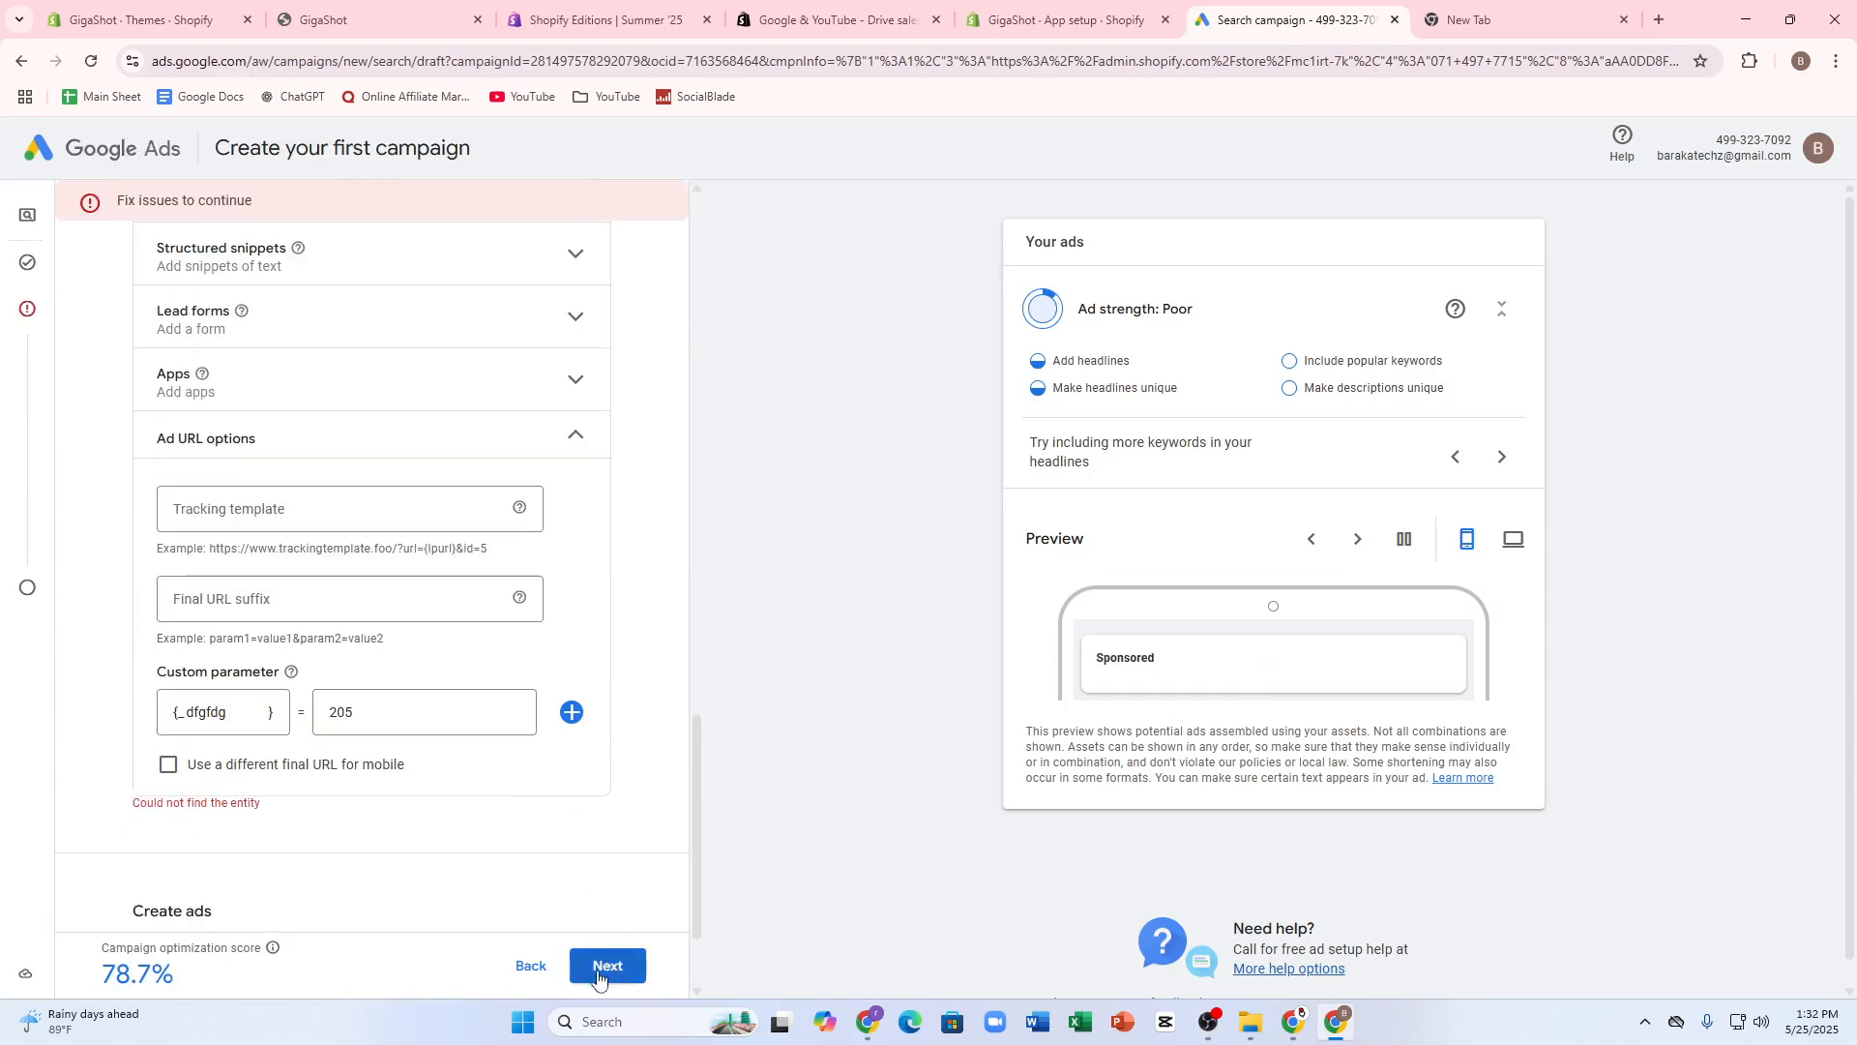
{"action": "left_click", "coordinate": [602, 965]}
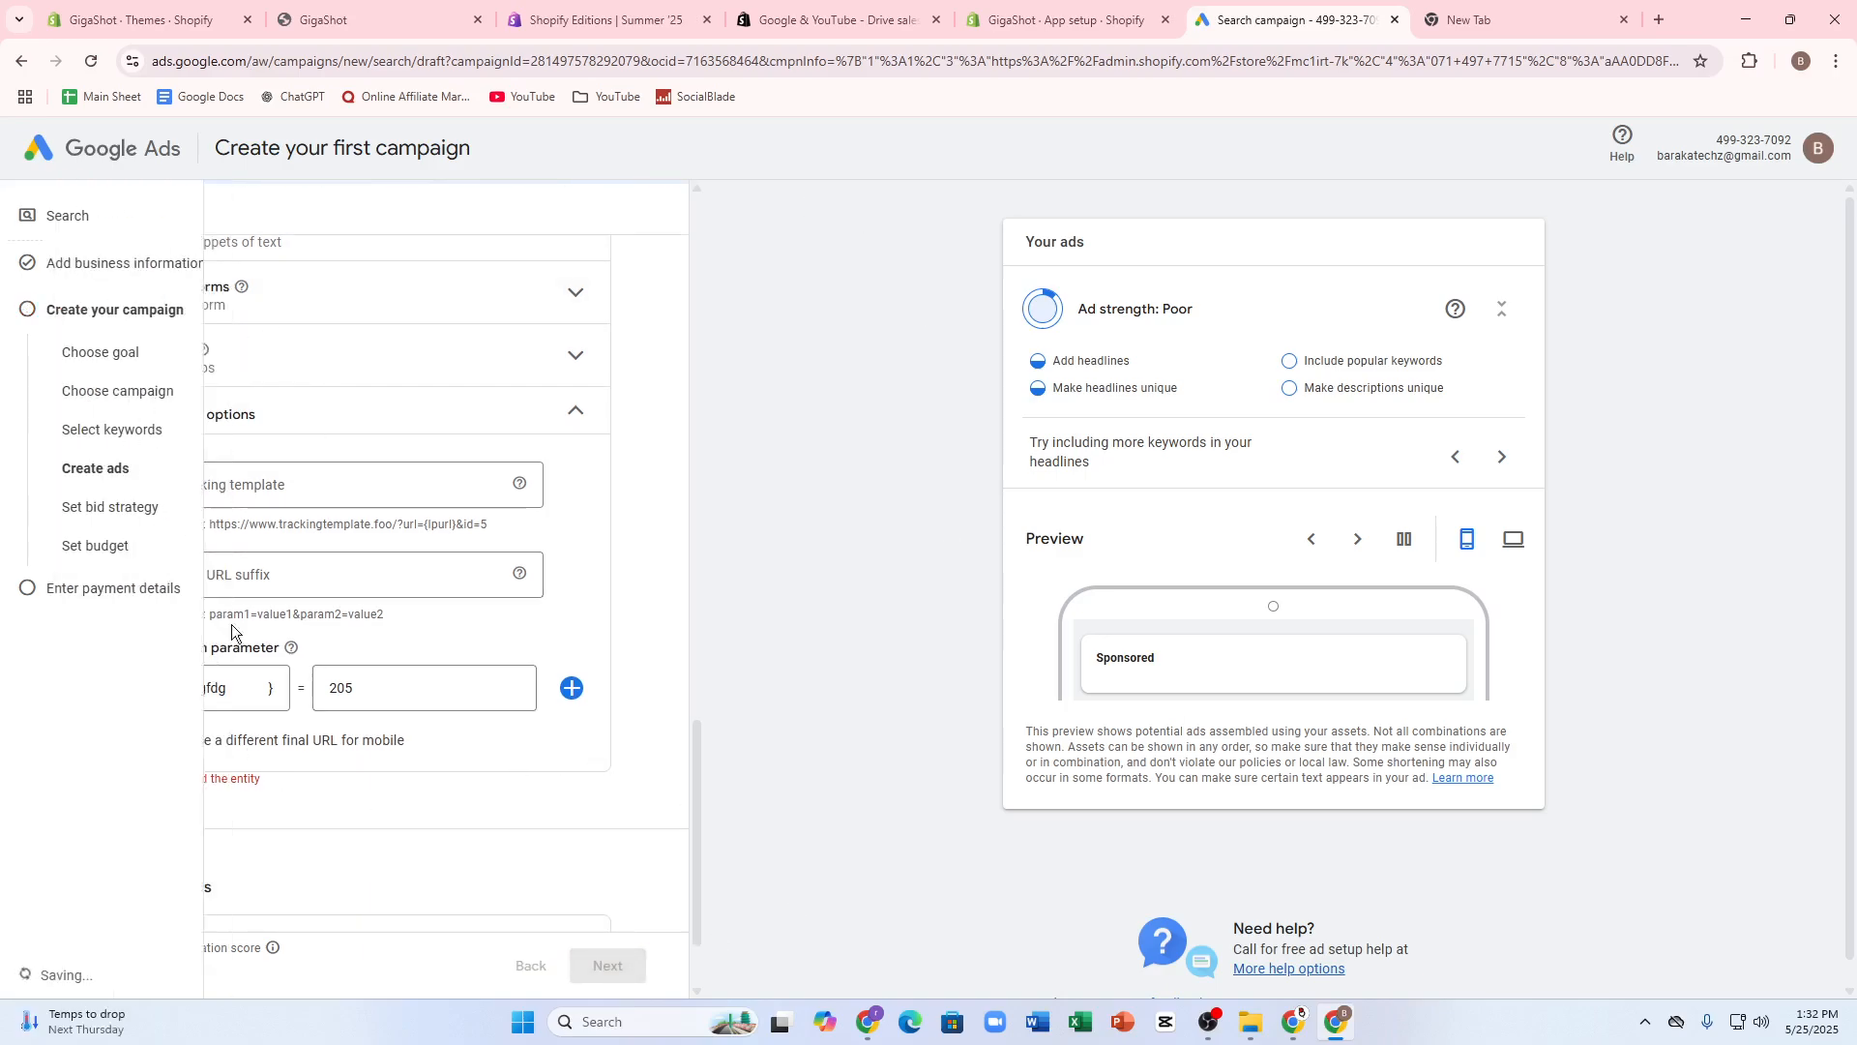
- Choose to continue with the known capitalization issue and enter vbbnbn as the ad's third description
{"action": "mouse_move", "coordinate": [23, 282]}
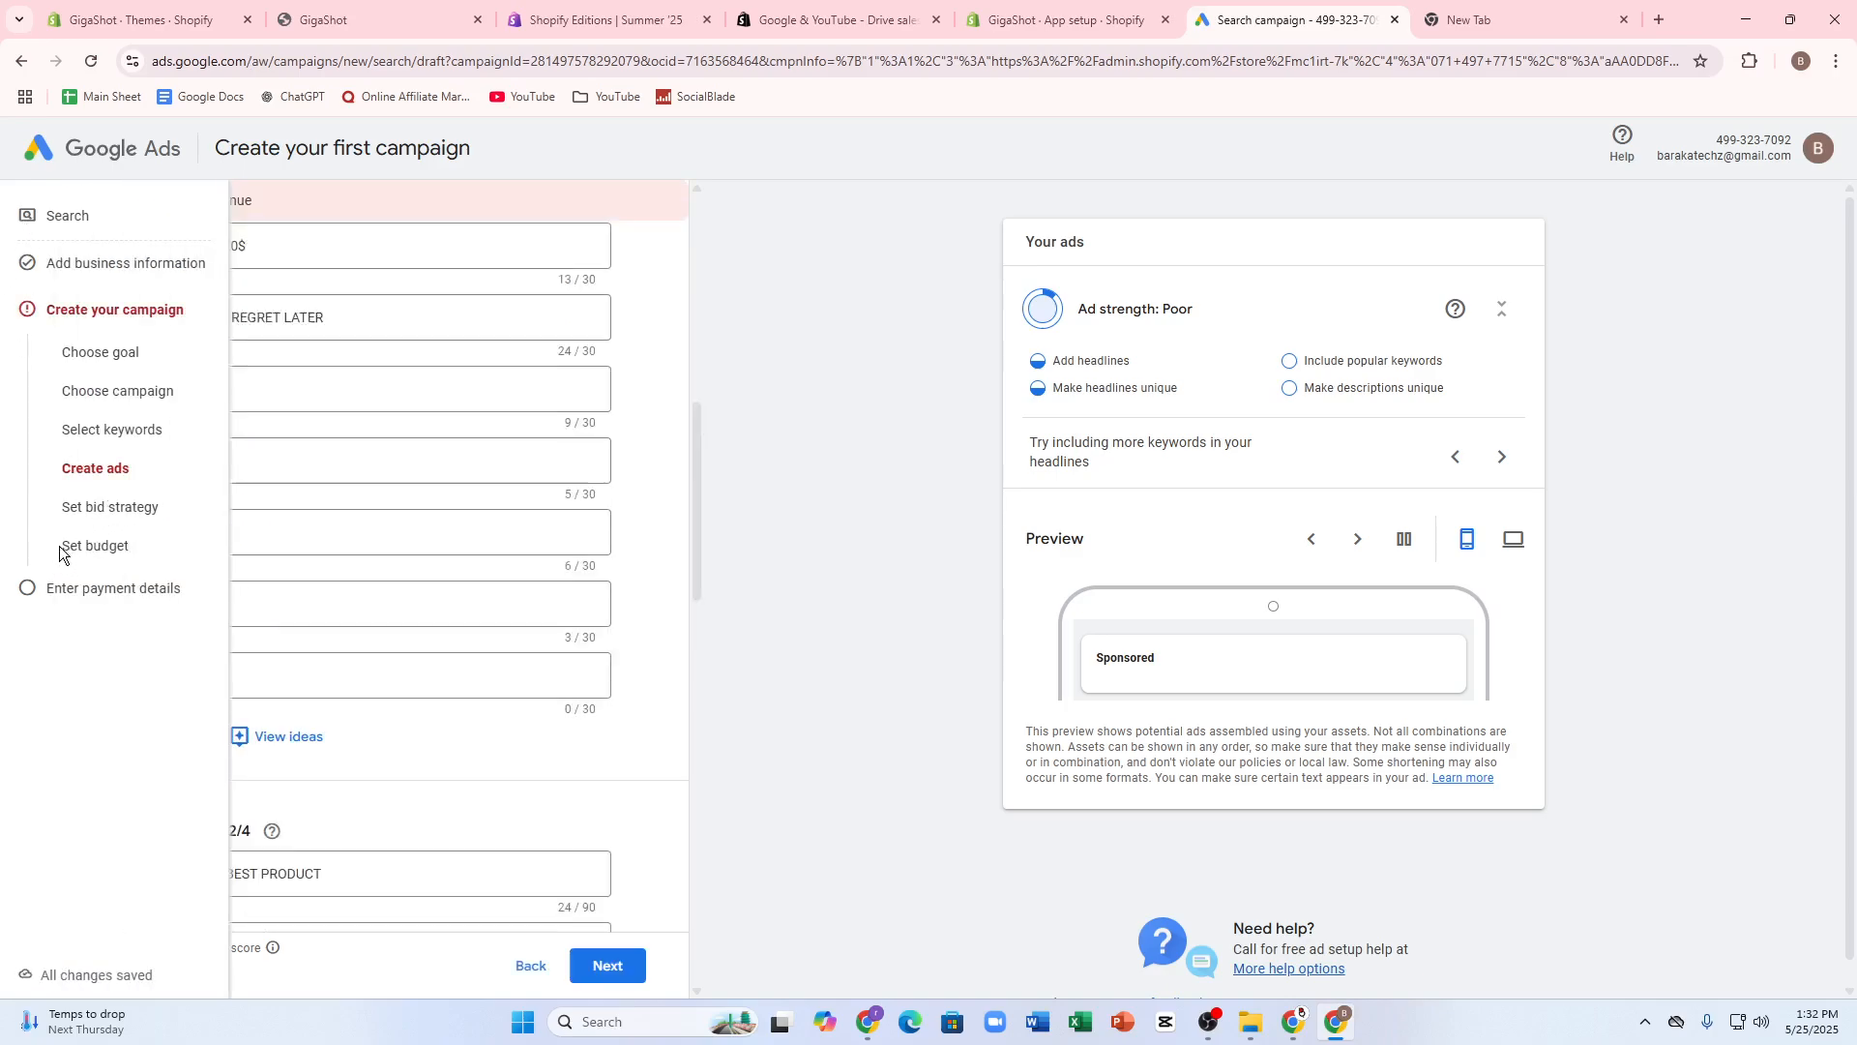
{"action": "left_click_drag", "start_coordinate": [60, 552], "coordinate": [54, 594]}
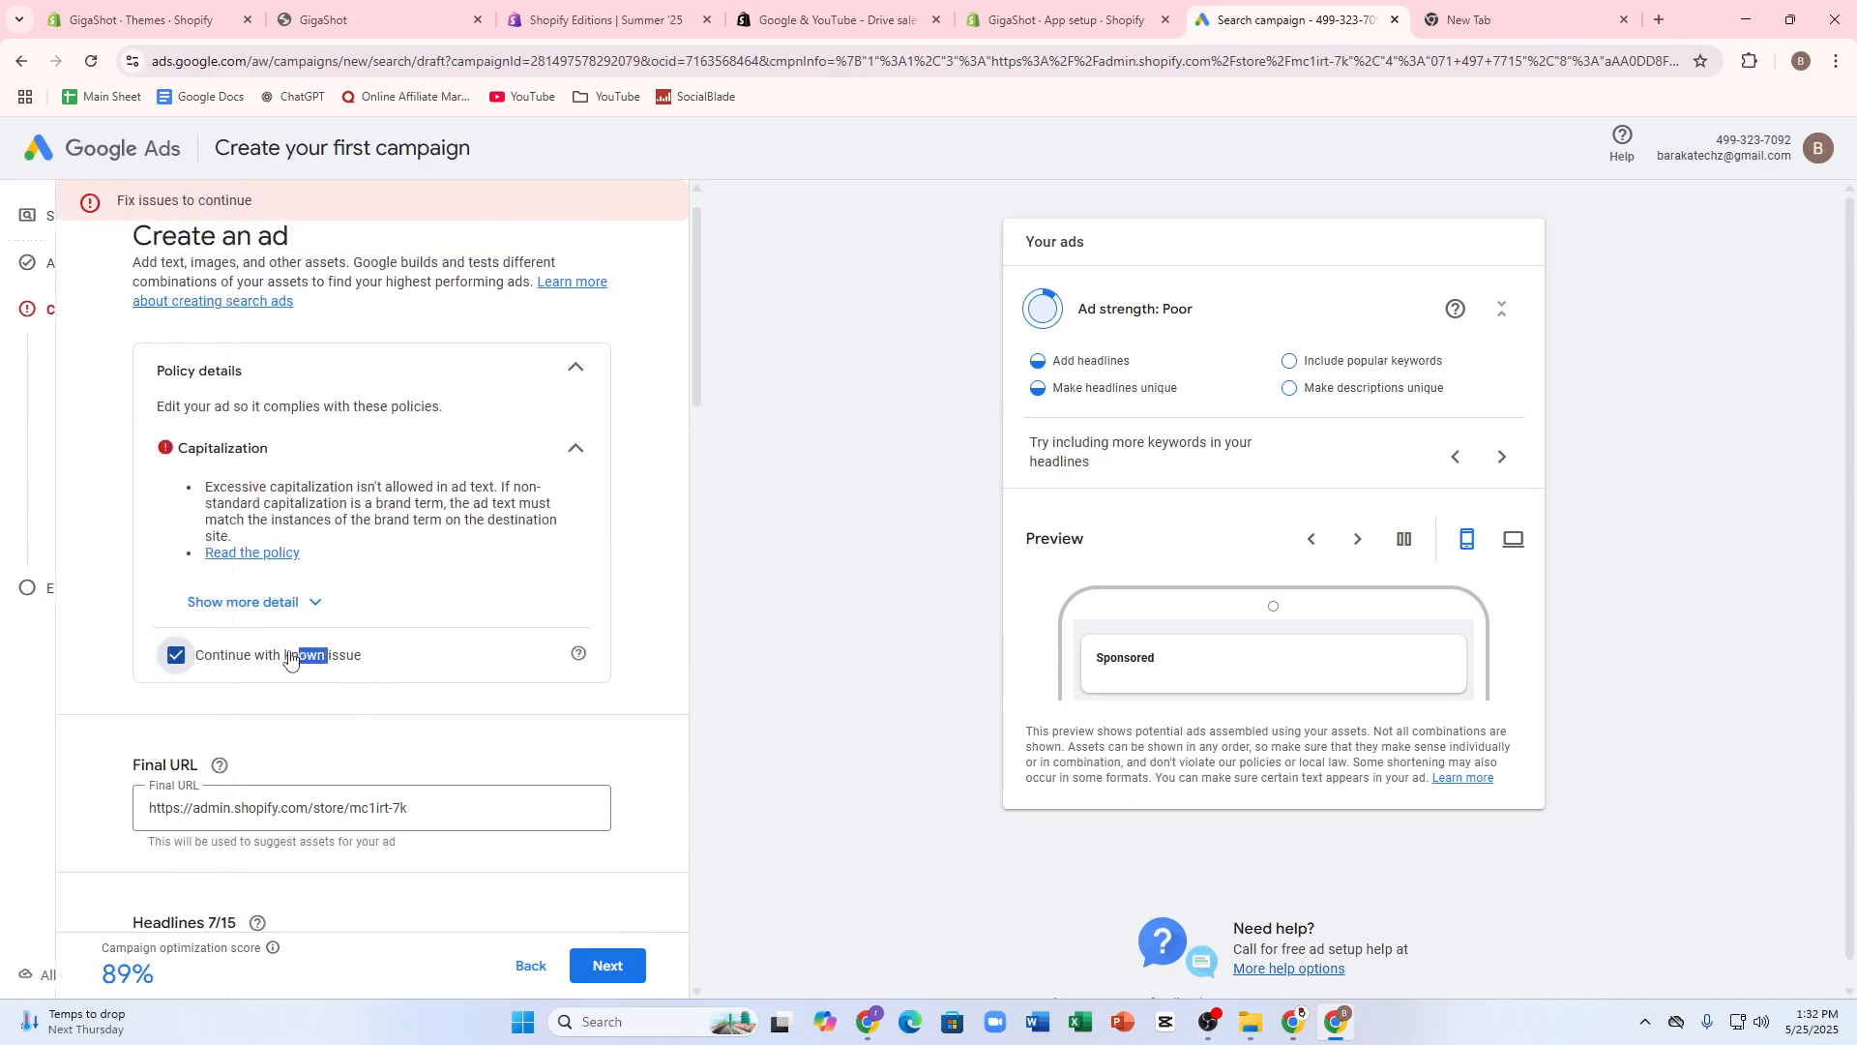
{"action": "scroll", "coordinate": [258, 571], "scroll_direction": "down", "scroll_amount": 6}
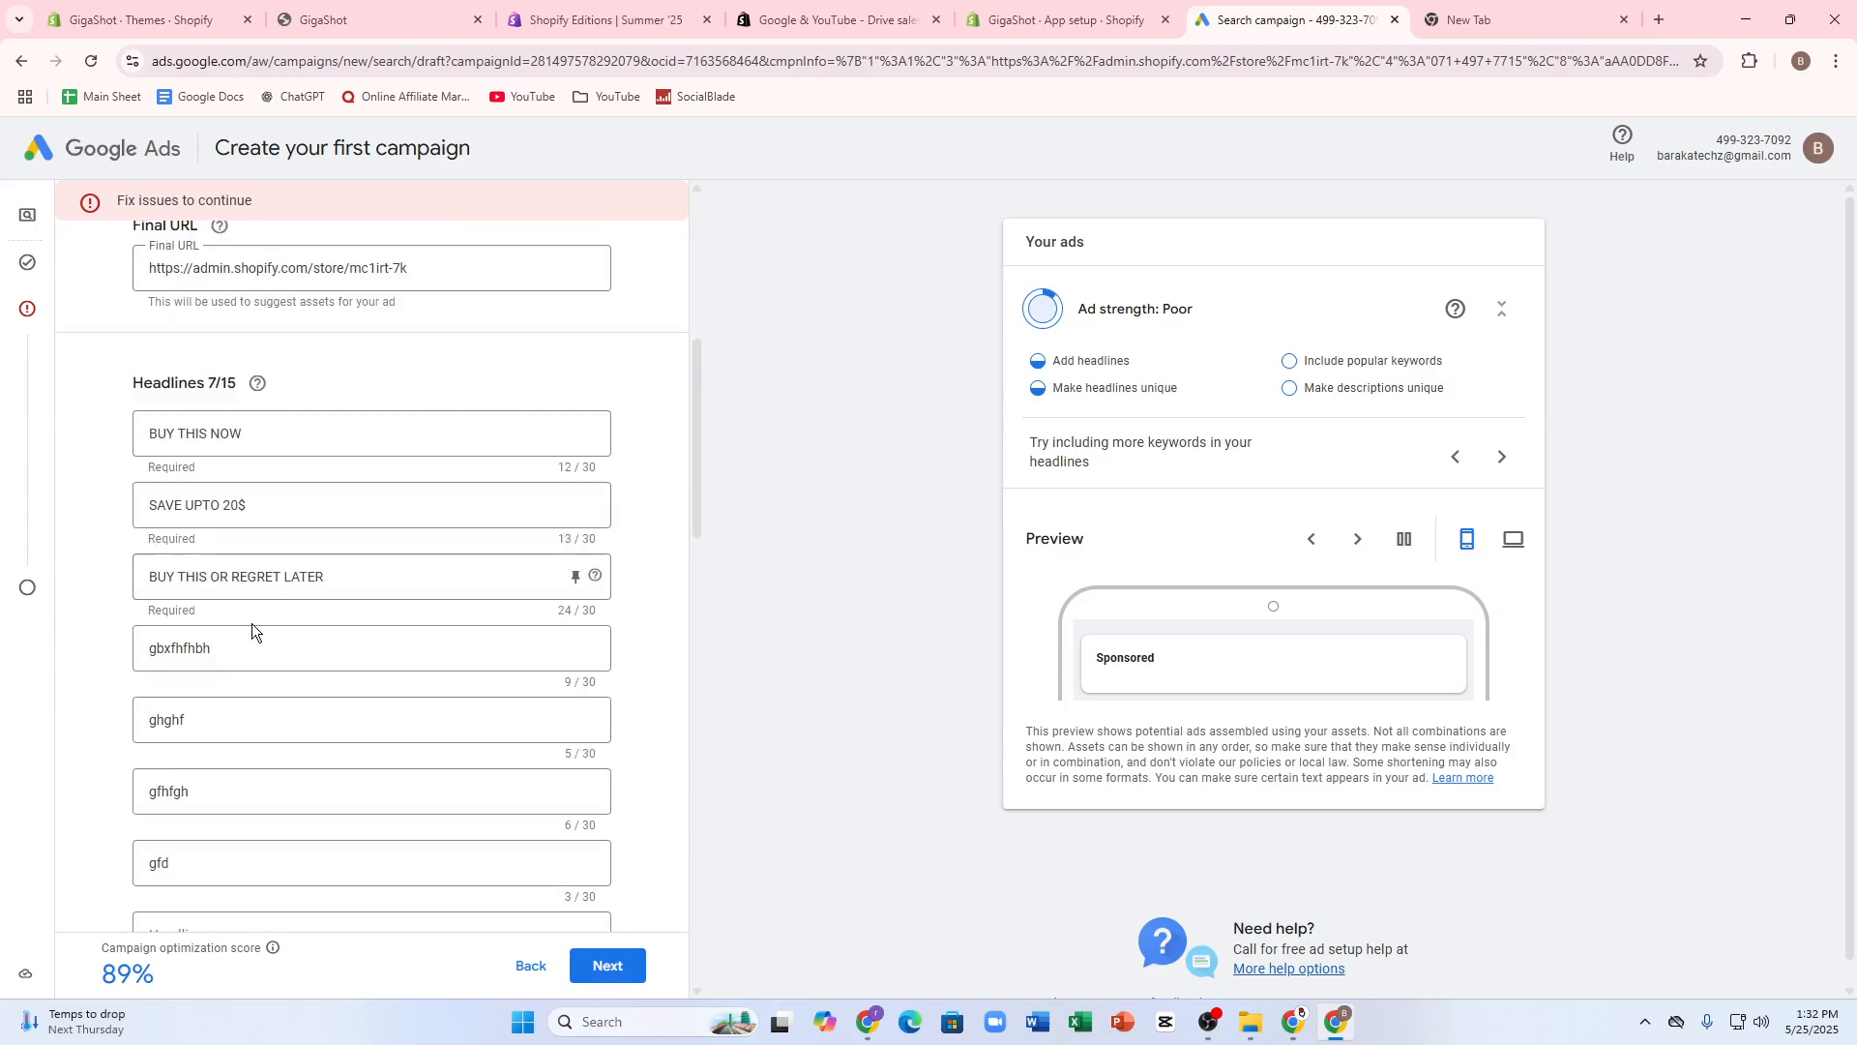
{"action": "scroll", "coordinate": [251, 623], "scroll_direction": "down", "scroll_amount": 5}
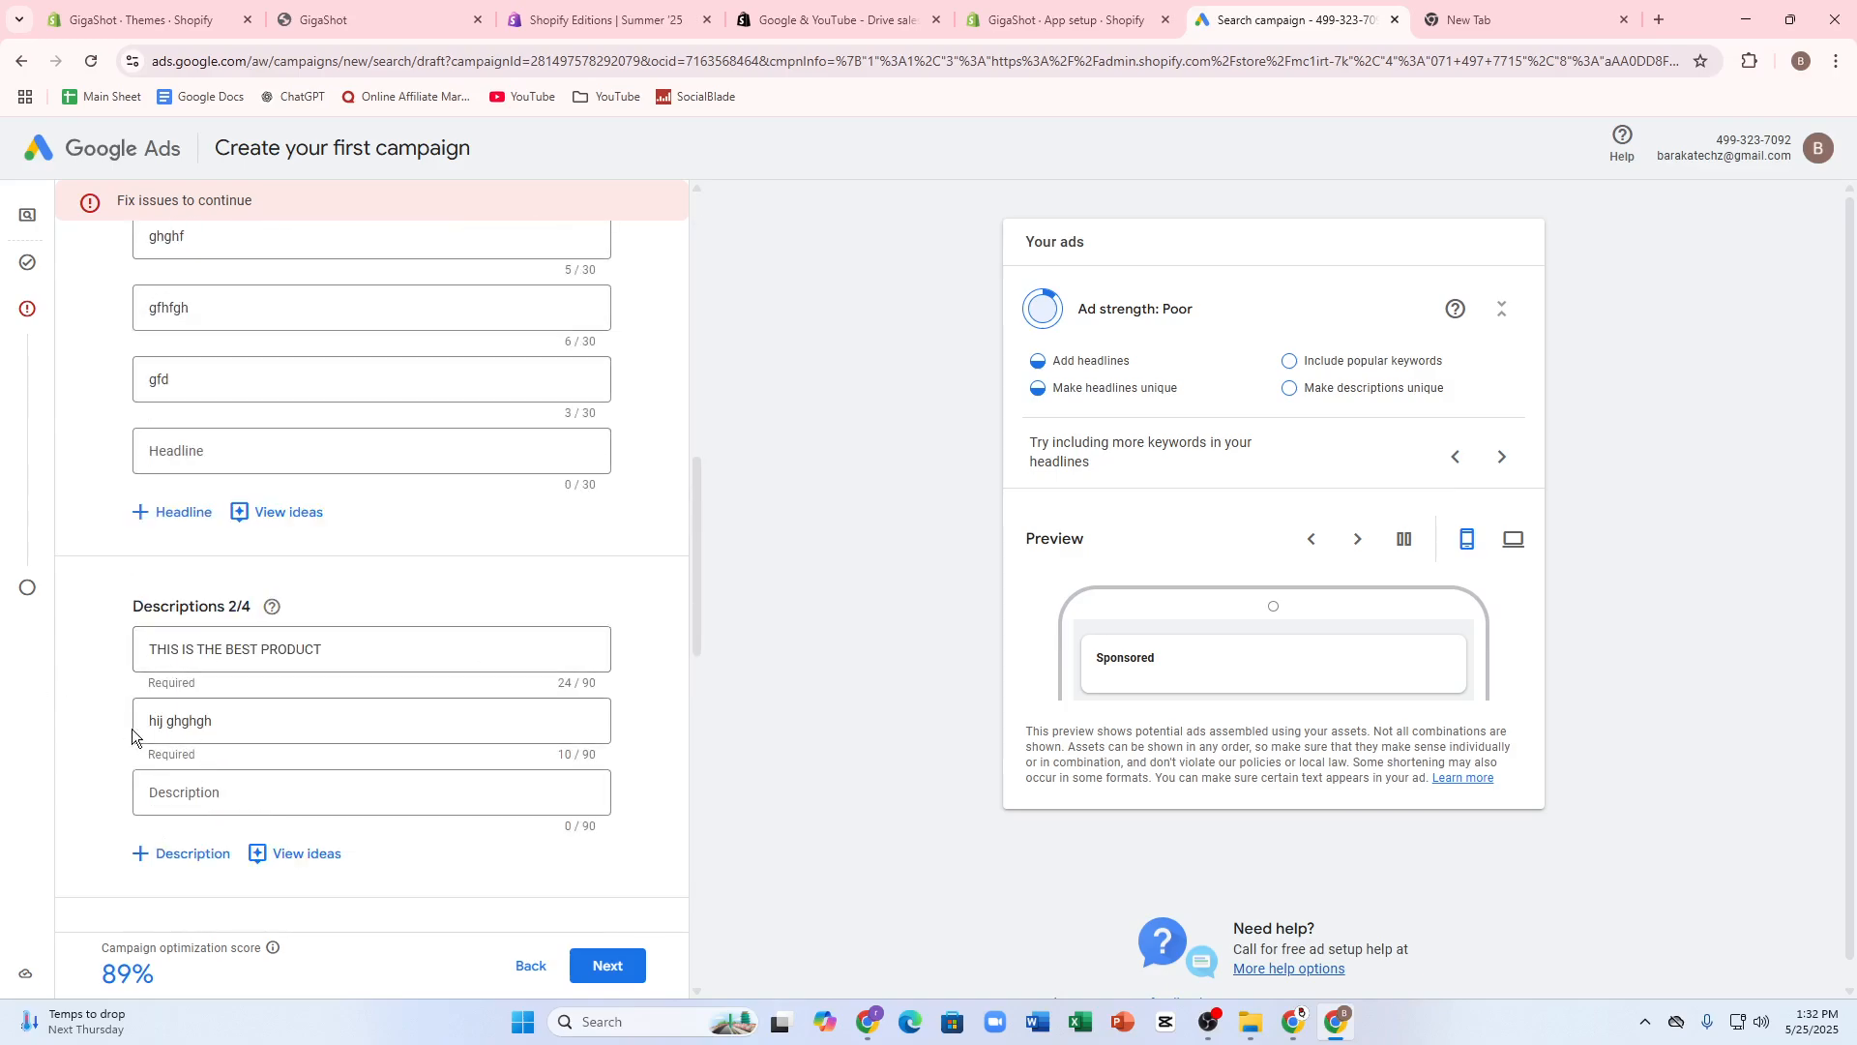
{"action": "left_click", "coordinate": [189, 798]}
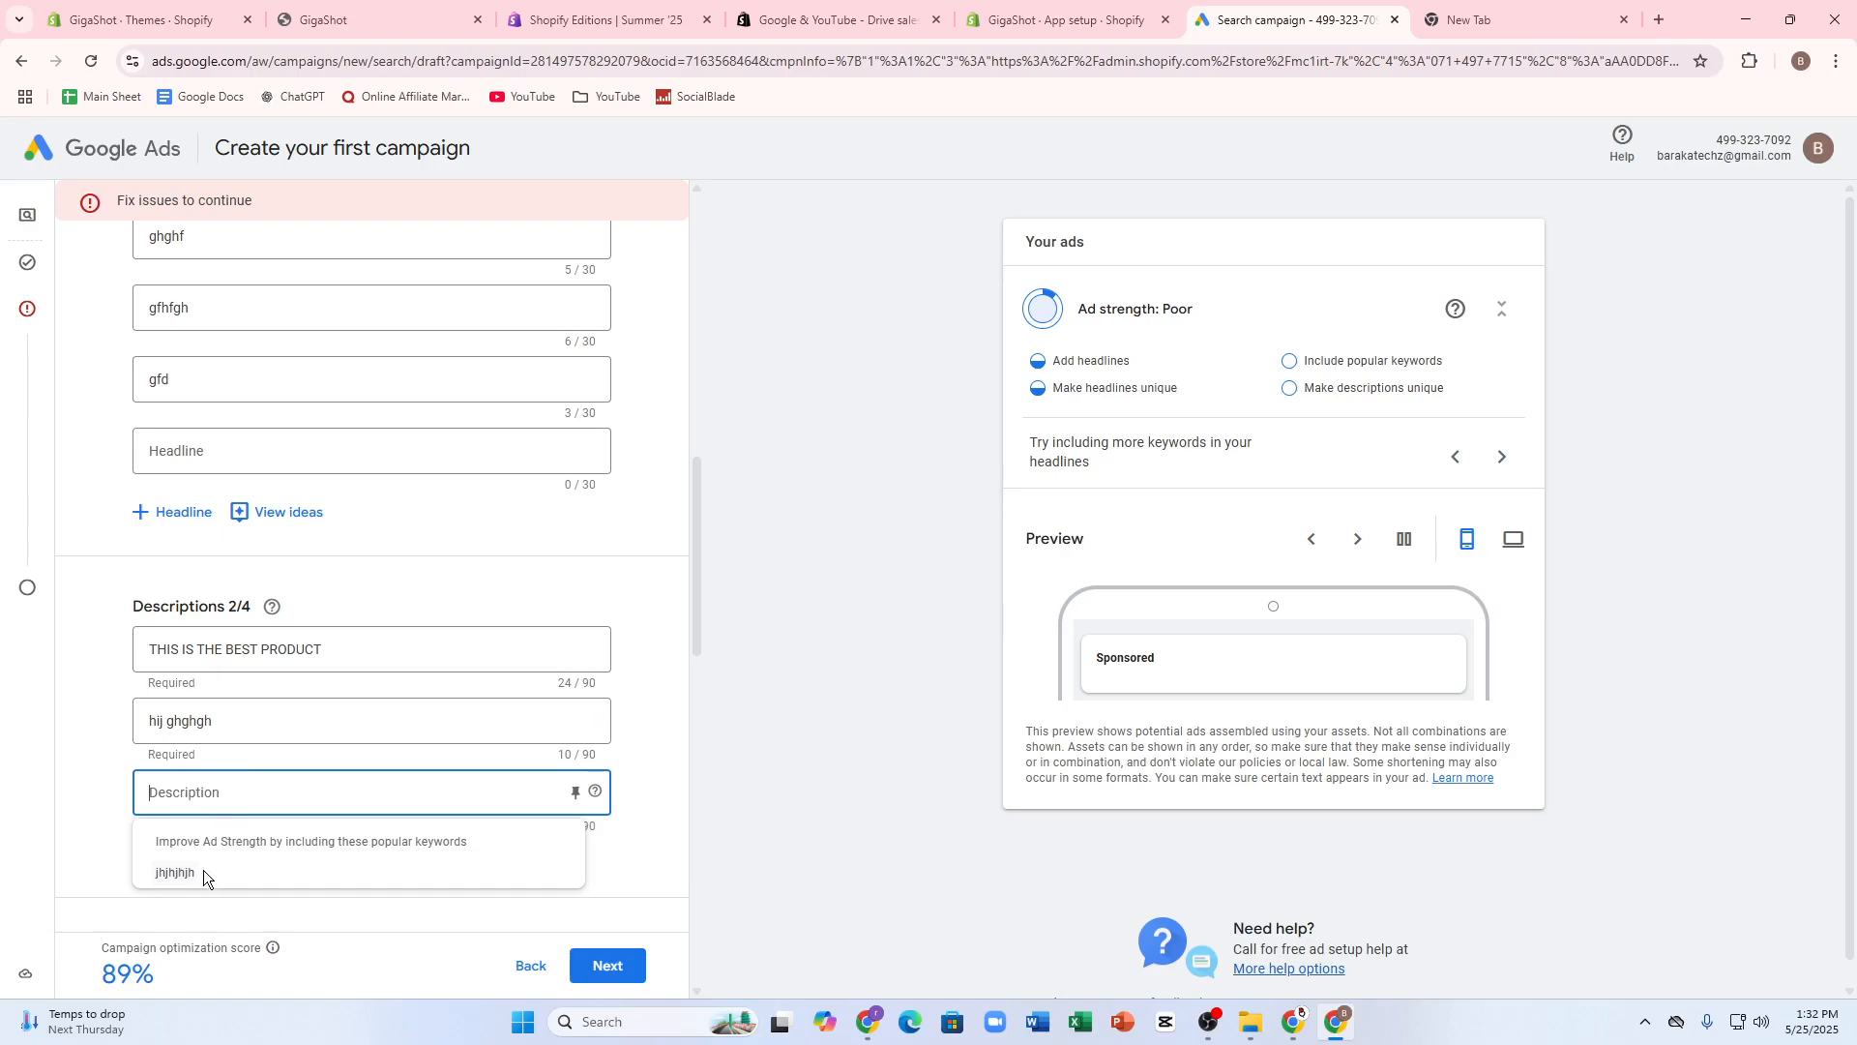
{"action": "type", "text": "vbbnbn"}
{"action": "scroll", "coordinate": [281, 775], "scroll_direction": "down", "scroll_amount": 3}
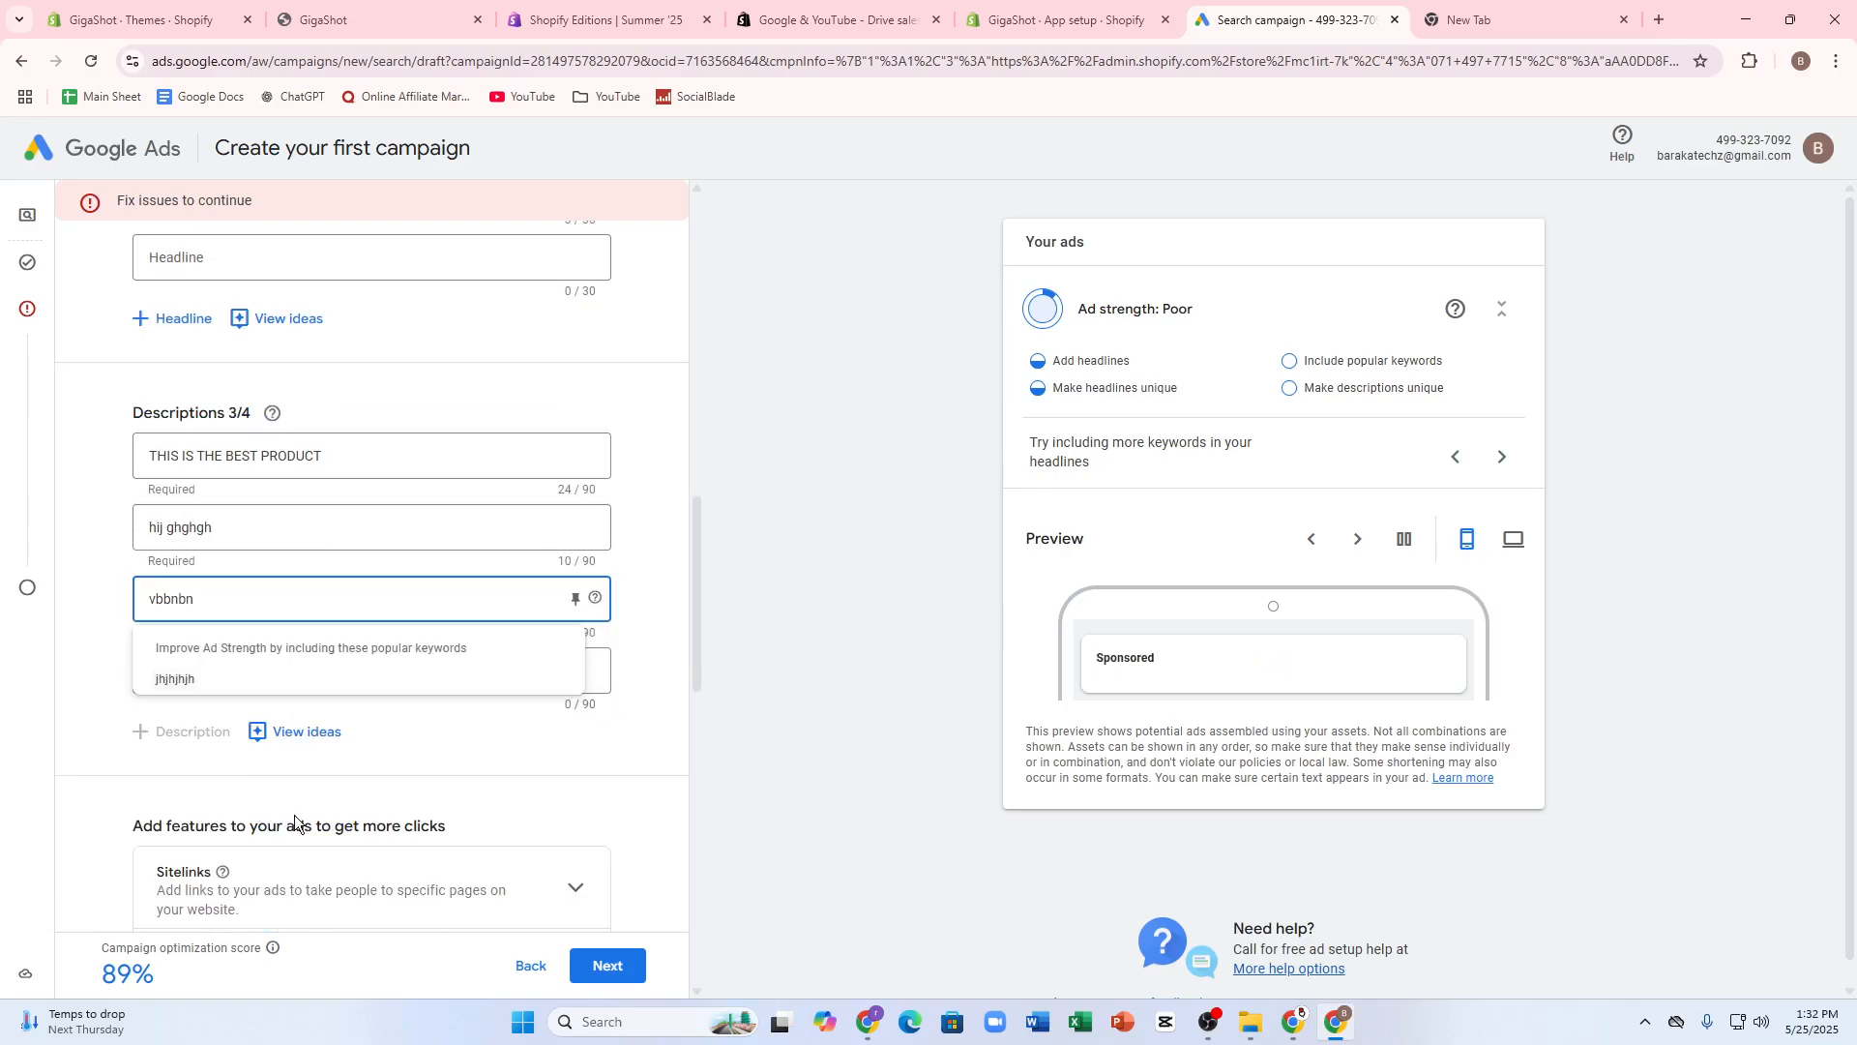
{"action": "left_click", "coordinate": [288, 708]}
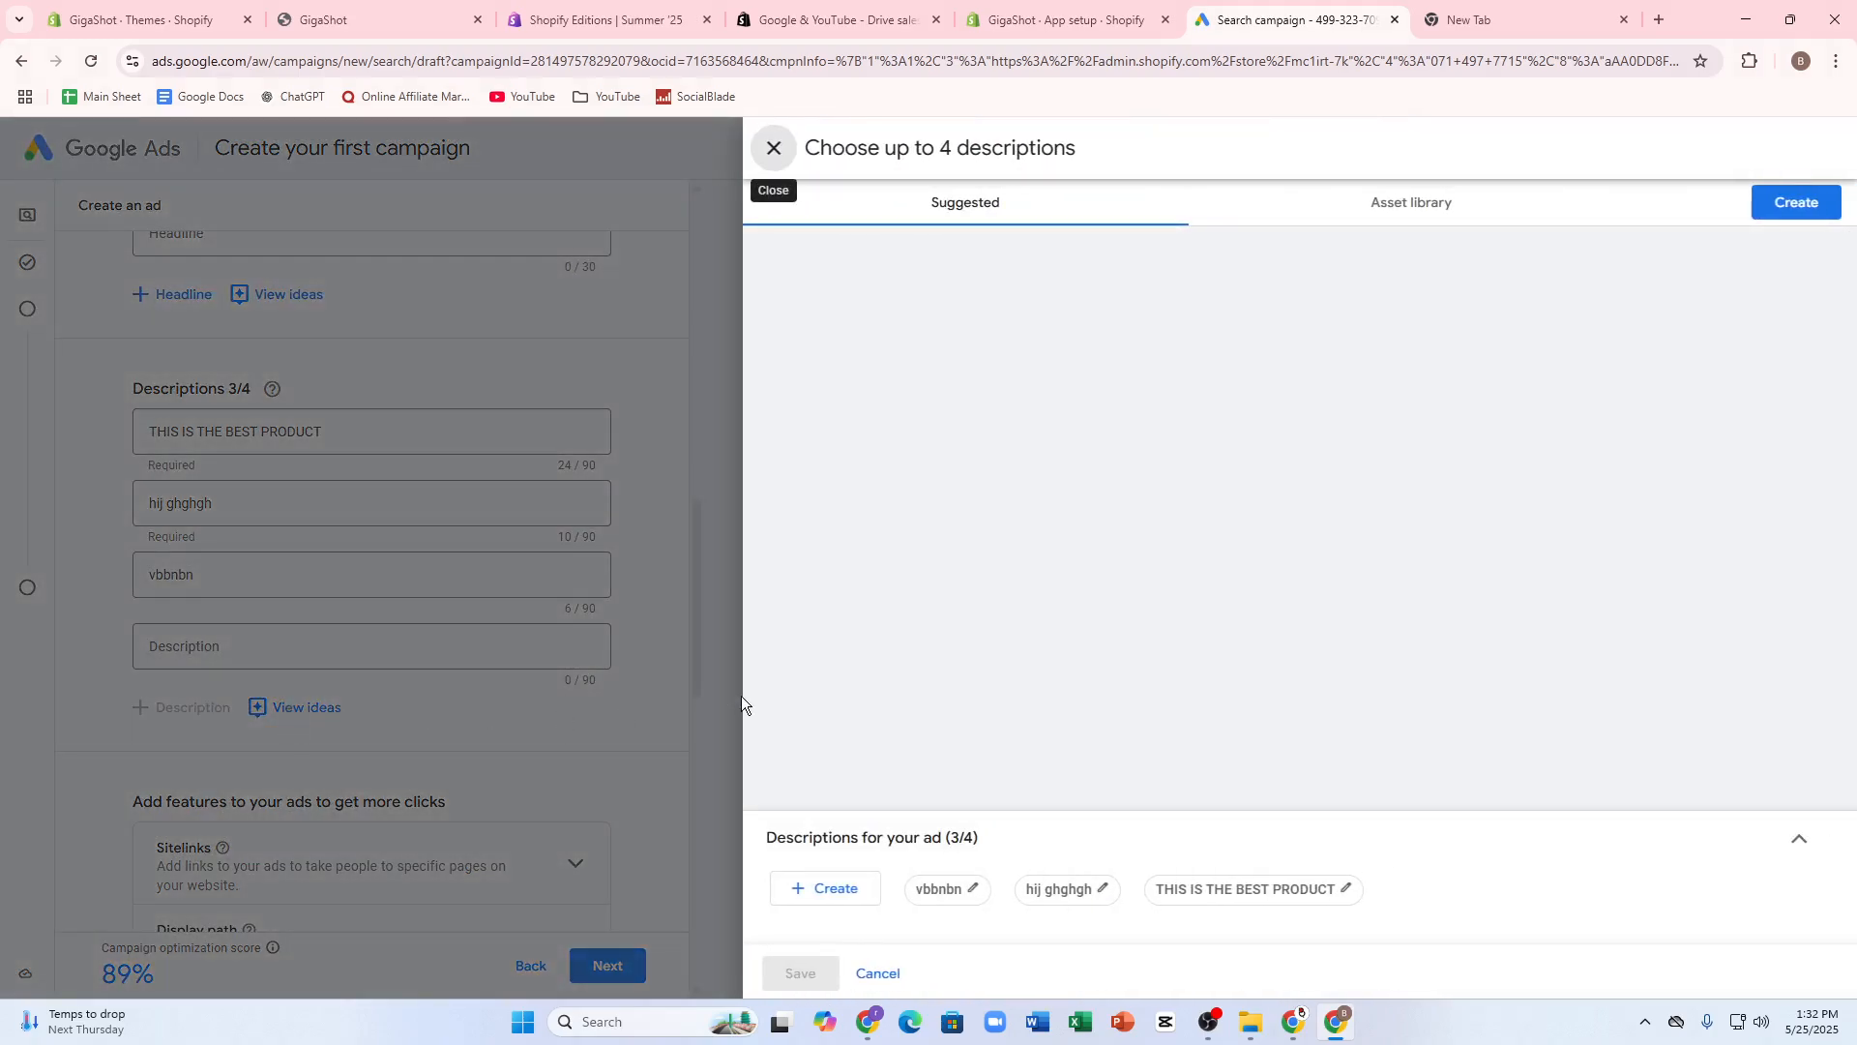
{"action": "left_click", "coordinate": [1790, 203]}
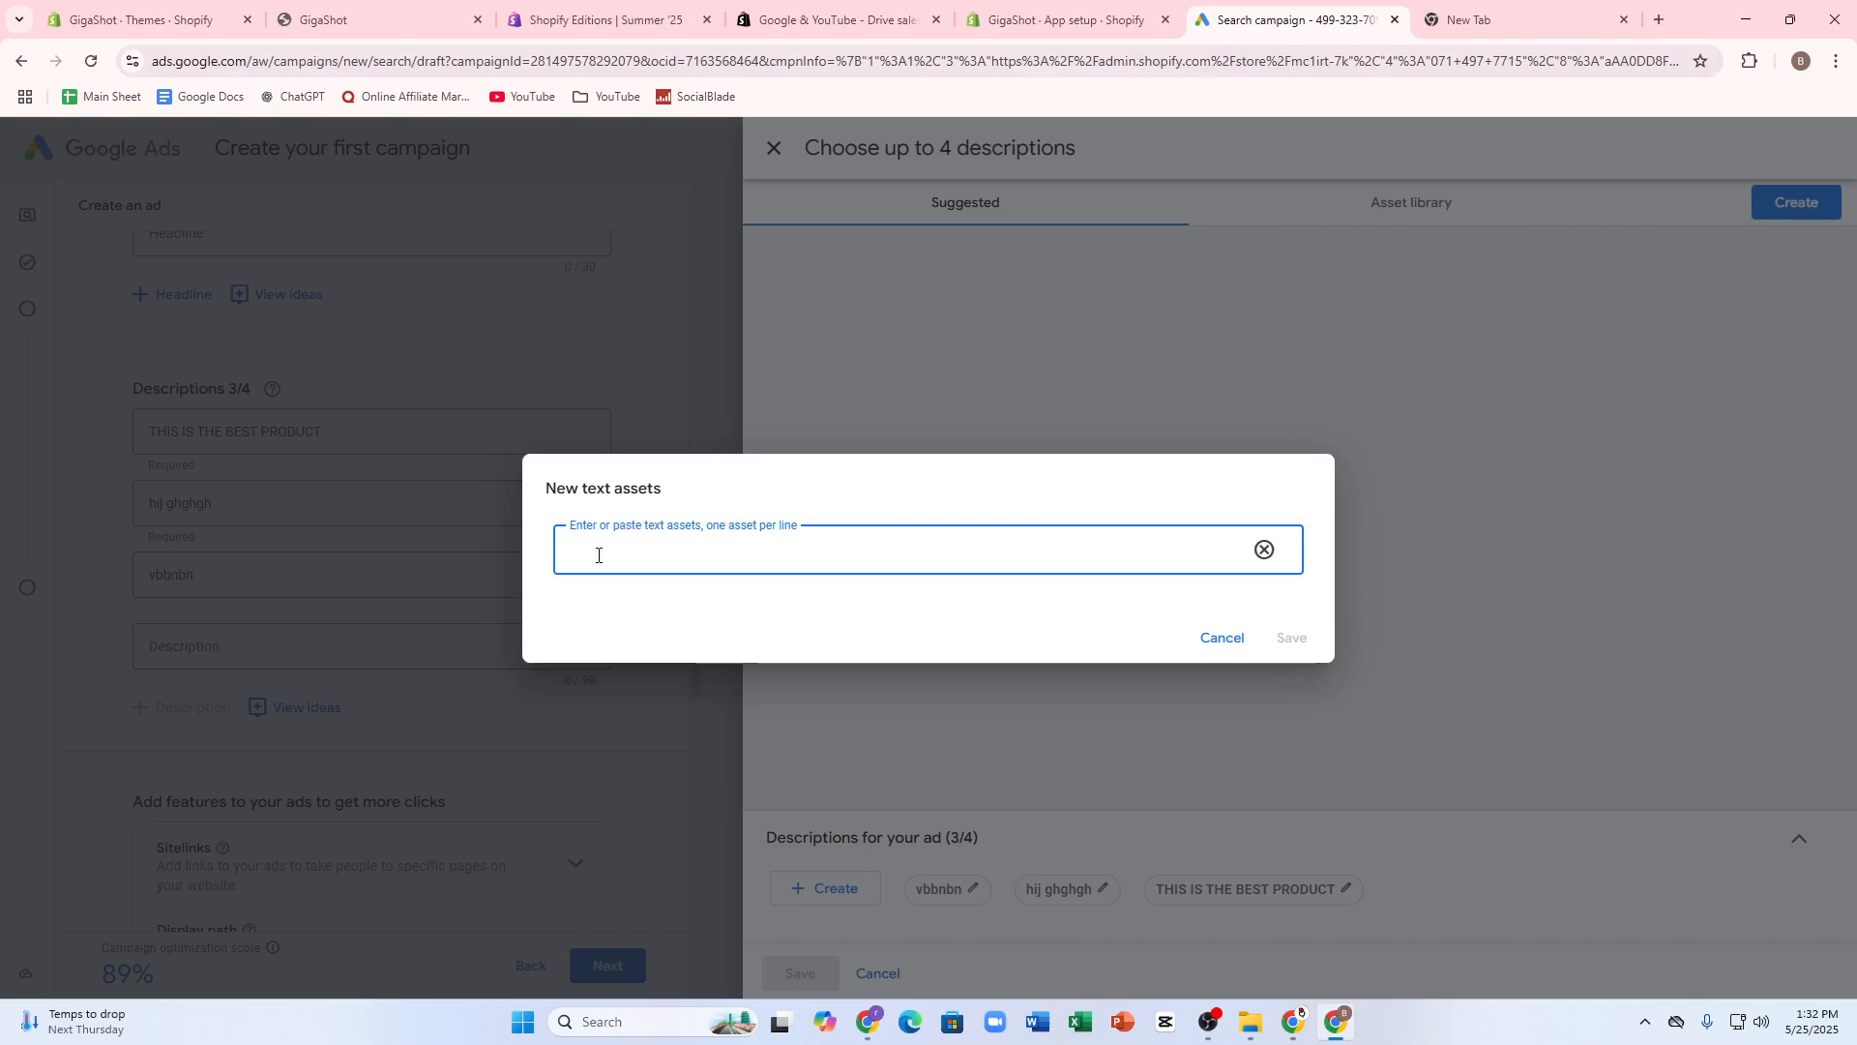
{"action": "left_click", "coordinate": [1220, 639]}
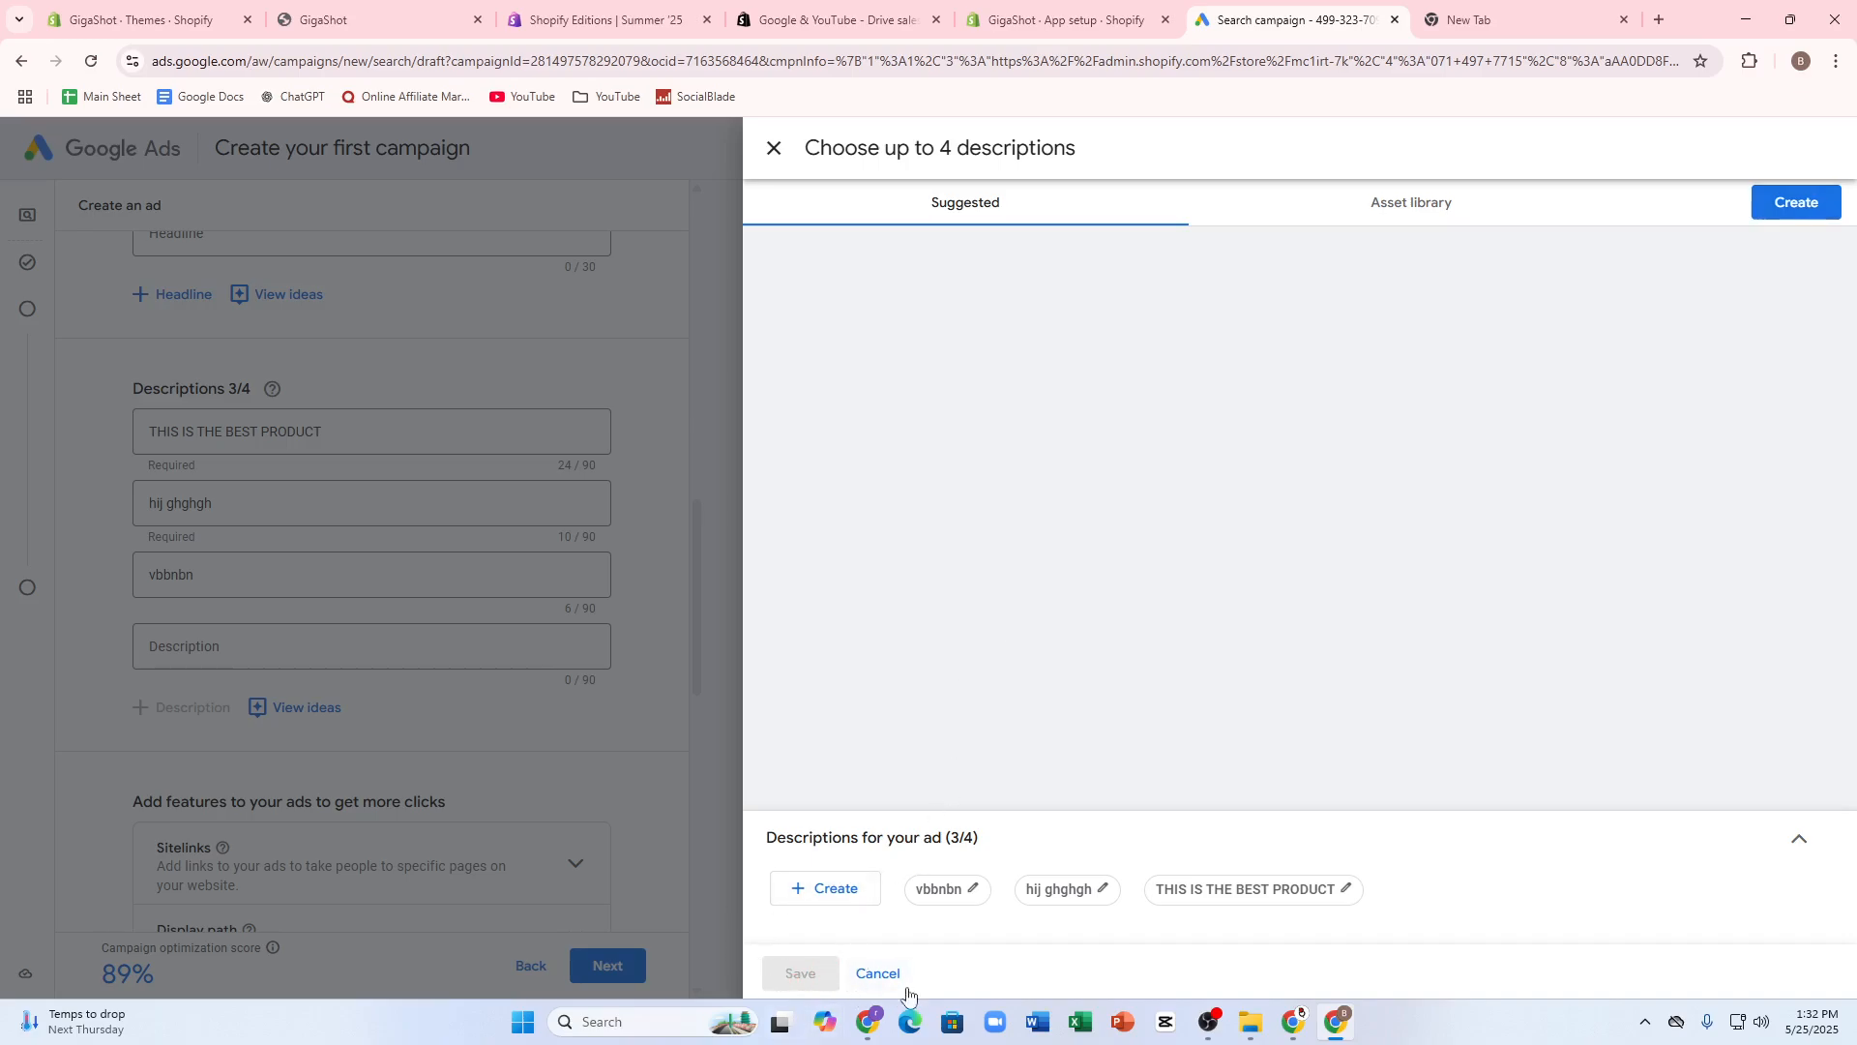
{"action": "left_click", "coordinate": [878, 973]}
- Examine the empty price asset form and its URL options, leave it without adding prices, and check the remaining ad features
{"action": "scroll", "coordinate": [376, 722], "scroll_direction": "down", "scroll_amount": 4}
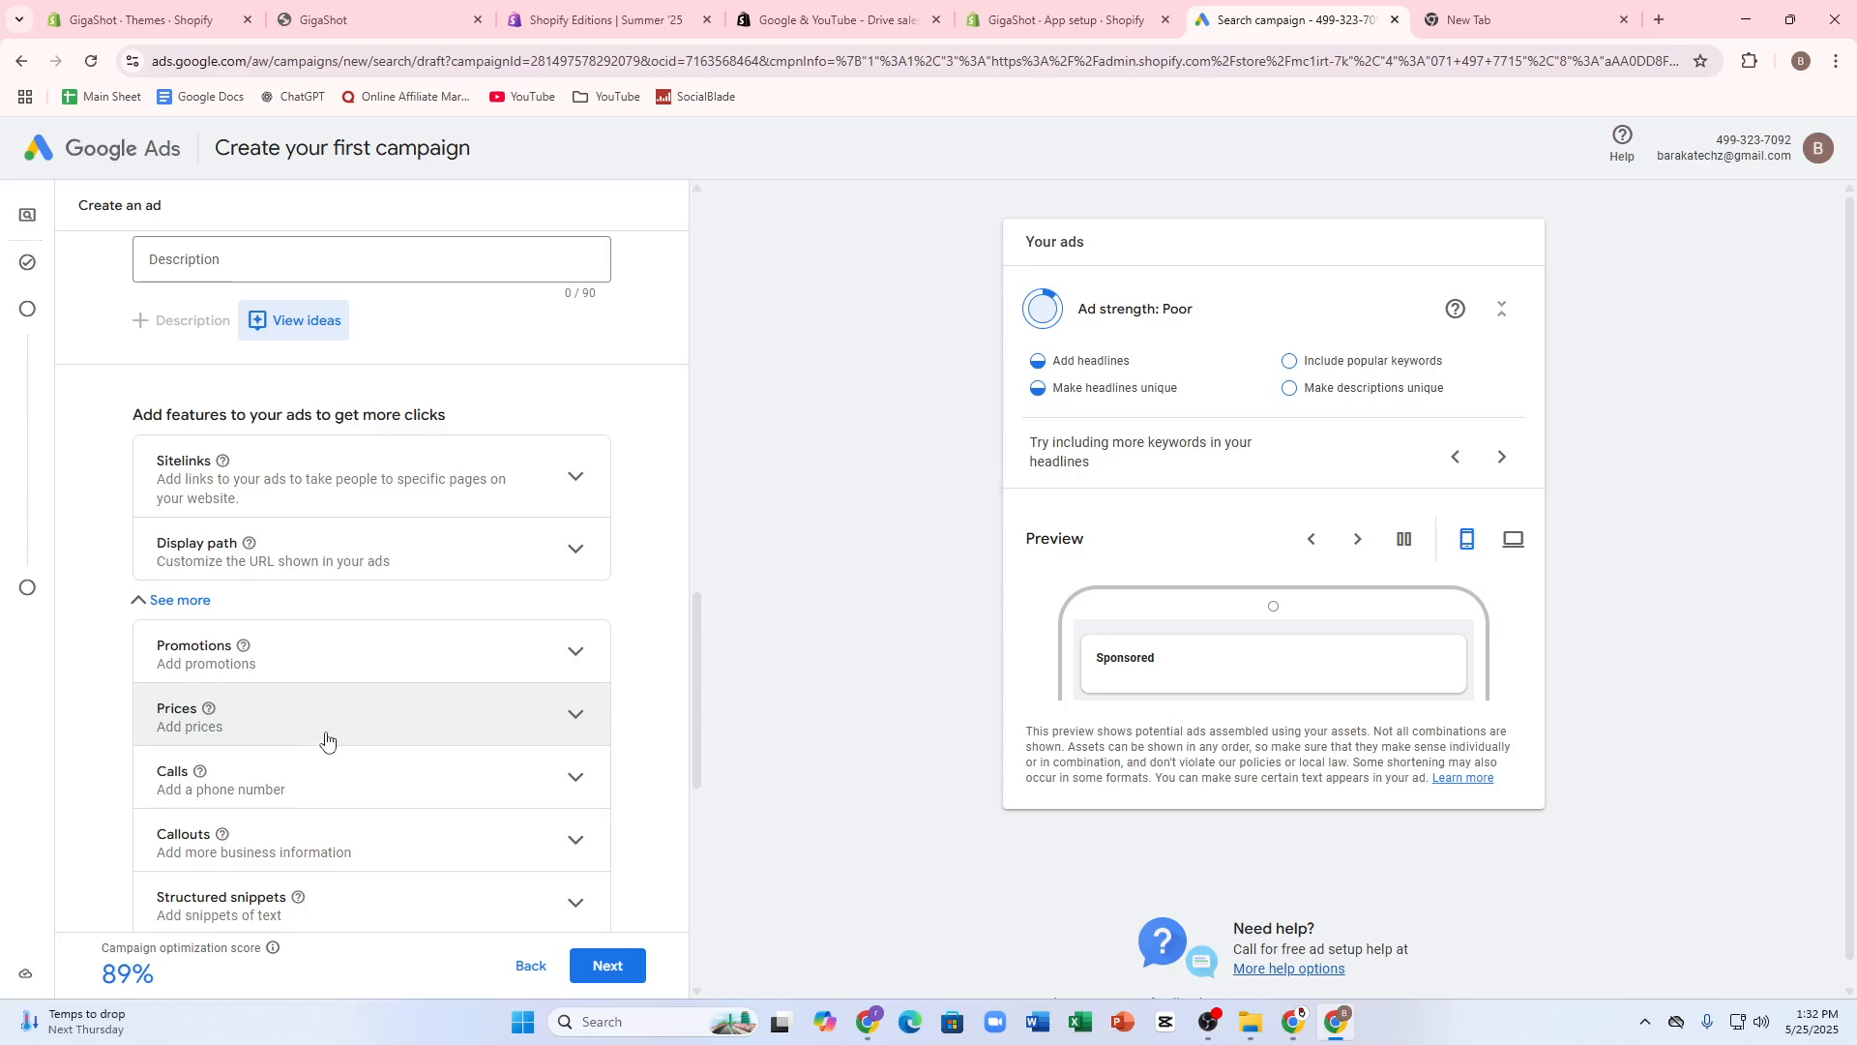
{"action": "left_click", "coordinate": [247, 739]}
{"action": "scroll", "coordinate": [242, 746], "scroll_direction": "down", "scroll_amount": 1}
{"action": "left_click", "coordinate": [191, 688]}
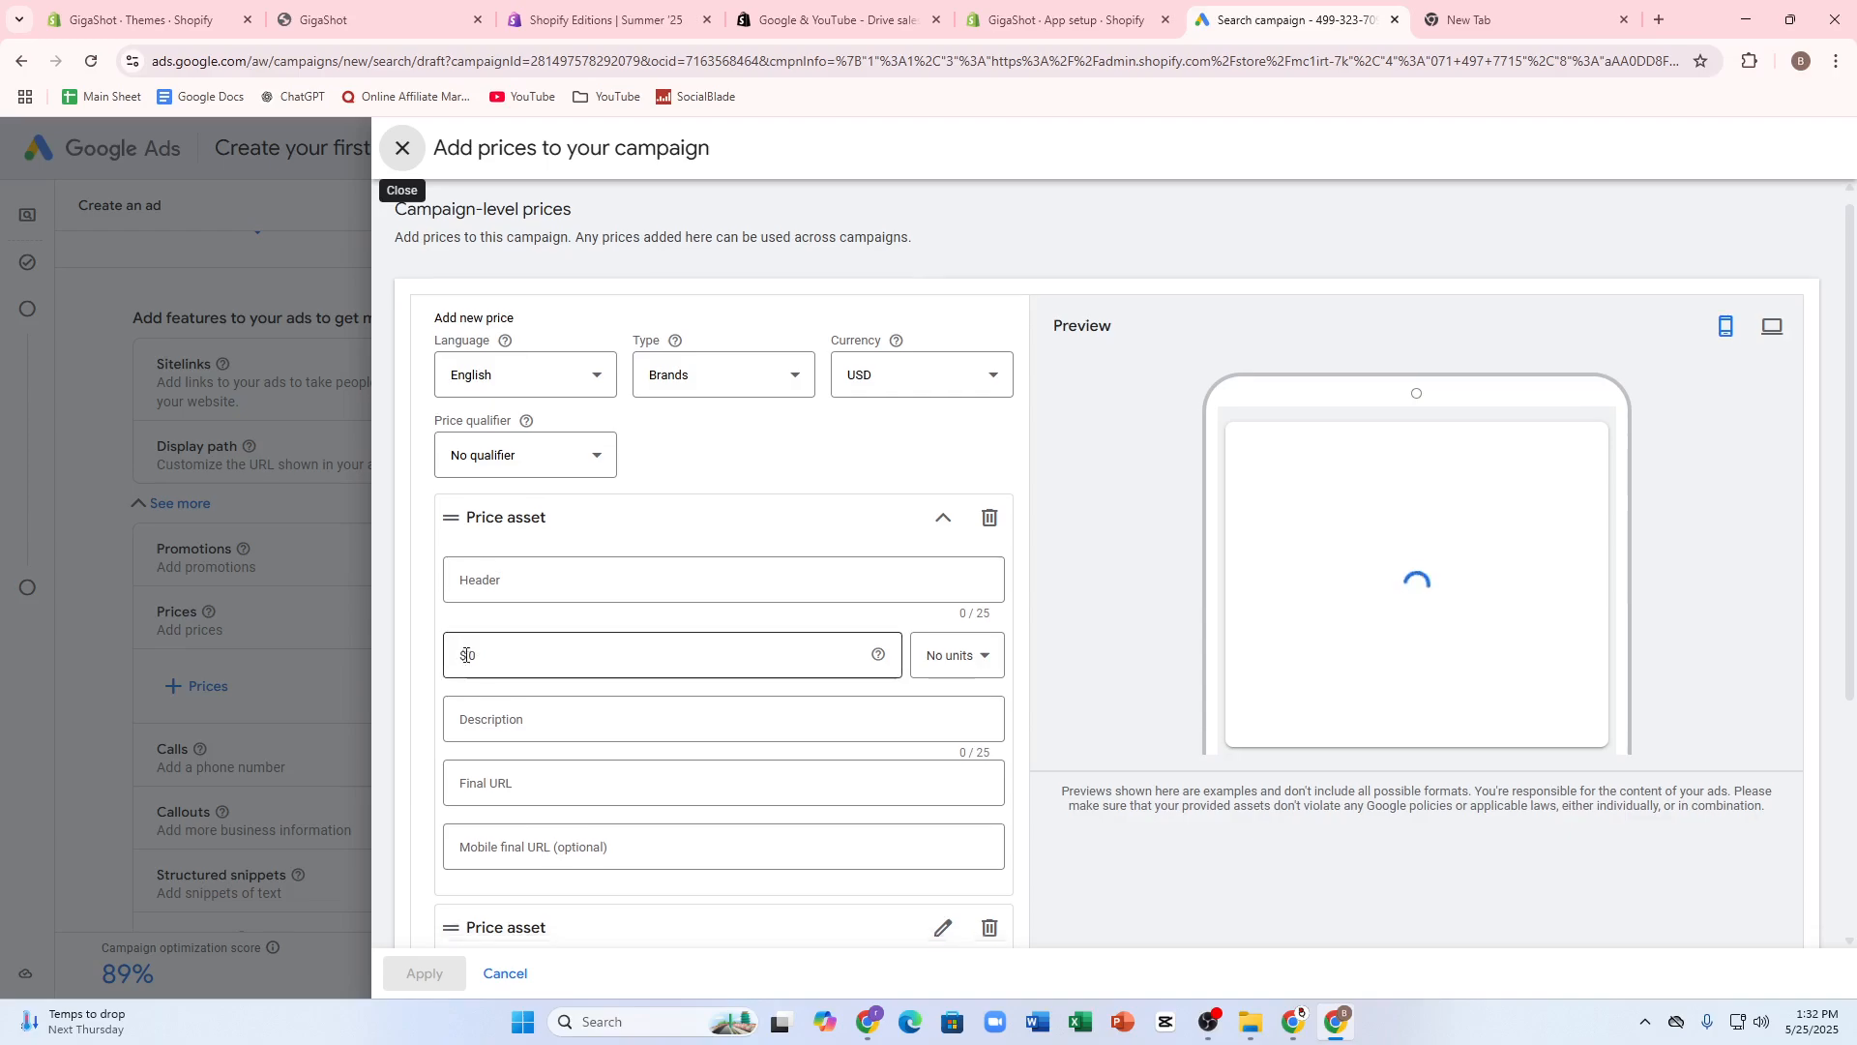
{"action": "scroll", "coordinate": [746, 676], "scroll_direction": "down", "scroll_amount": 4}
{"action": "left_click", "coordinate": [468, 841]}
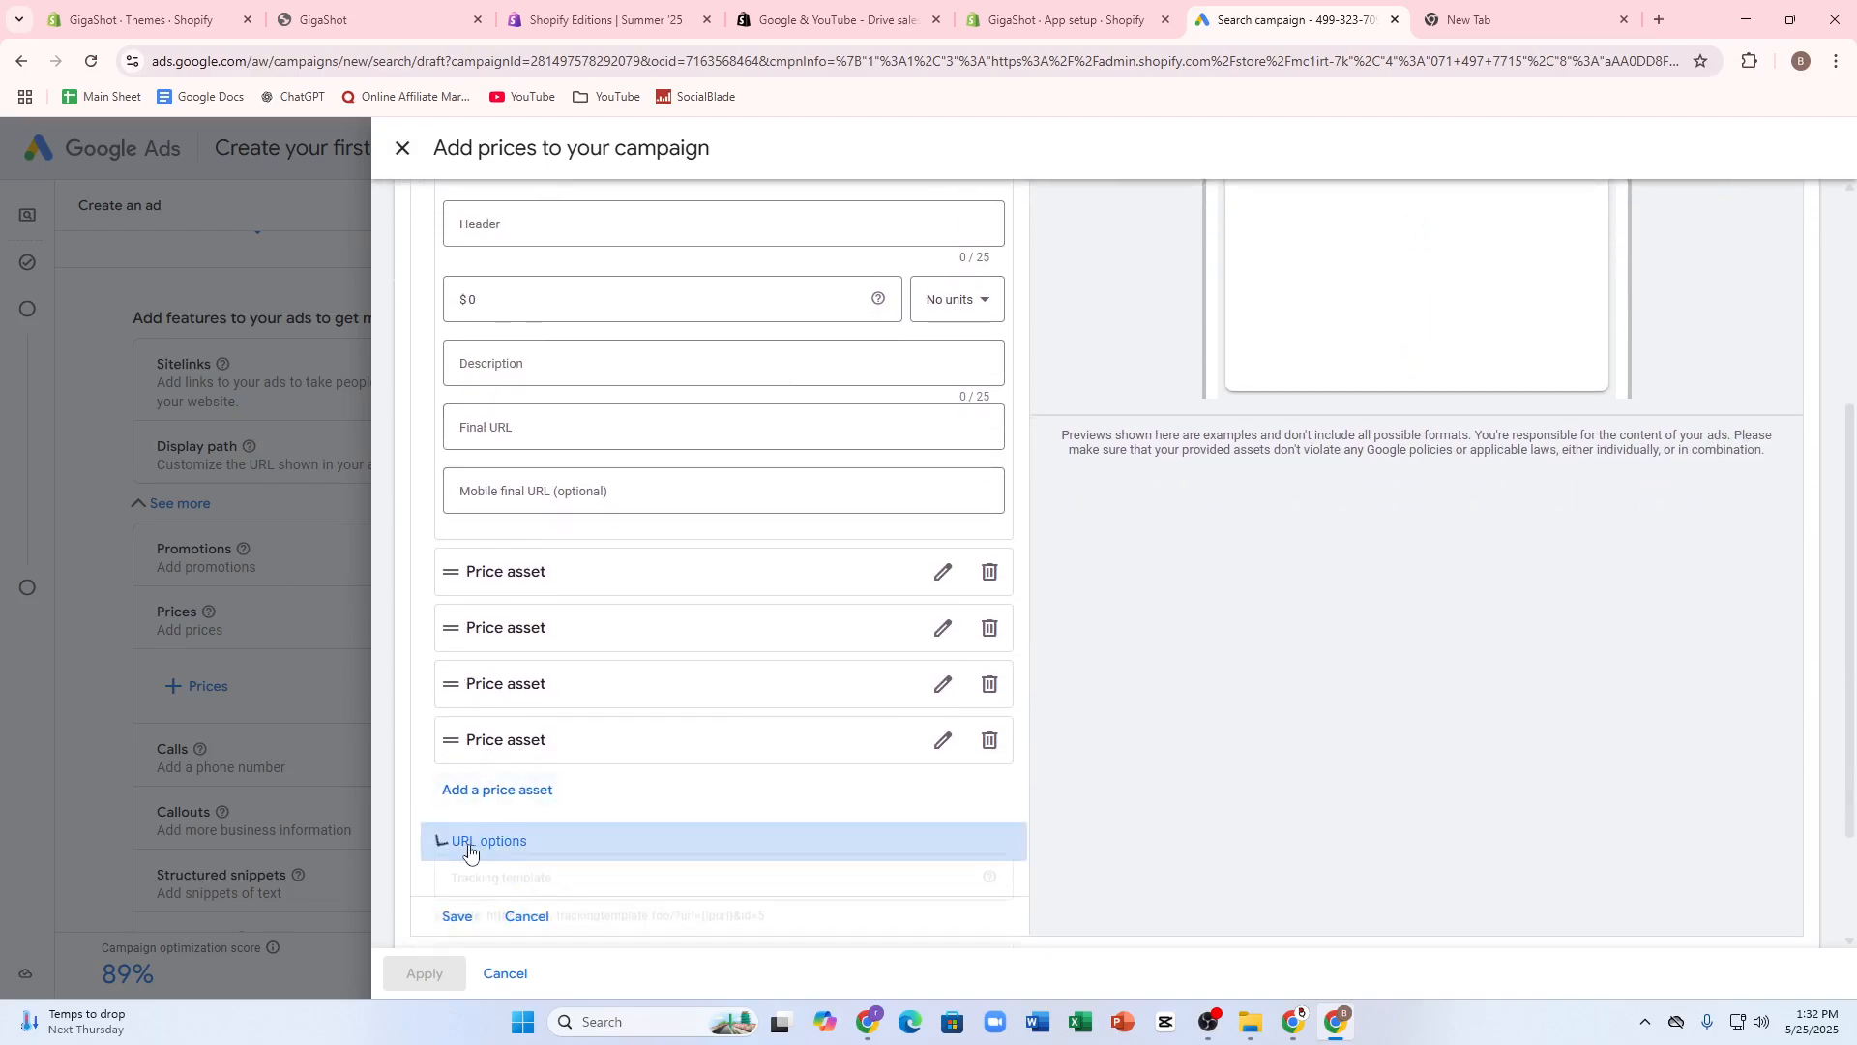
{"action": "left_click", "coordinate": [463, 840]}
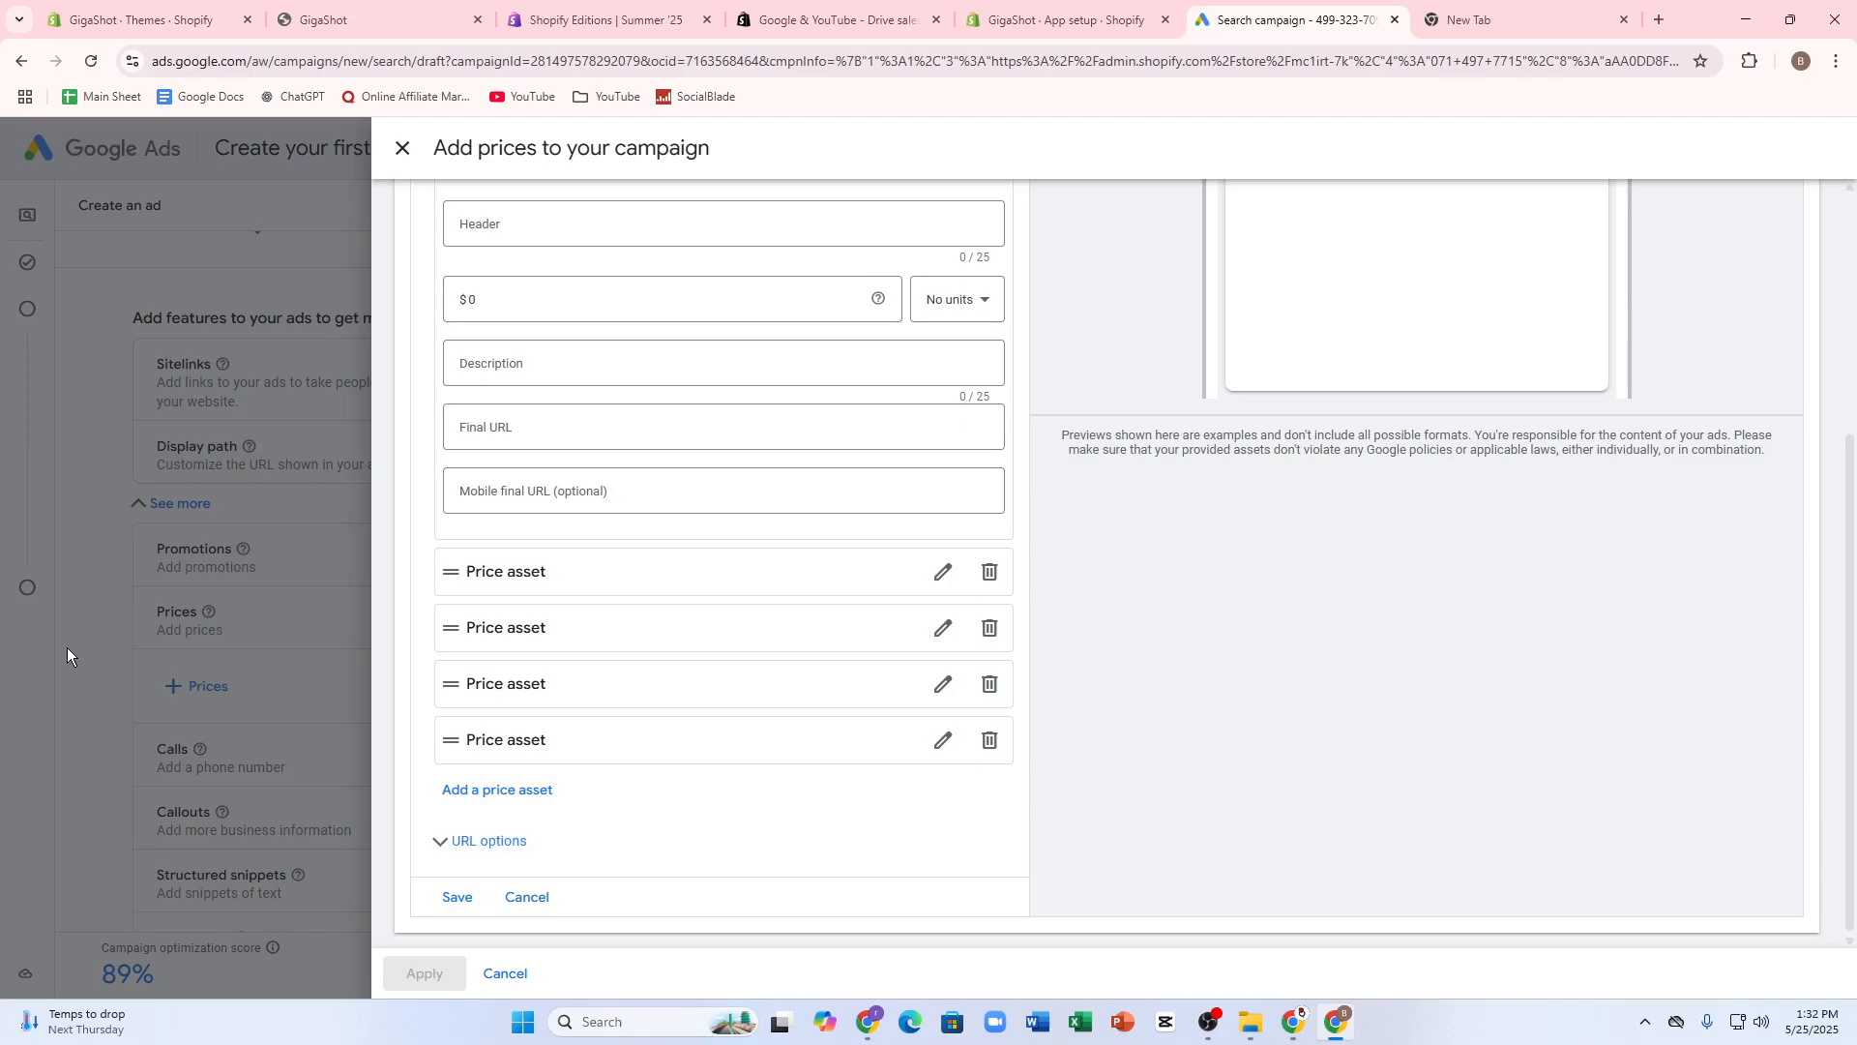
{"action": "left_click", "coordinate": [522, 894]}
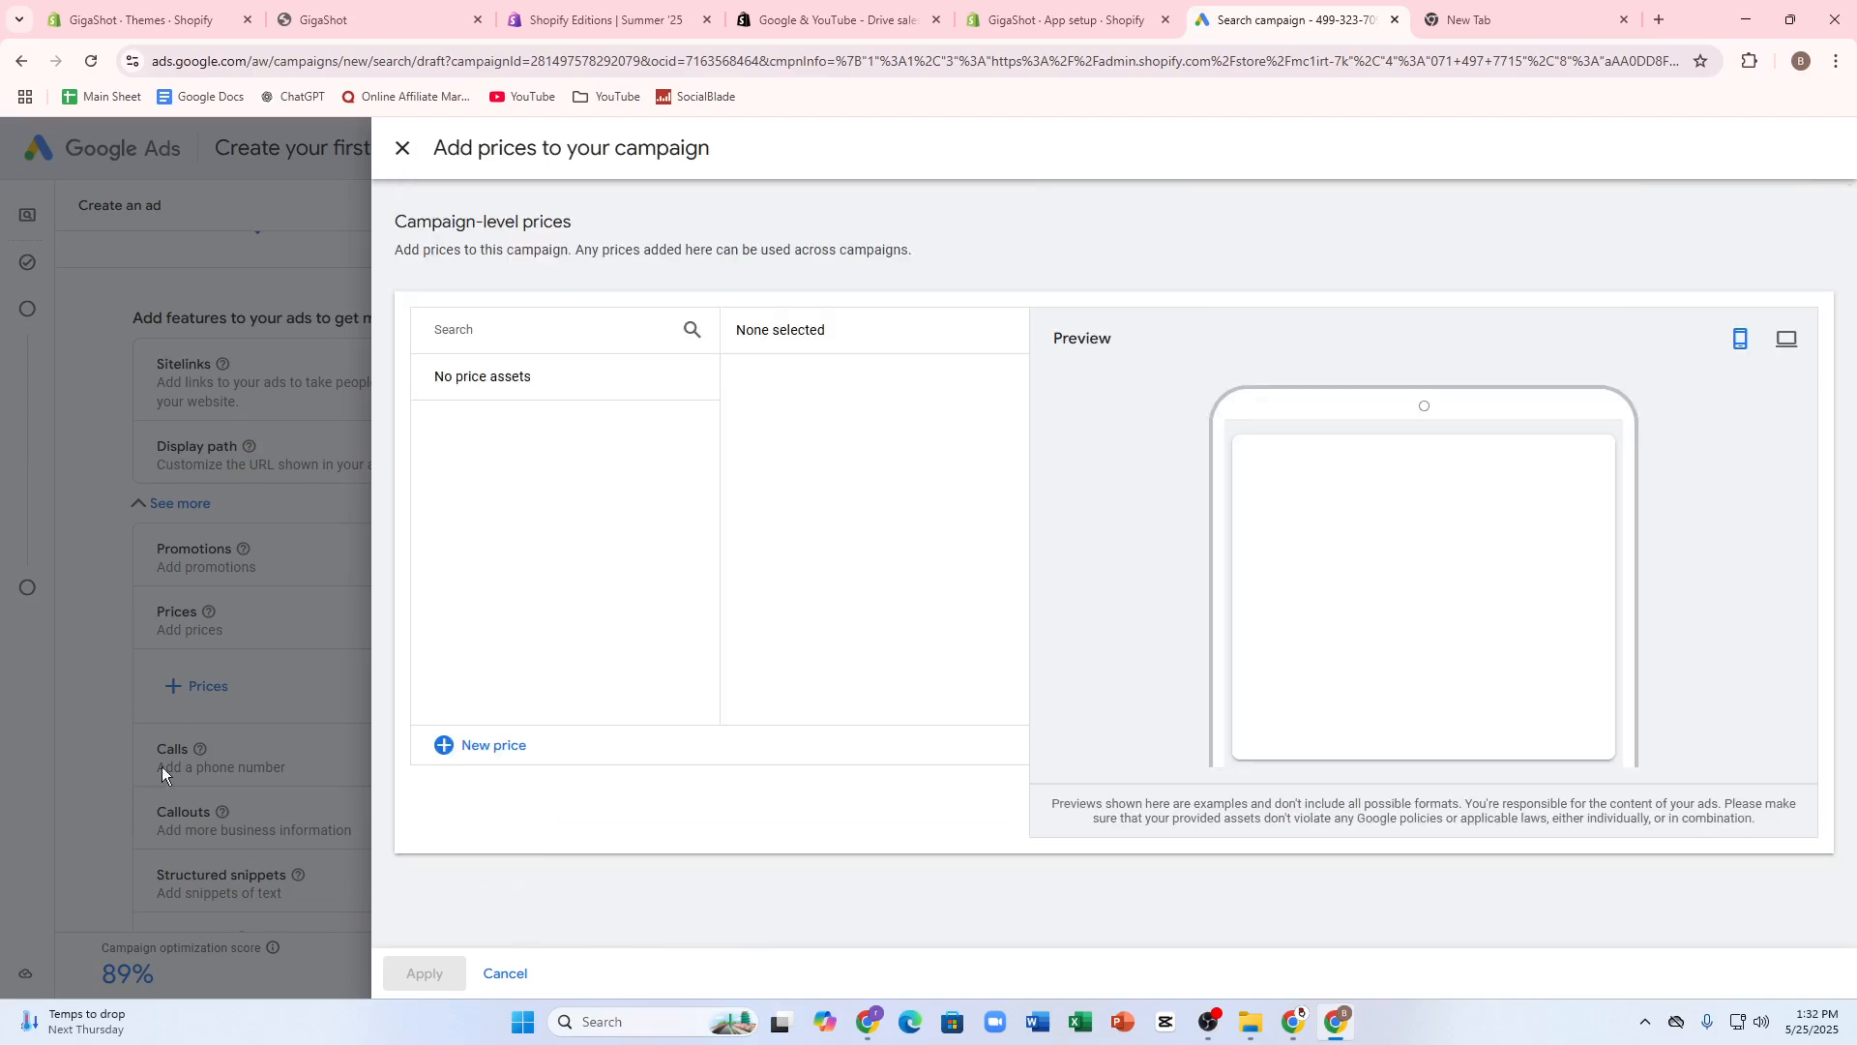
{"action": "left_click", "coordinate": [403, 147]}
{"action": "scroll", "coordinate": [670, 404], "scroll_direction": "down", "scroll_amount": 4}
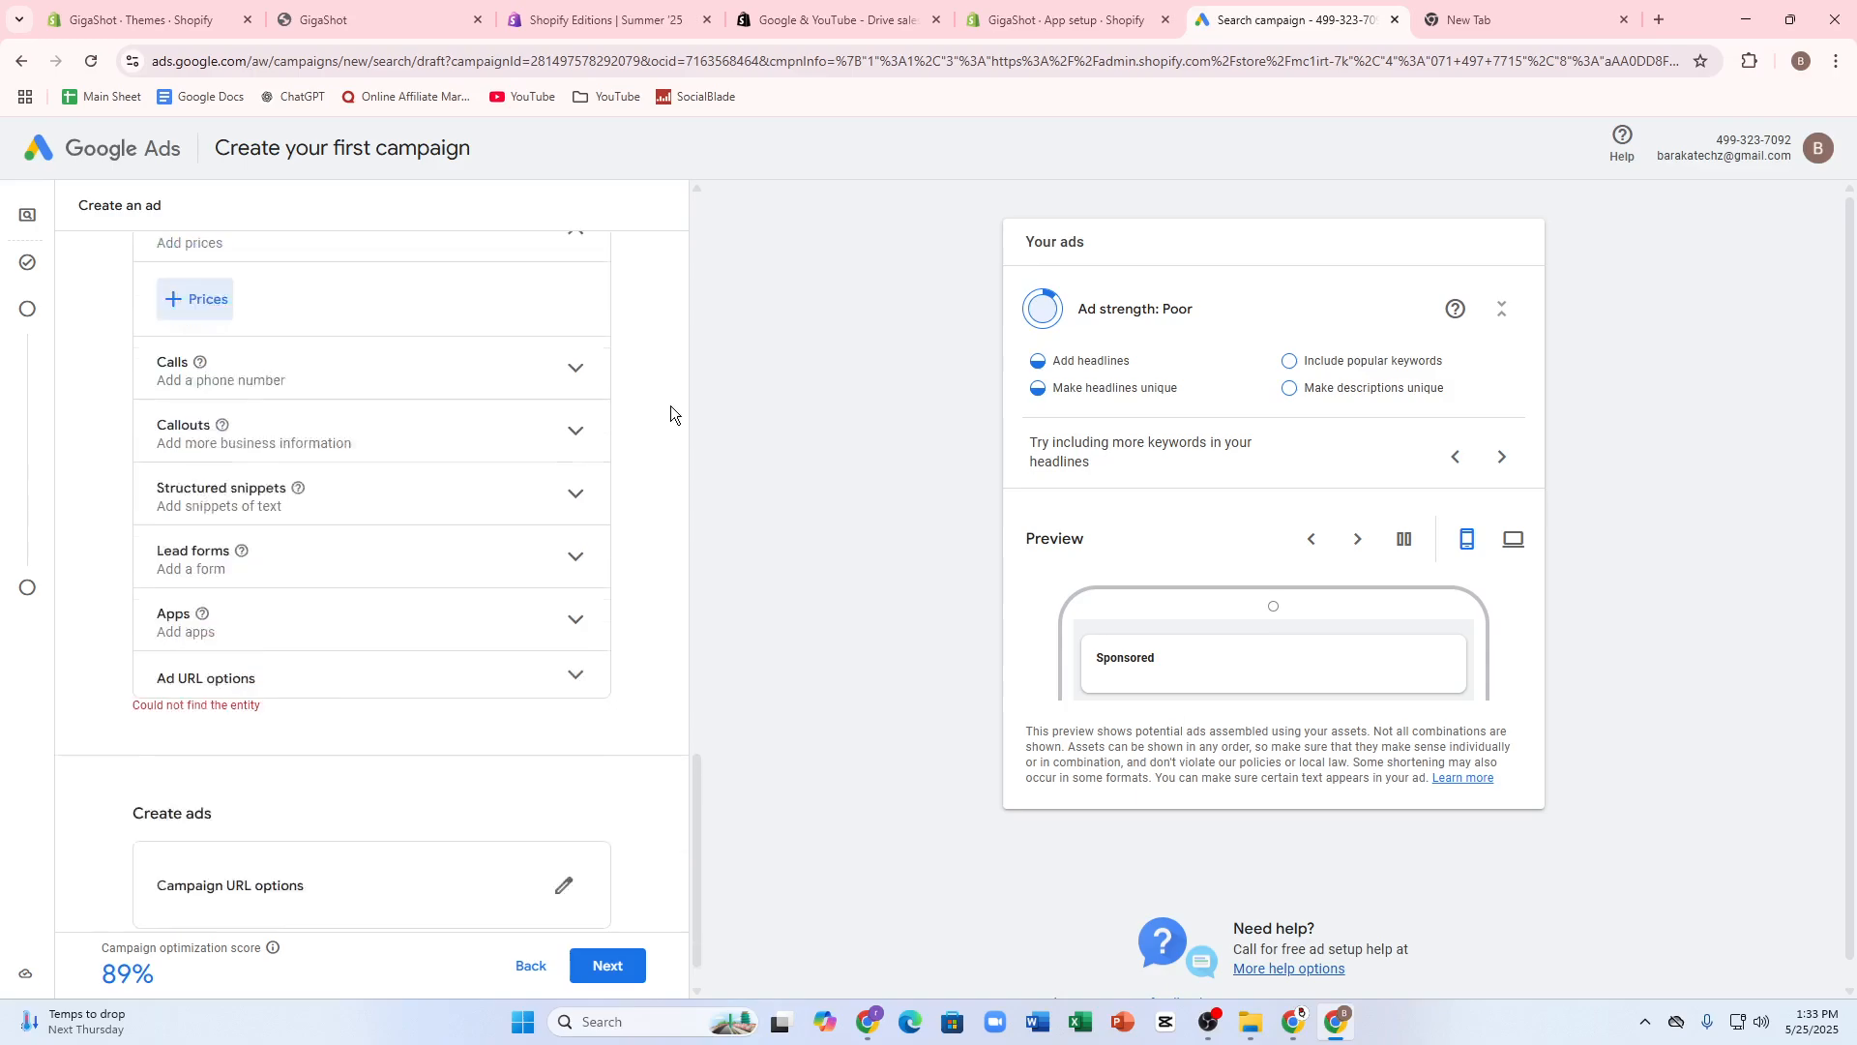
{"action": "scroll", "coordinate": [1000, 561], "scroll_direction": "down", "scroll_amount": 2}
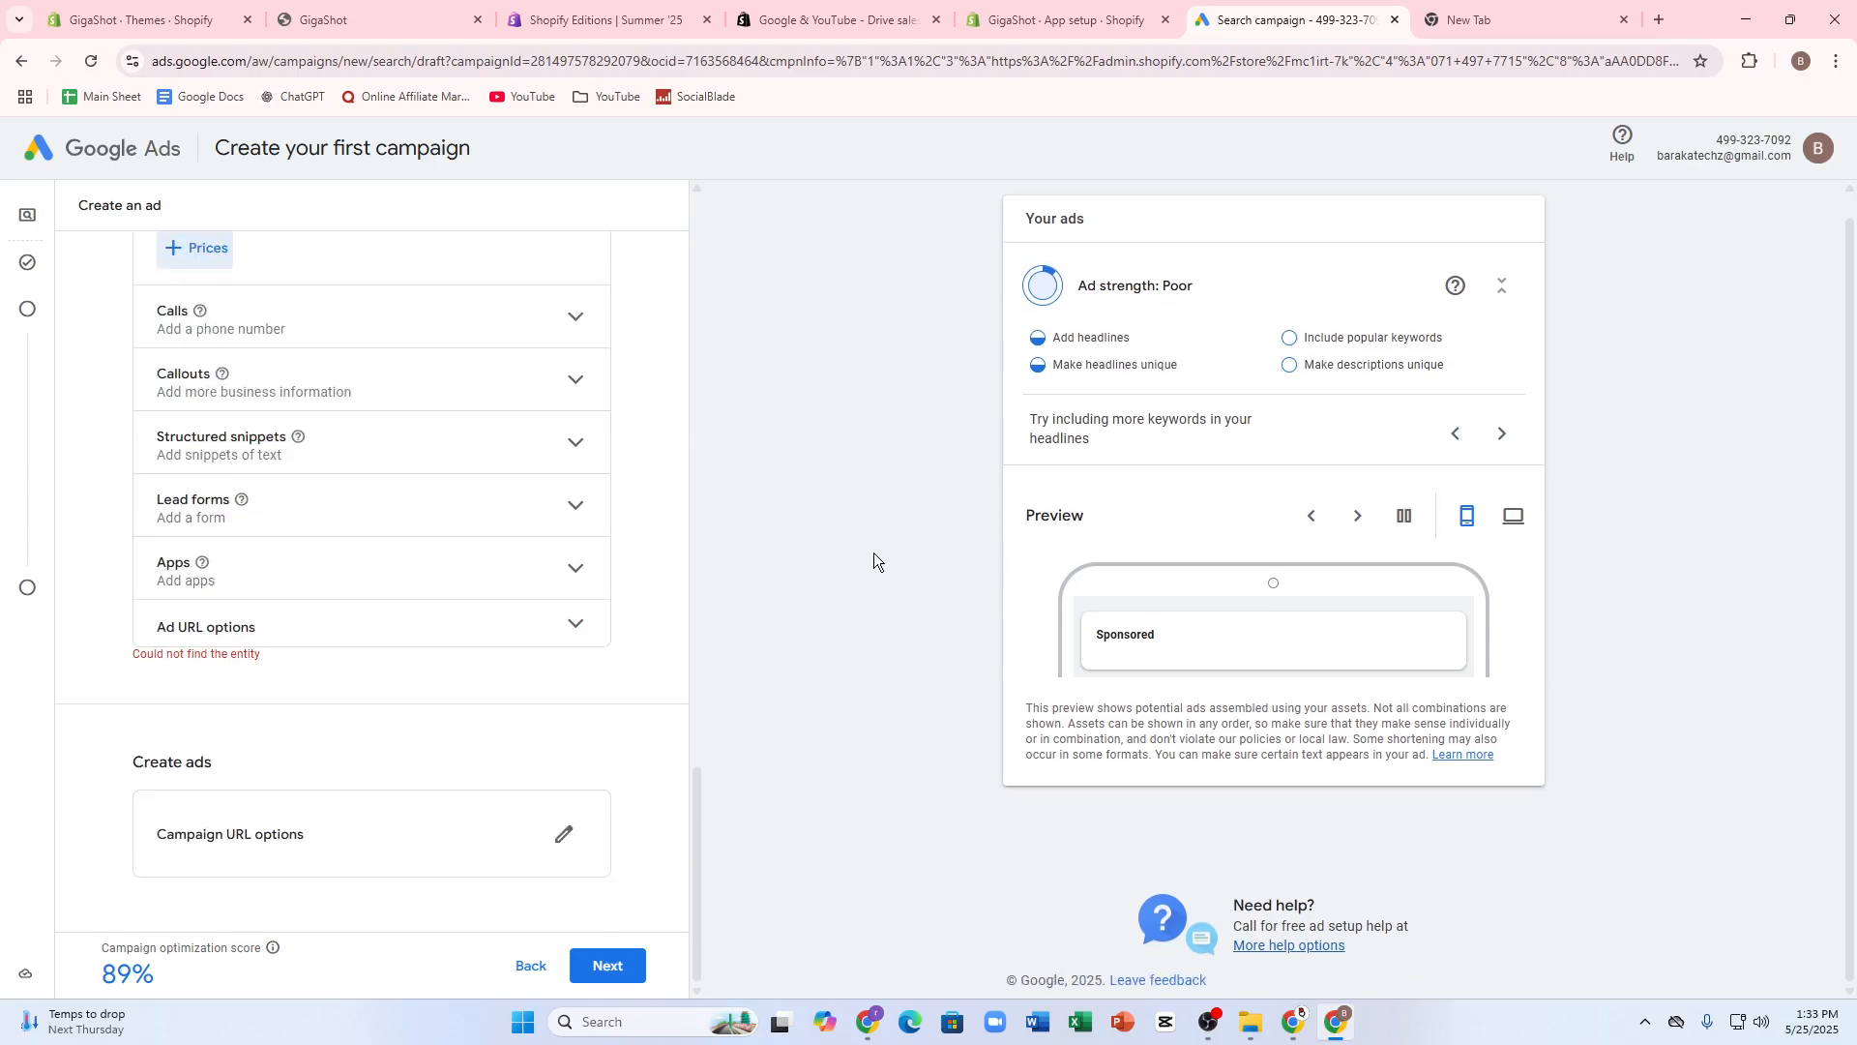